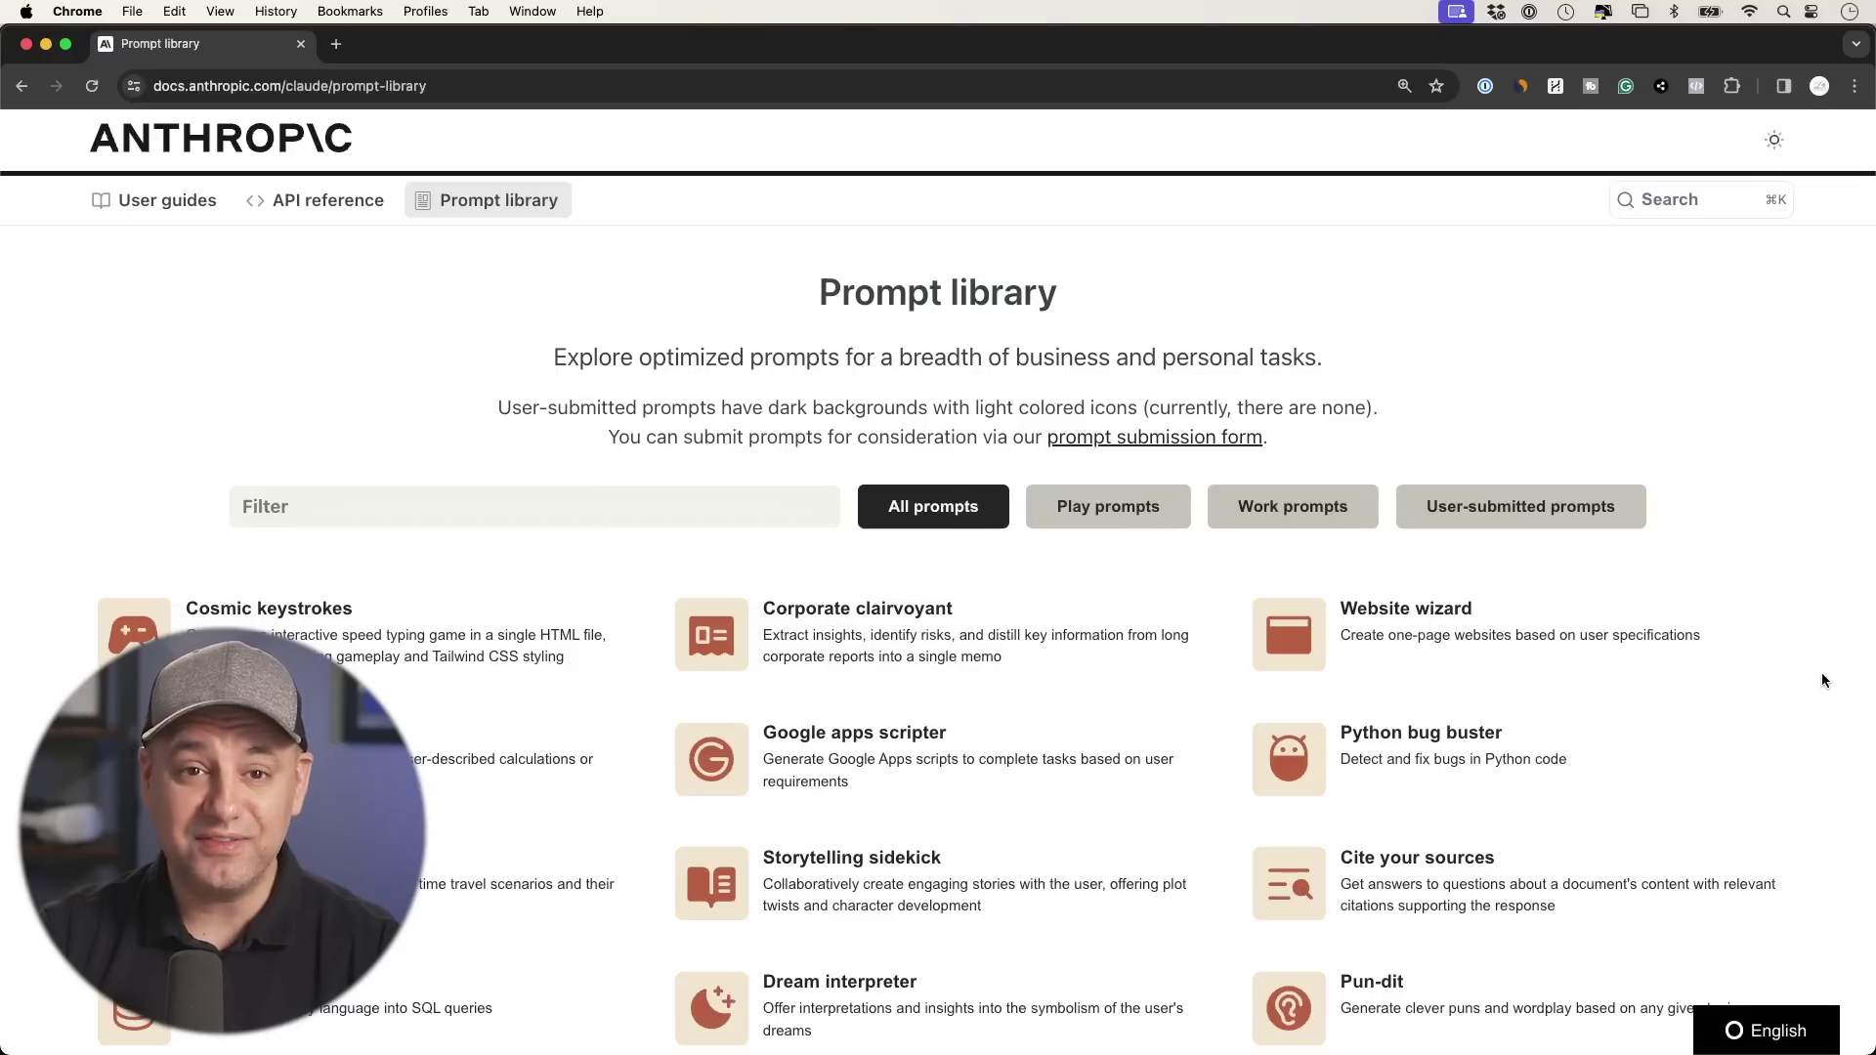
- Browse the prompt library and filter it by Play, Work and User-submitted prompts
scroll(1823, 678, "down", 4)
scroll(1822, 678, "down", 7)
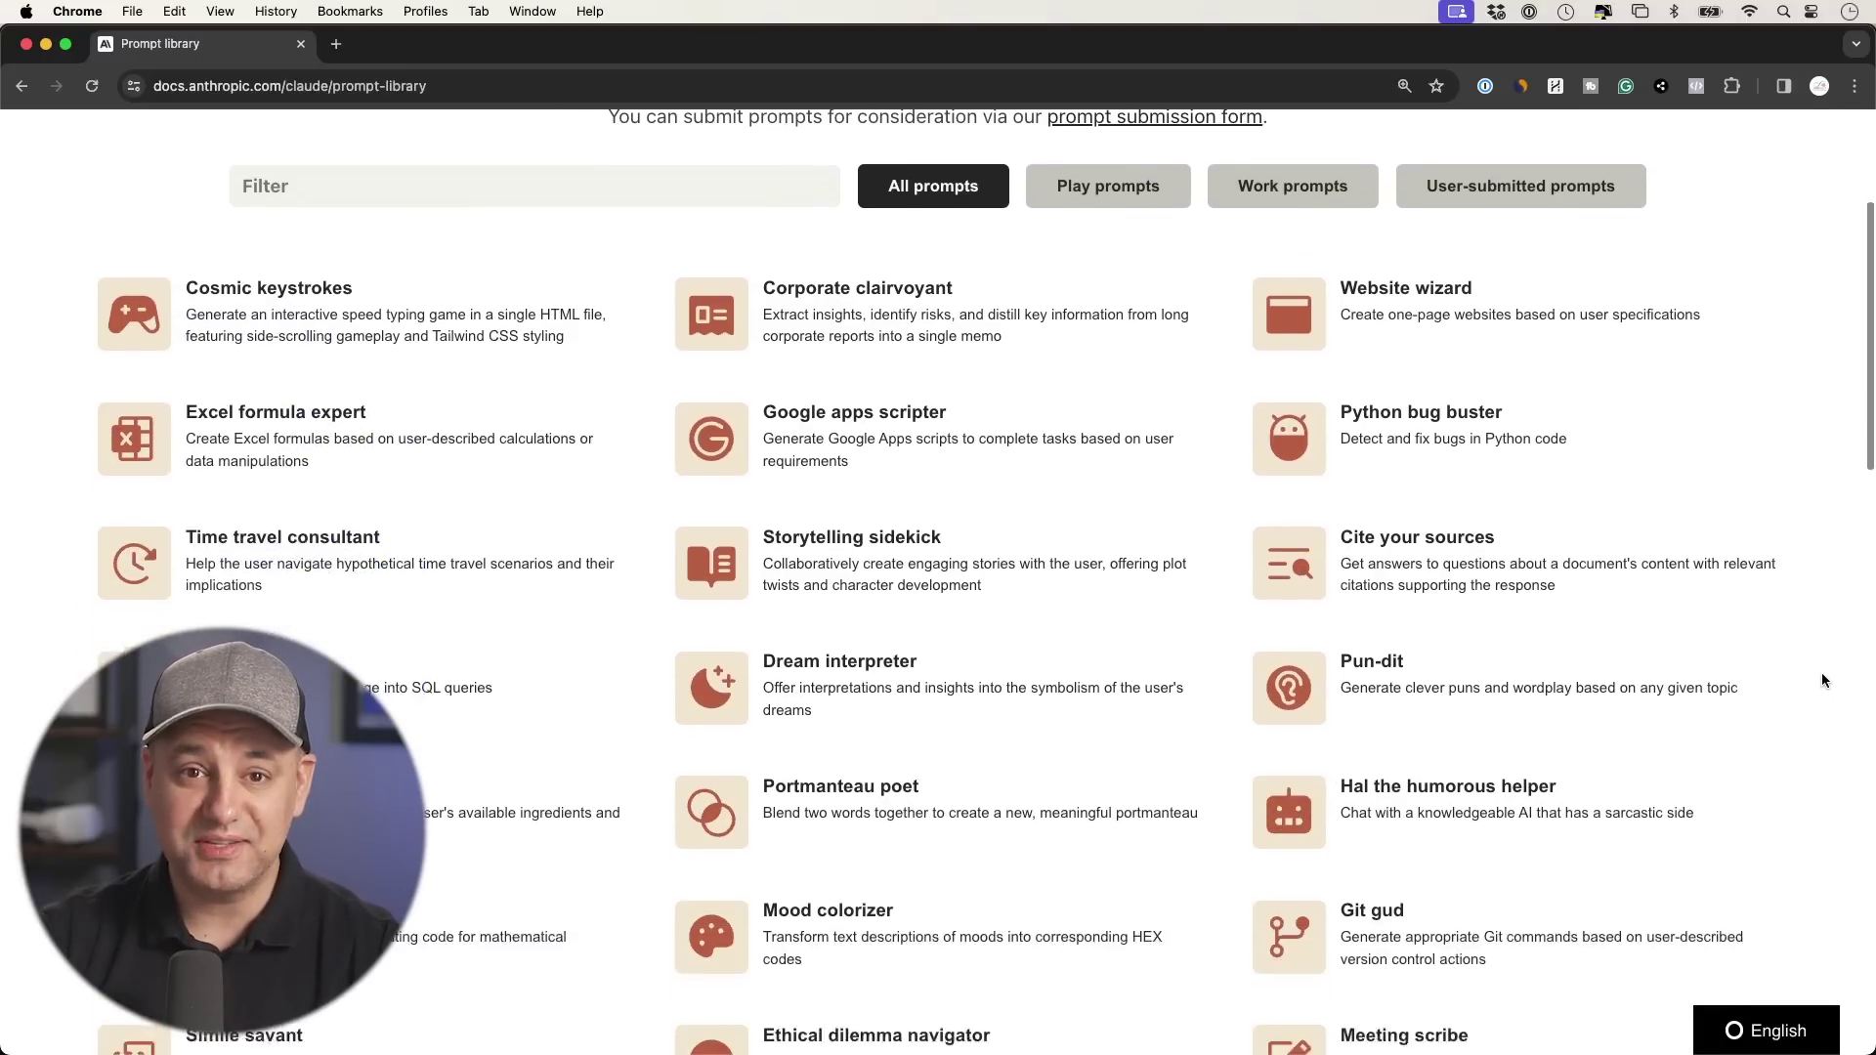
scroll(1821, 679, "down", 3)
scroll(1822, 678, "down", 6)
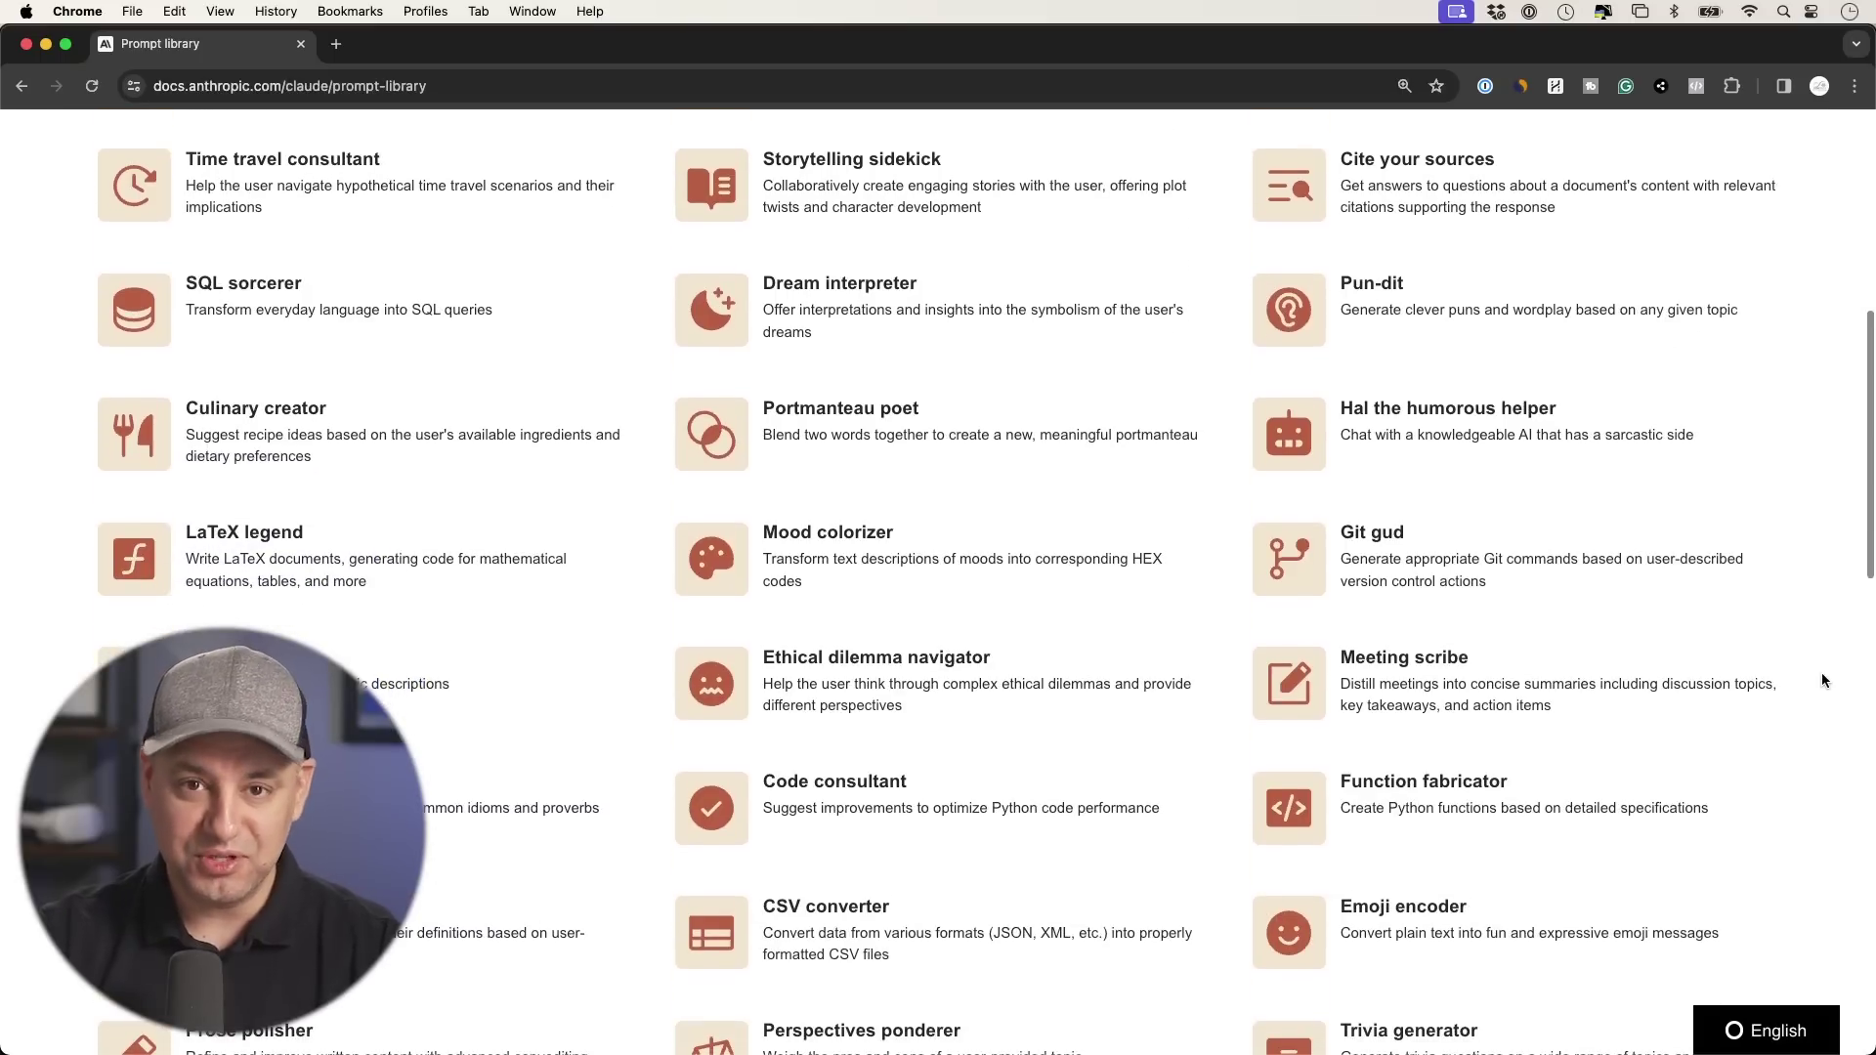
scroll(1822, 679, "down", 14)
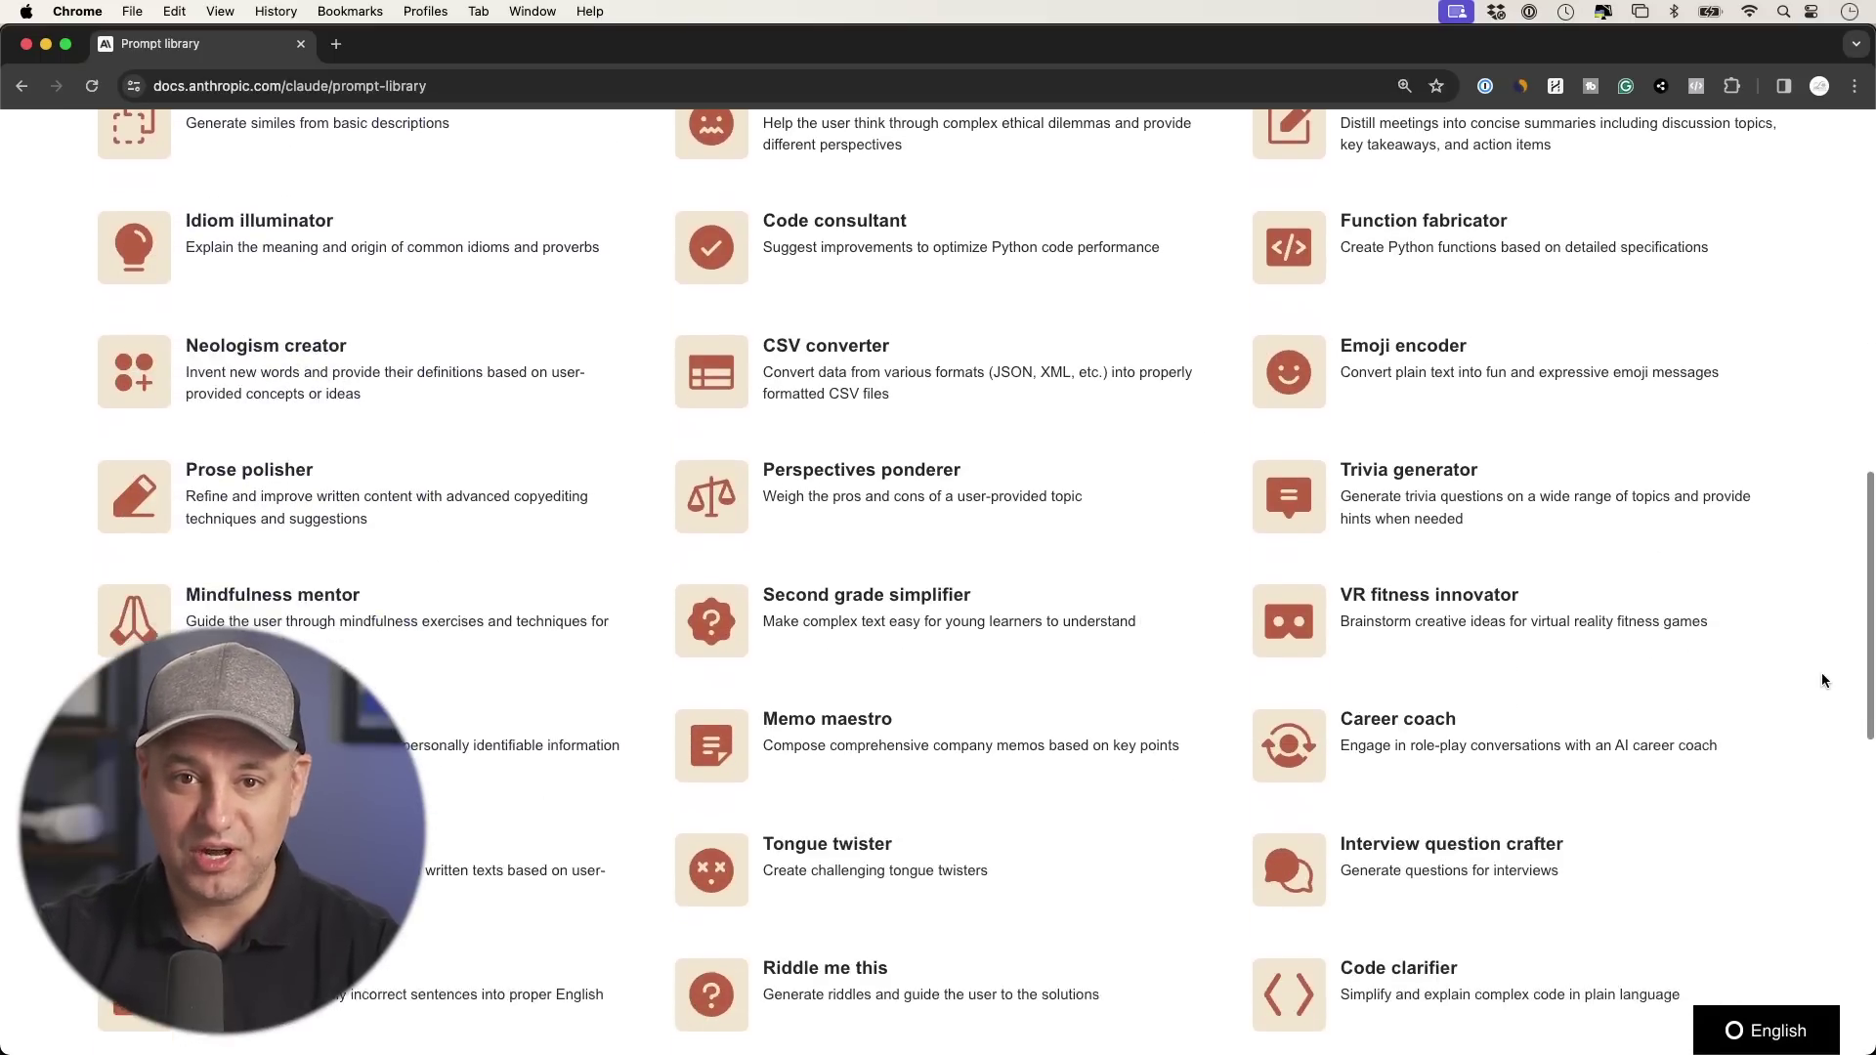
scroll(1822, 679, "down", 12)
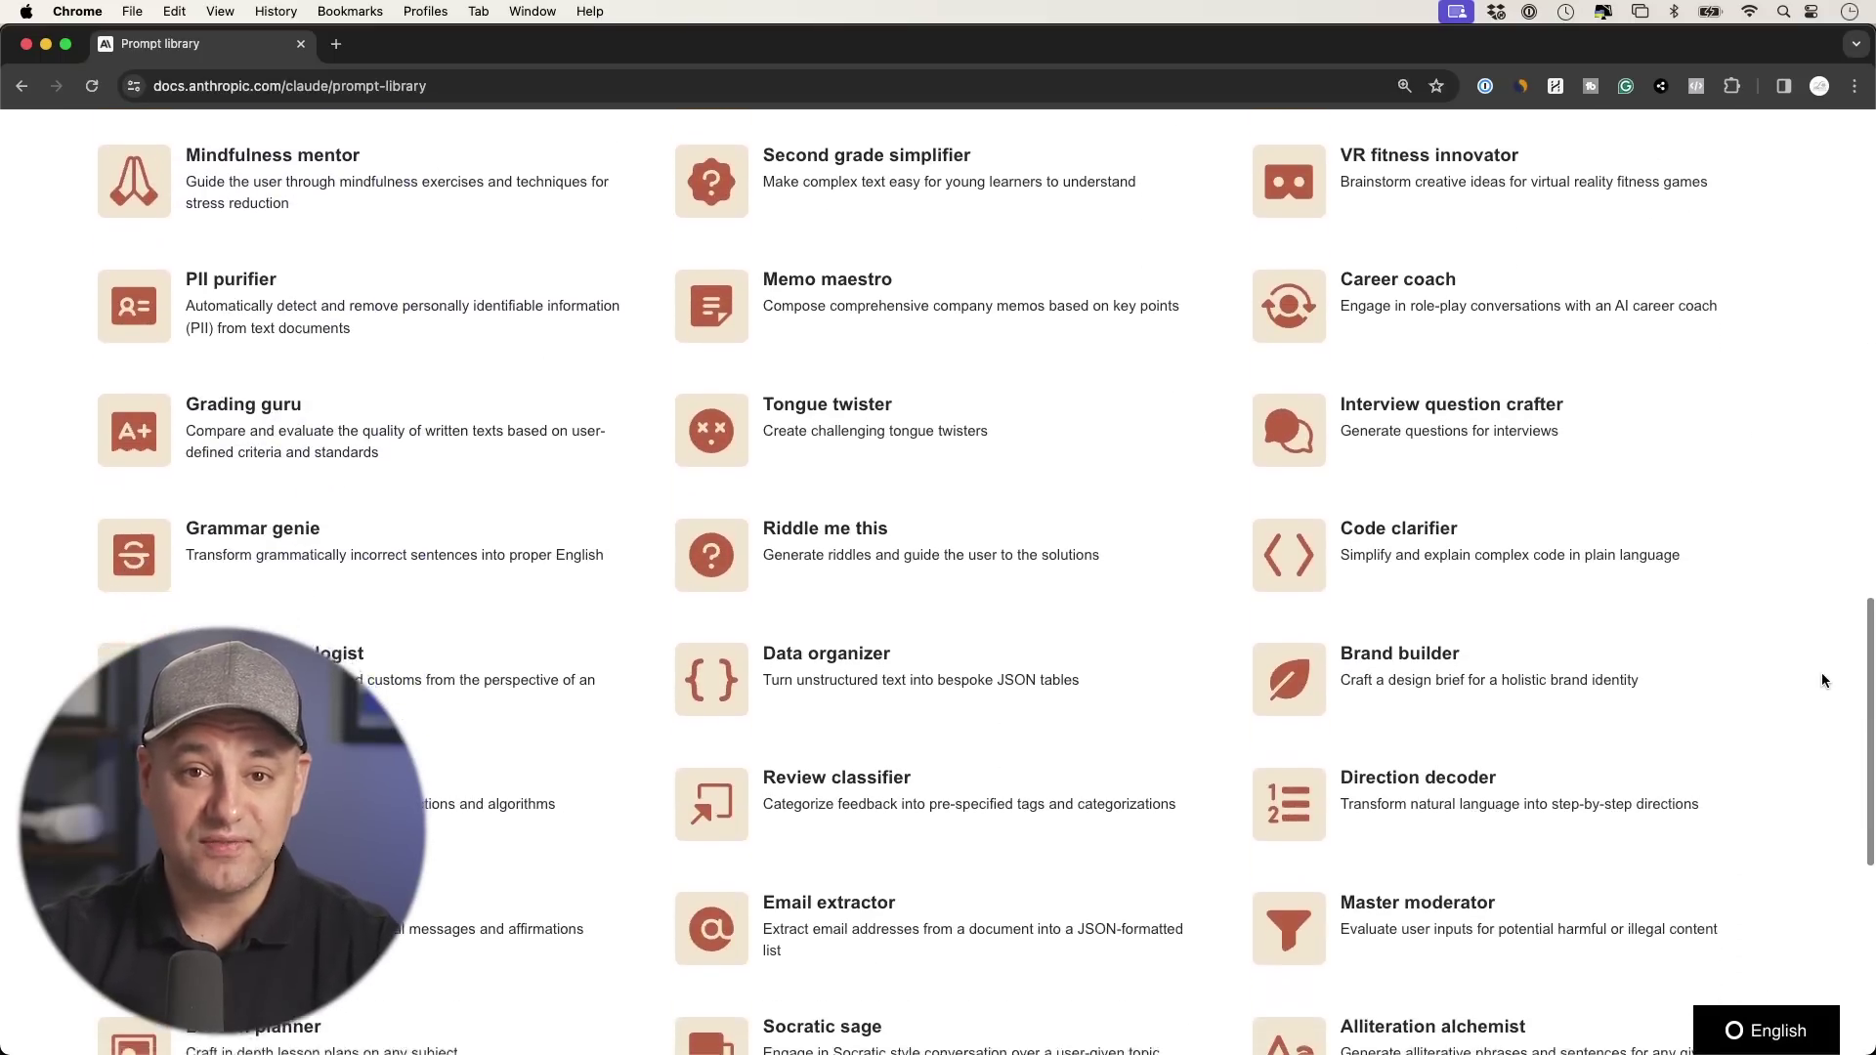
scroll(1822, 679, "down", 1)
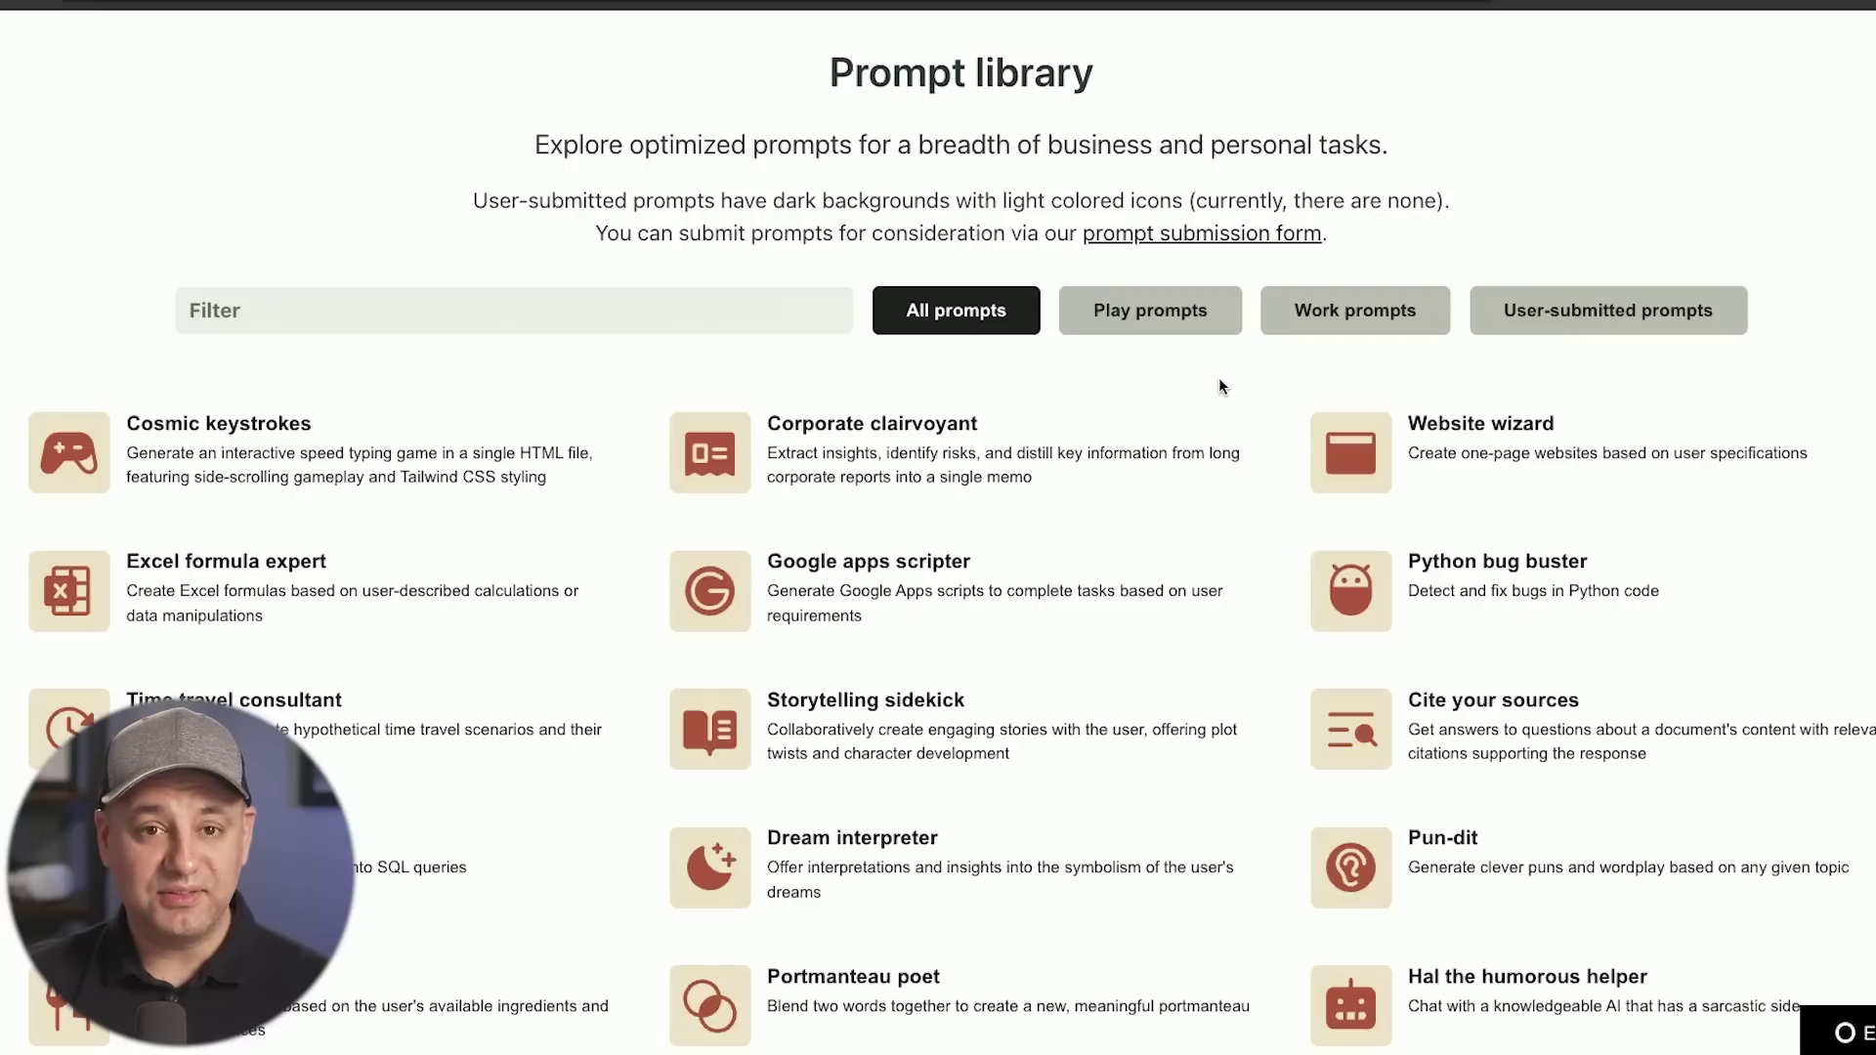
left_click(1135, 327)
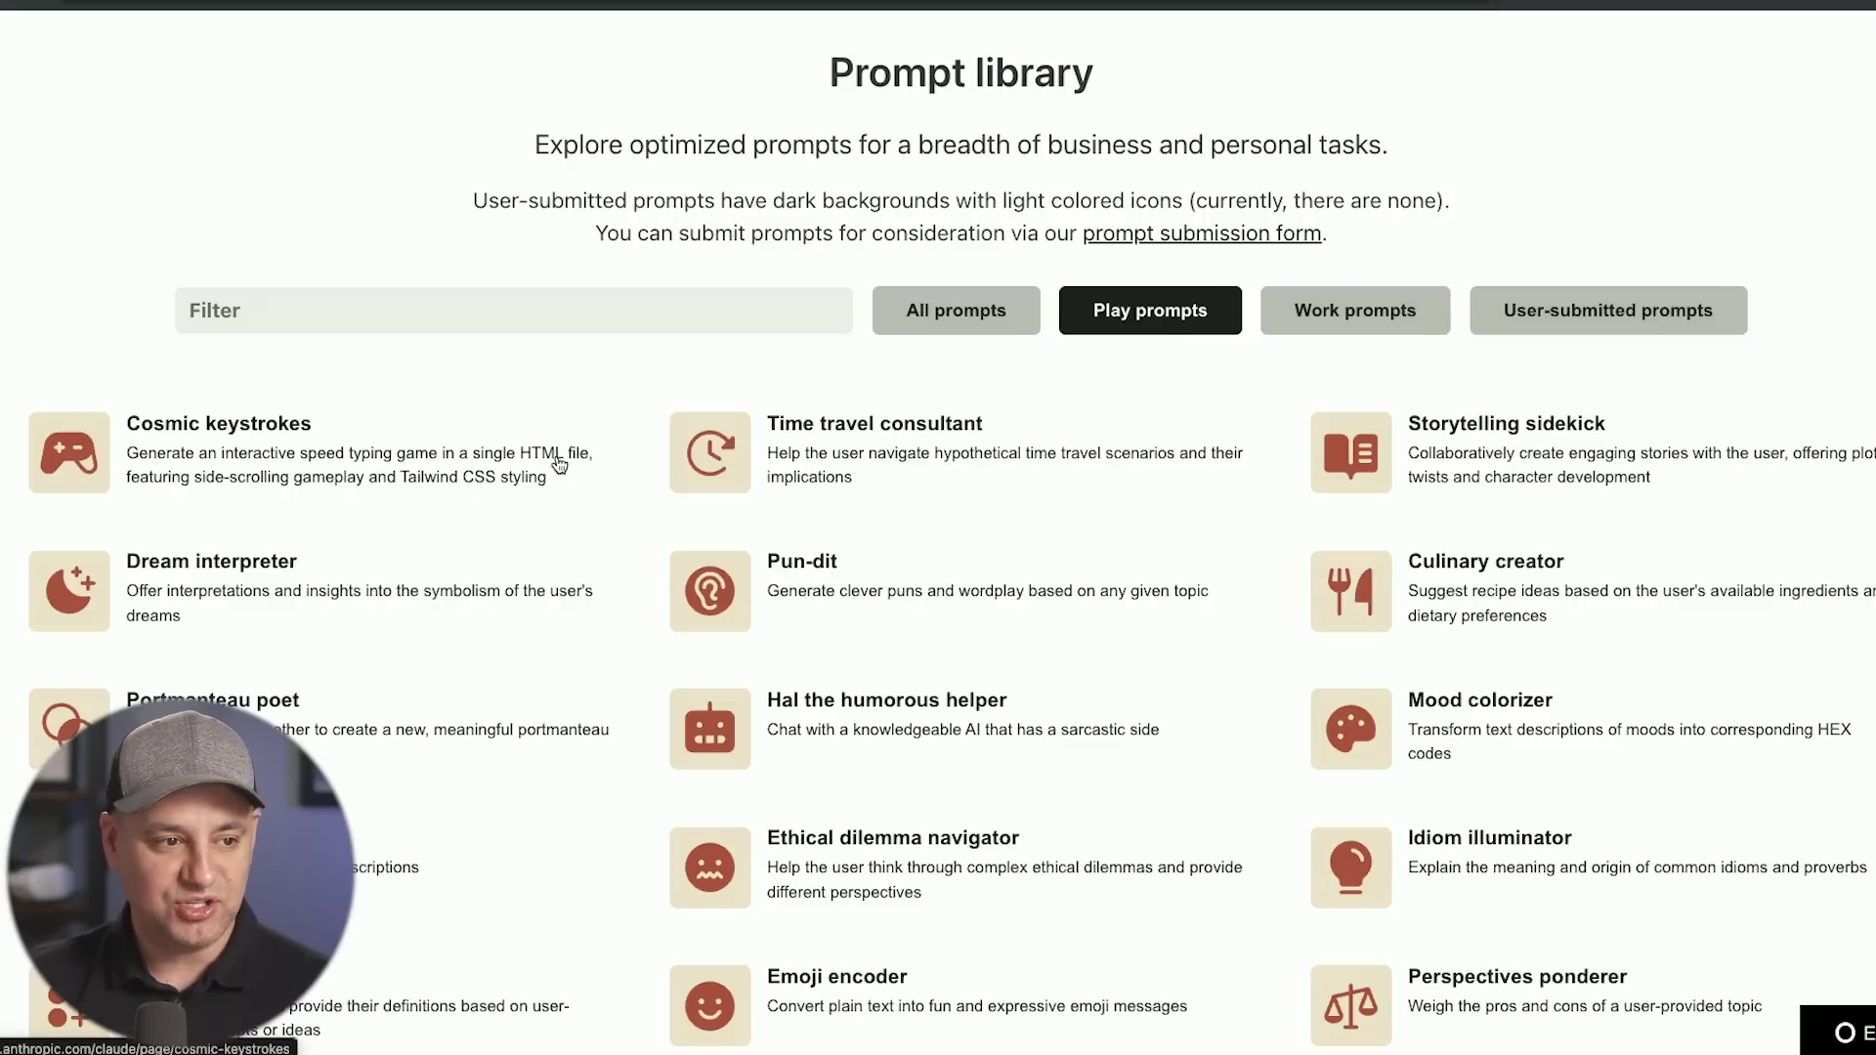
left_click(1325, 322)
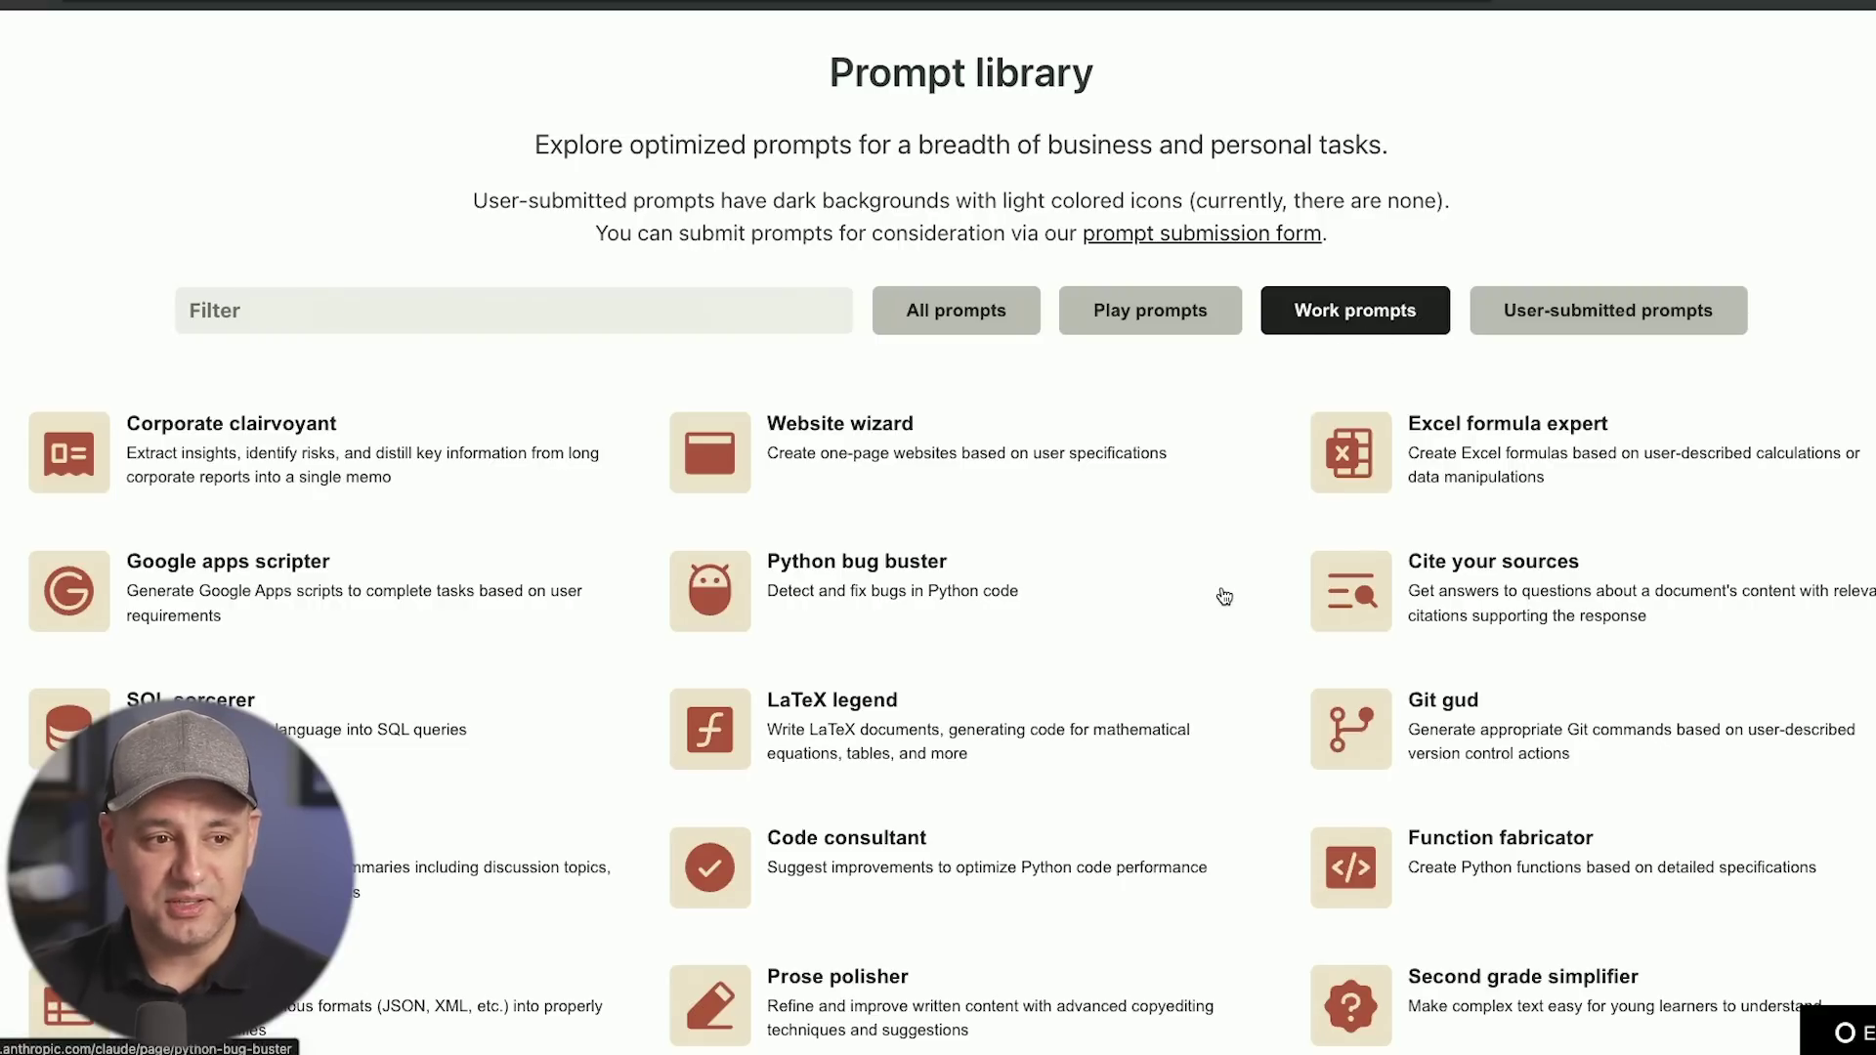
left_click(1583, 319)
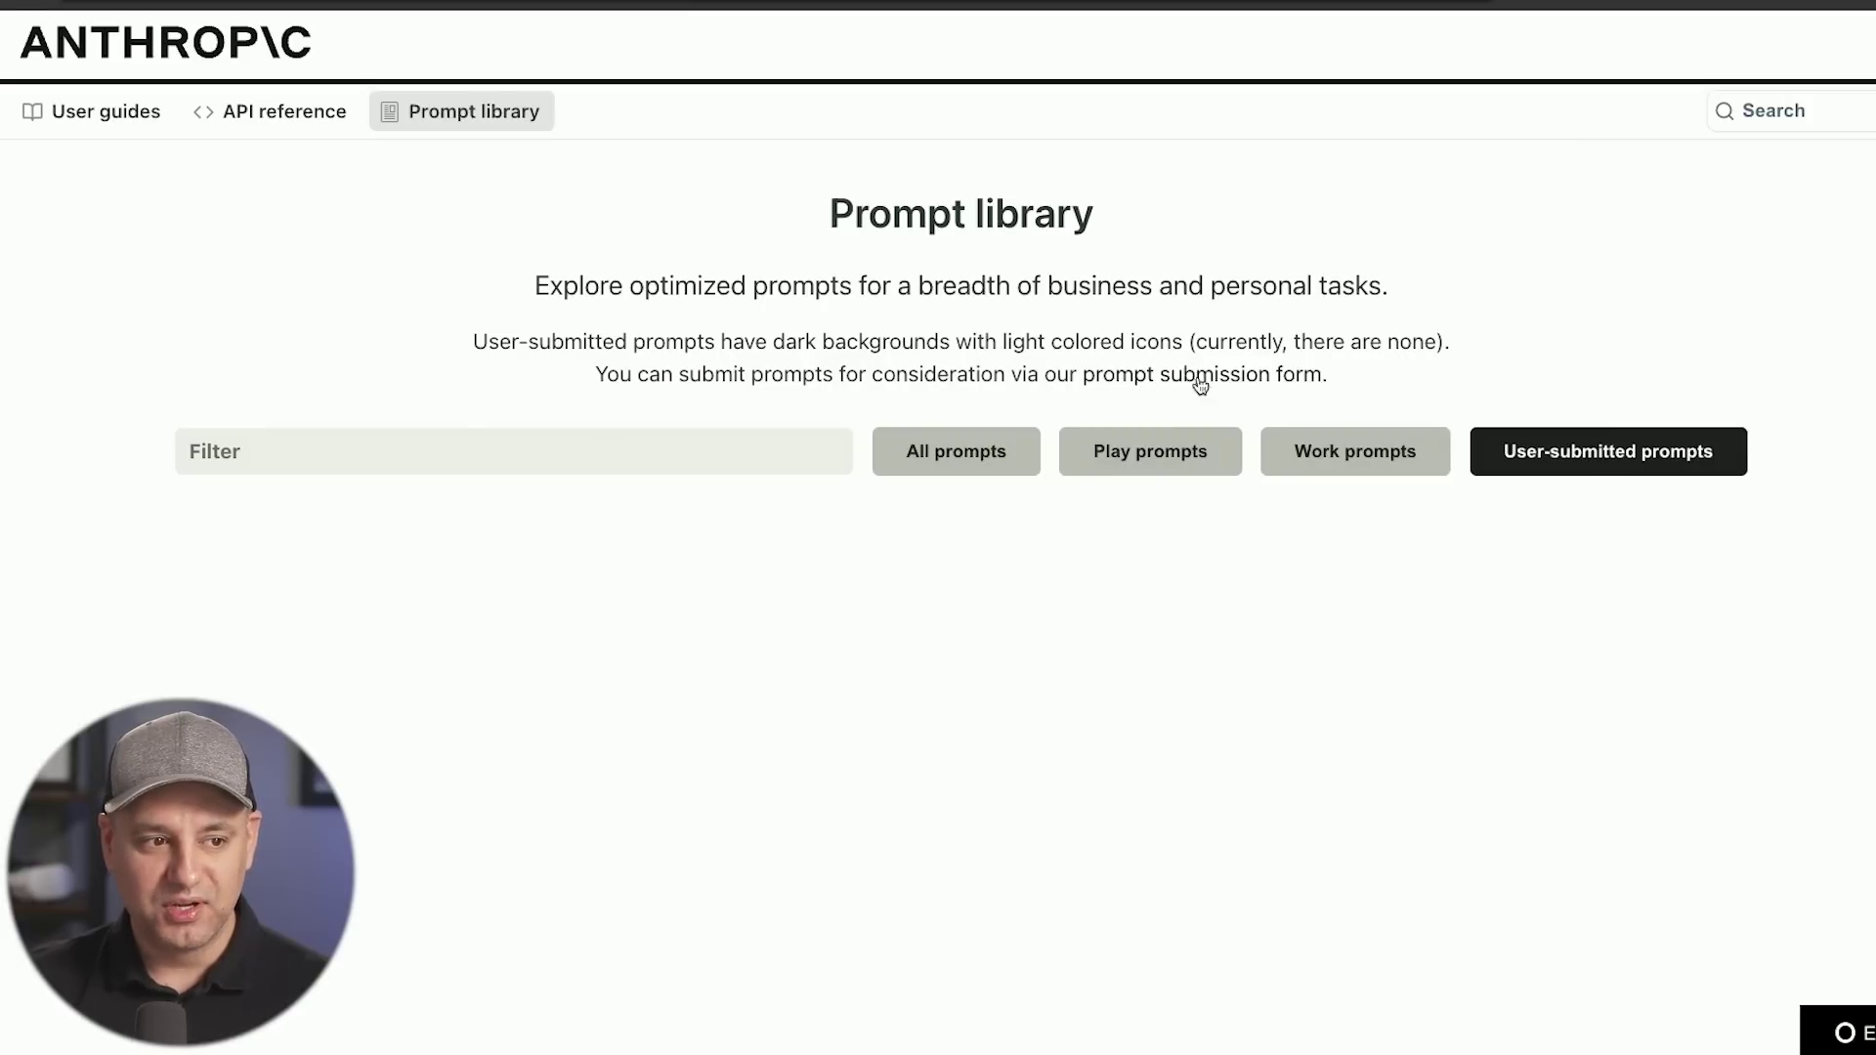
- Return to the Work prompts and open the Corporate clairvoyant prompt
left_click(1358, 473)
scroll(1155, 572, "down", 3)
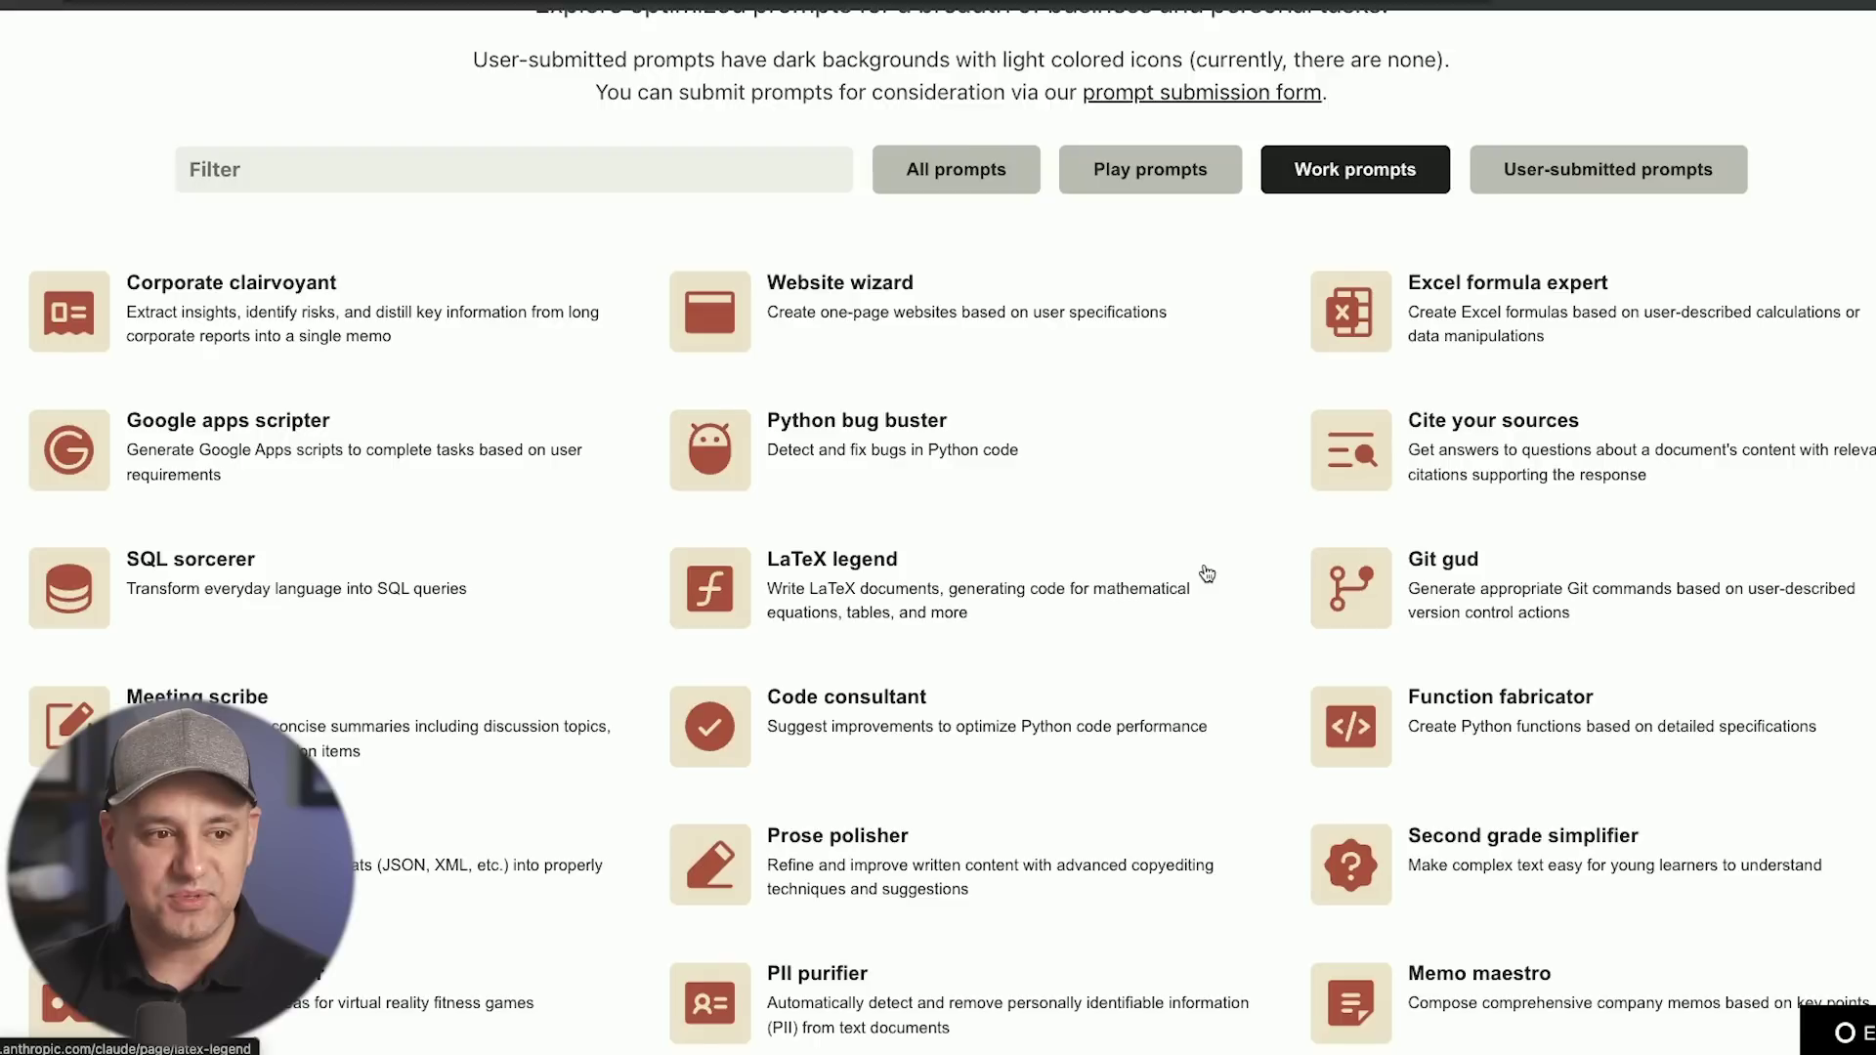
scroll(1208, 574, "down", 1)
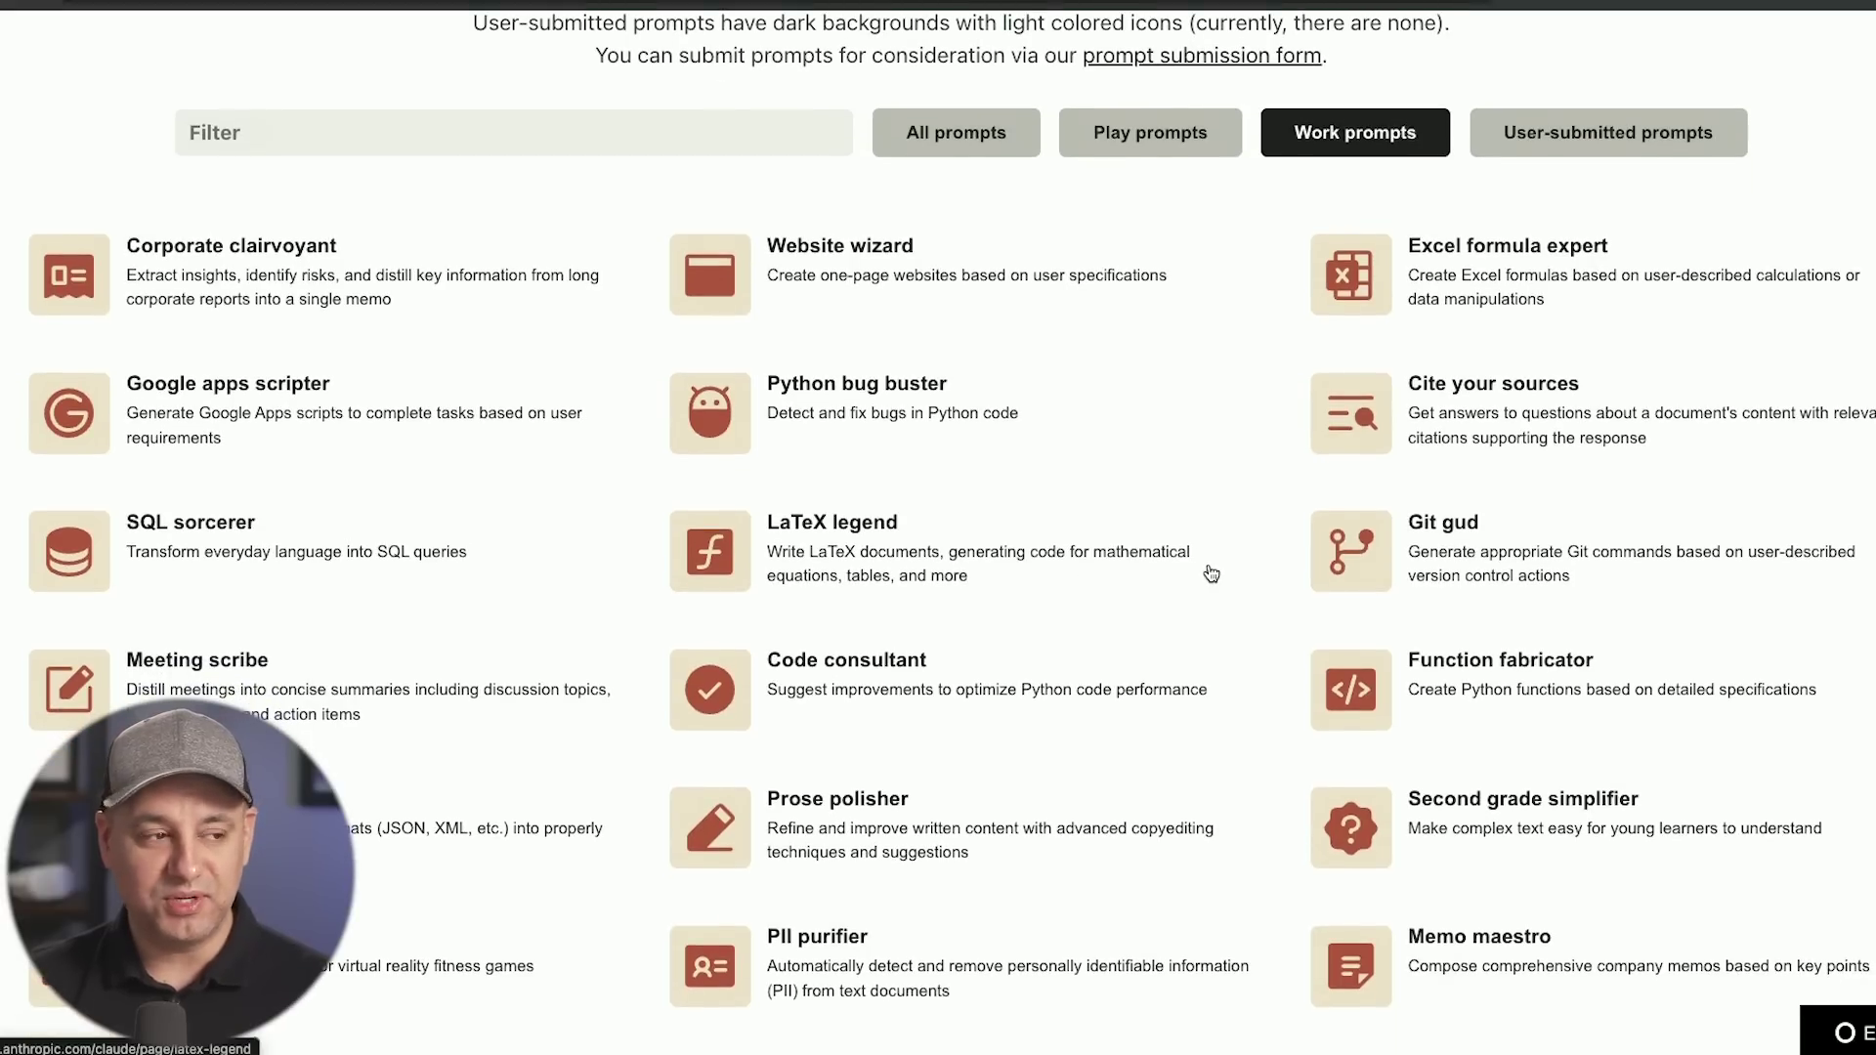
left_click(514, 264)
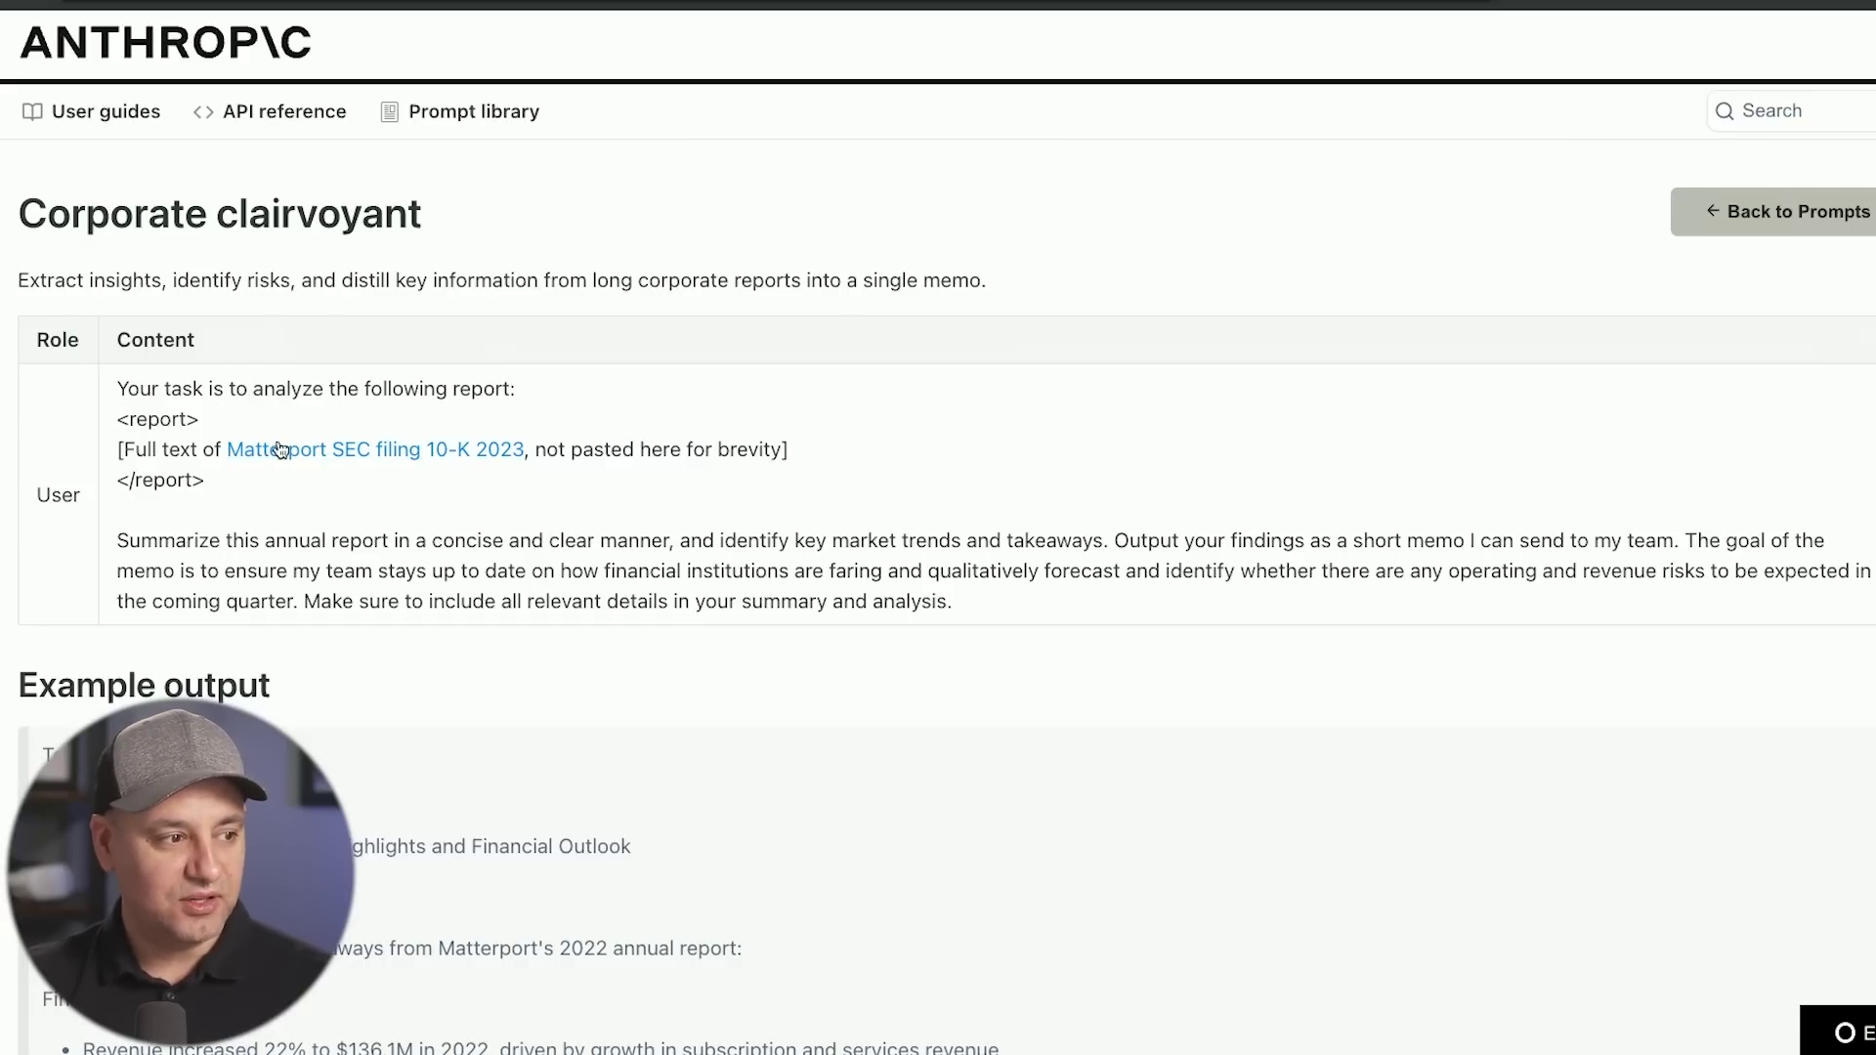
- Open the Matterport SEC filing 10-K 2023 link and start a Claude chat with the Corporate clairvoyant prompt
left_click(401, 457)
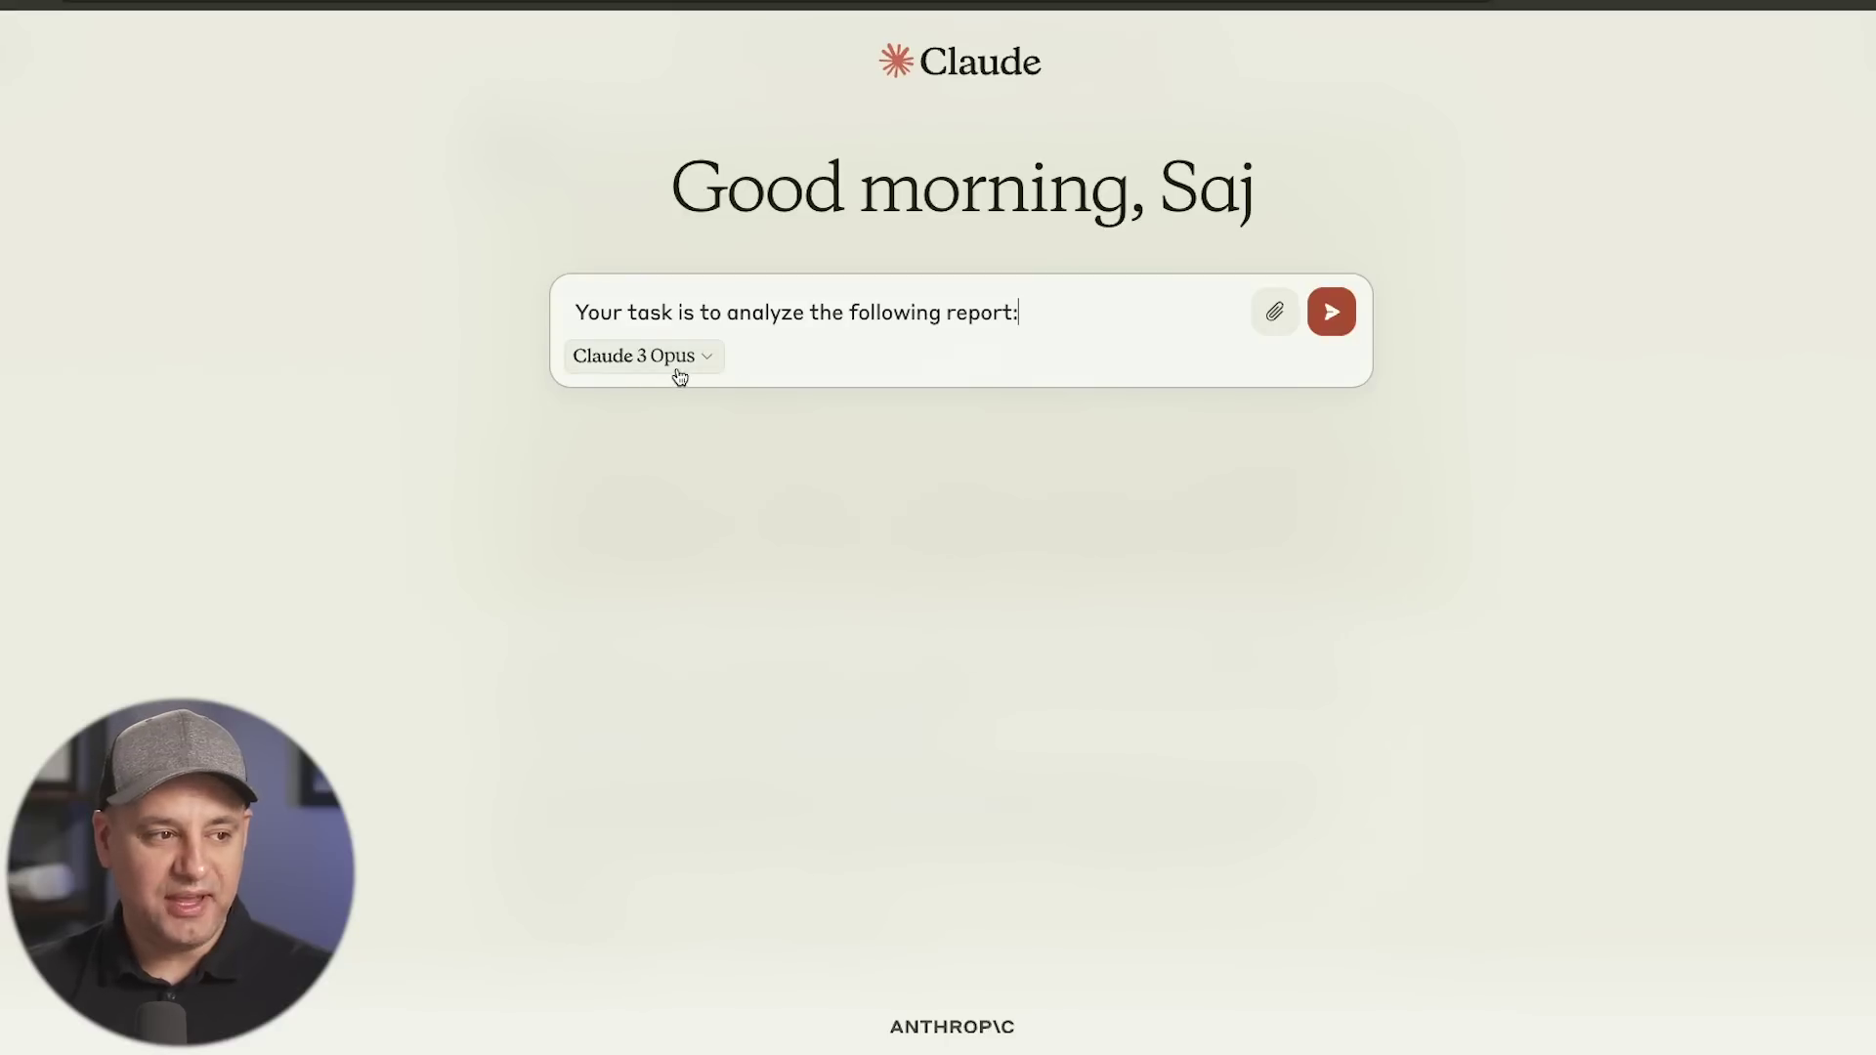
left_click(688, 368)
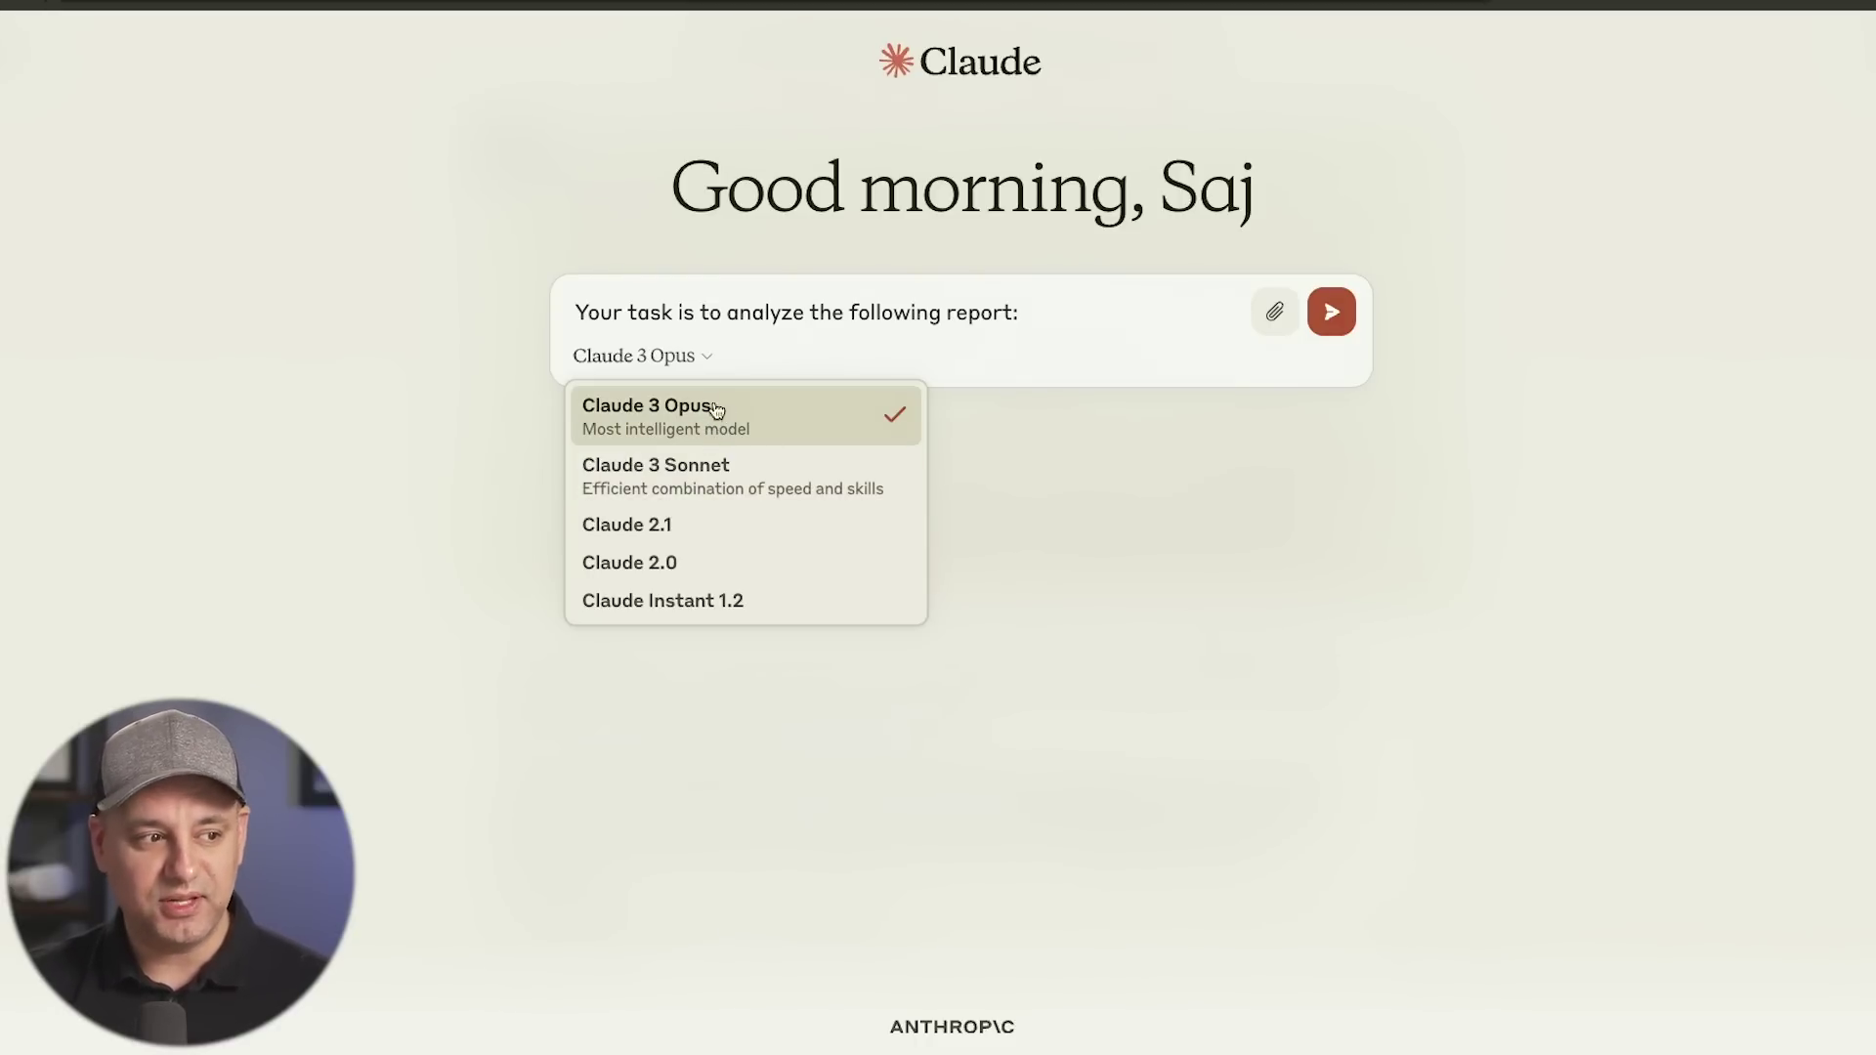
- Dismiss the model list and place the cursor after 'Your task is to analyze the following report:'
double_click(1060, 319)
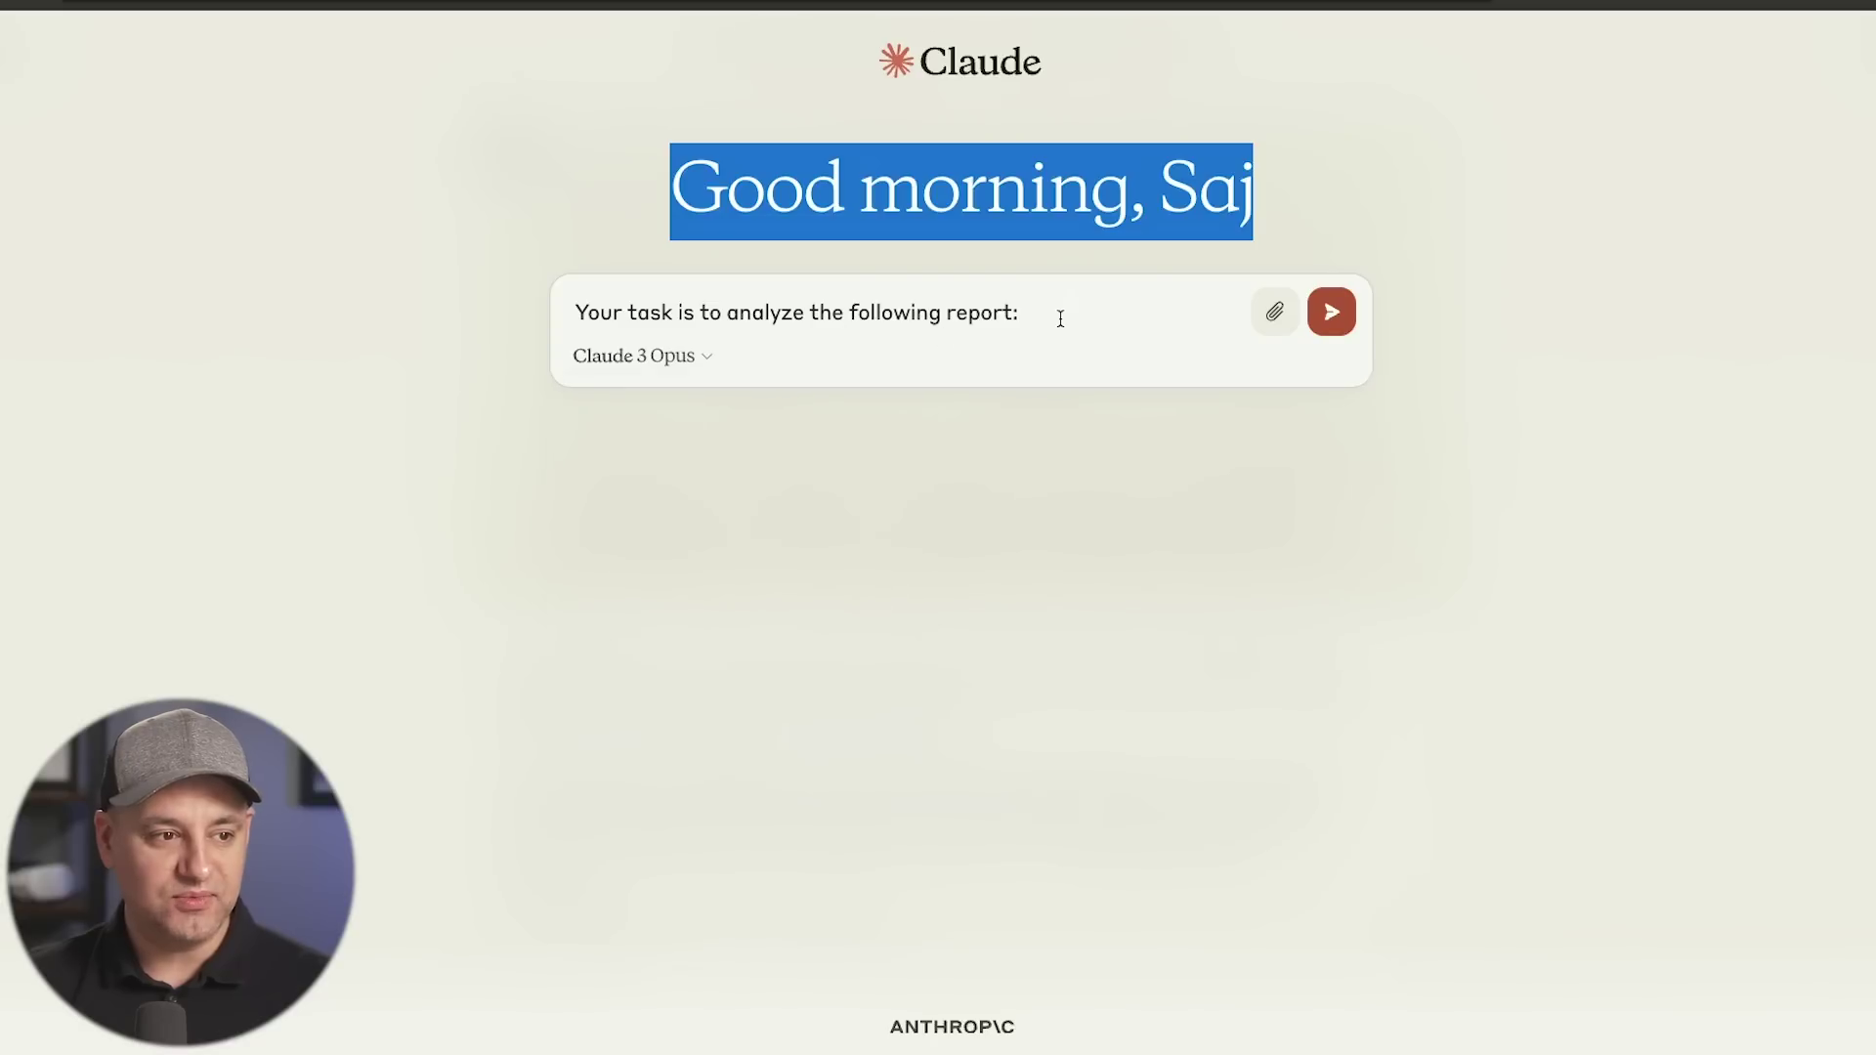
left_click(1060, 313)
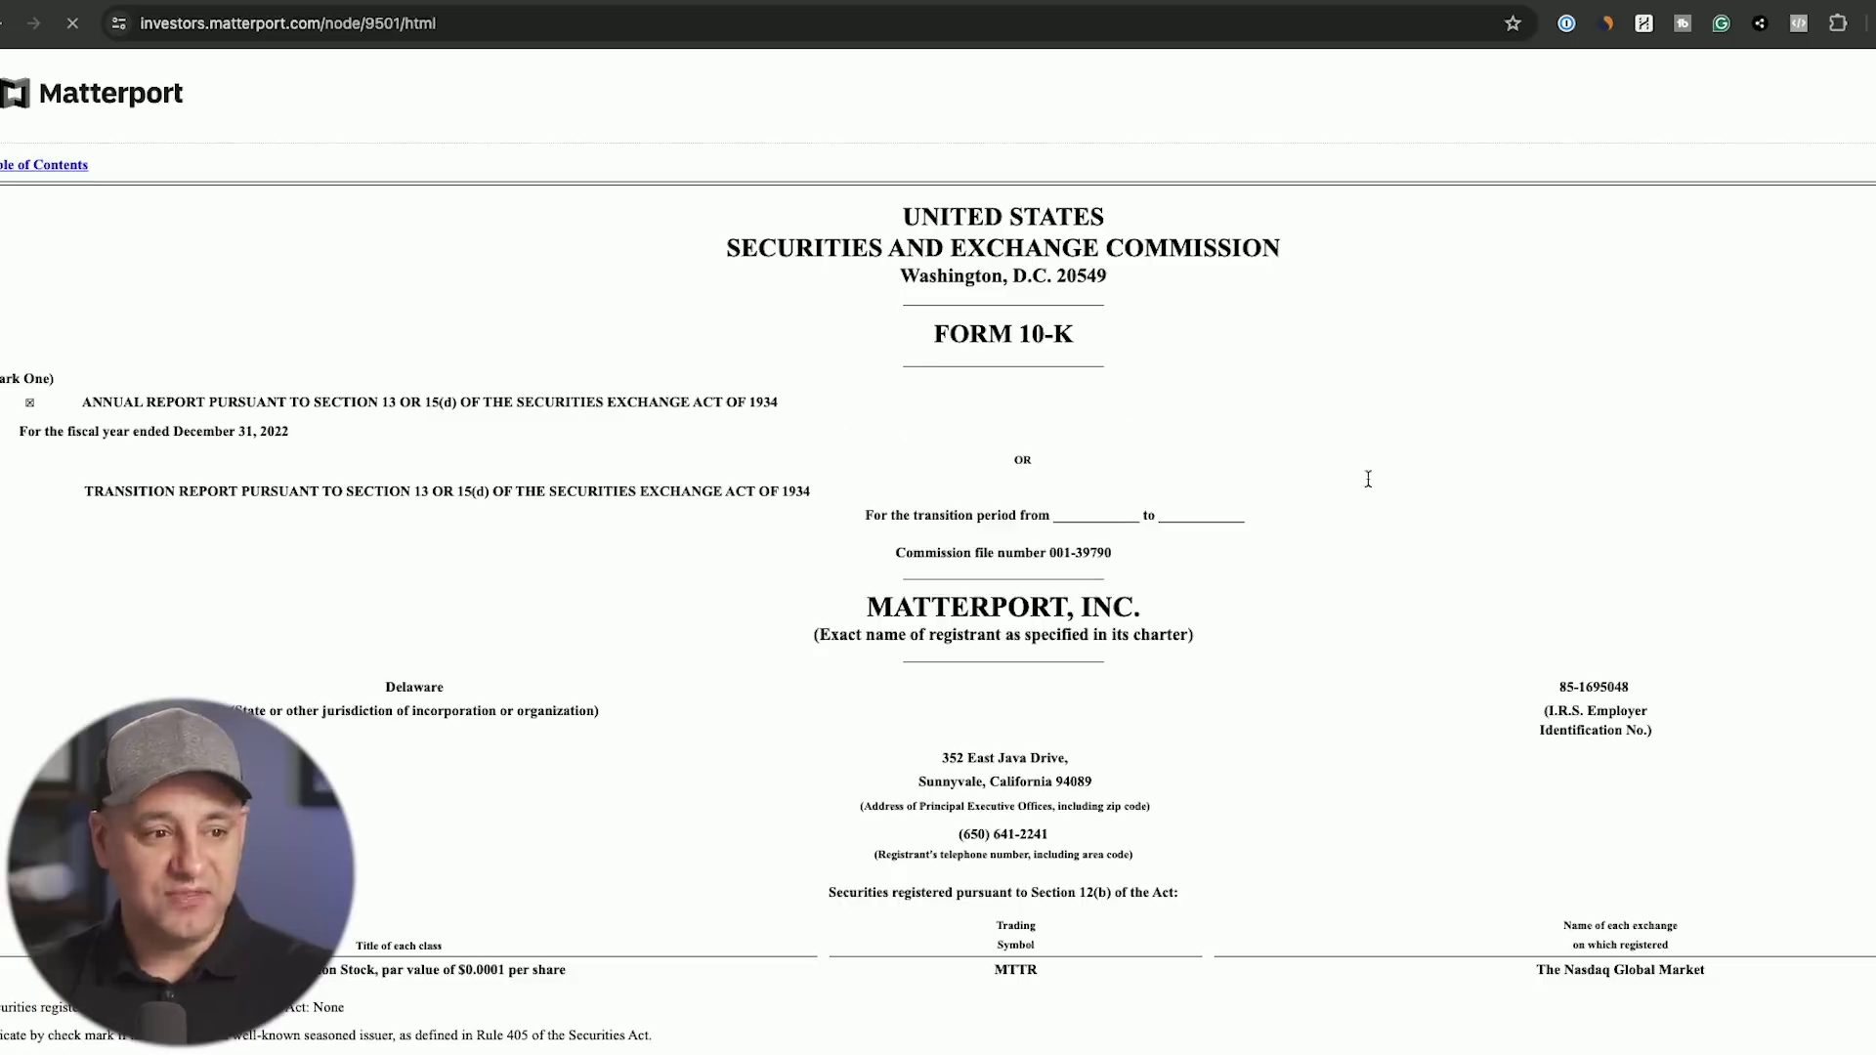
- Copy the entire Matterport 10-K filing text and return to the Claude chat
scroll(1368, 479, "down", 20)
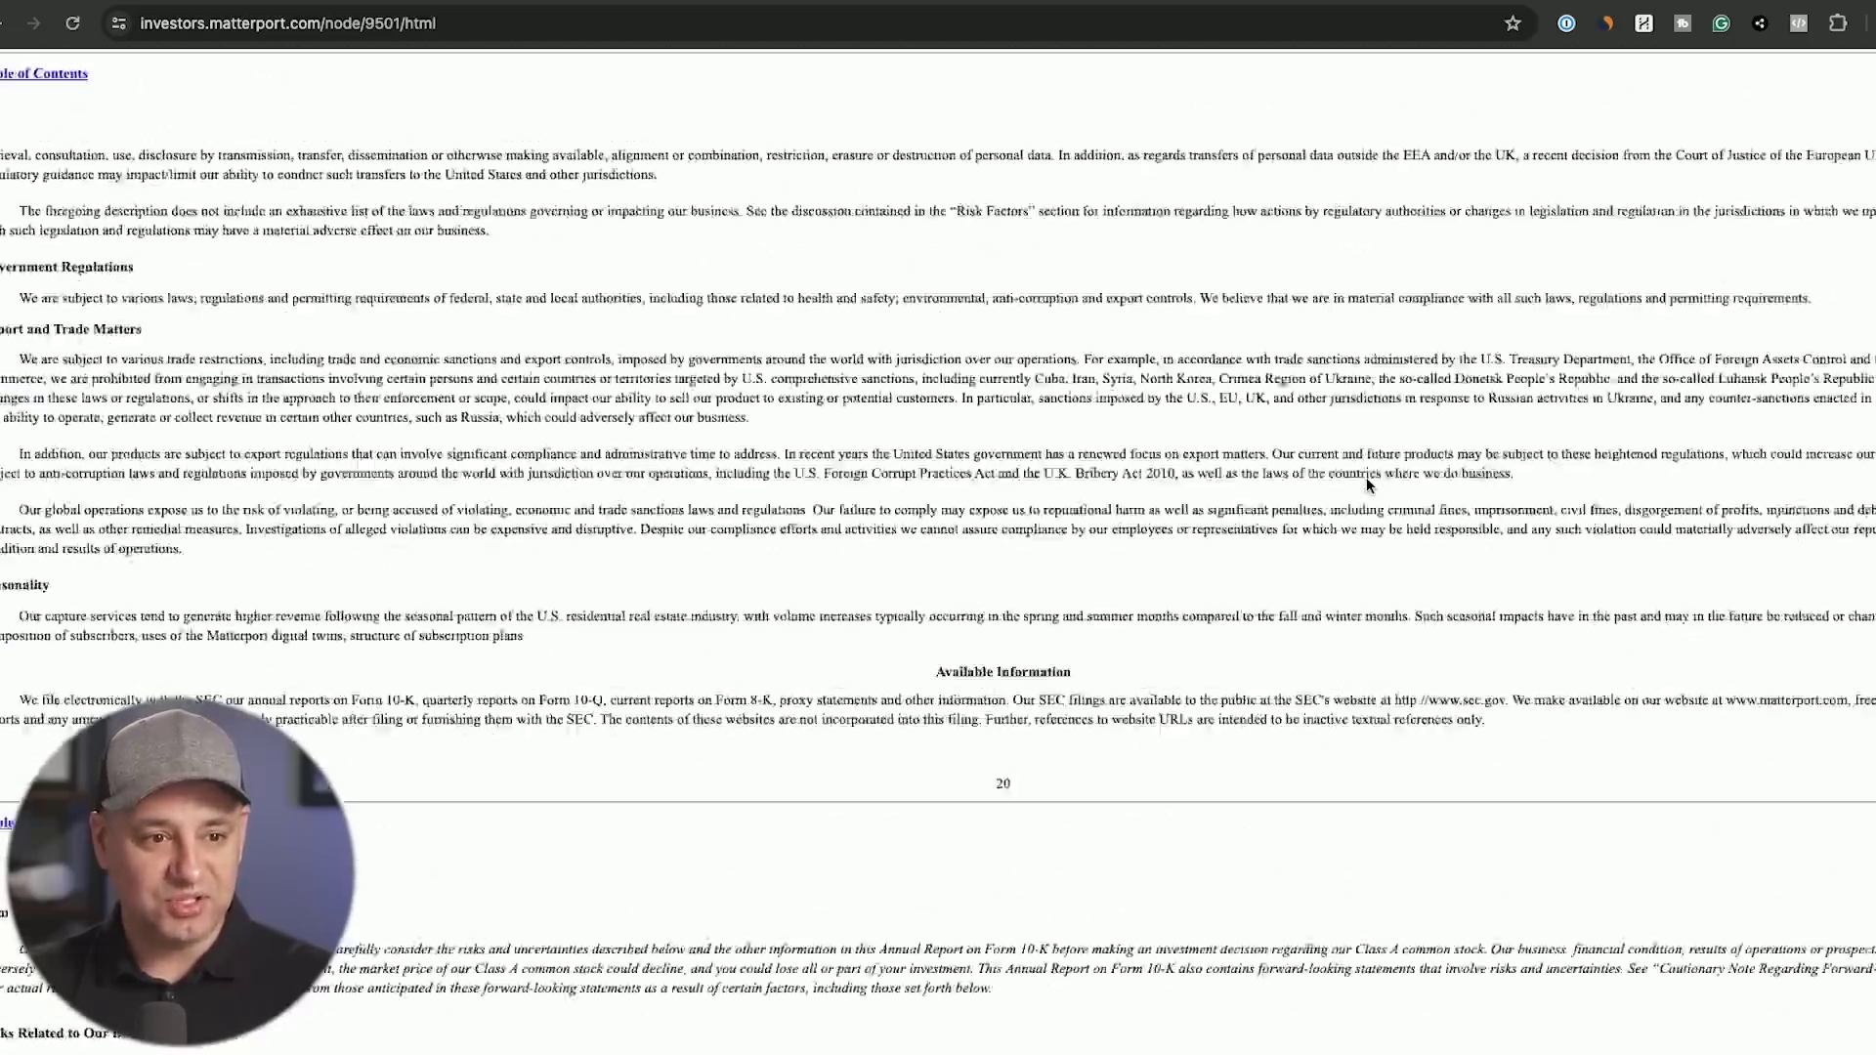
scroll(1366, 486, "up", 20)
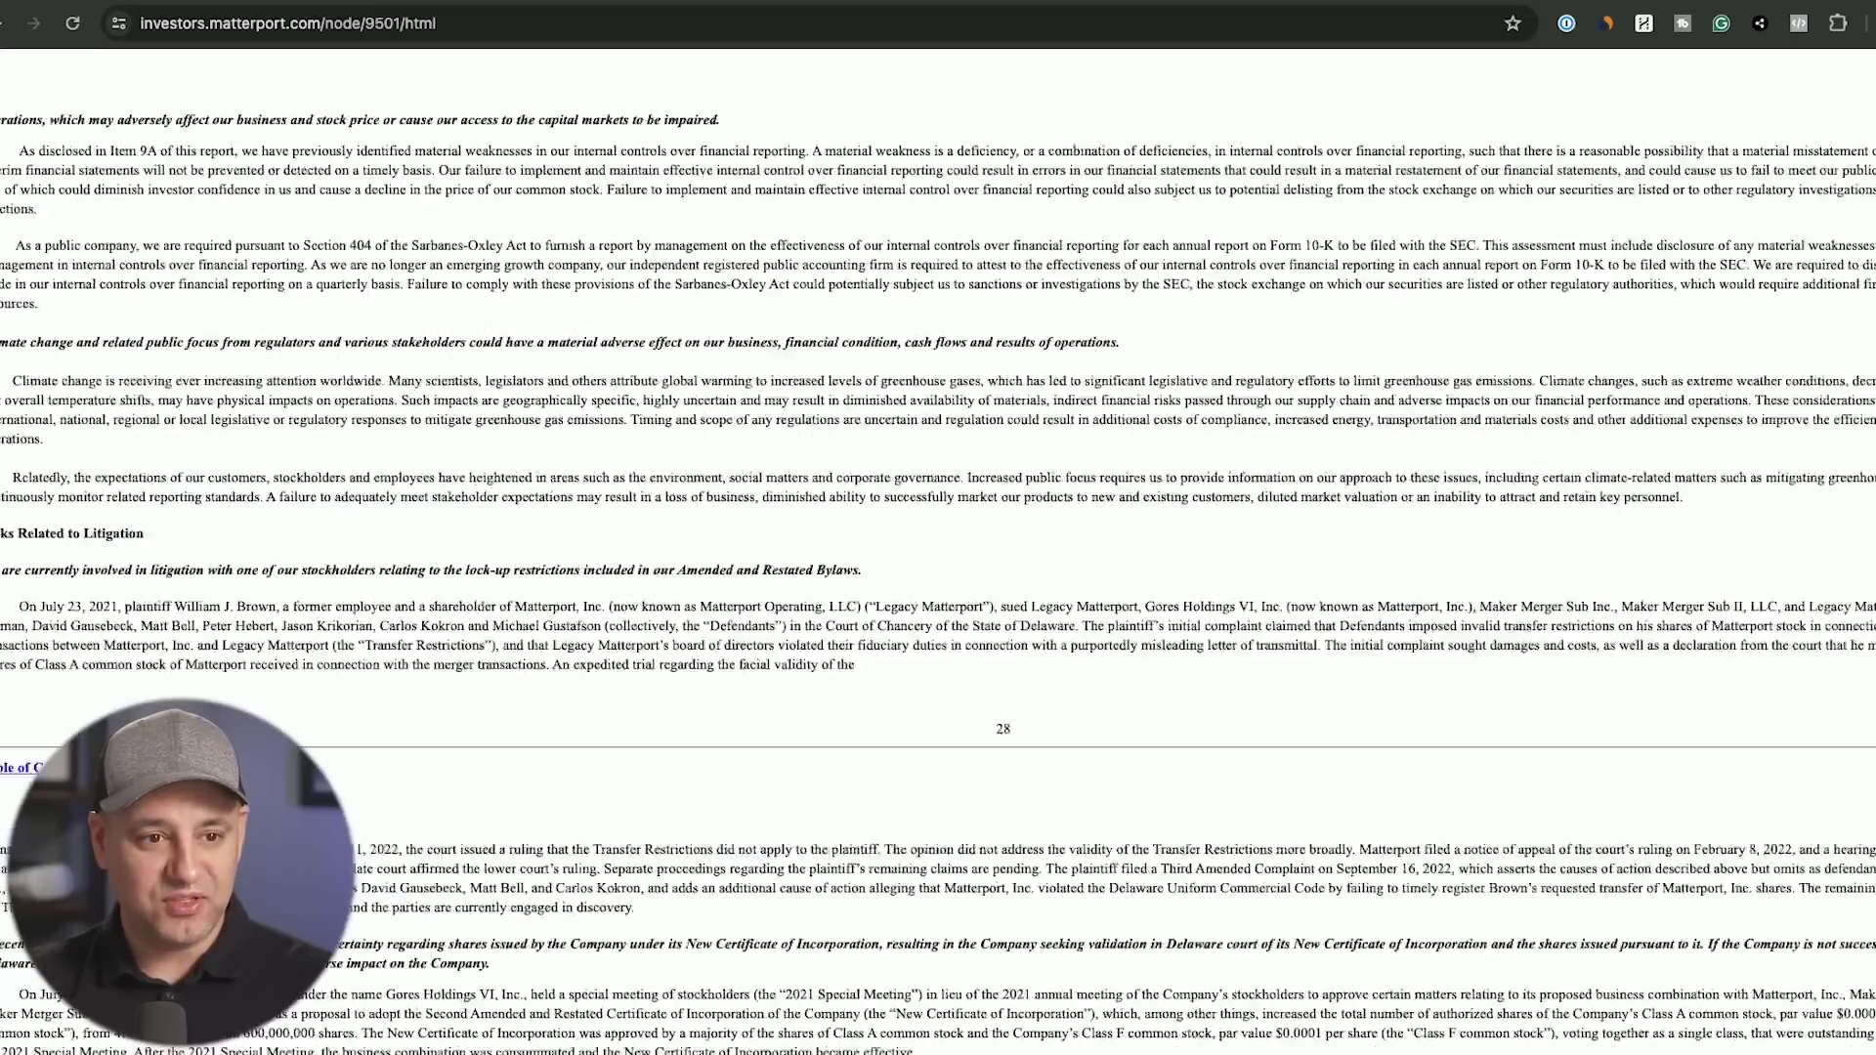
scroll(1322, 256, "up", 5)
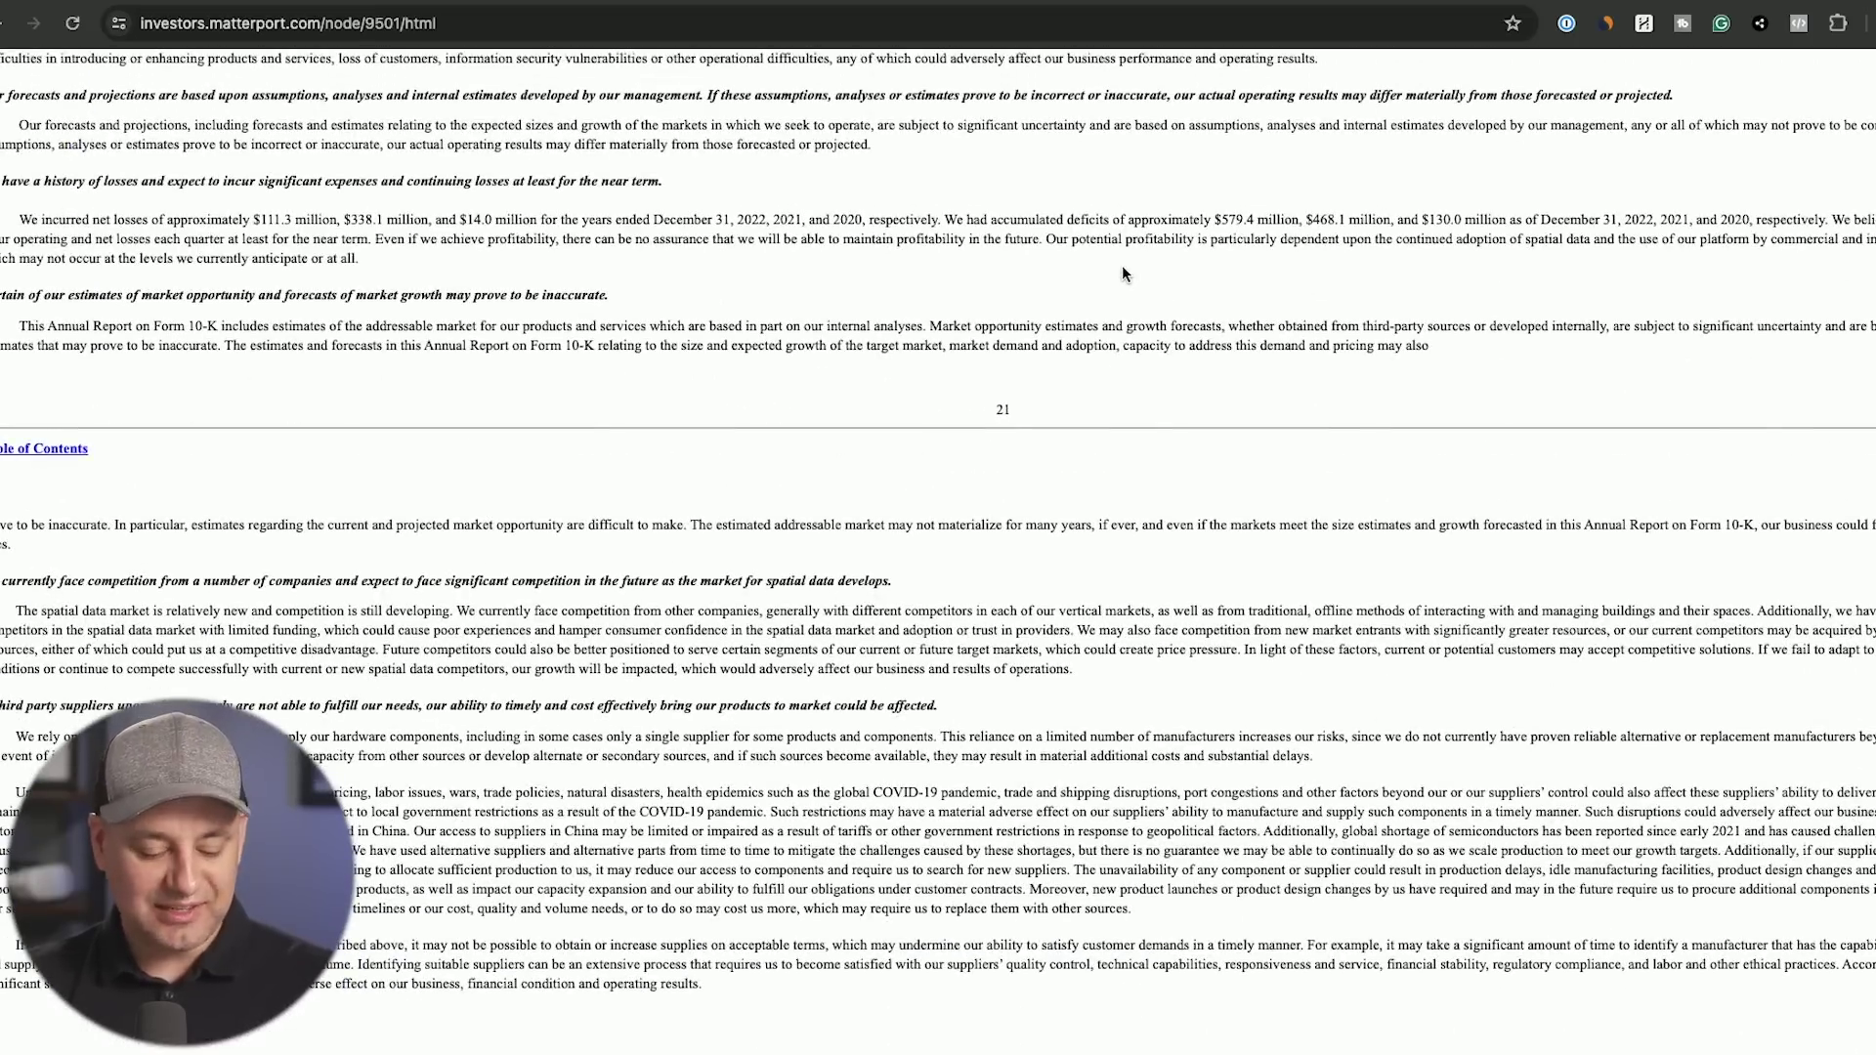
key("ctrl+a")
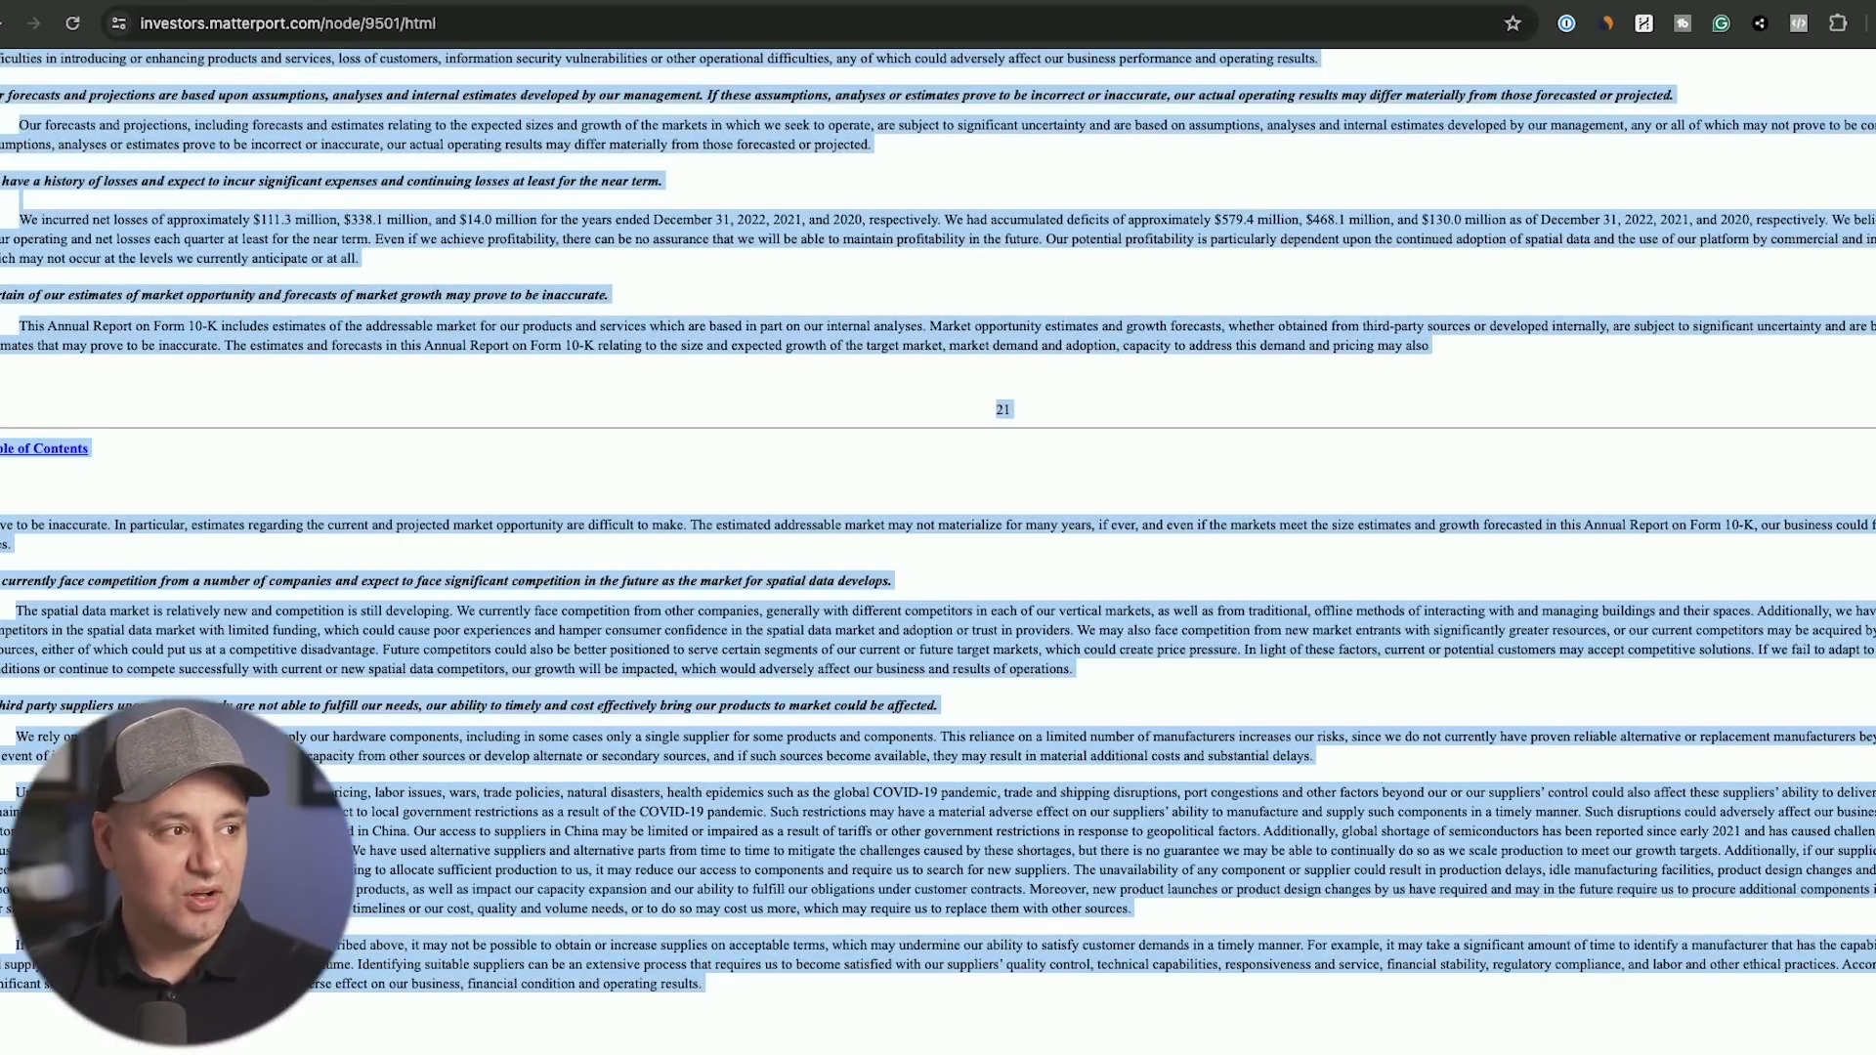
key("ctrl+Tab")
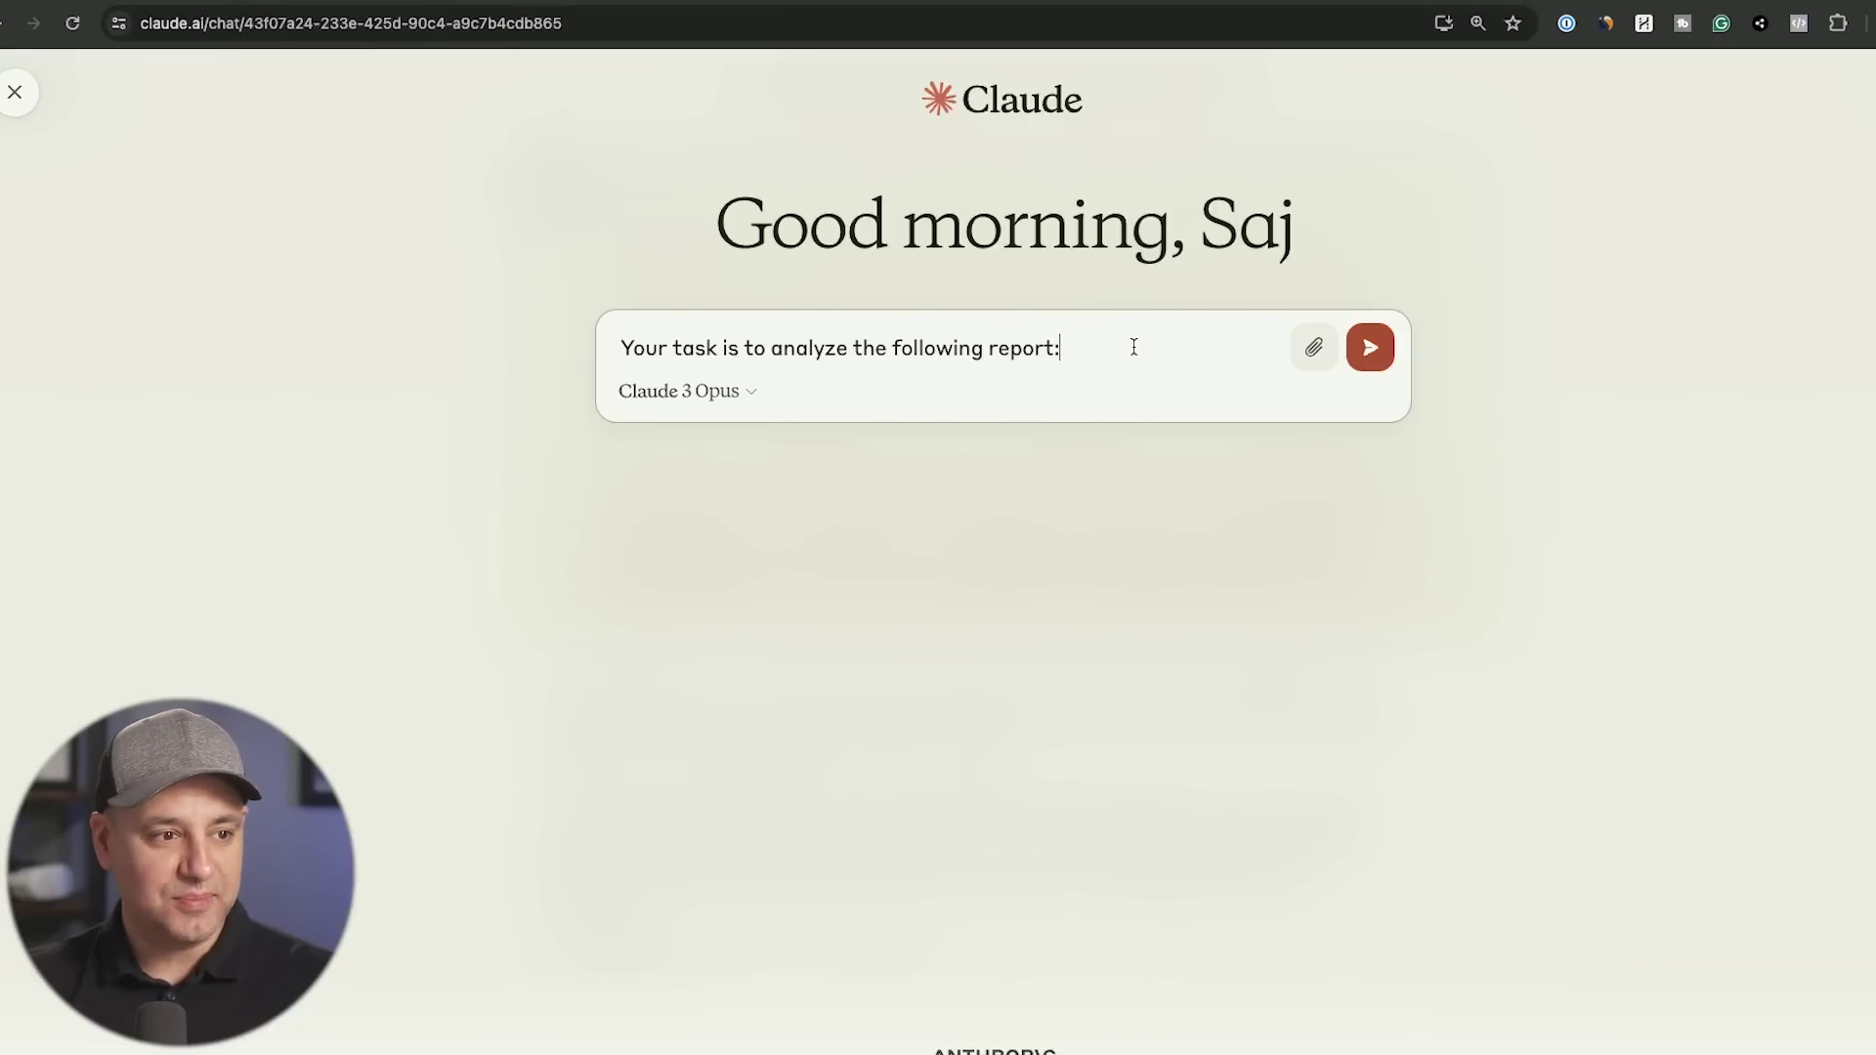
- Paste the 10-K text into the message and select the docs' summarize-and-memo instructions paragraph
key("ctrl+v")
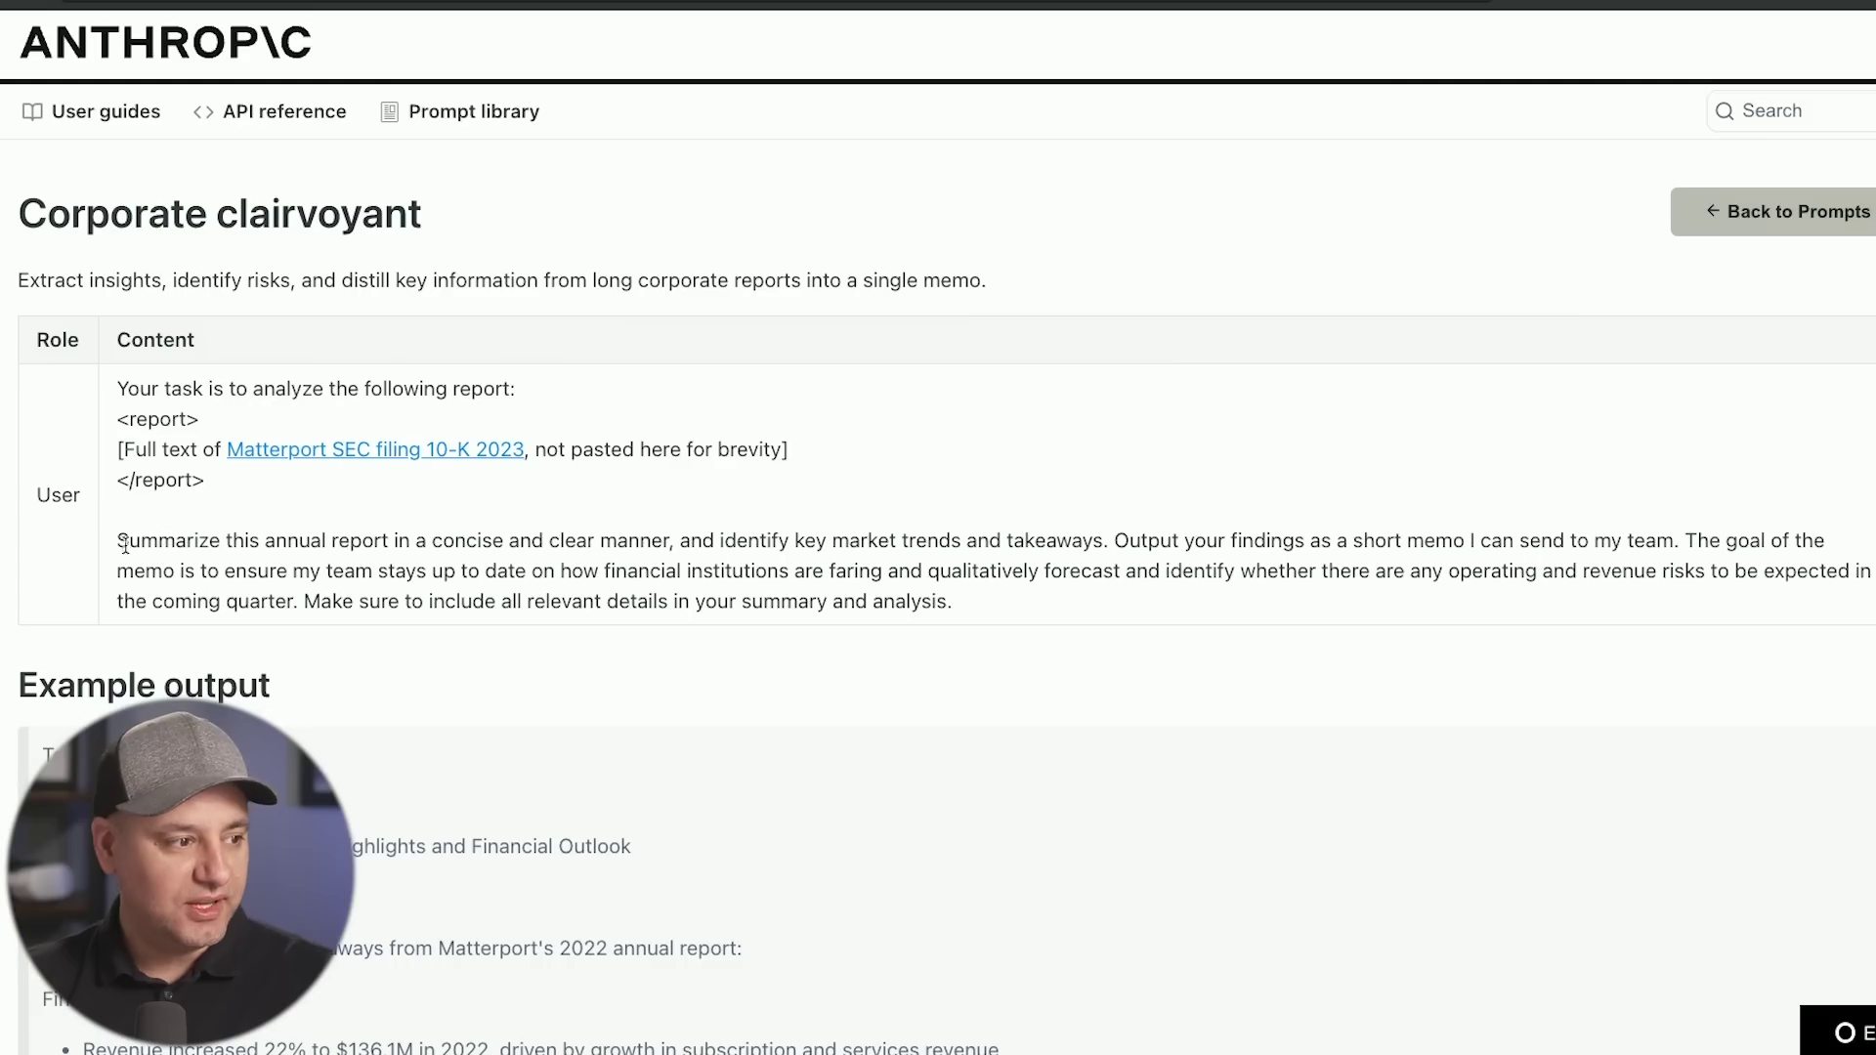
left_click_drag(118, 541, 1034, 601)
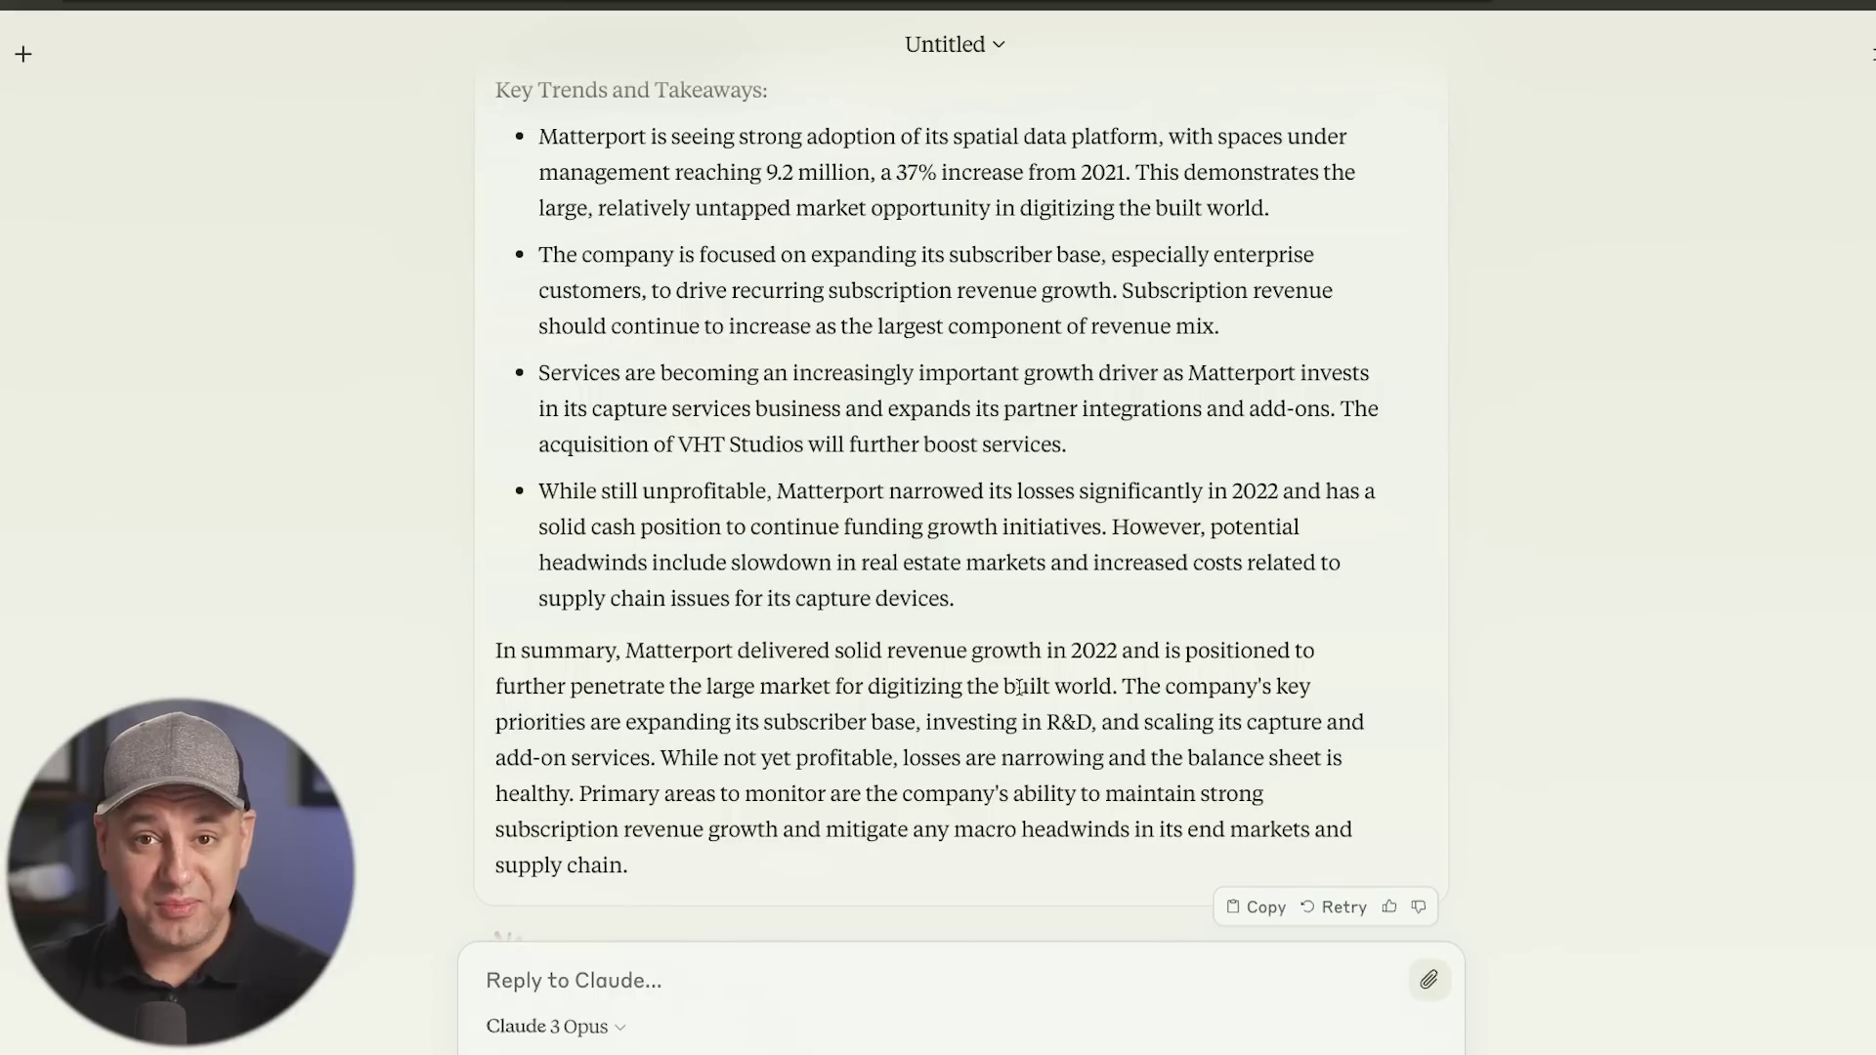
- Scroll through Claude's Matterport memo to its closing paragraph
scroll(1018, 687, "up", 1)
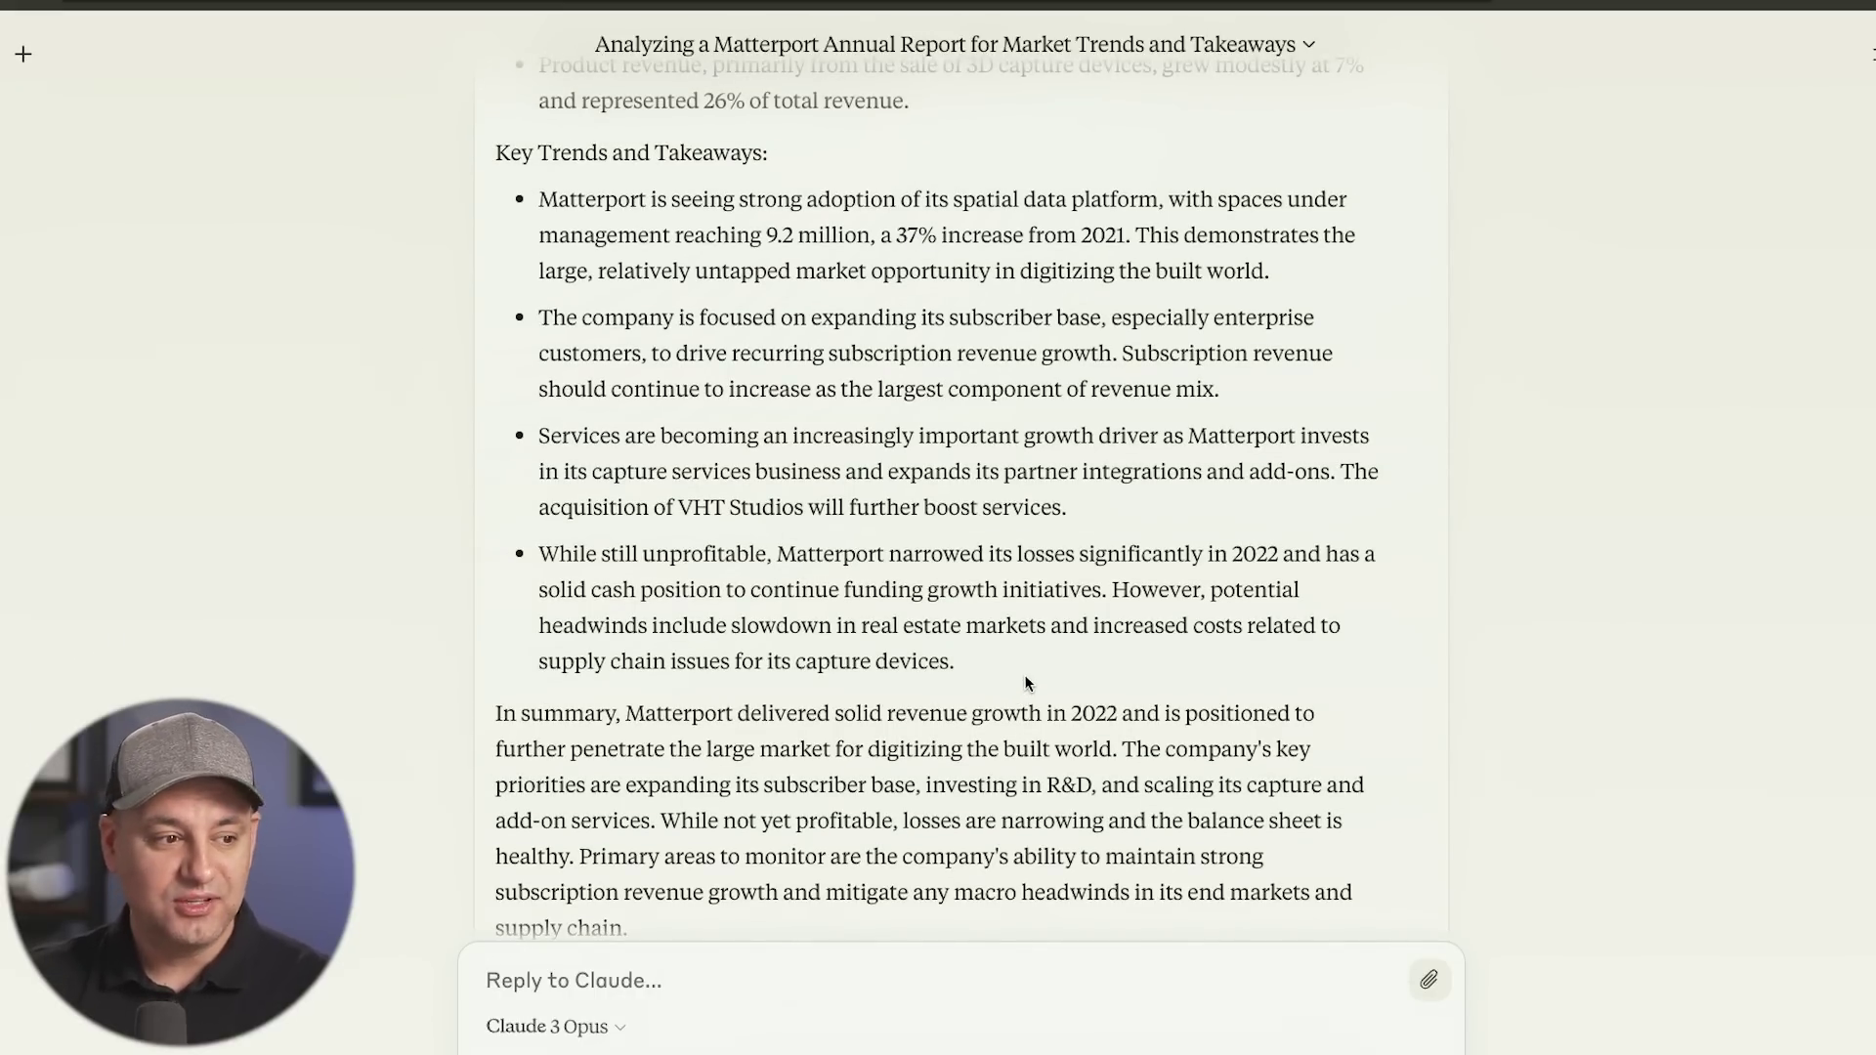
scroll(1024, 674, "up", 3)
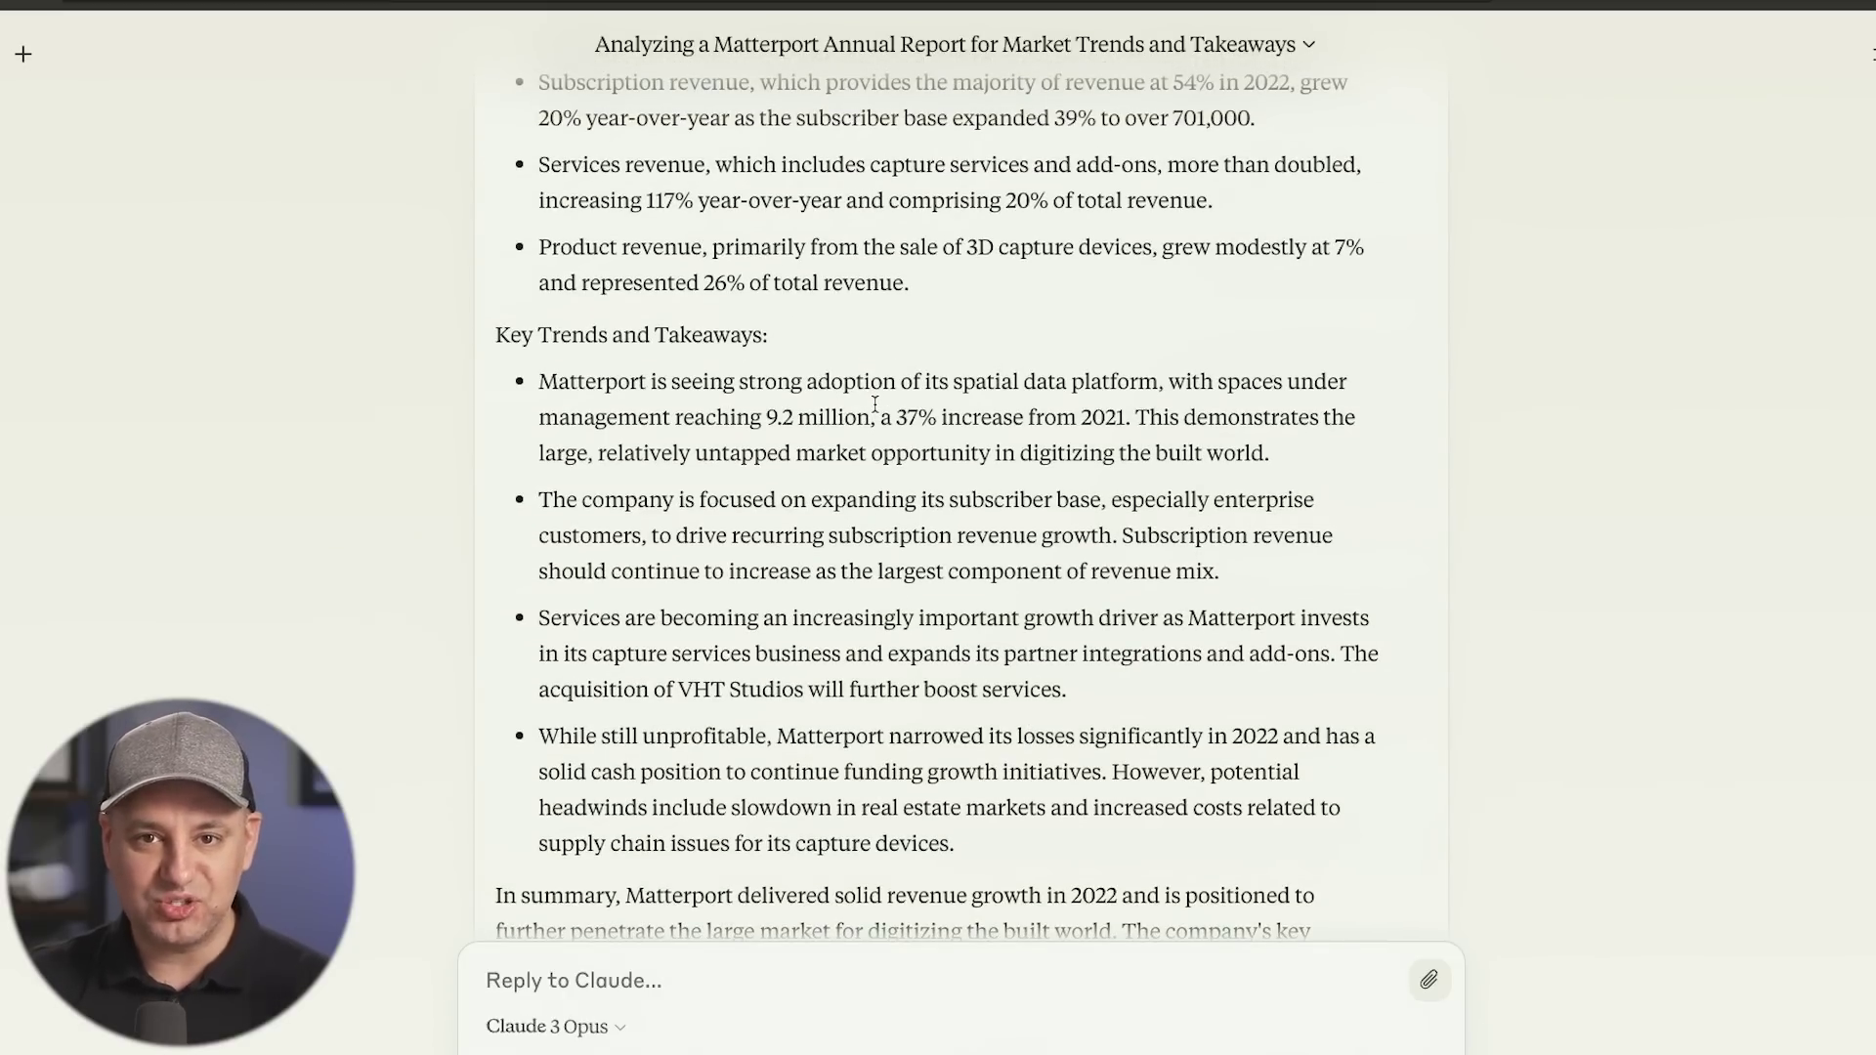
scroll(874, 404, "up", 1)
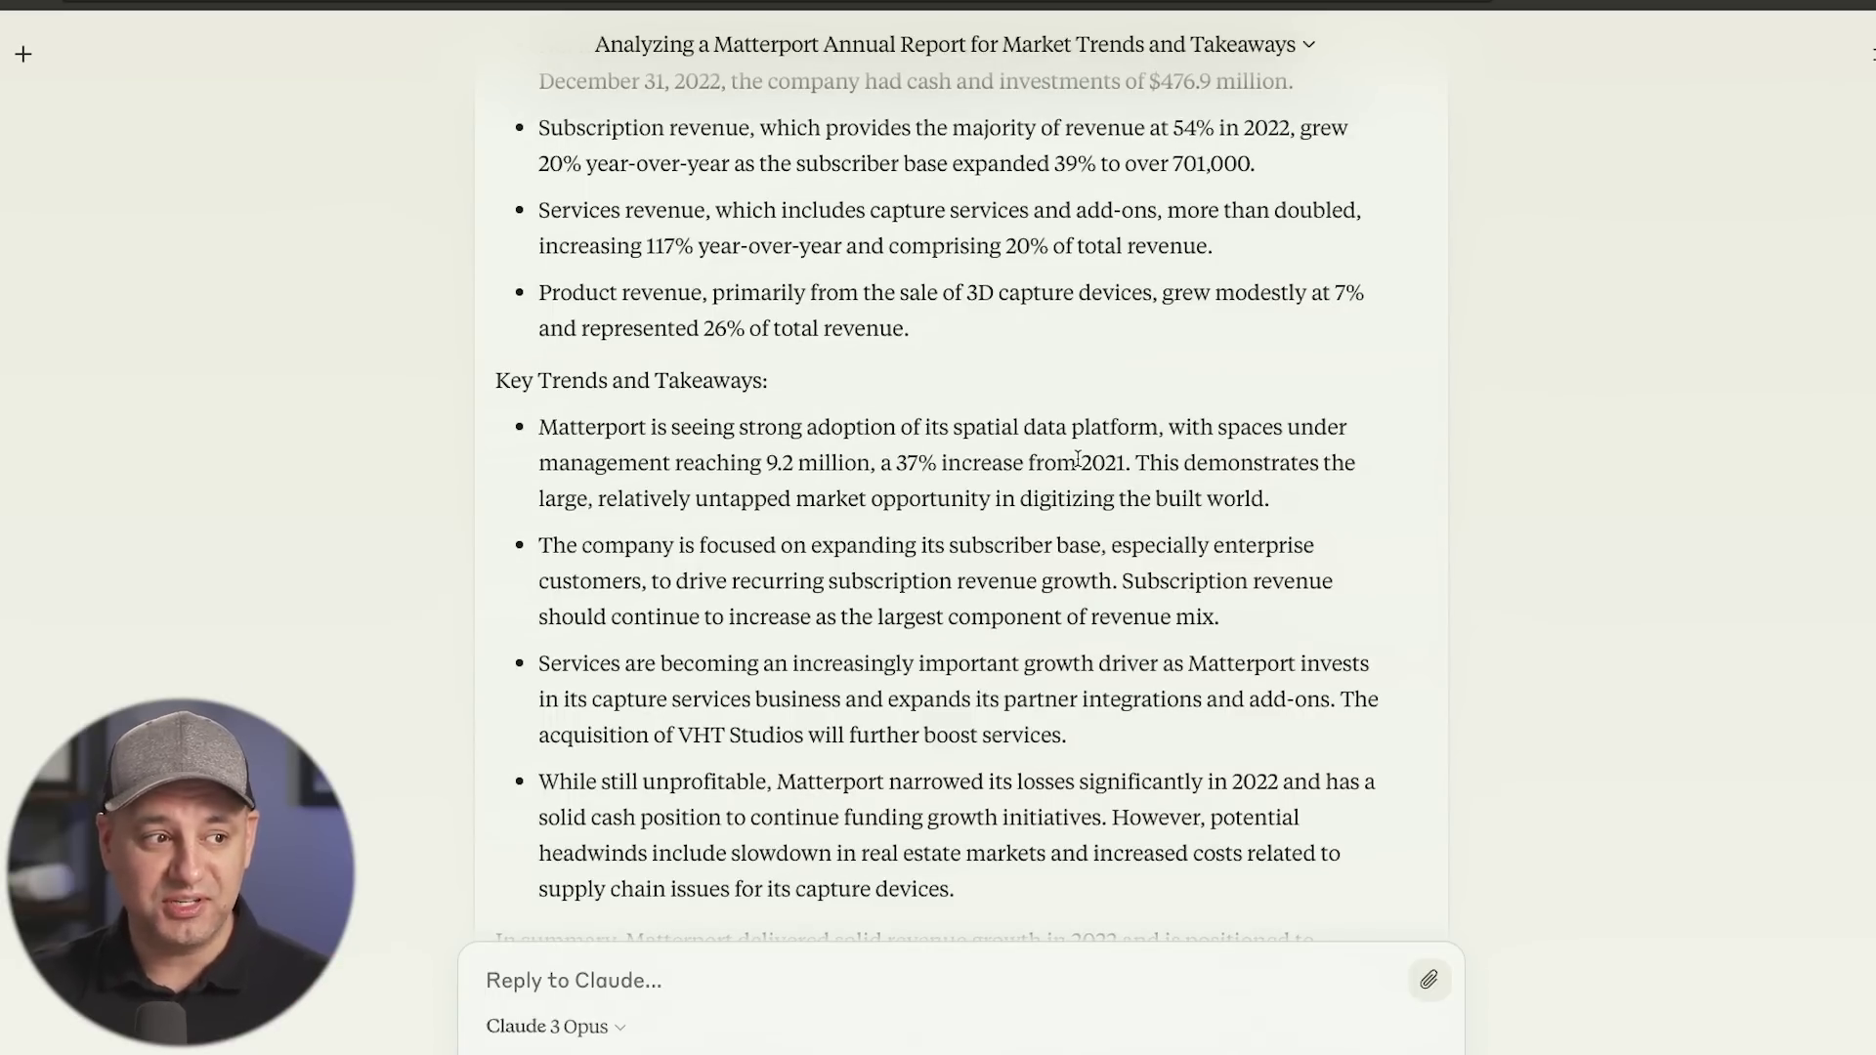
scroll(1078, 460, "up", 4)
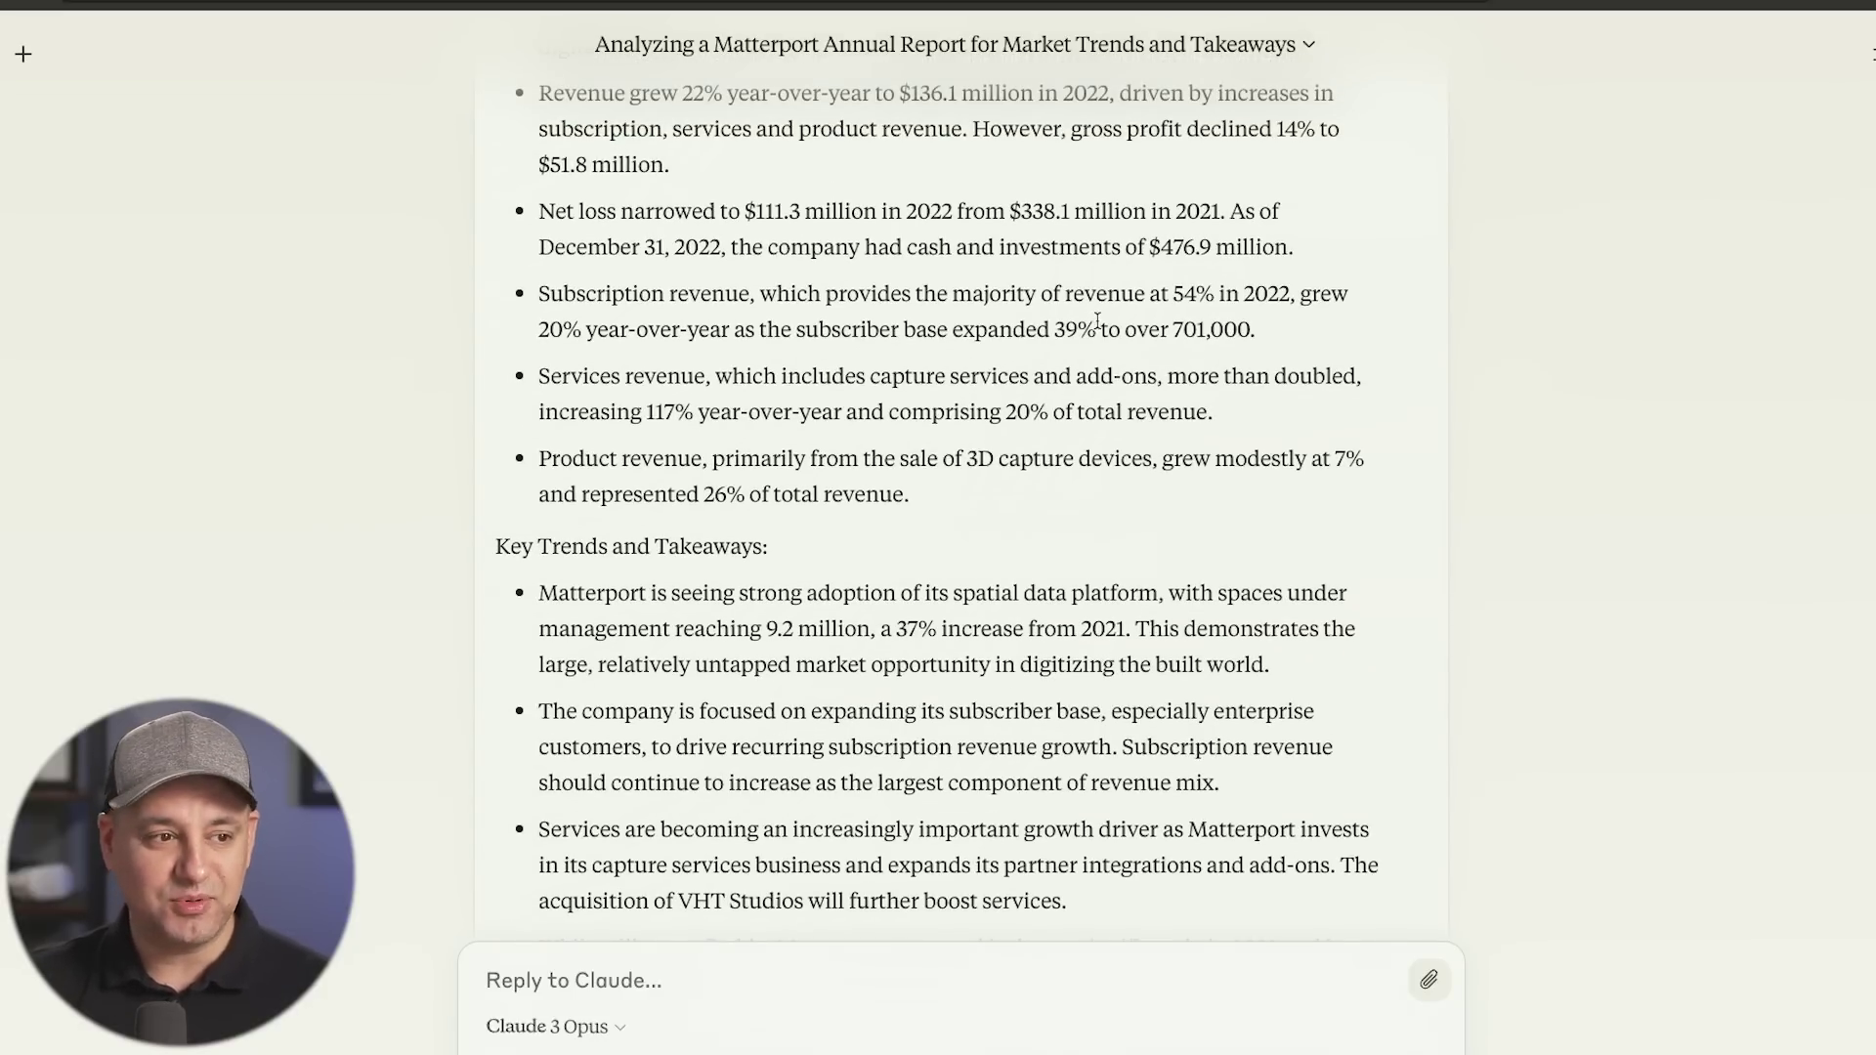
scroll(1047, 354, "up", 2)
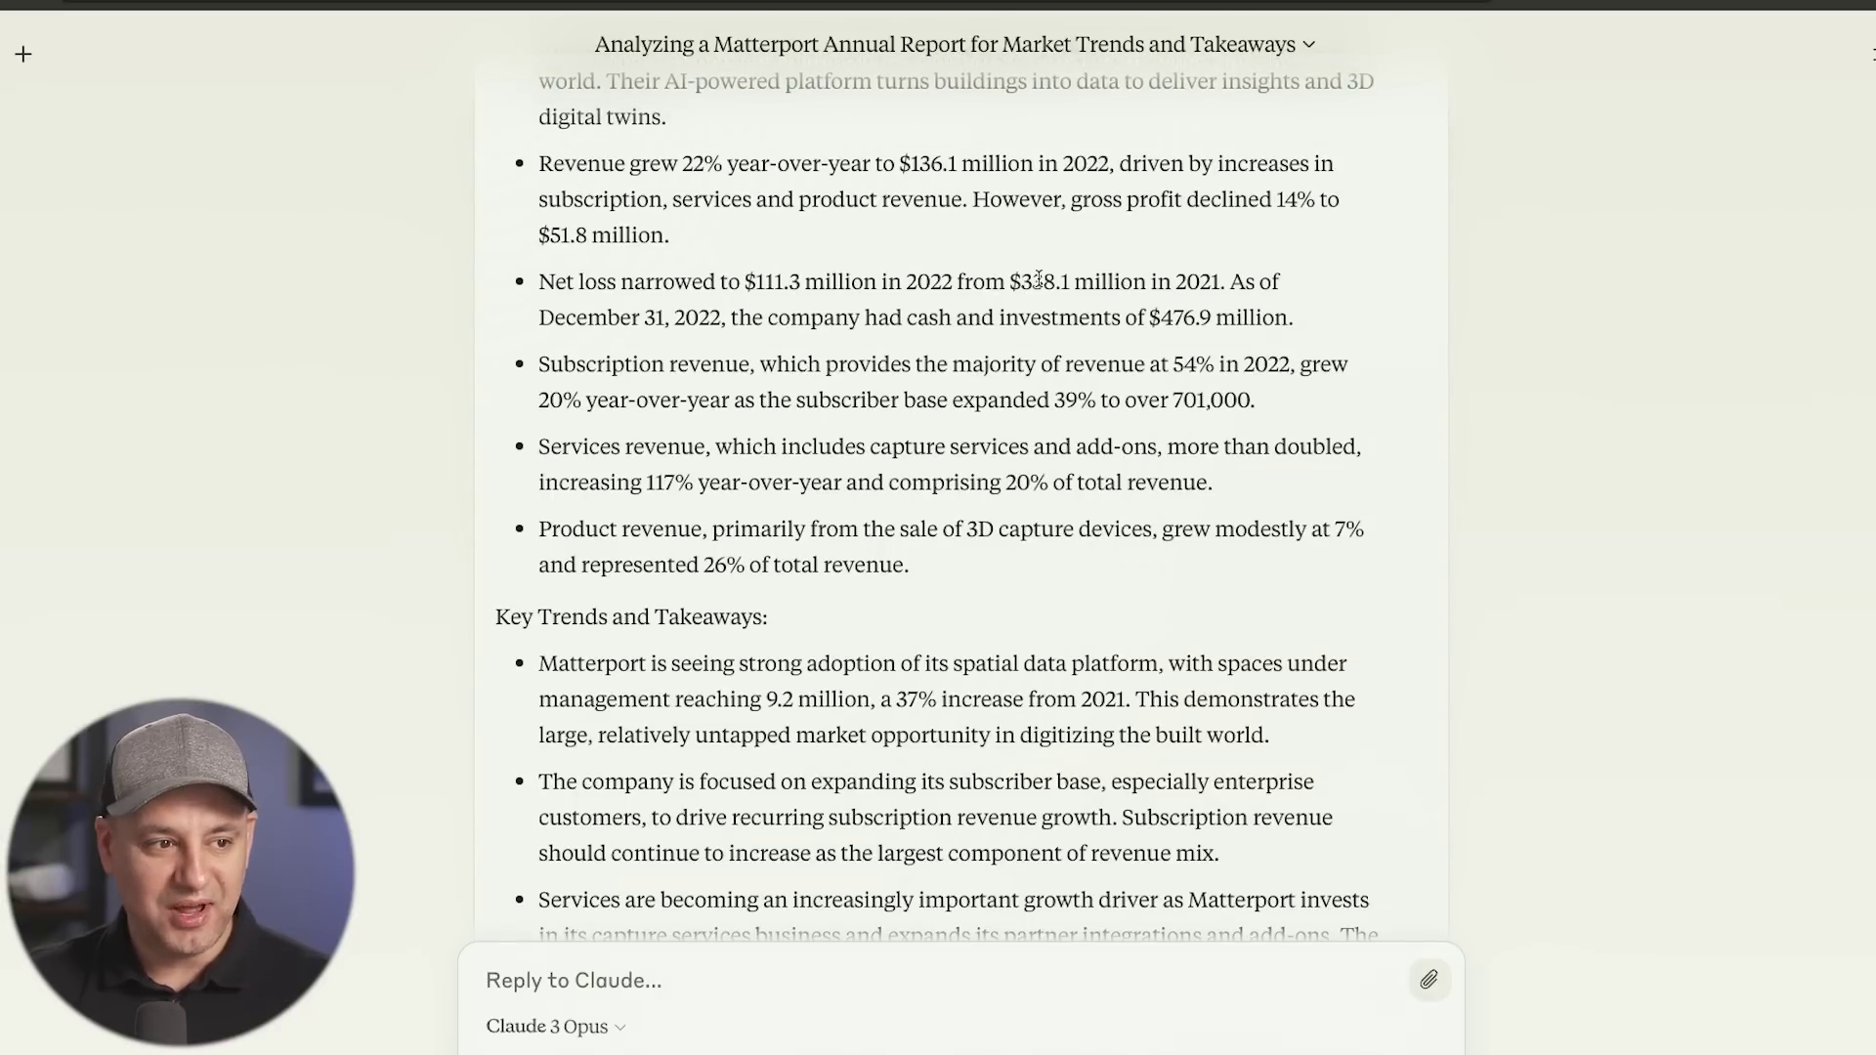
scroll(1010, 285, "up", 2)
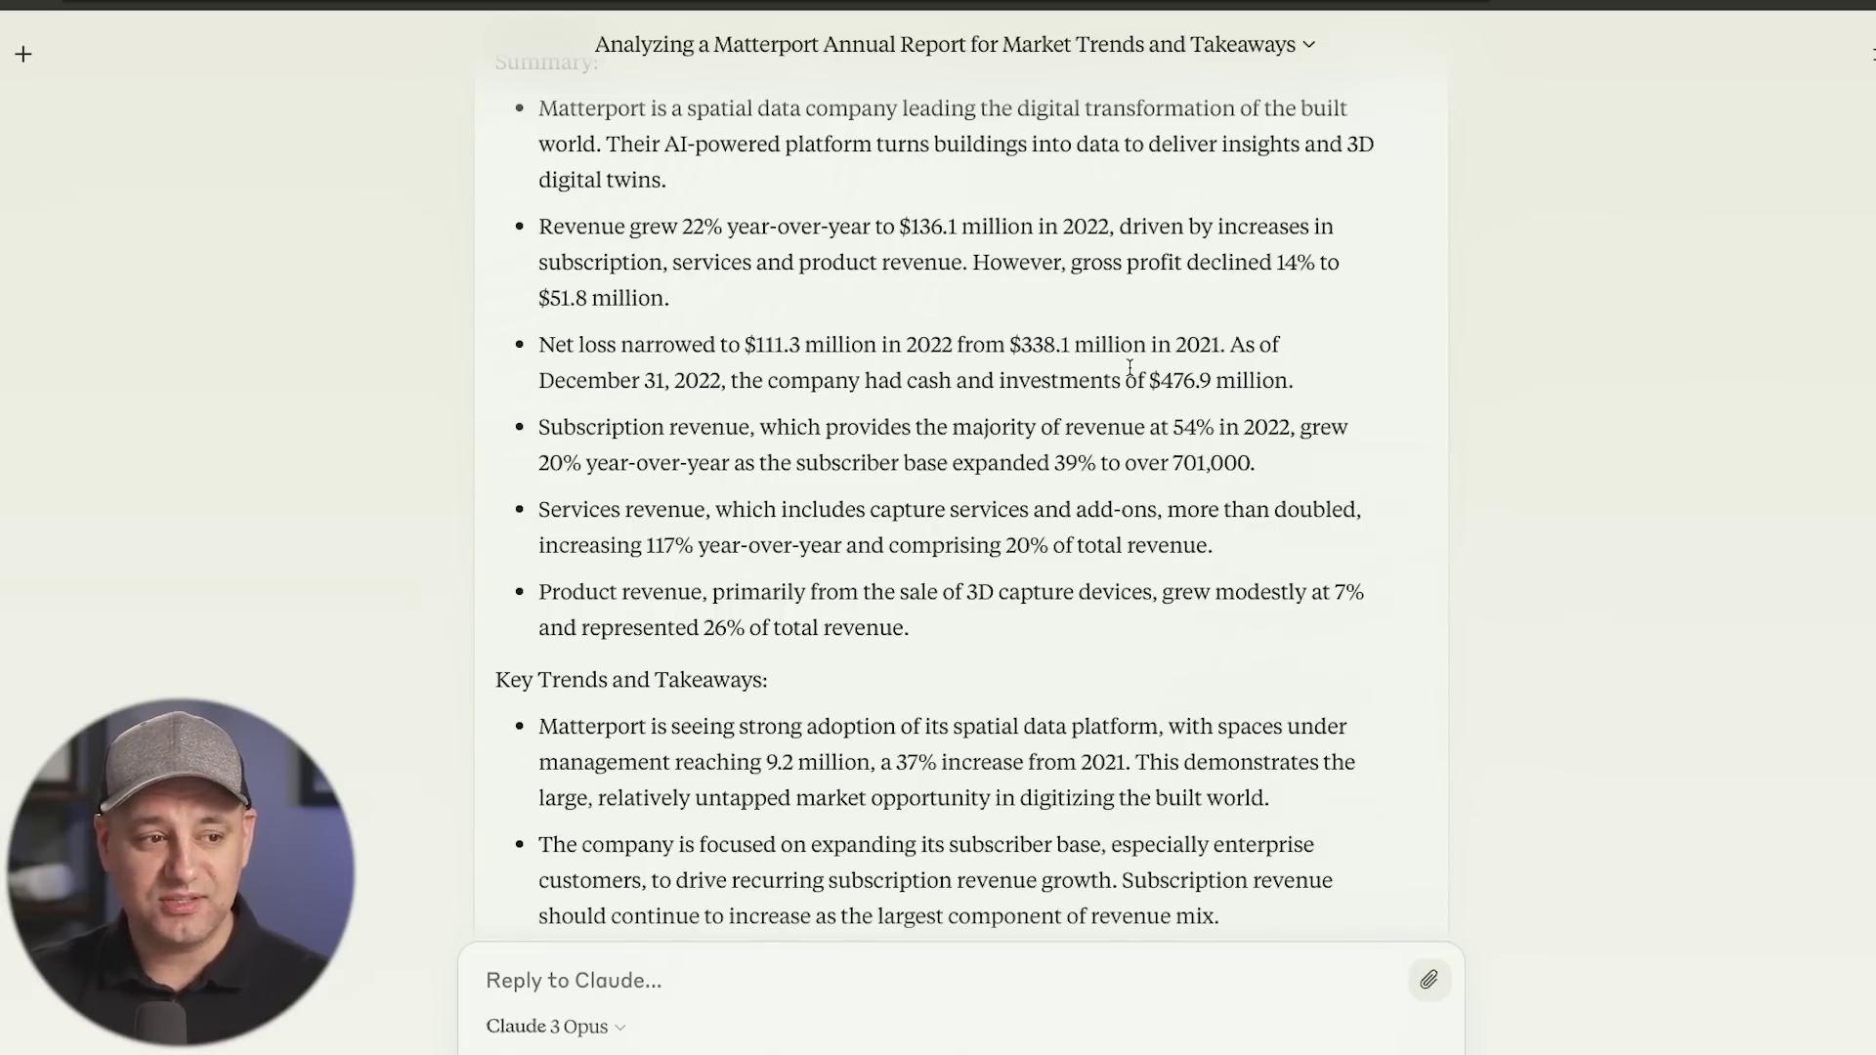
scroll(1130, 367, "down", 6)
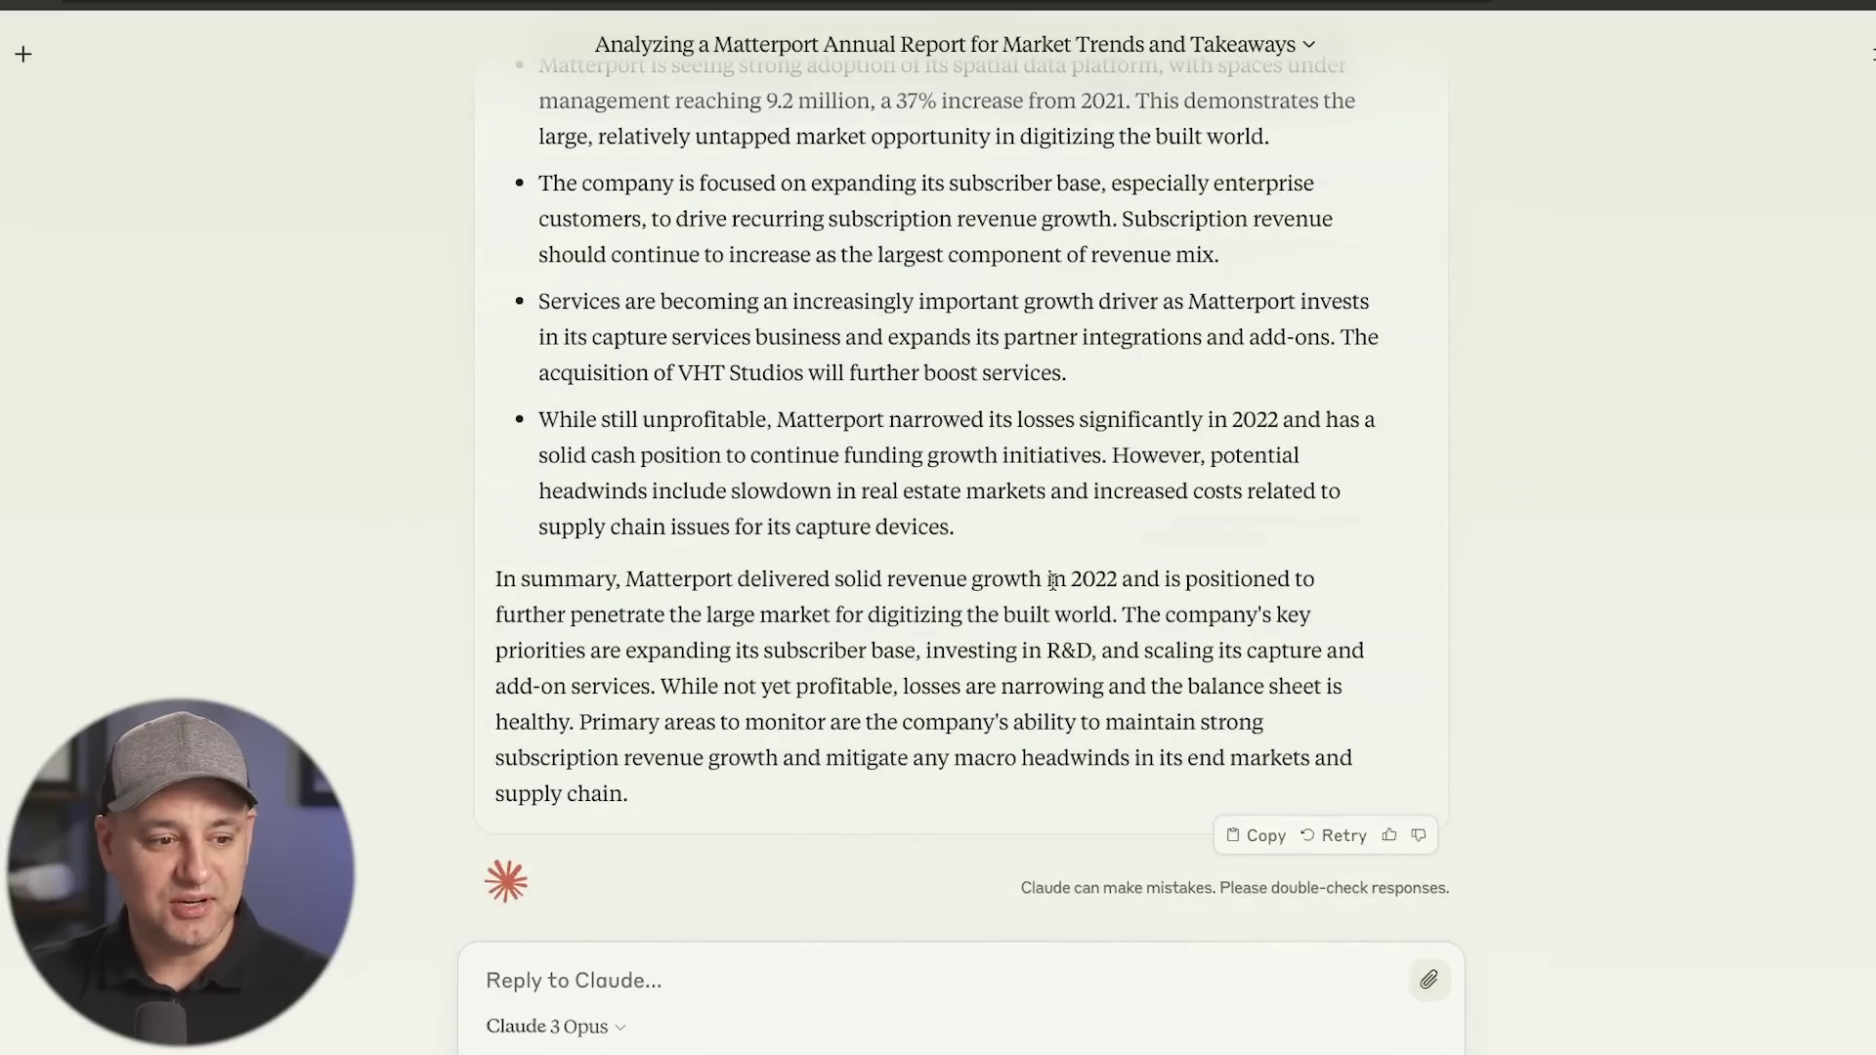
scroll(1060, 555, "up", 7)
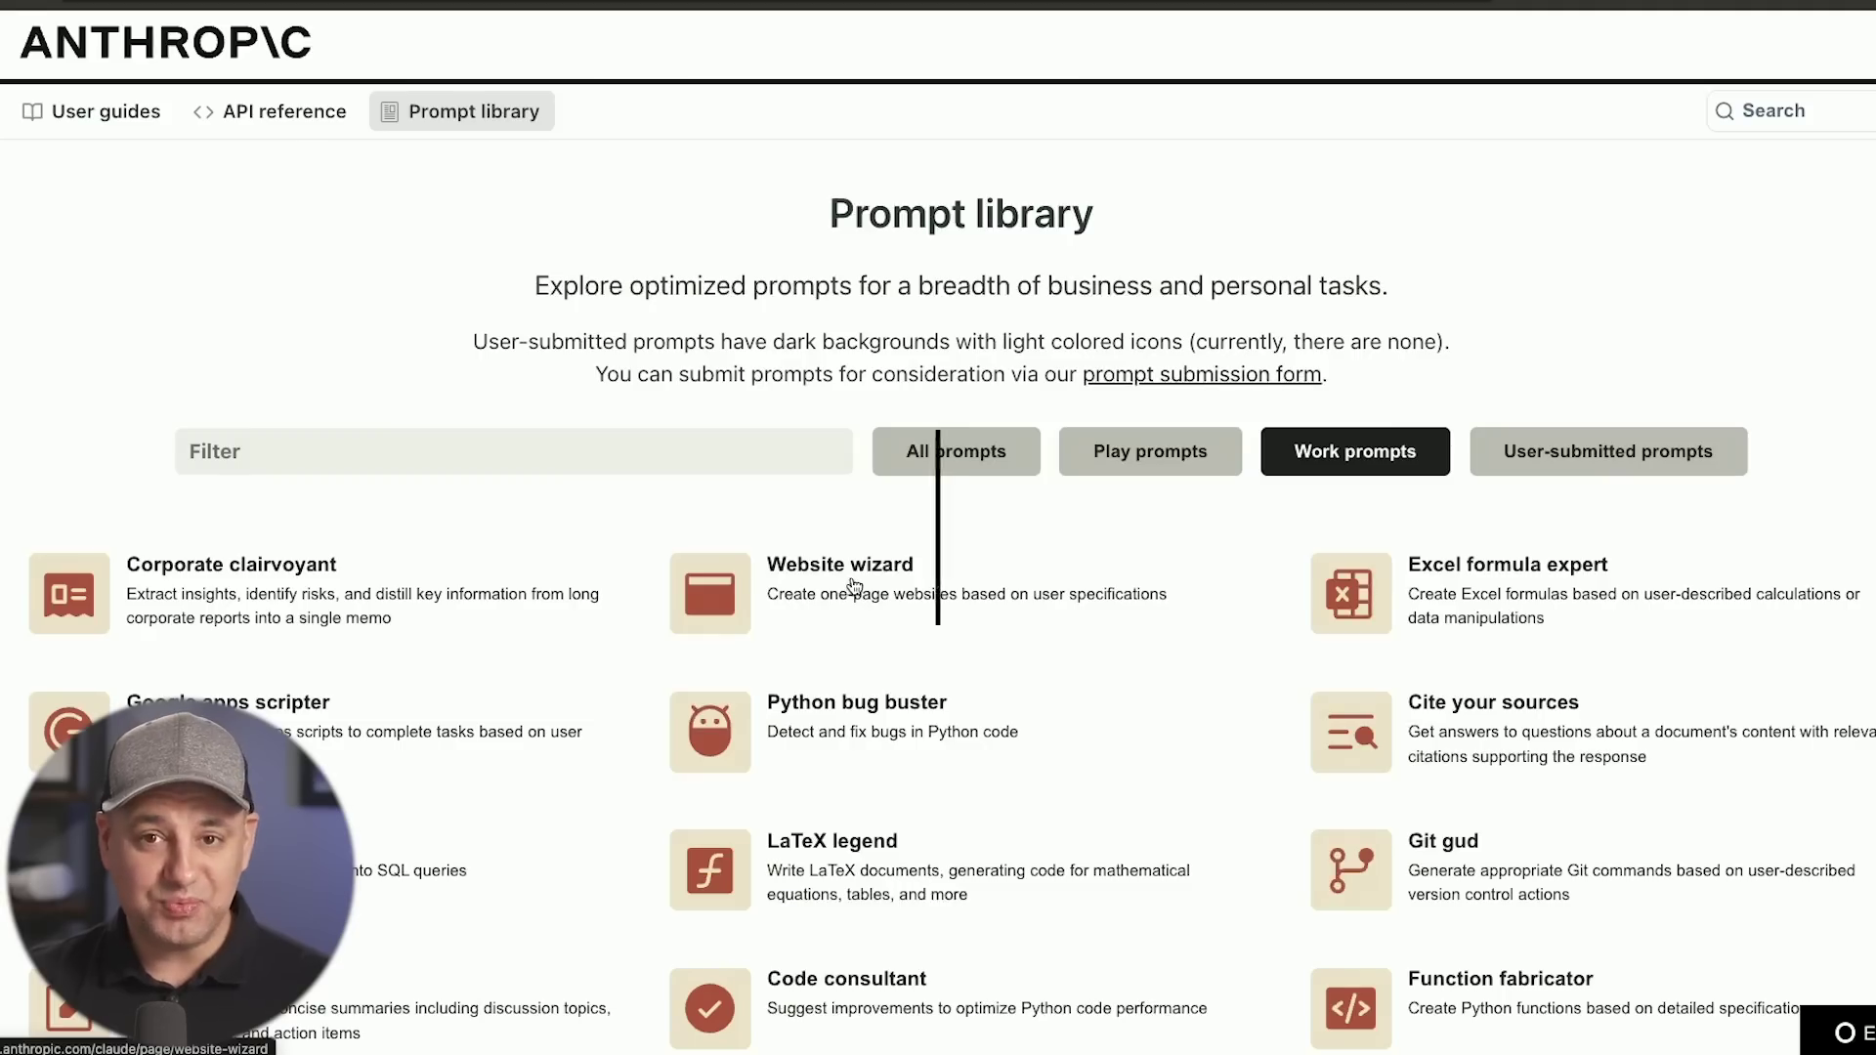
- Open the Website wizard prompt and select its full System and User prompt text
left_click(854, 585)
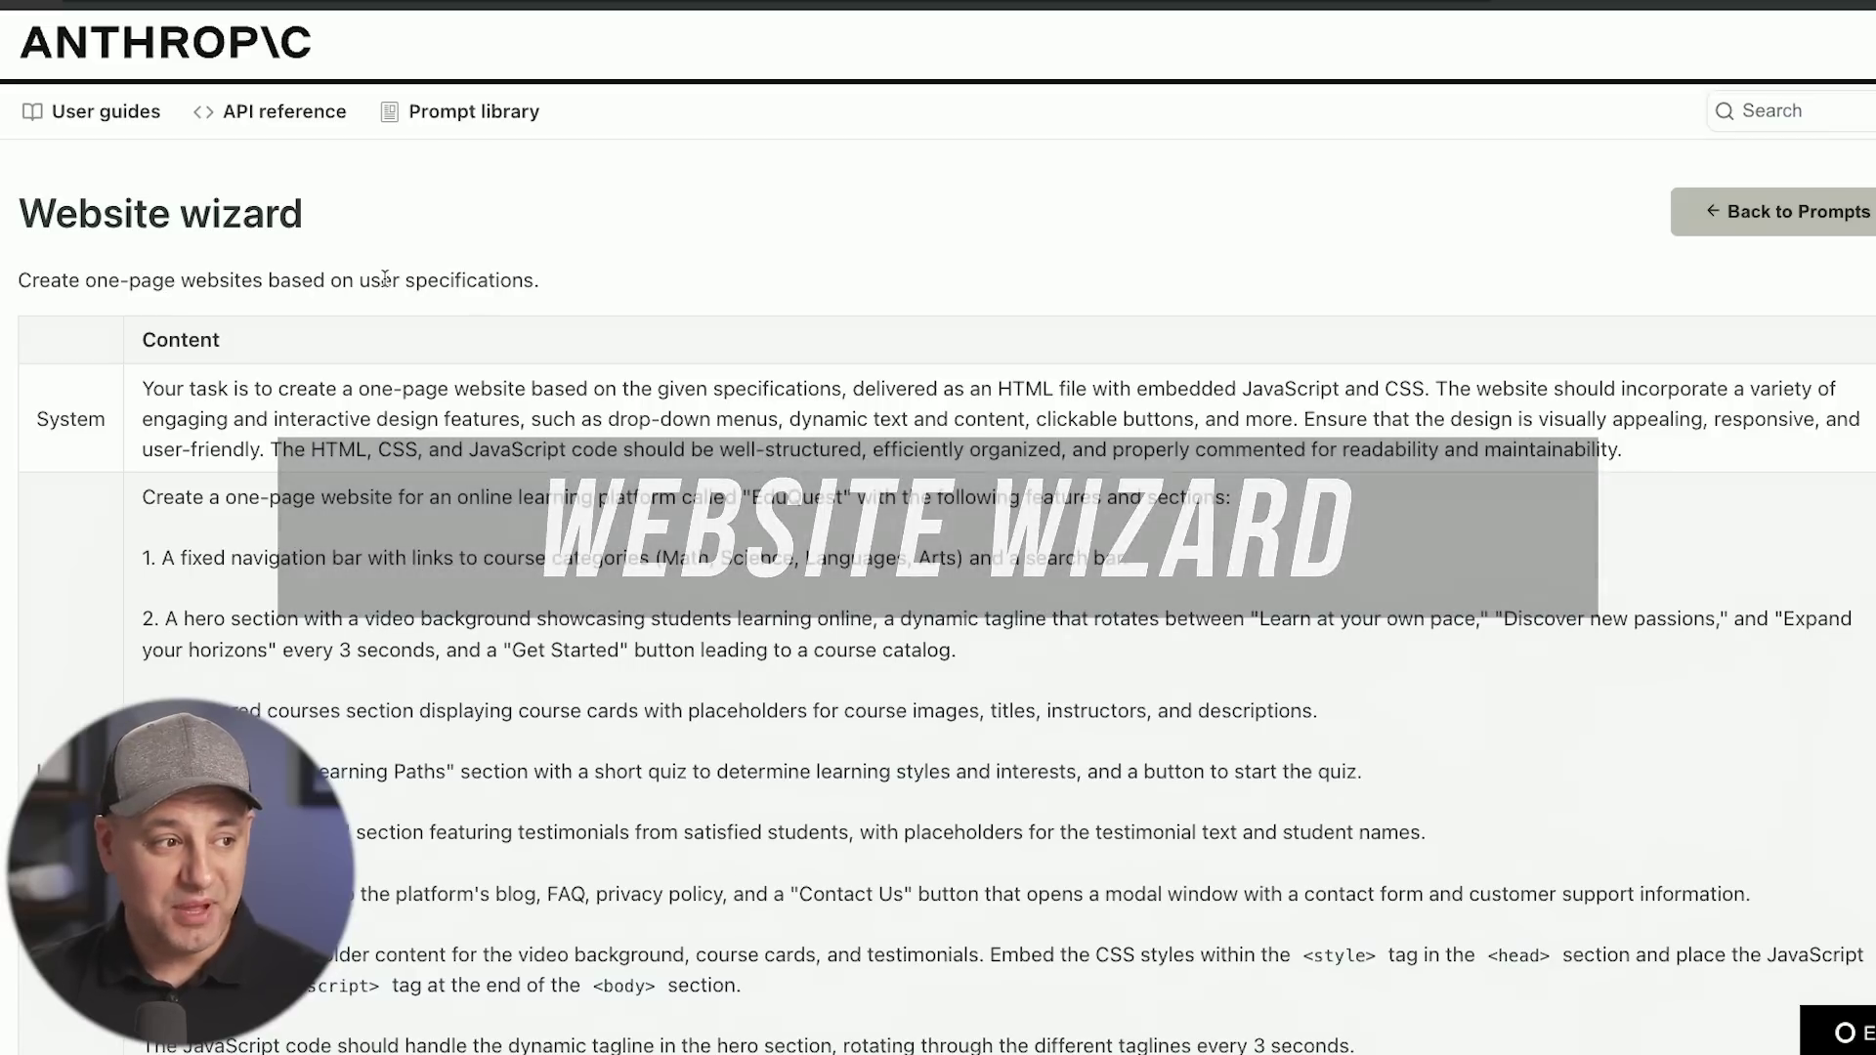
scroll(623, 549, "down", 2)
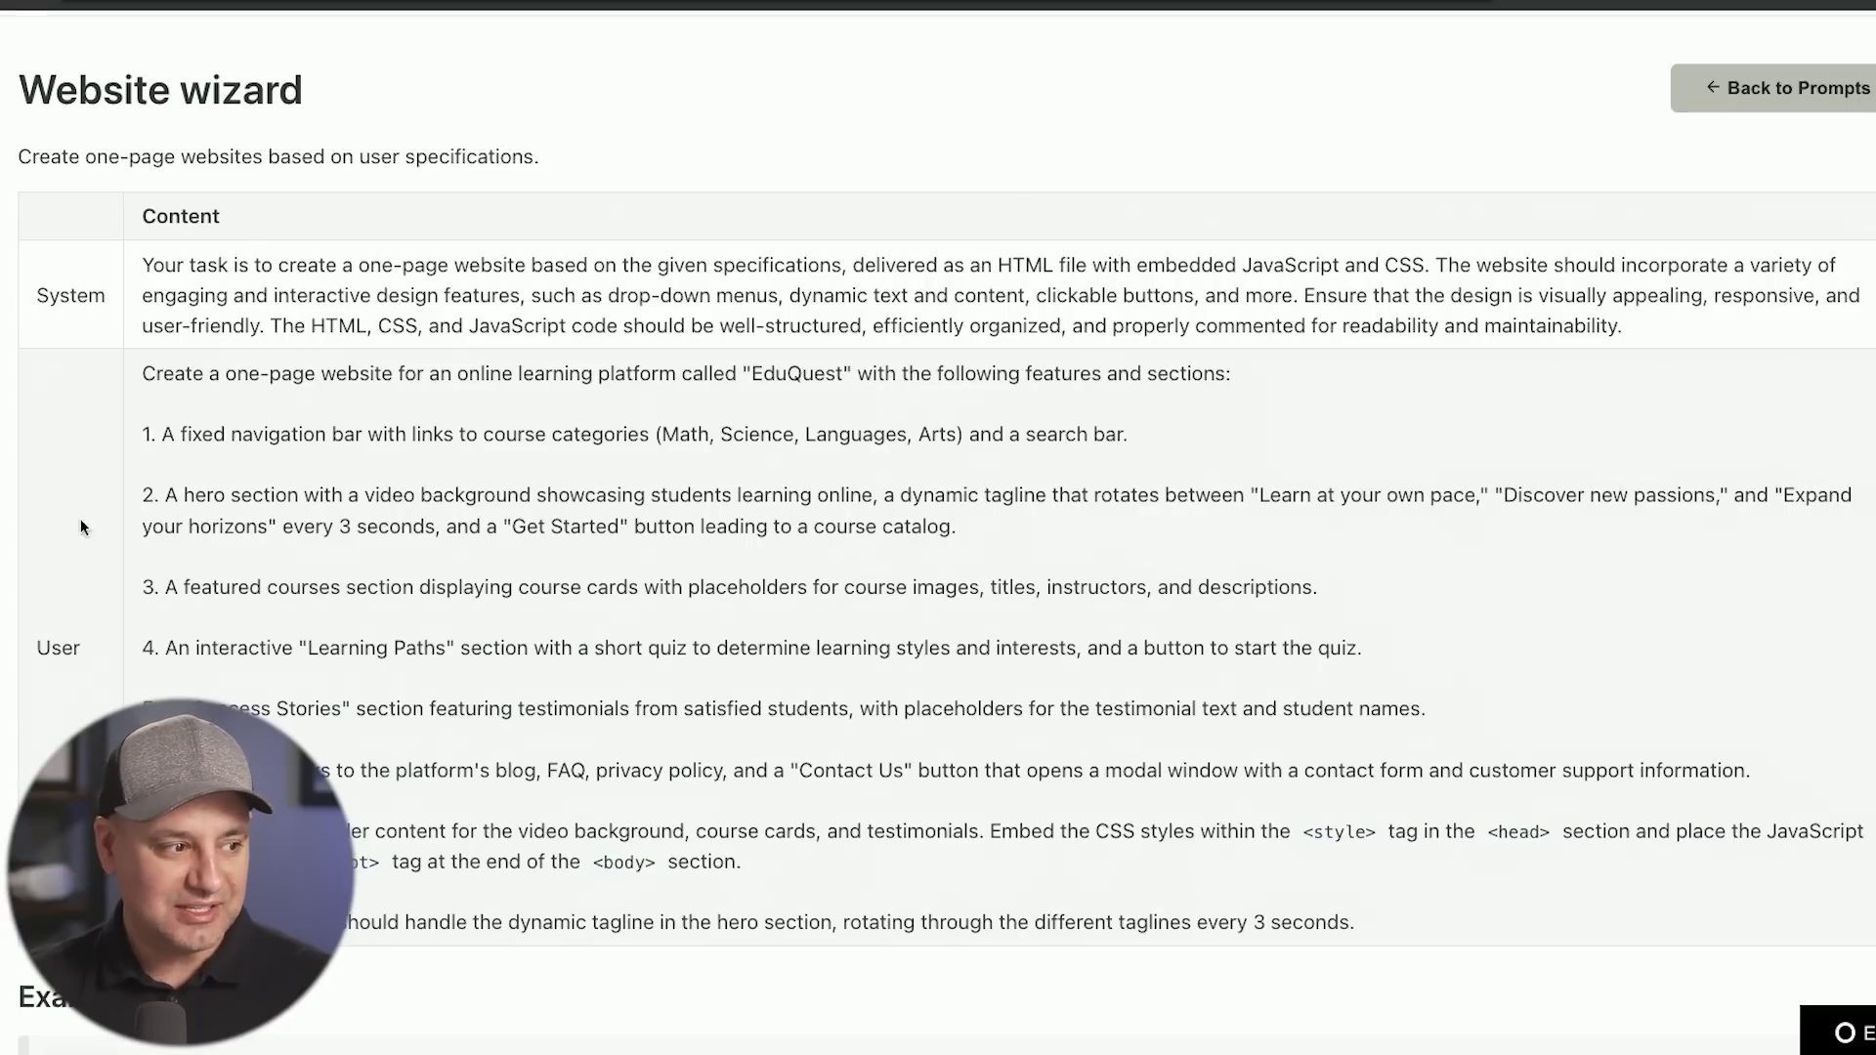
left_click_drag(145, 262, 1457, 937)
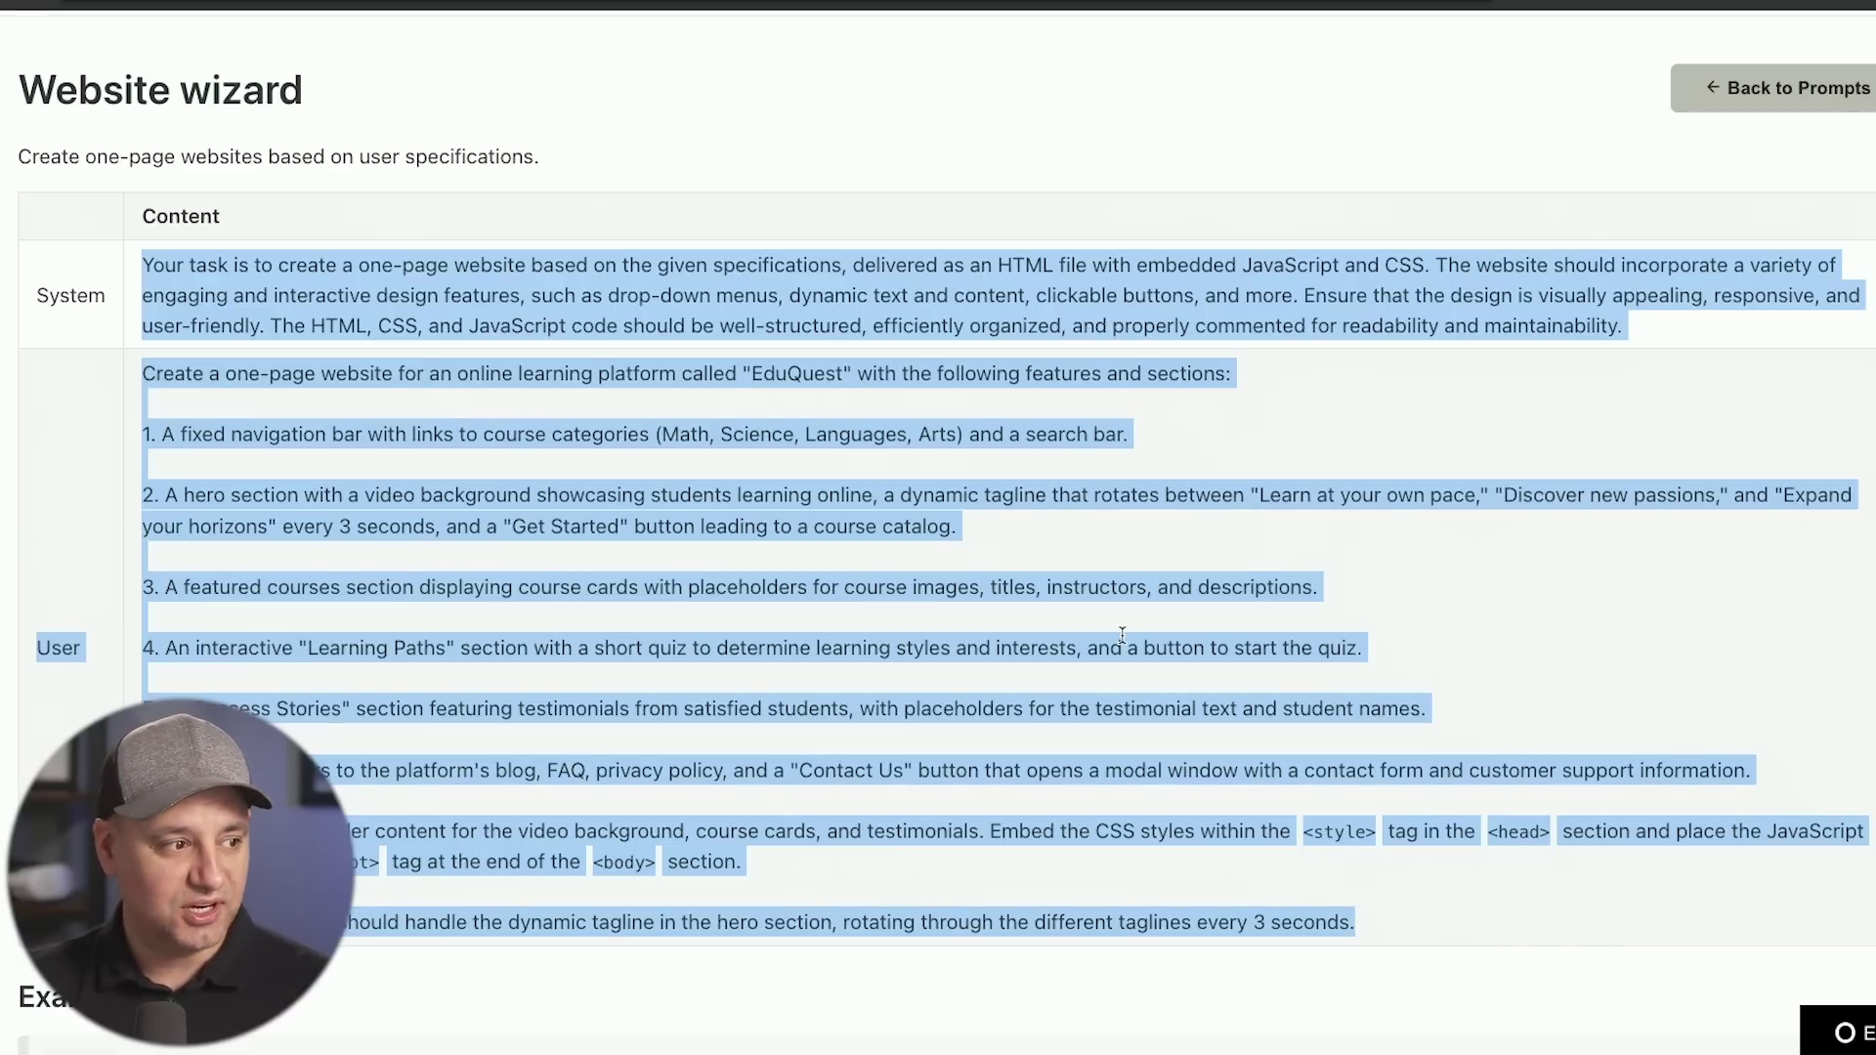
scroll(930, 562, "down", 3)
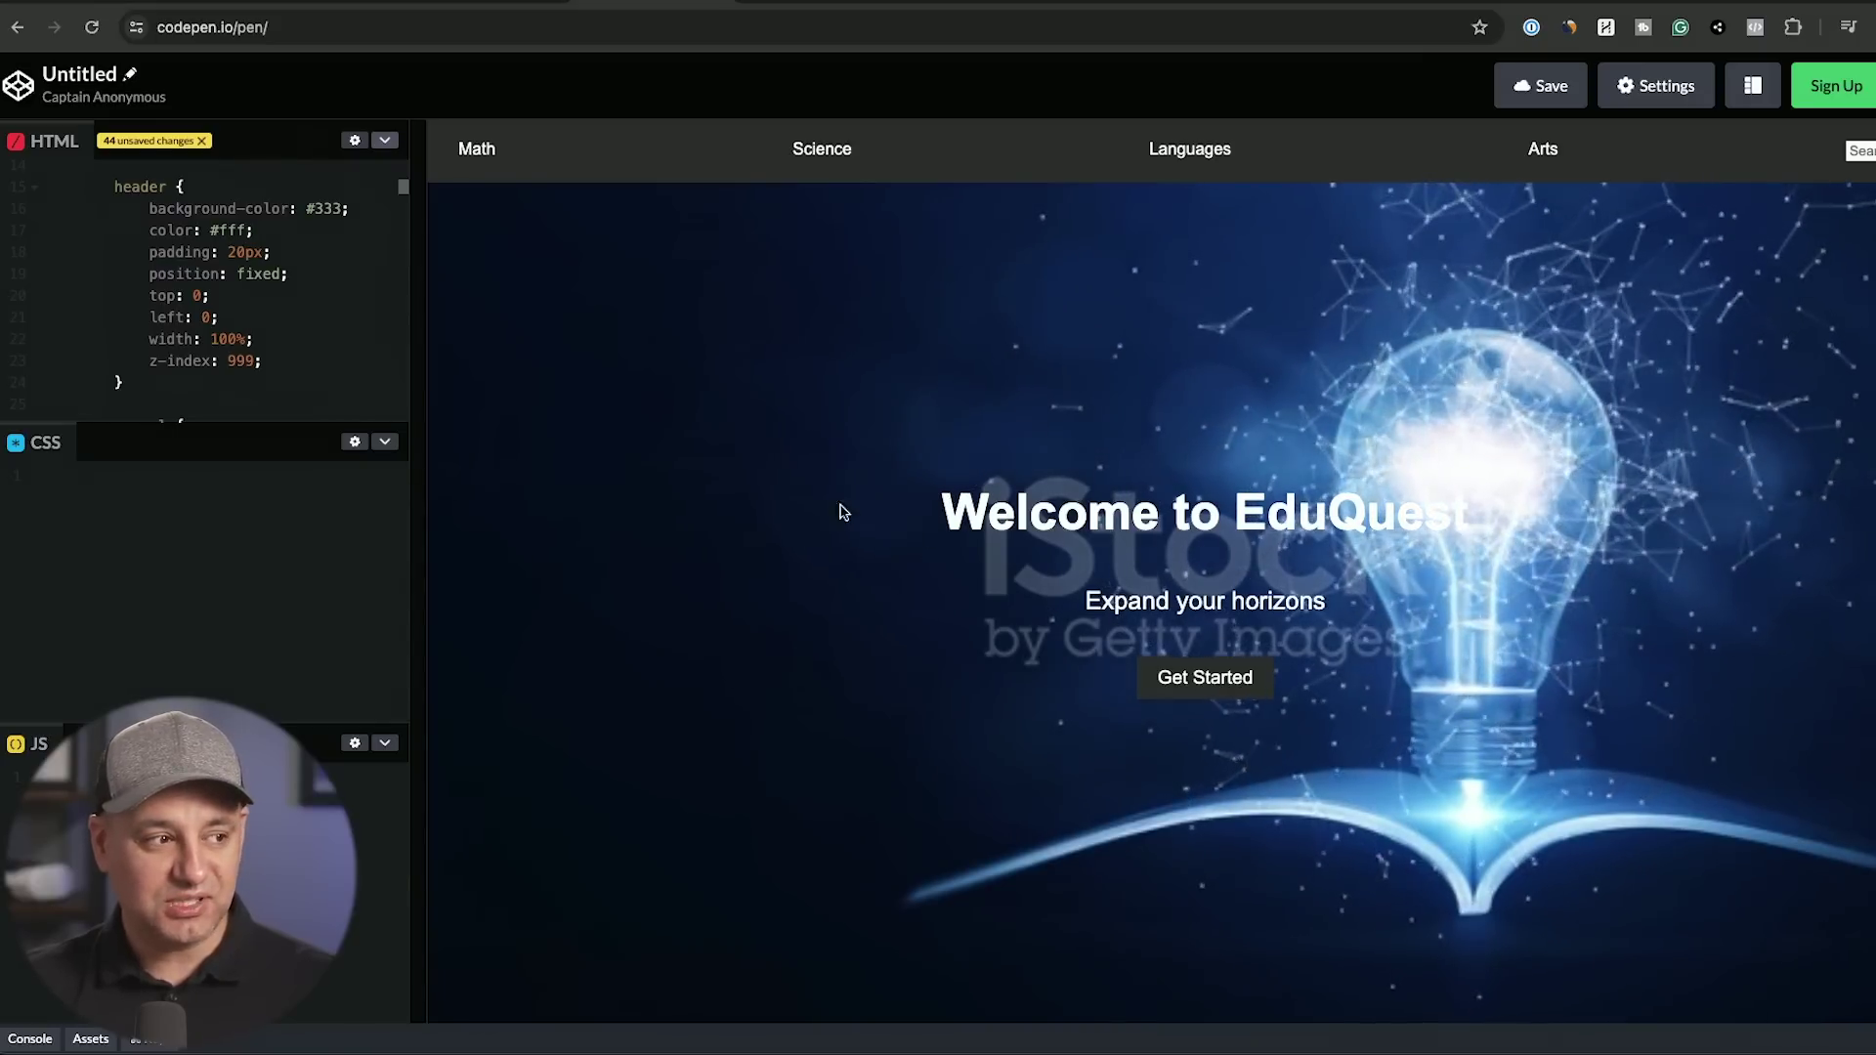
- Scroll the EduQuest CodePen preview through hero, courses, testimonials and footer
scroll(200, 279, "up", 5)
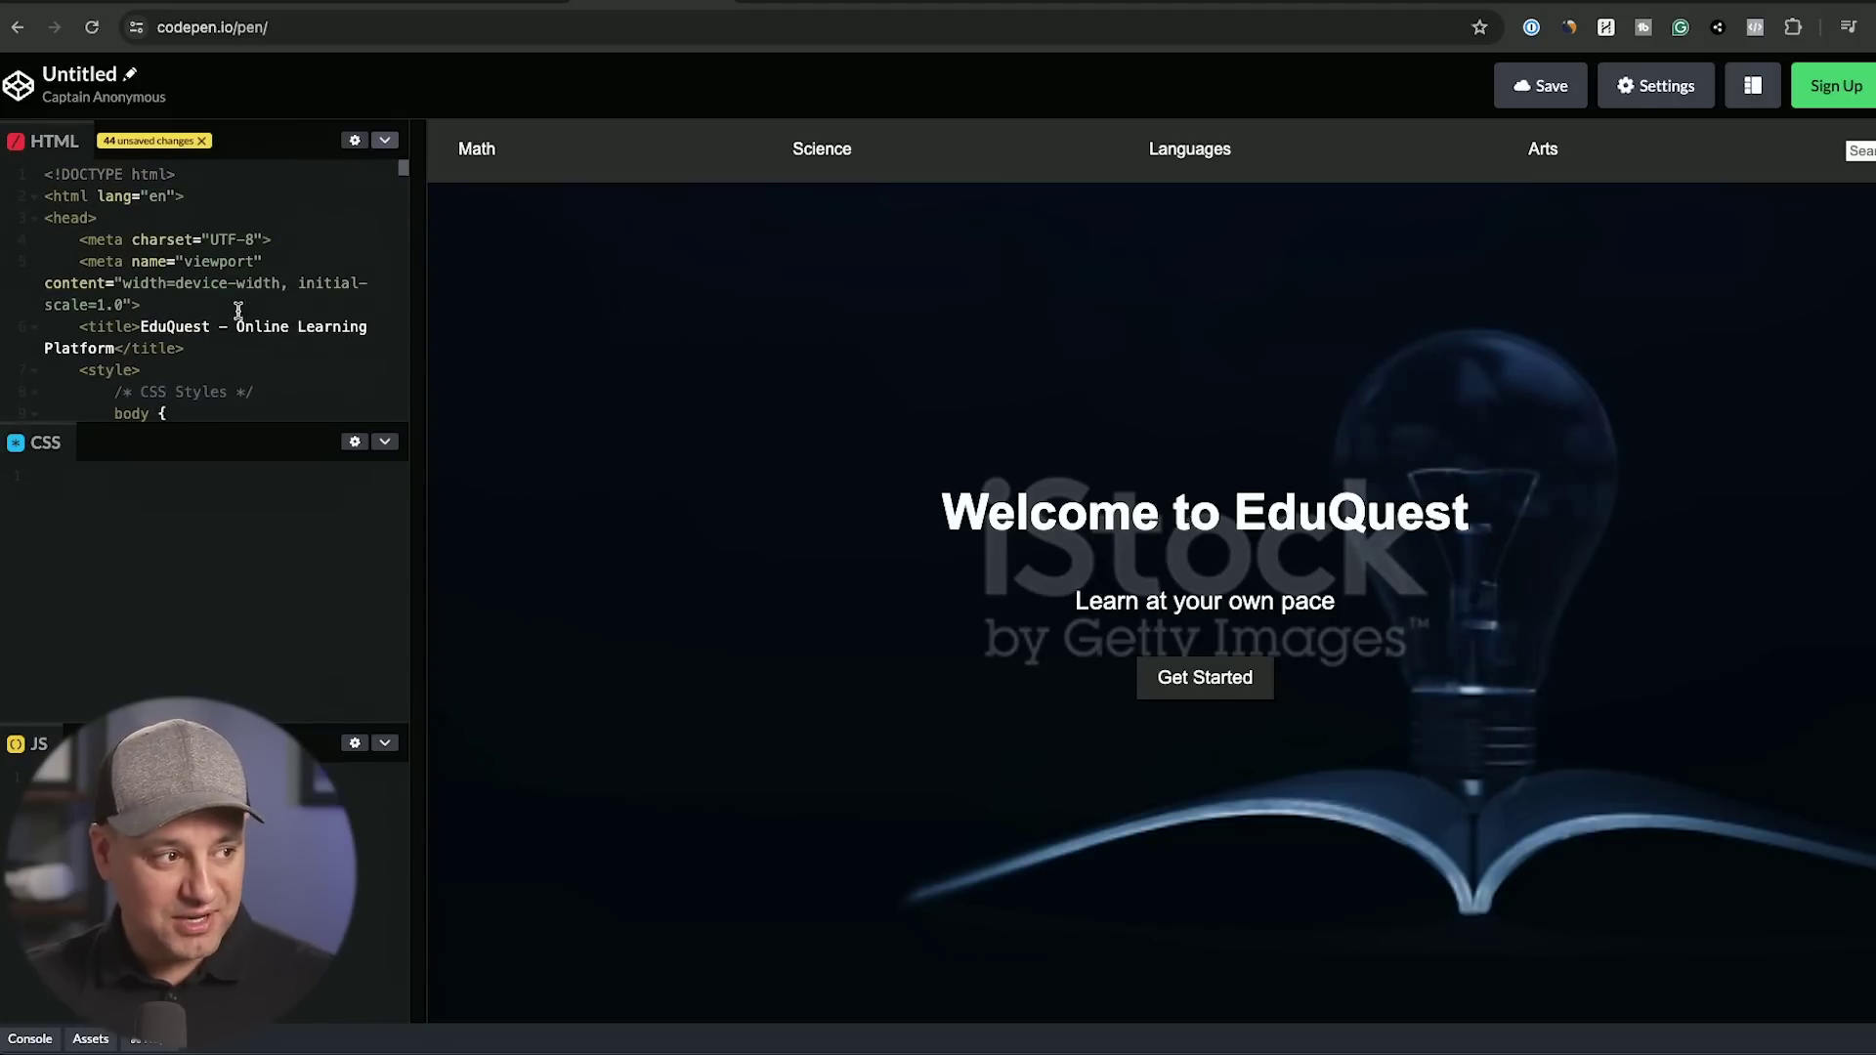
scroll(235, 282, "down", 4)
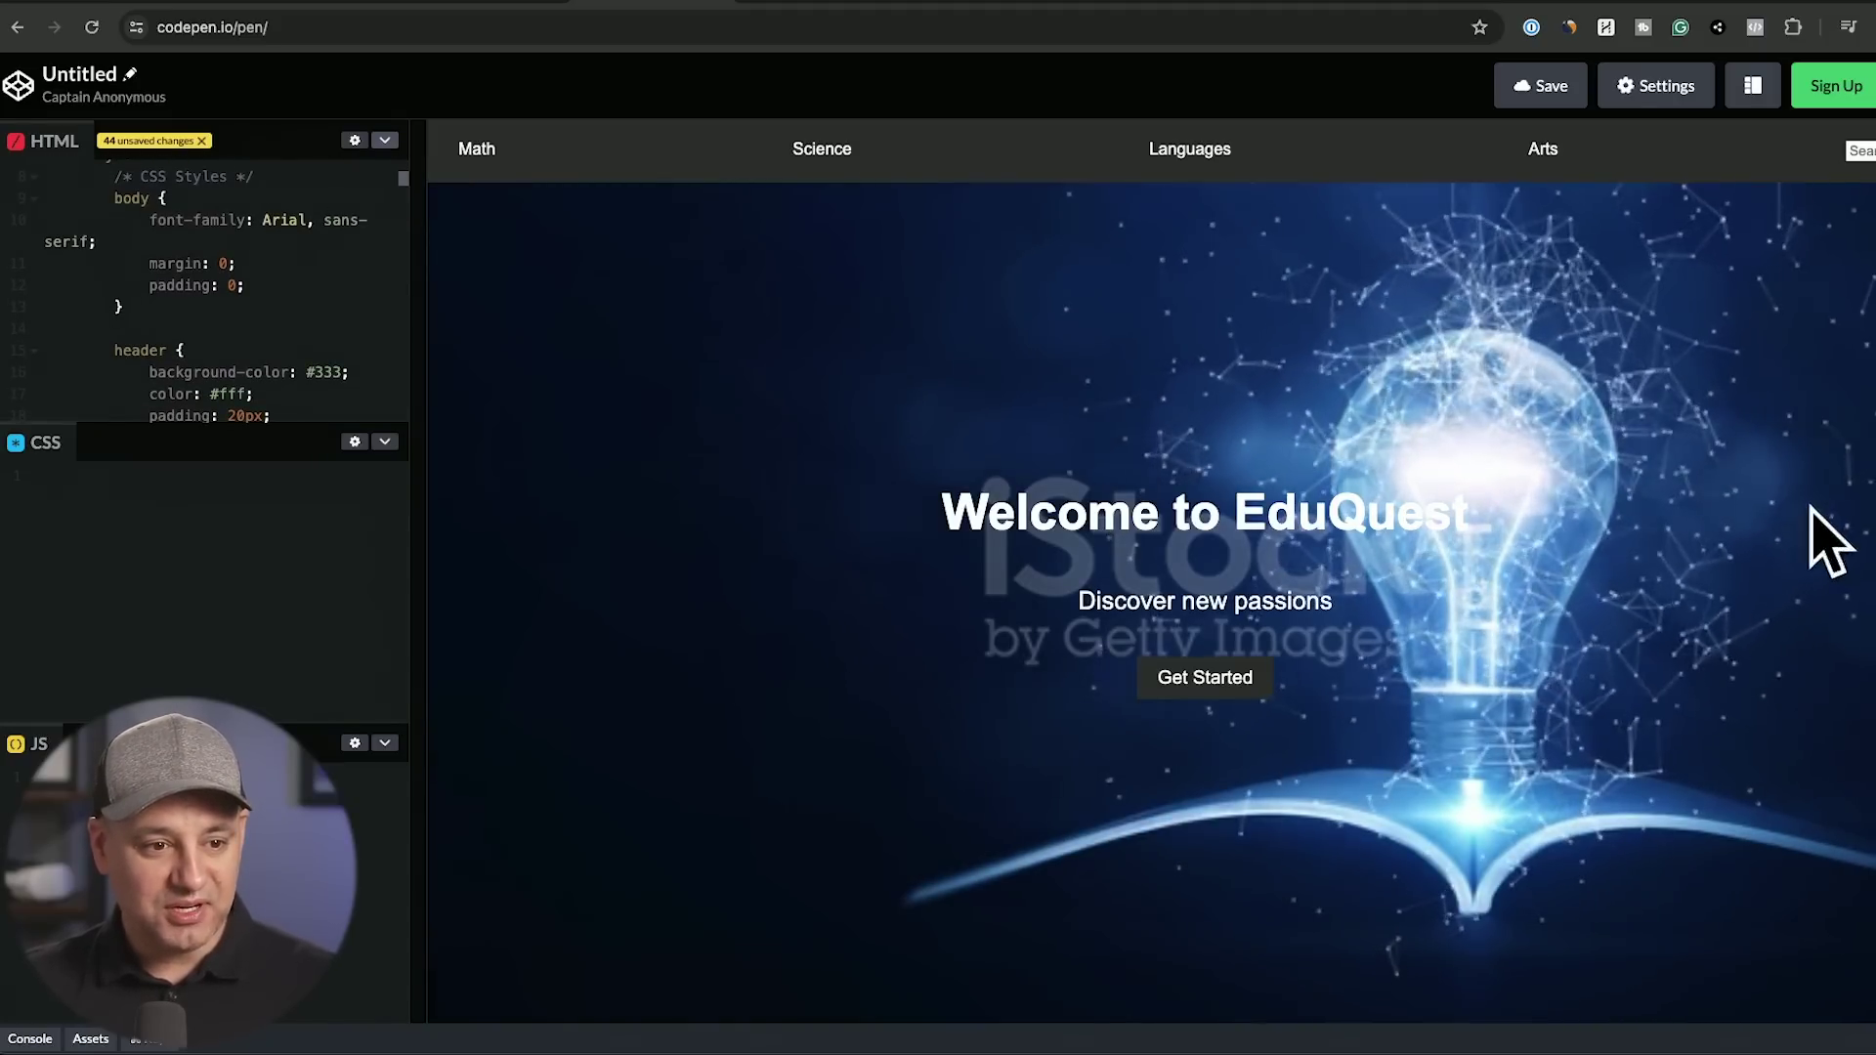
scroll(1491, 530, "down", 5)
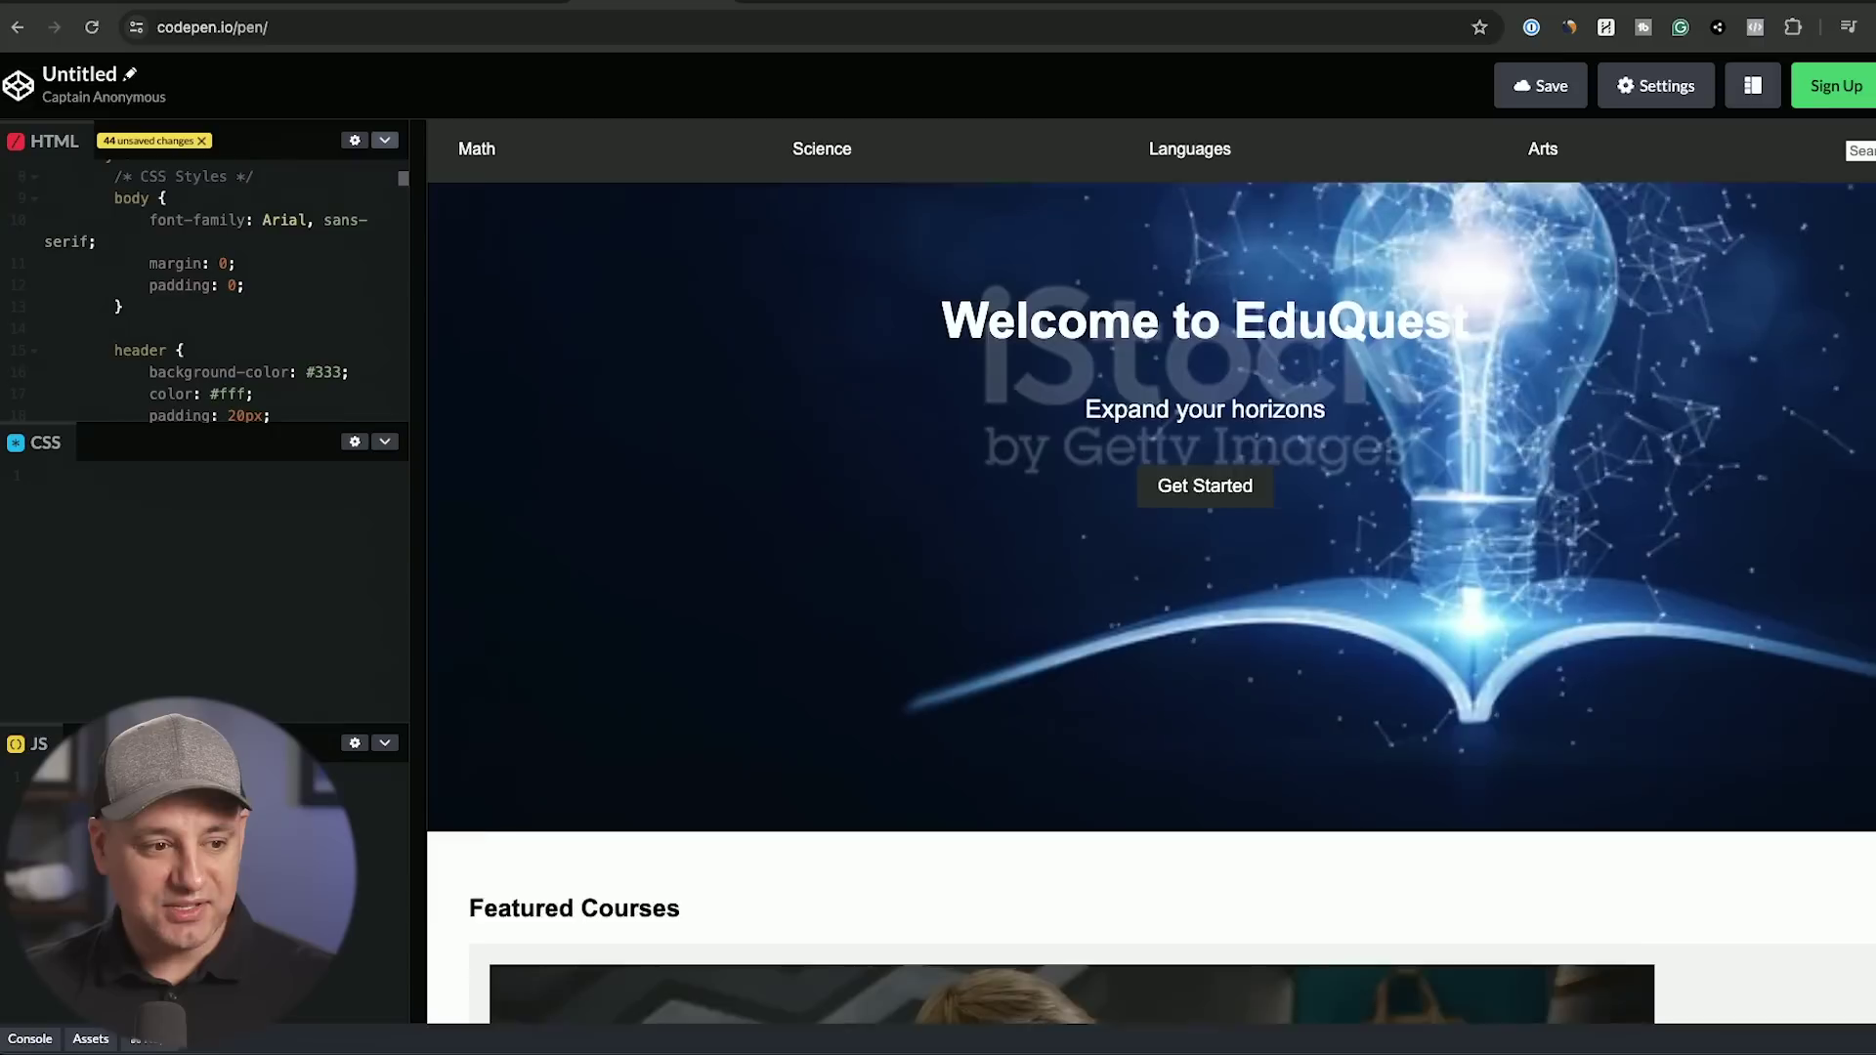
scroll(1579, 529, "down", 7)
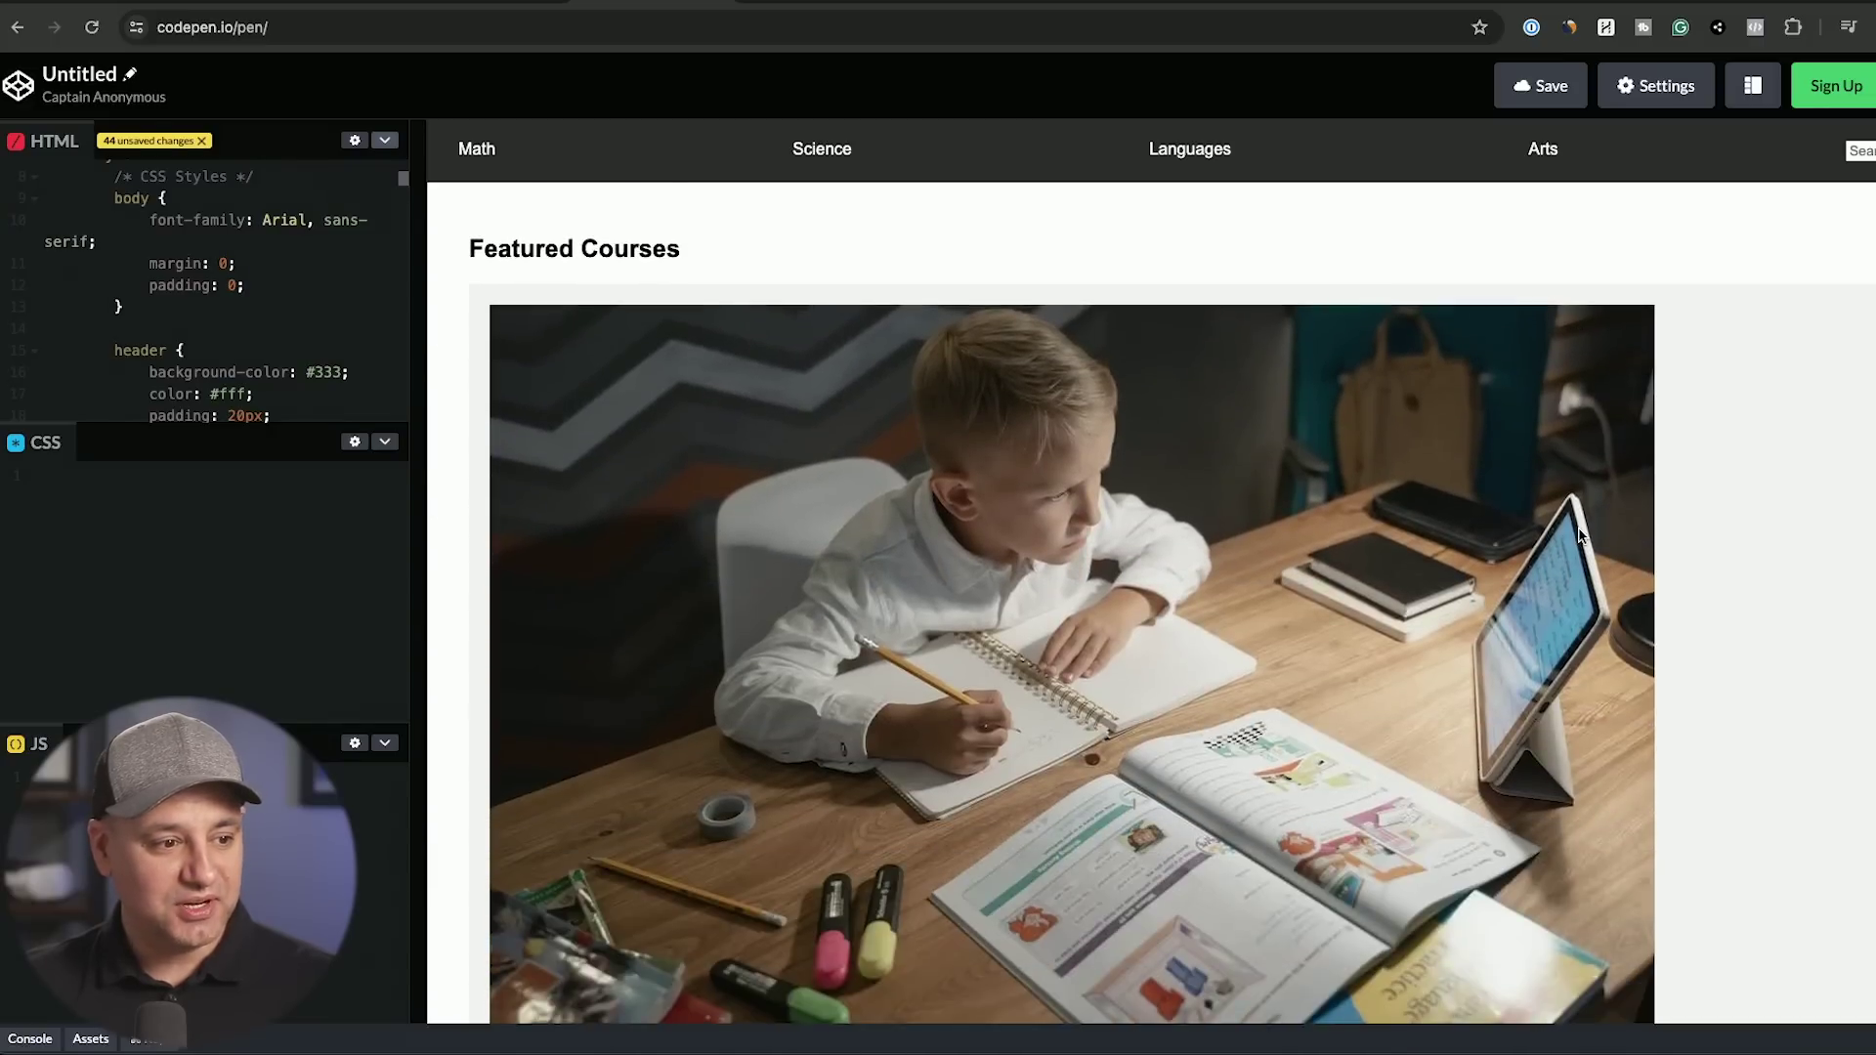
scroll(1579, 532, "down", 1)
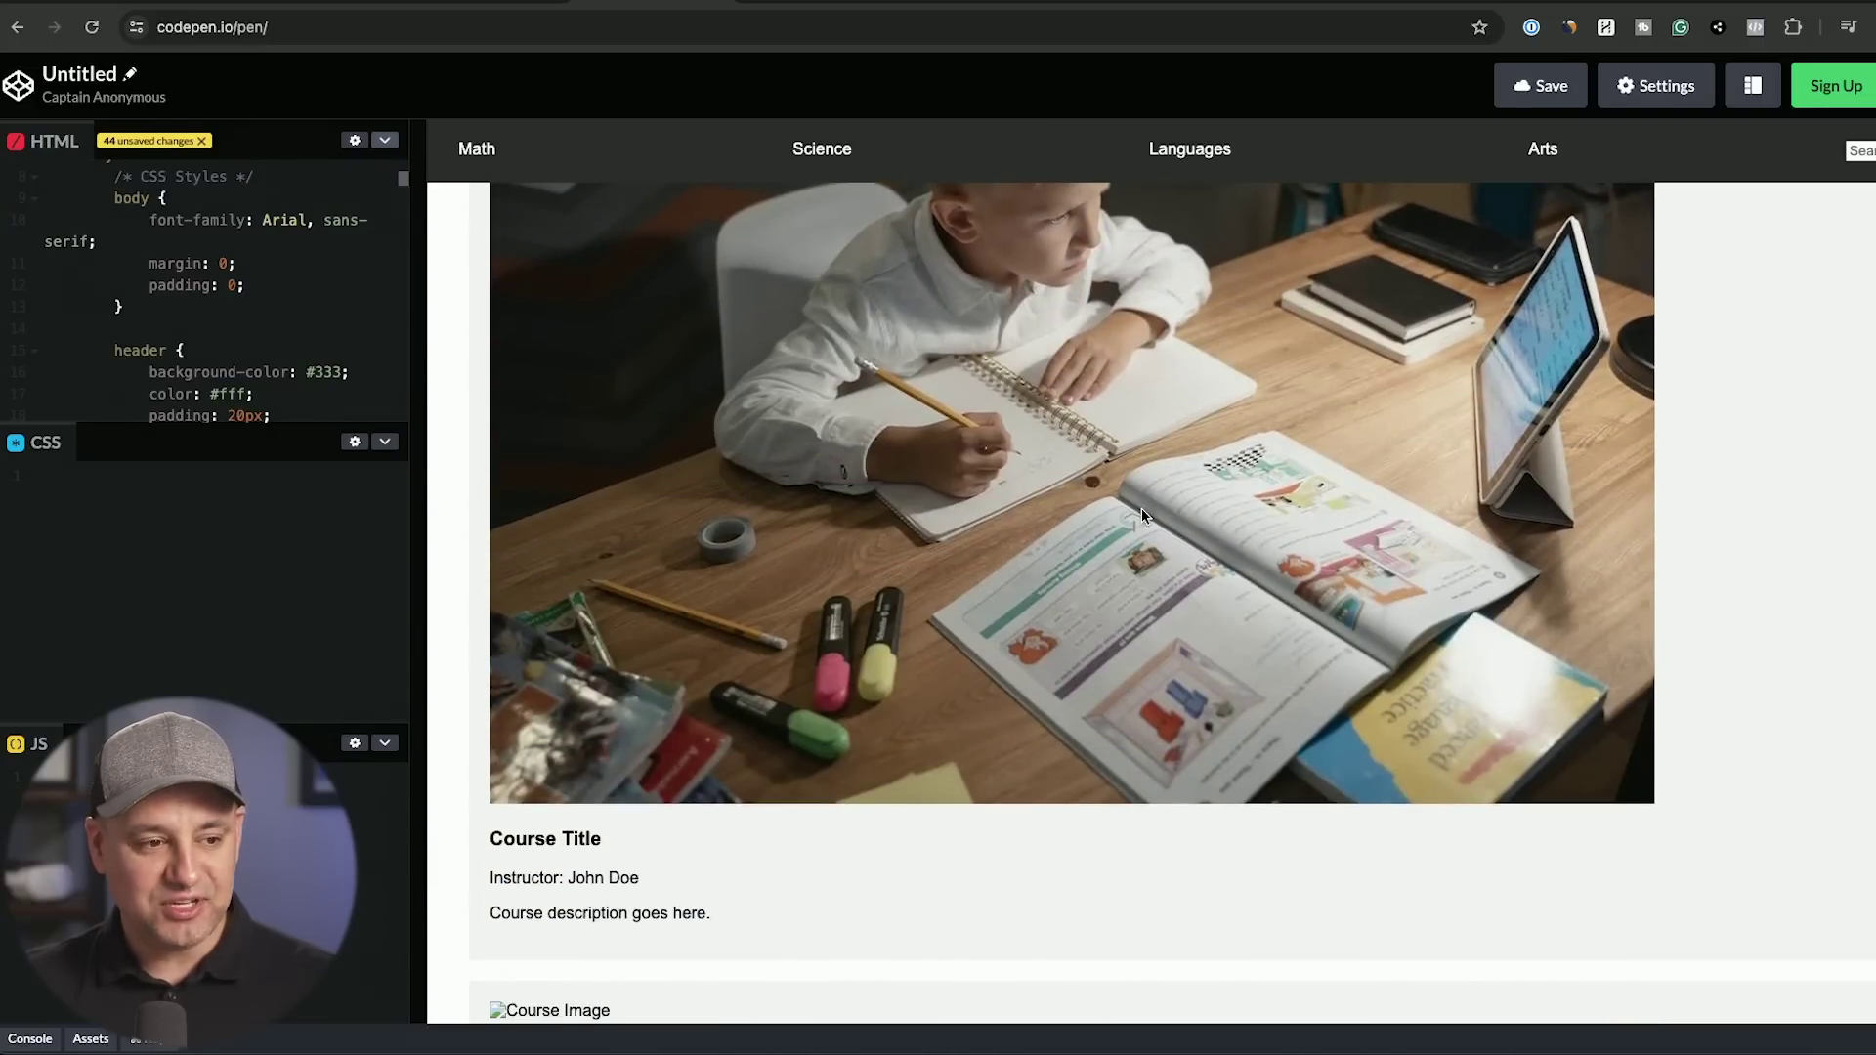
scroll(1144, 515, "down", 2)
scroll(782, 784, "down", 2)
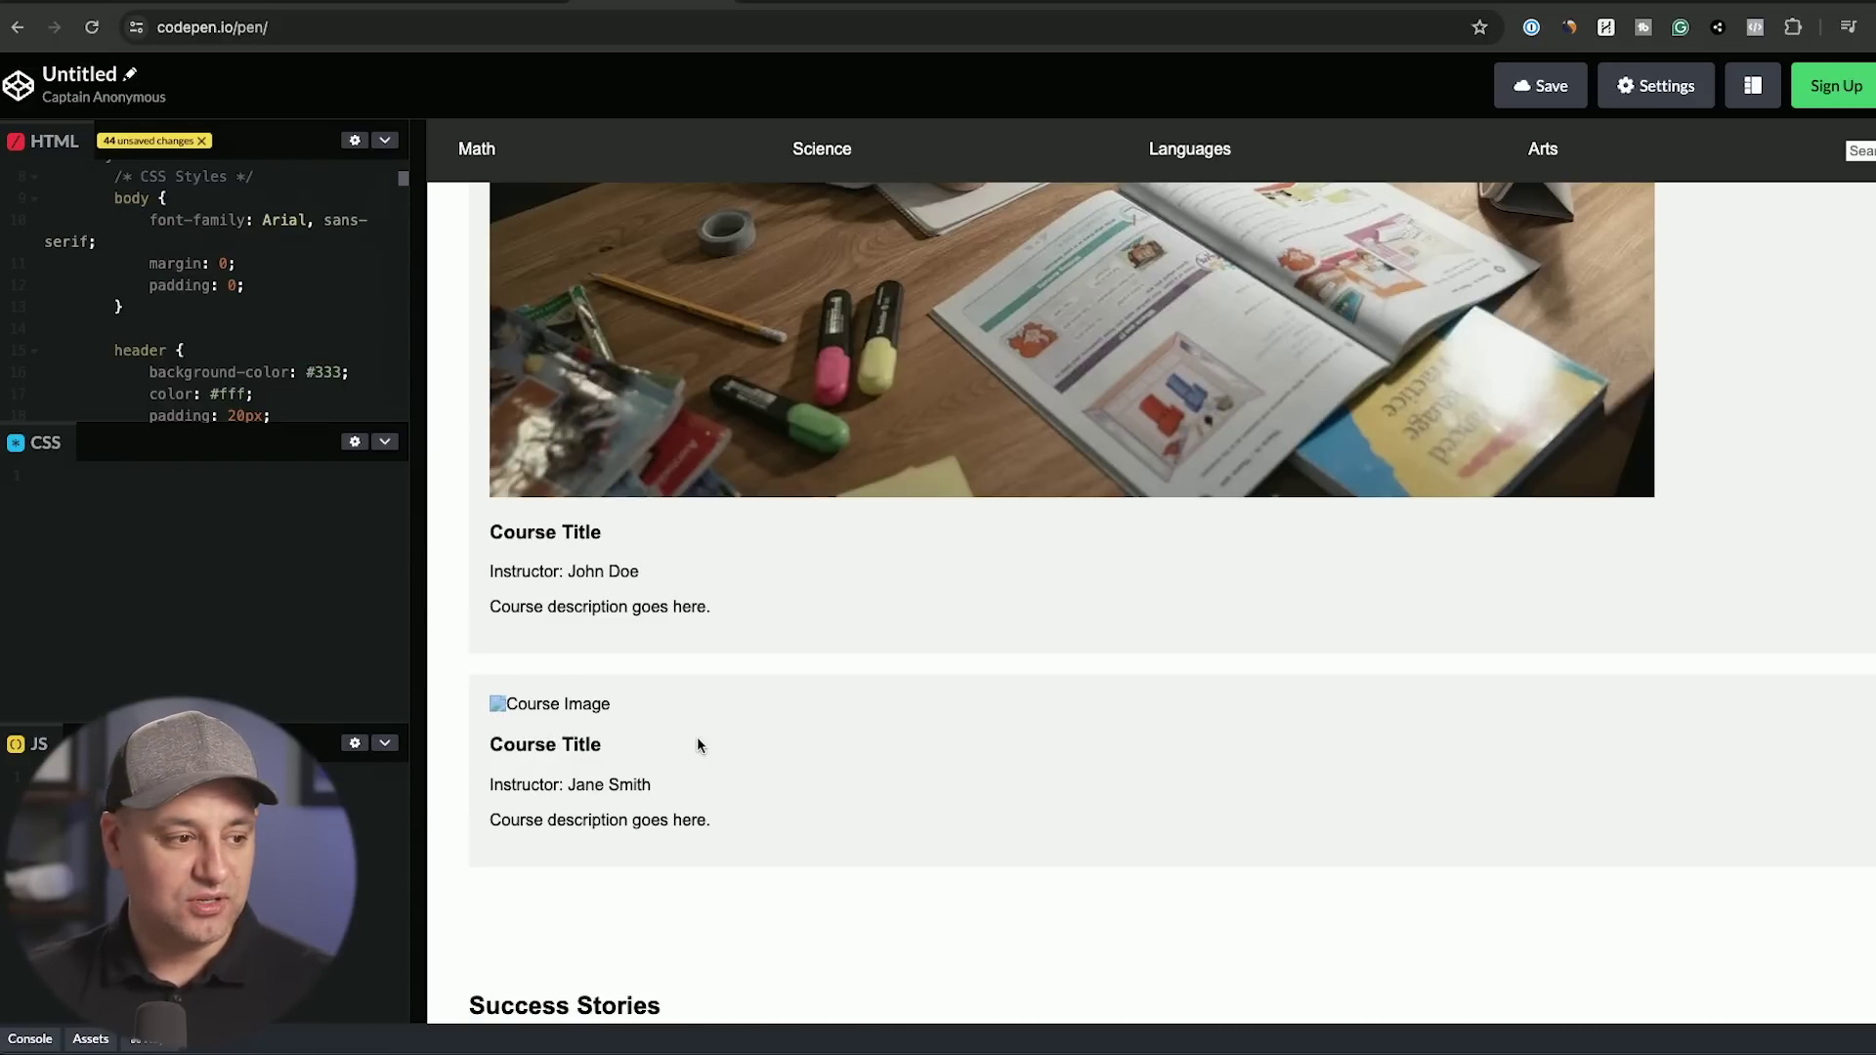
scroll(695, 737, "down", 1)
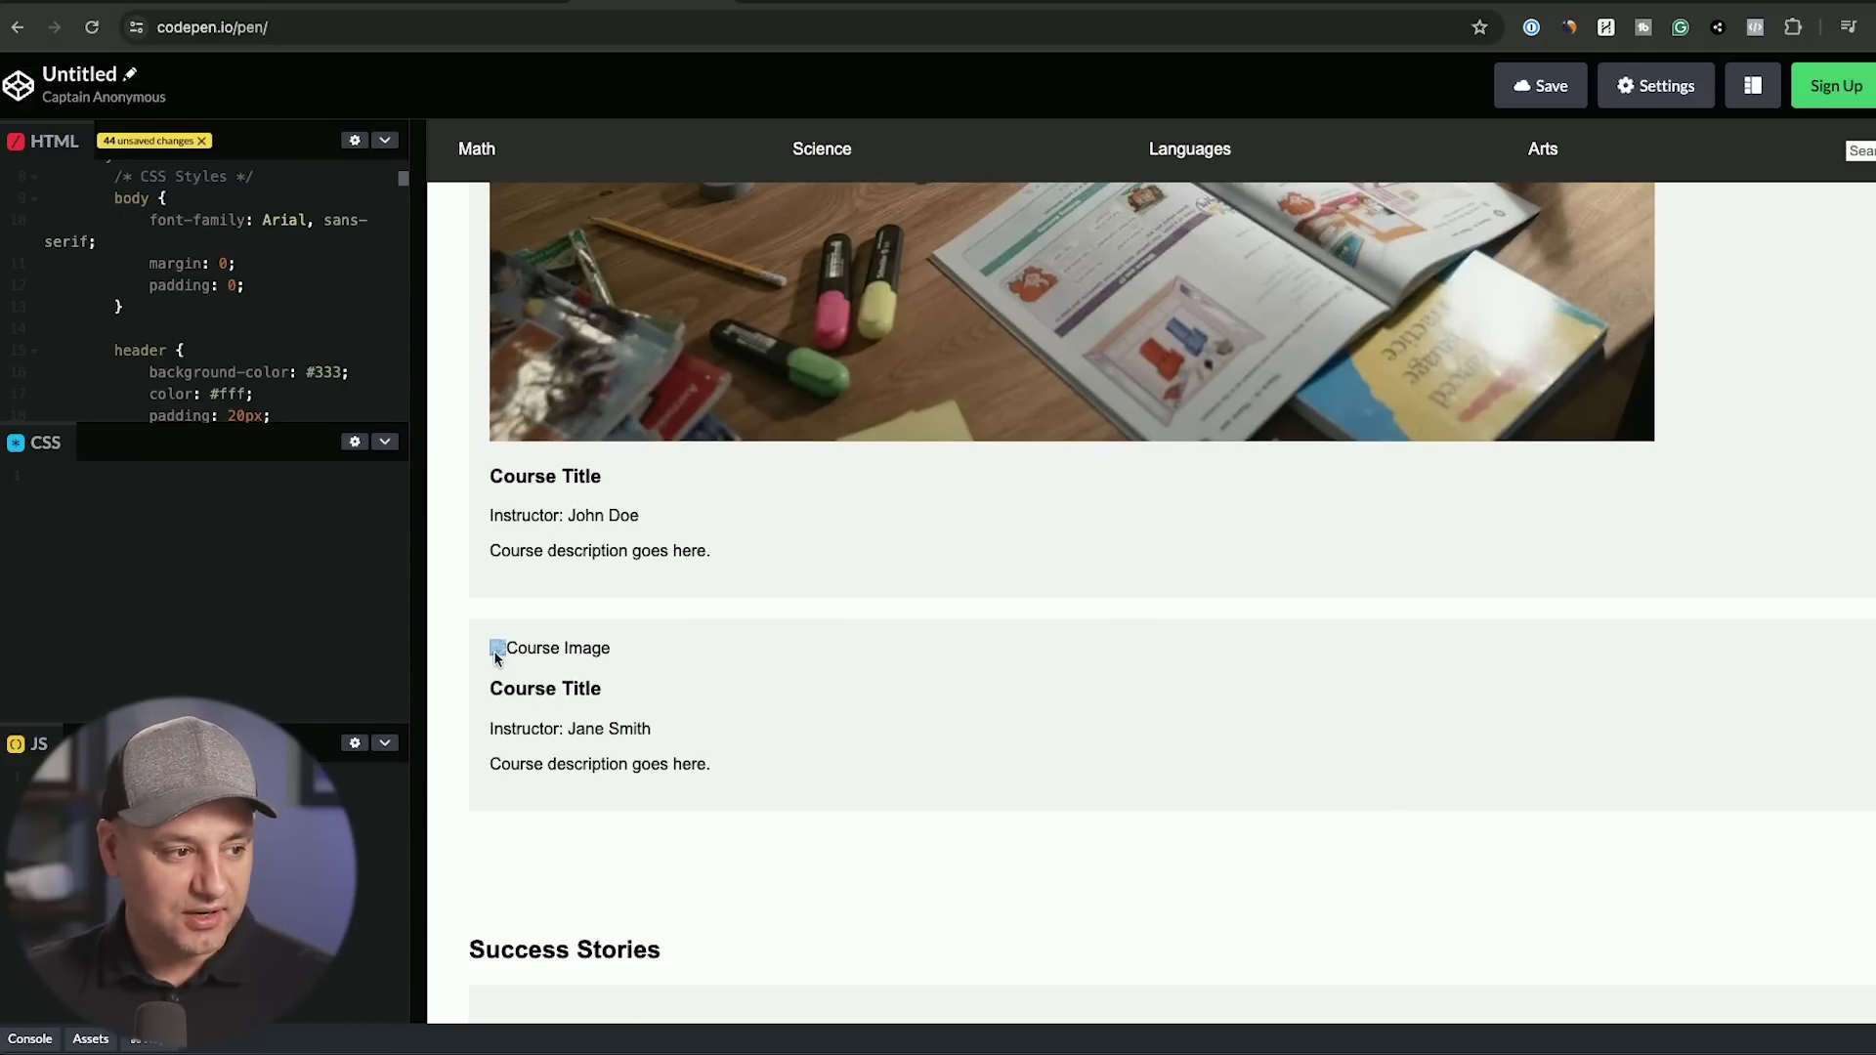
scroll(658, 700, "down", 5)
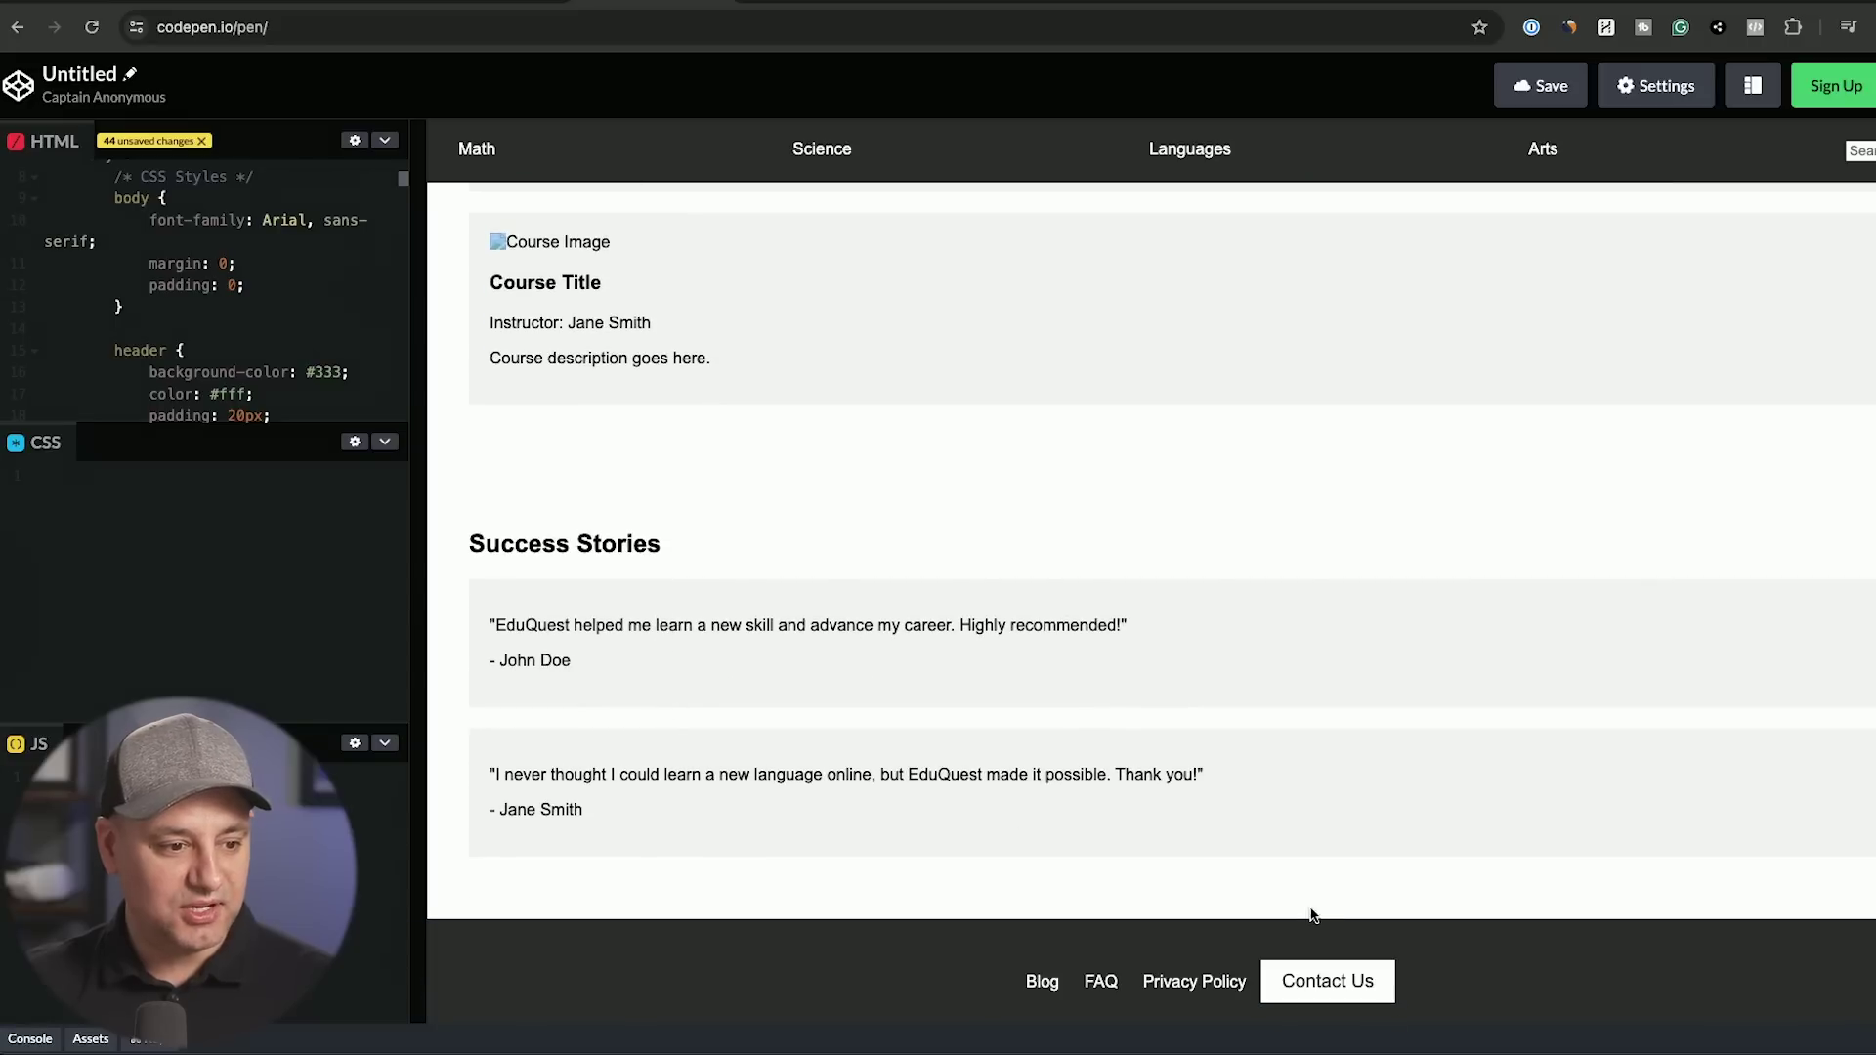
- Test the footer's Contact Us link and select the rotating hero tagline
left_click(1284, 980)
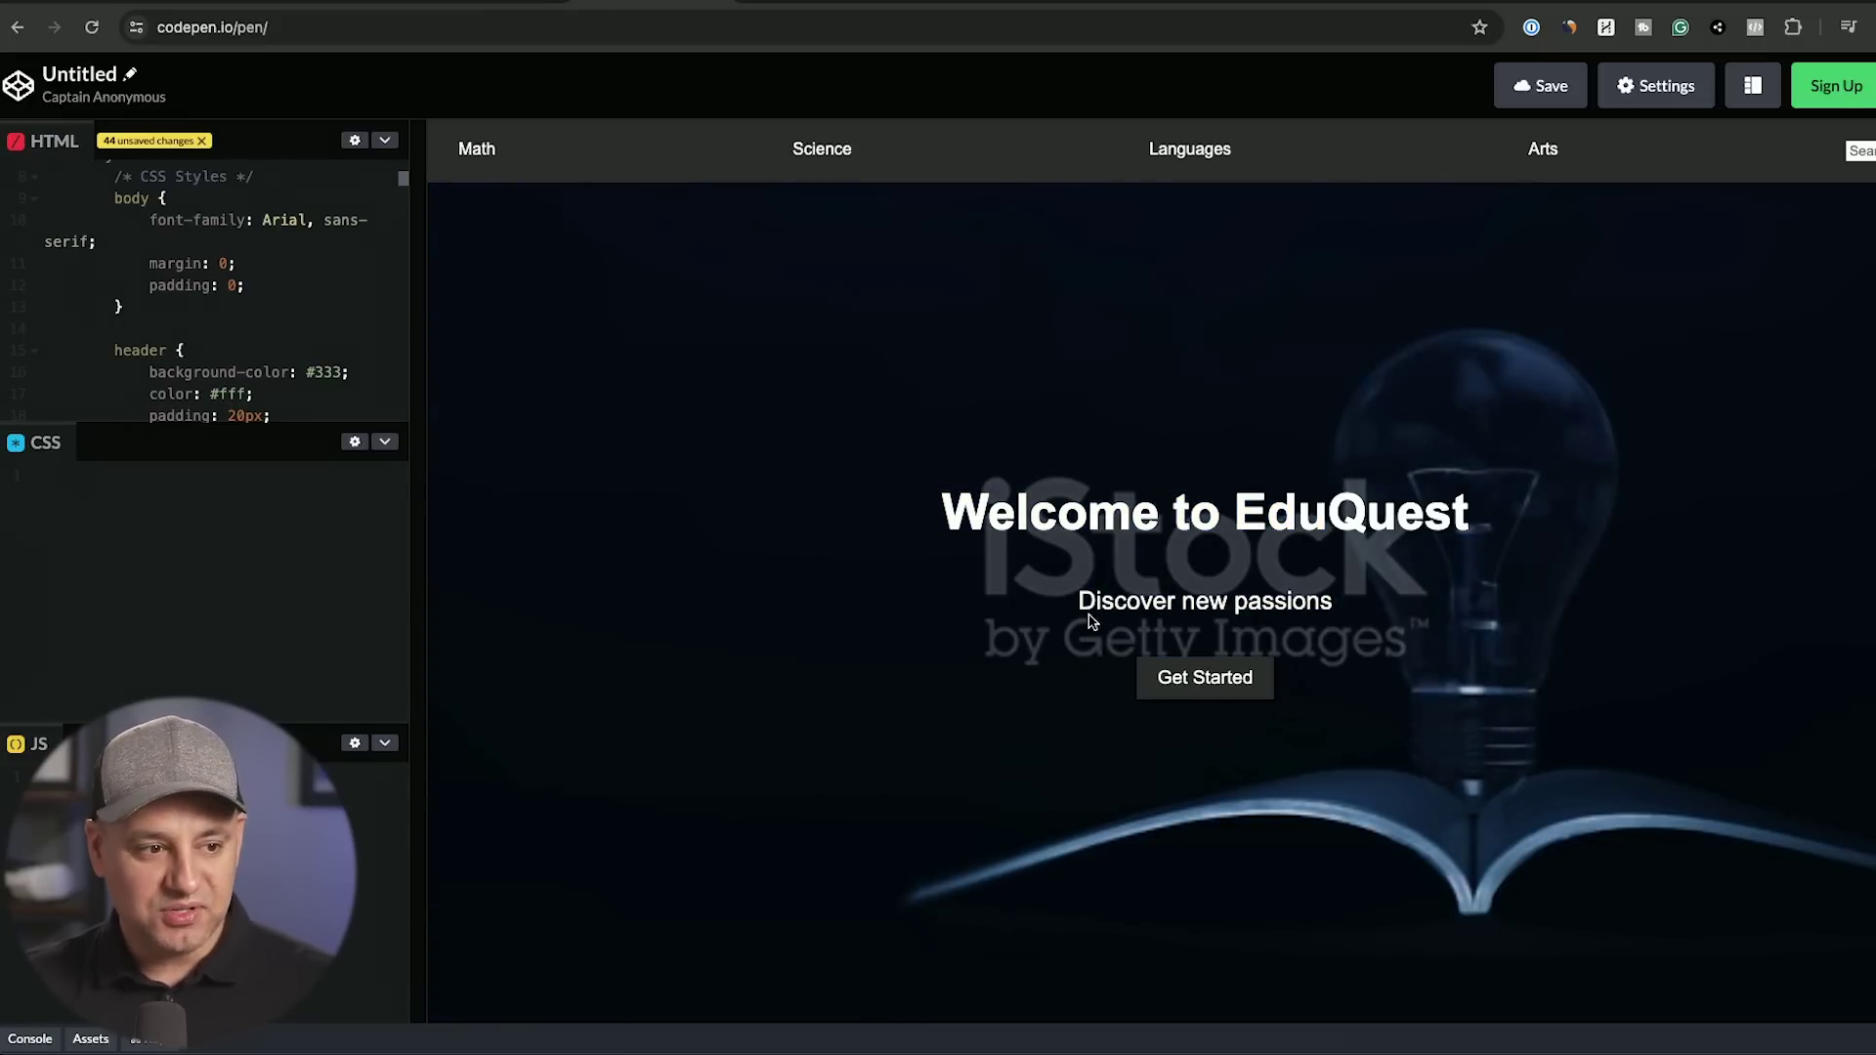
triple_click(1083, 601)
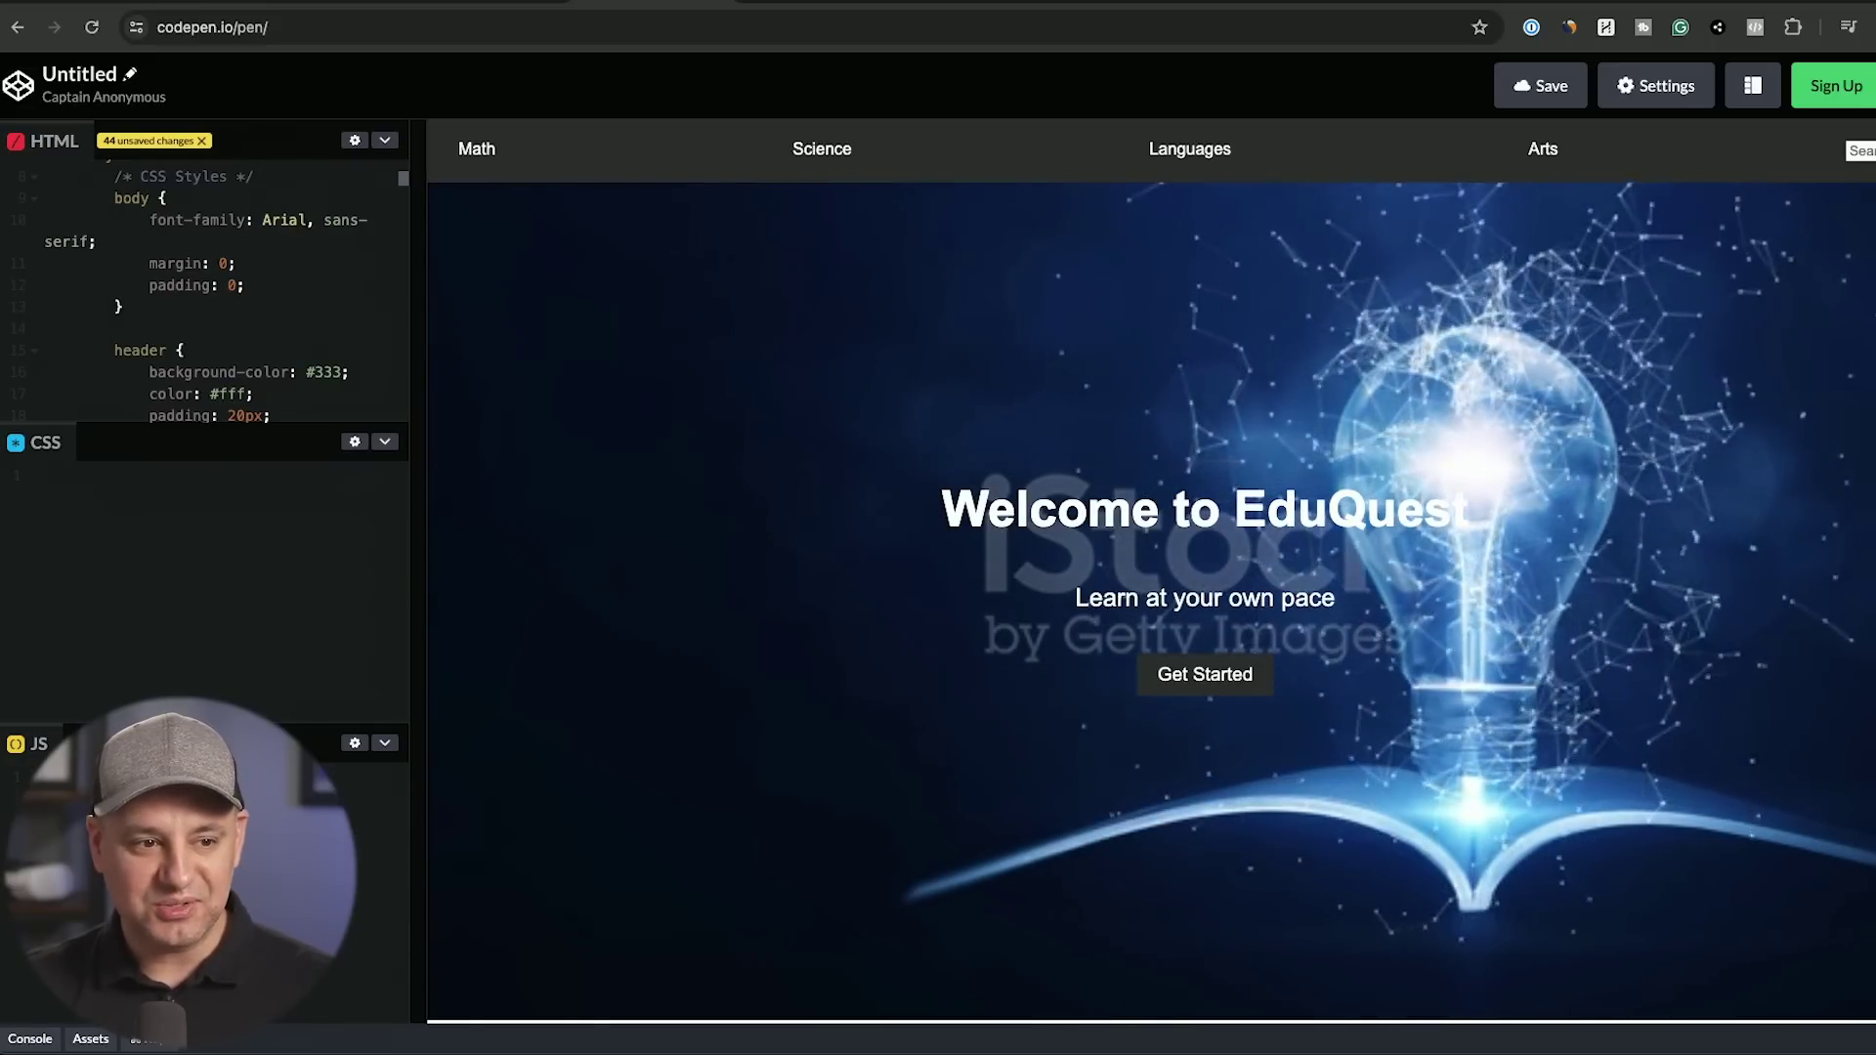
scroll(1667, 360, "down", 7)
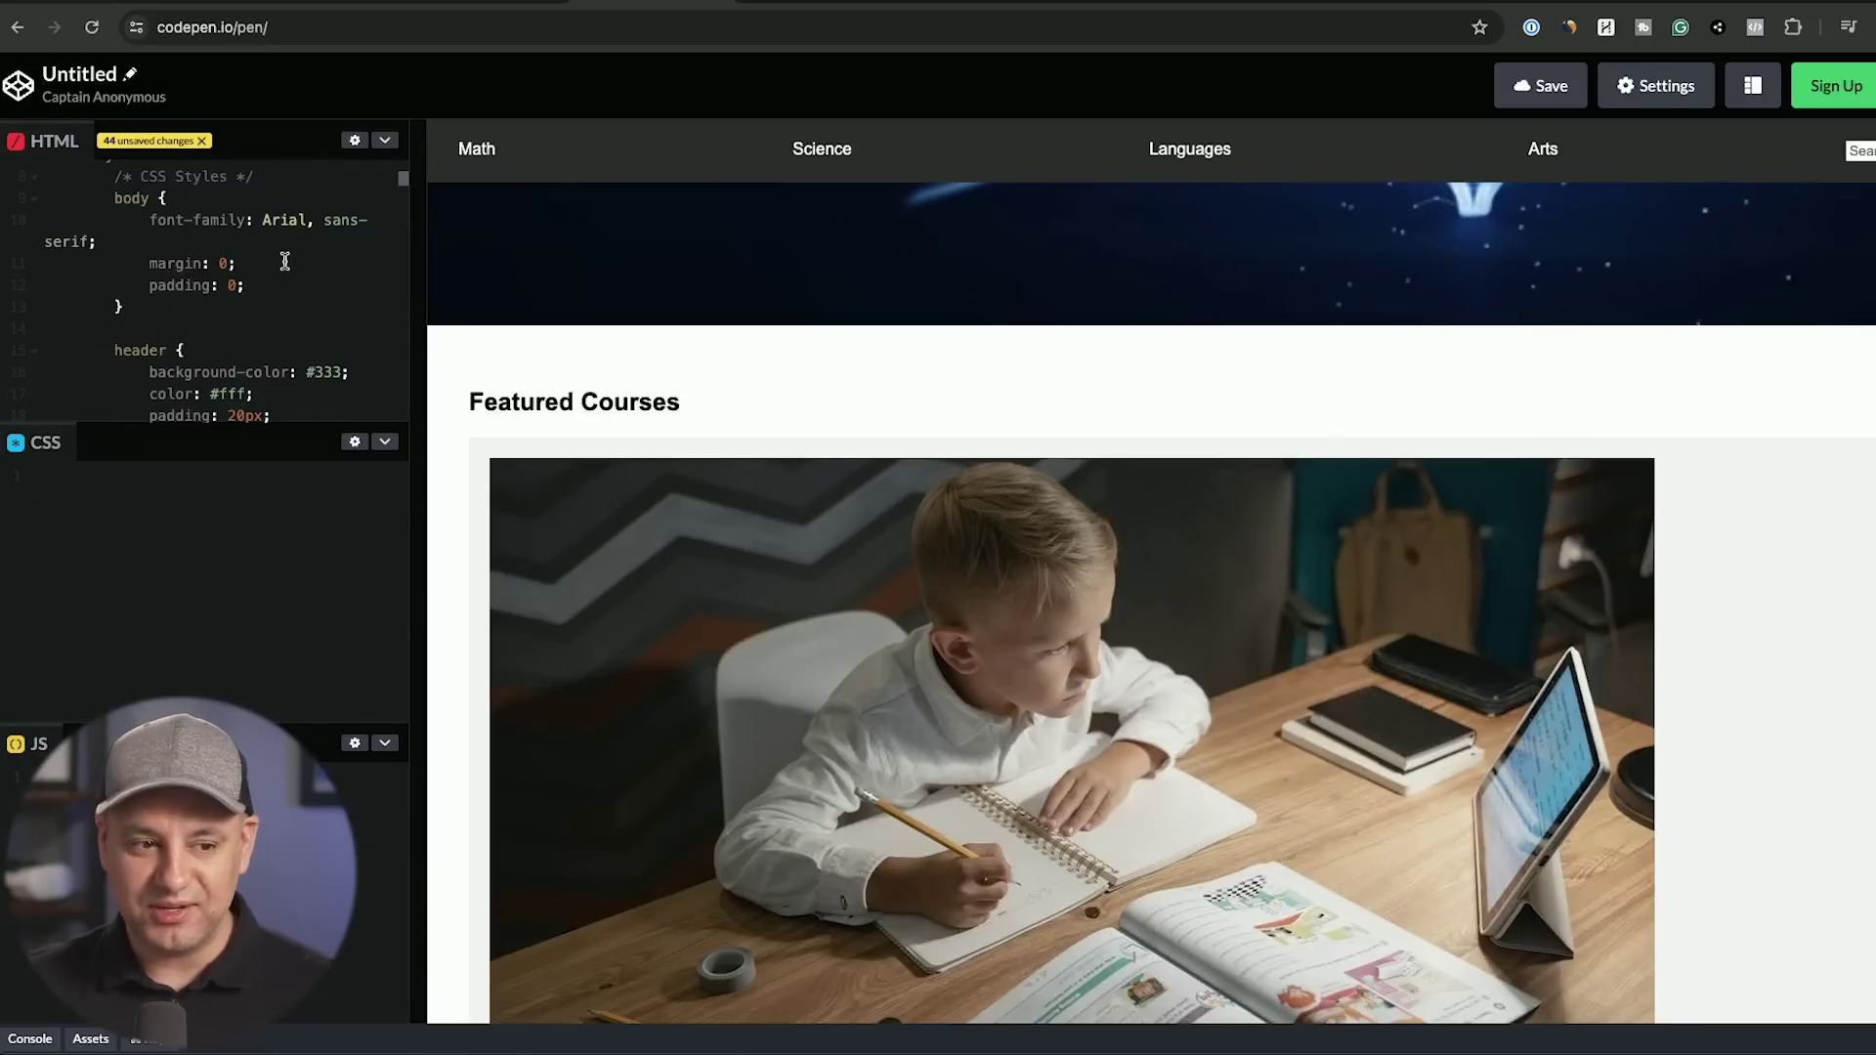
scroll(955, 490, "up", 7)
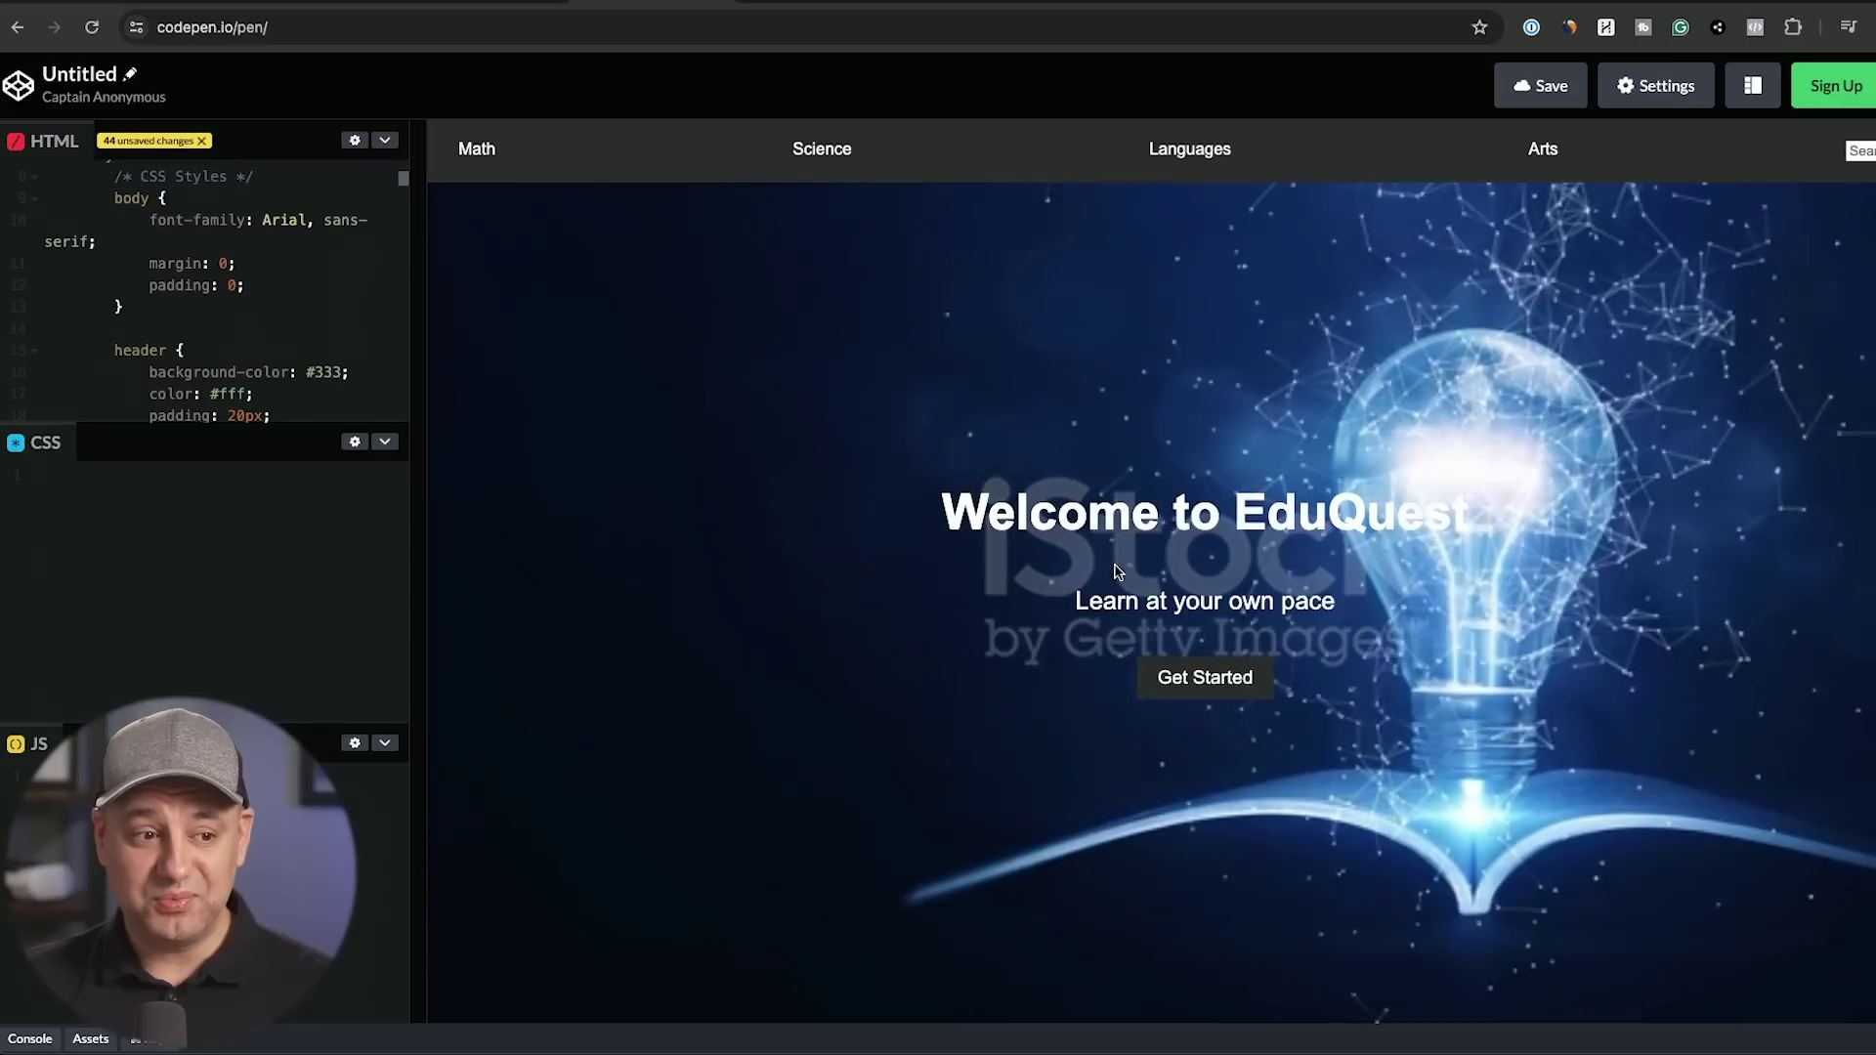
scroll(1117, 572, "down", 8)
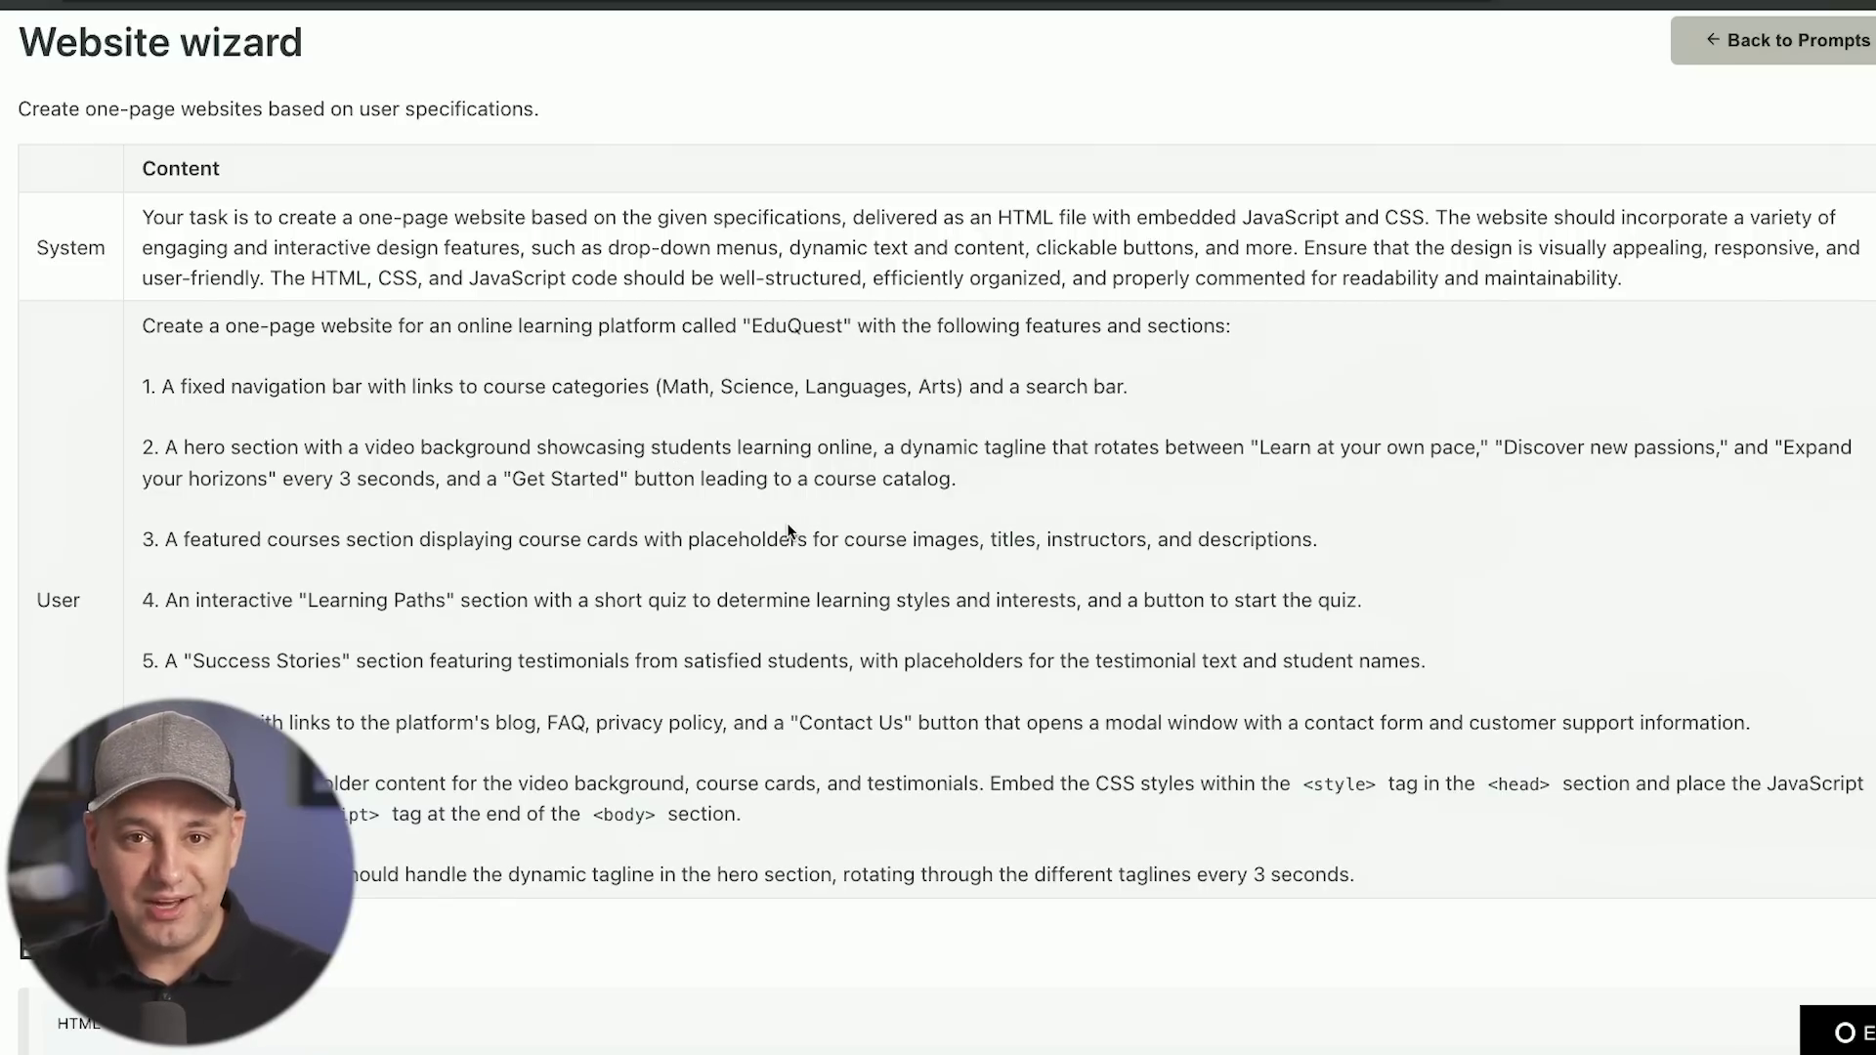
- Go back from the Website wizard page to the Prompt library's work prompts grid
key("alt+Left")
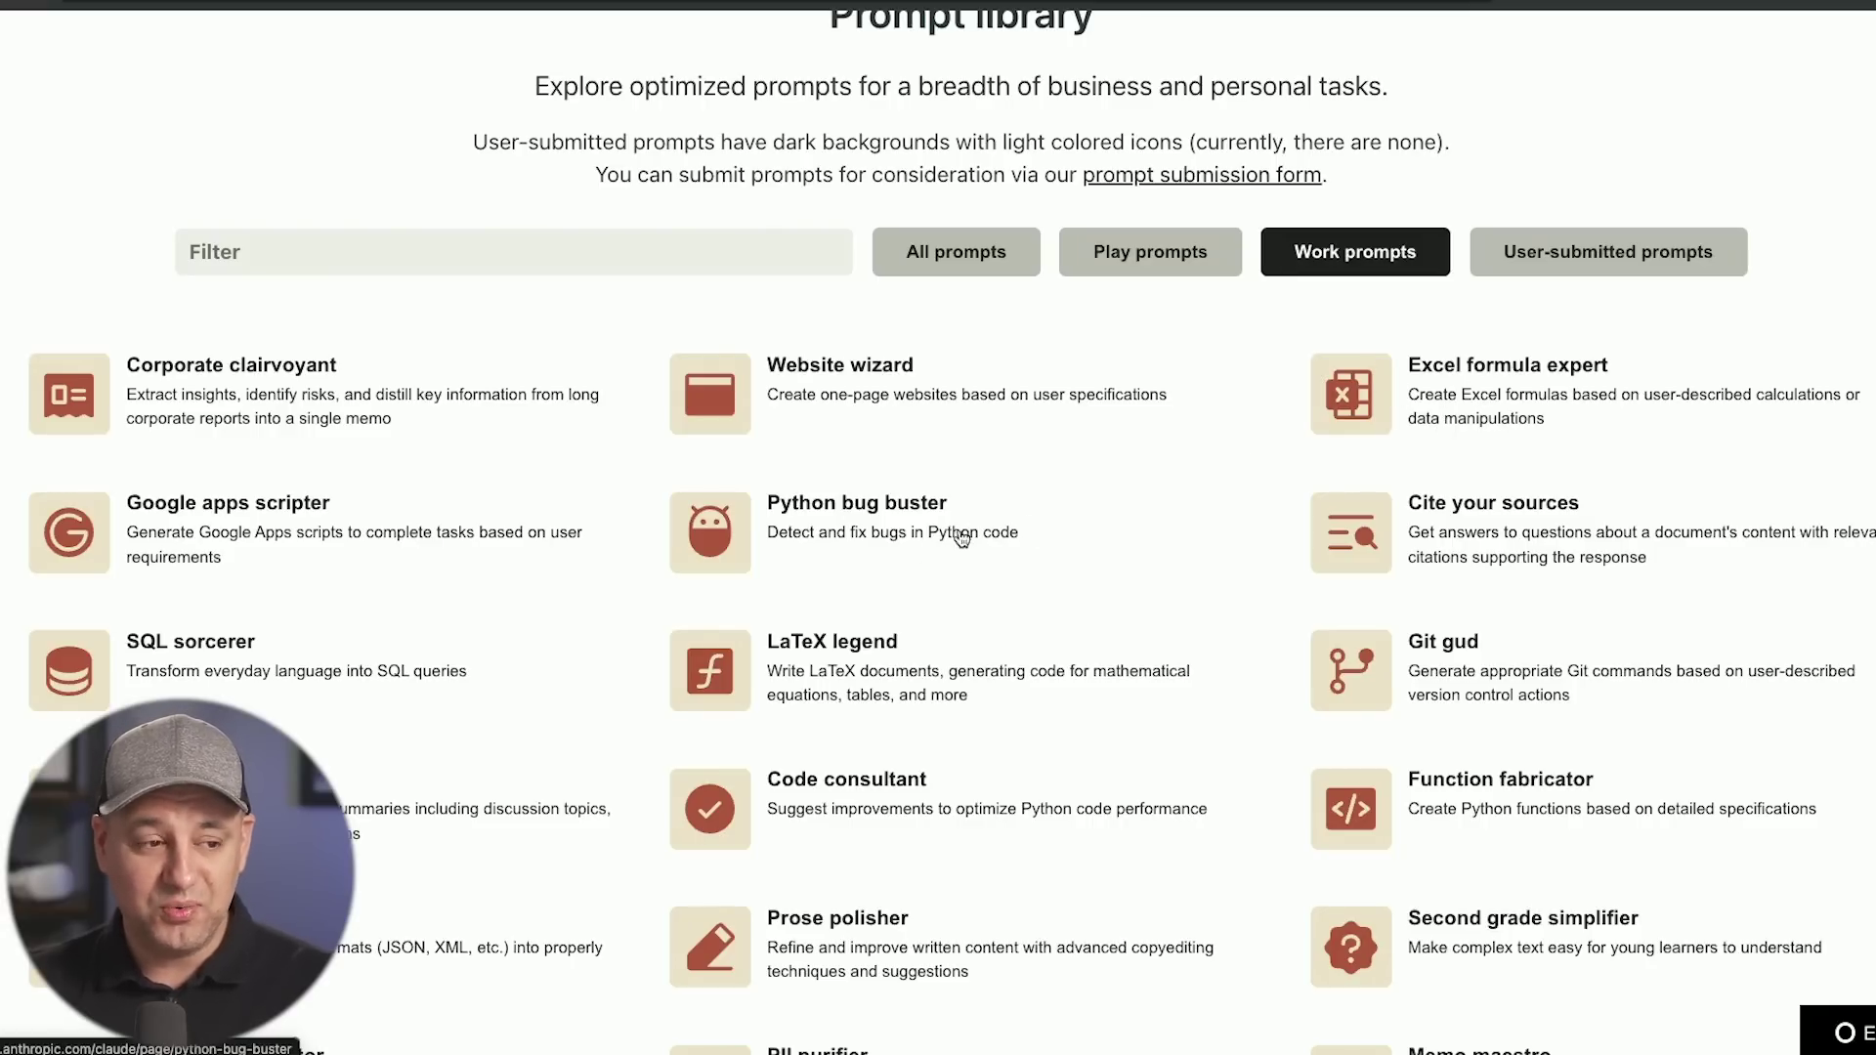
- Open Cite your sources, copy only its first System line, and paste it into the Claude chat
left_click(1478, 510)
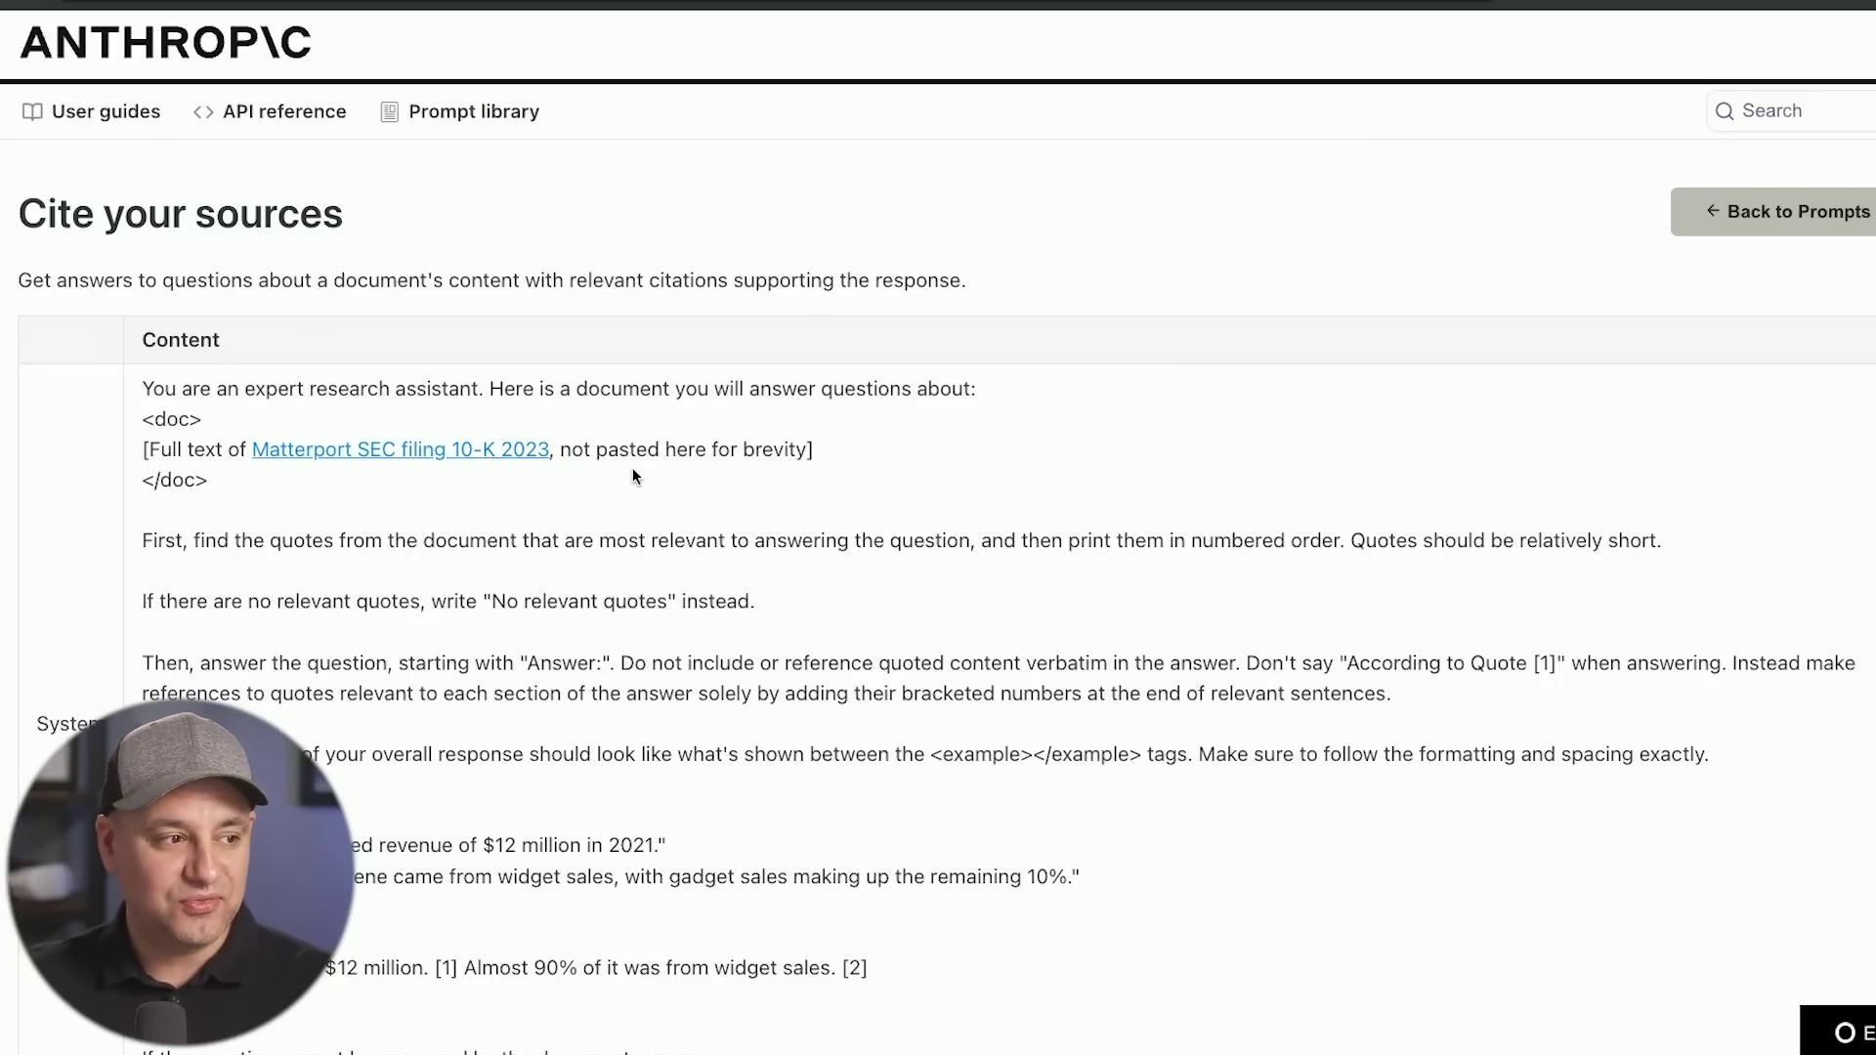
scroll(632, 467, "down", 2)
left_click_drag(142, 229, 550, 940)
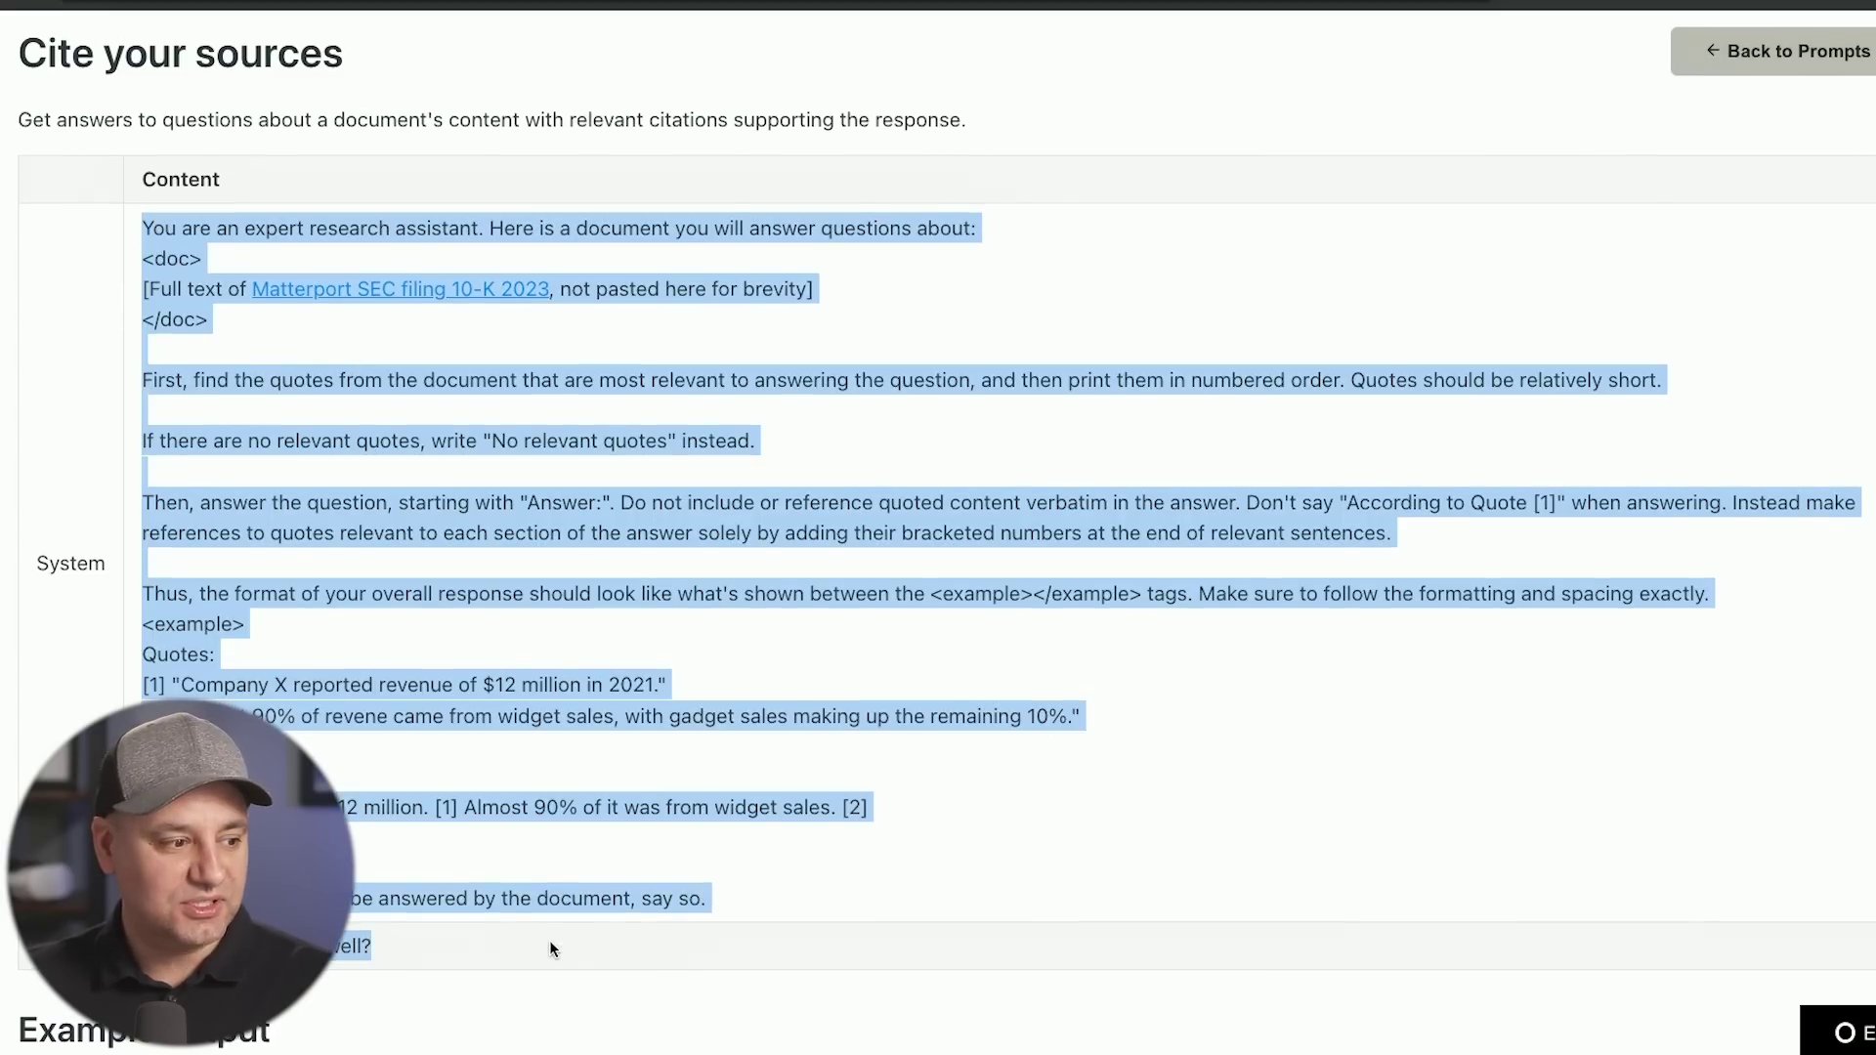
left_click(202, 232)
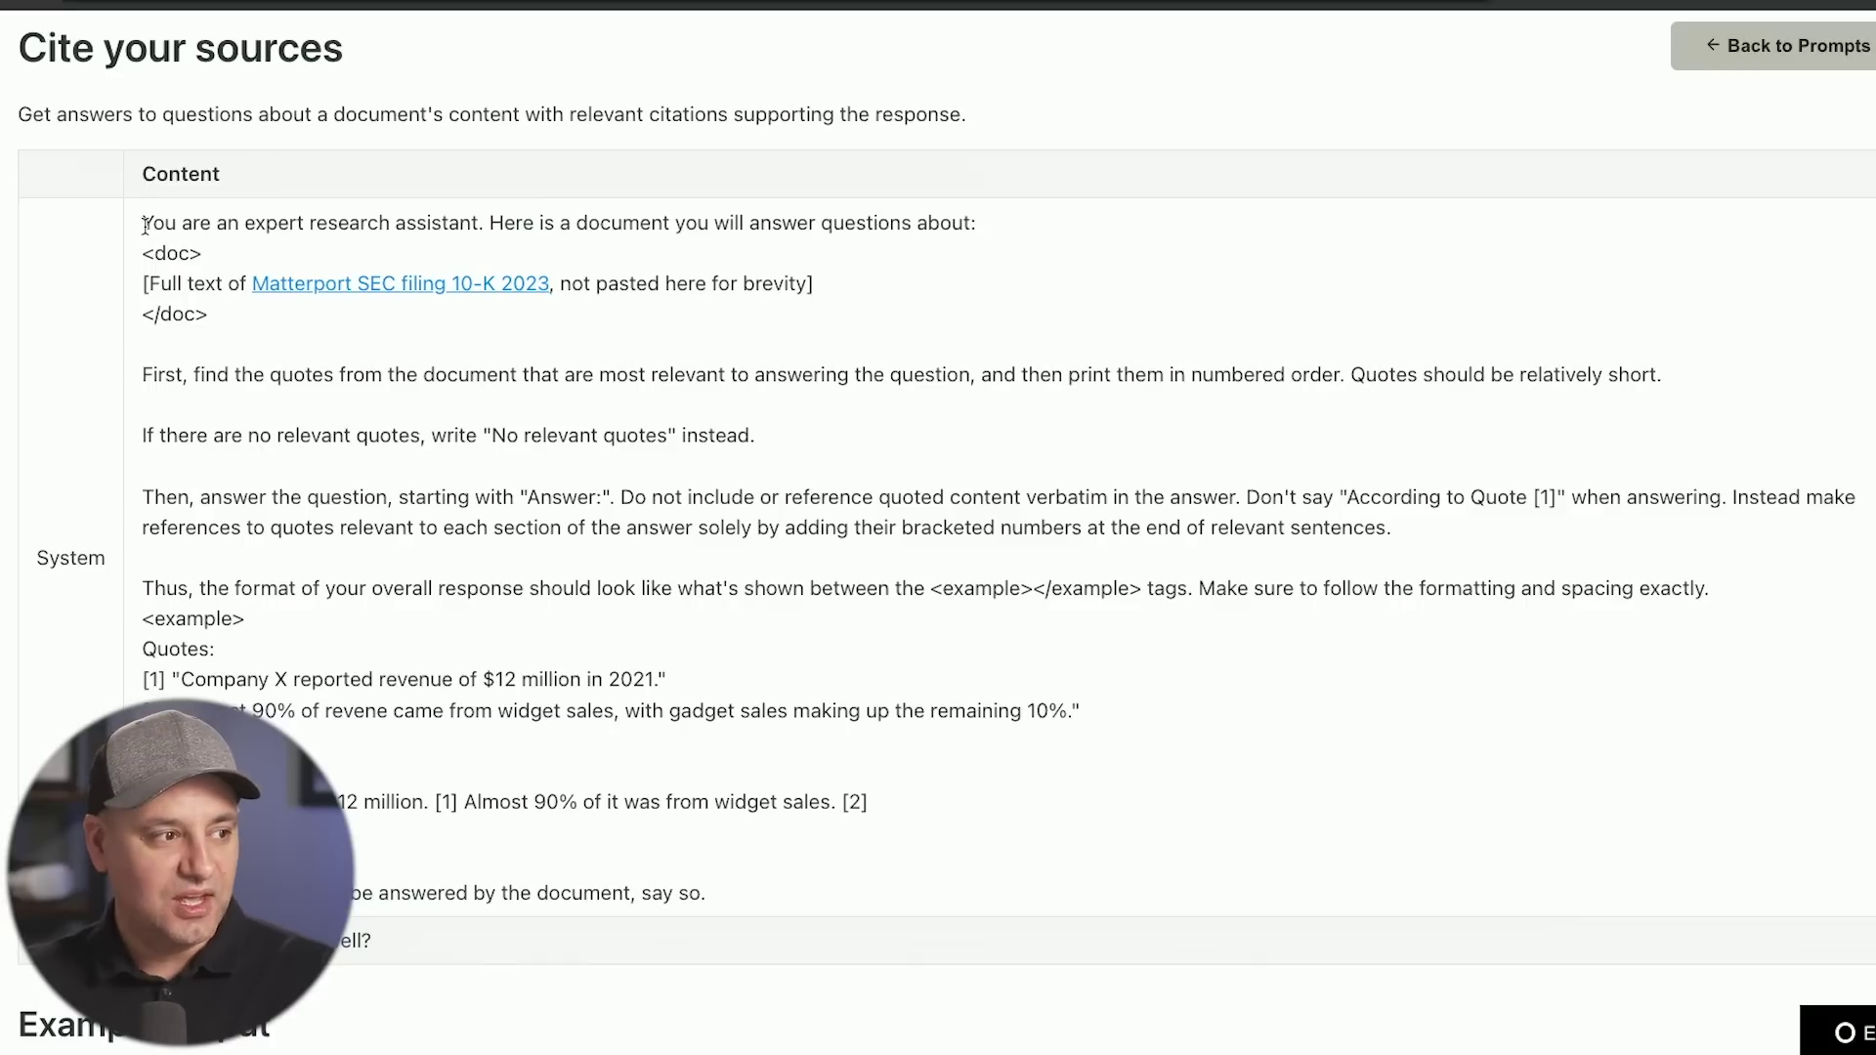
left_click_drag(144, 226, 1177, 210)
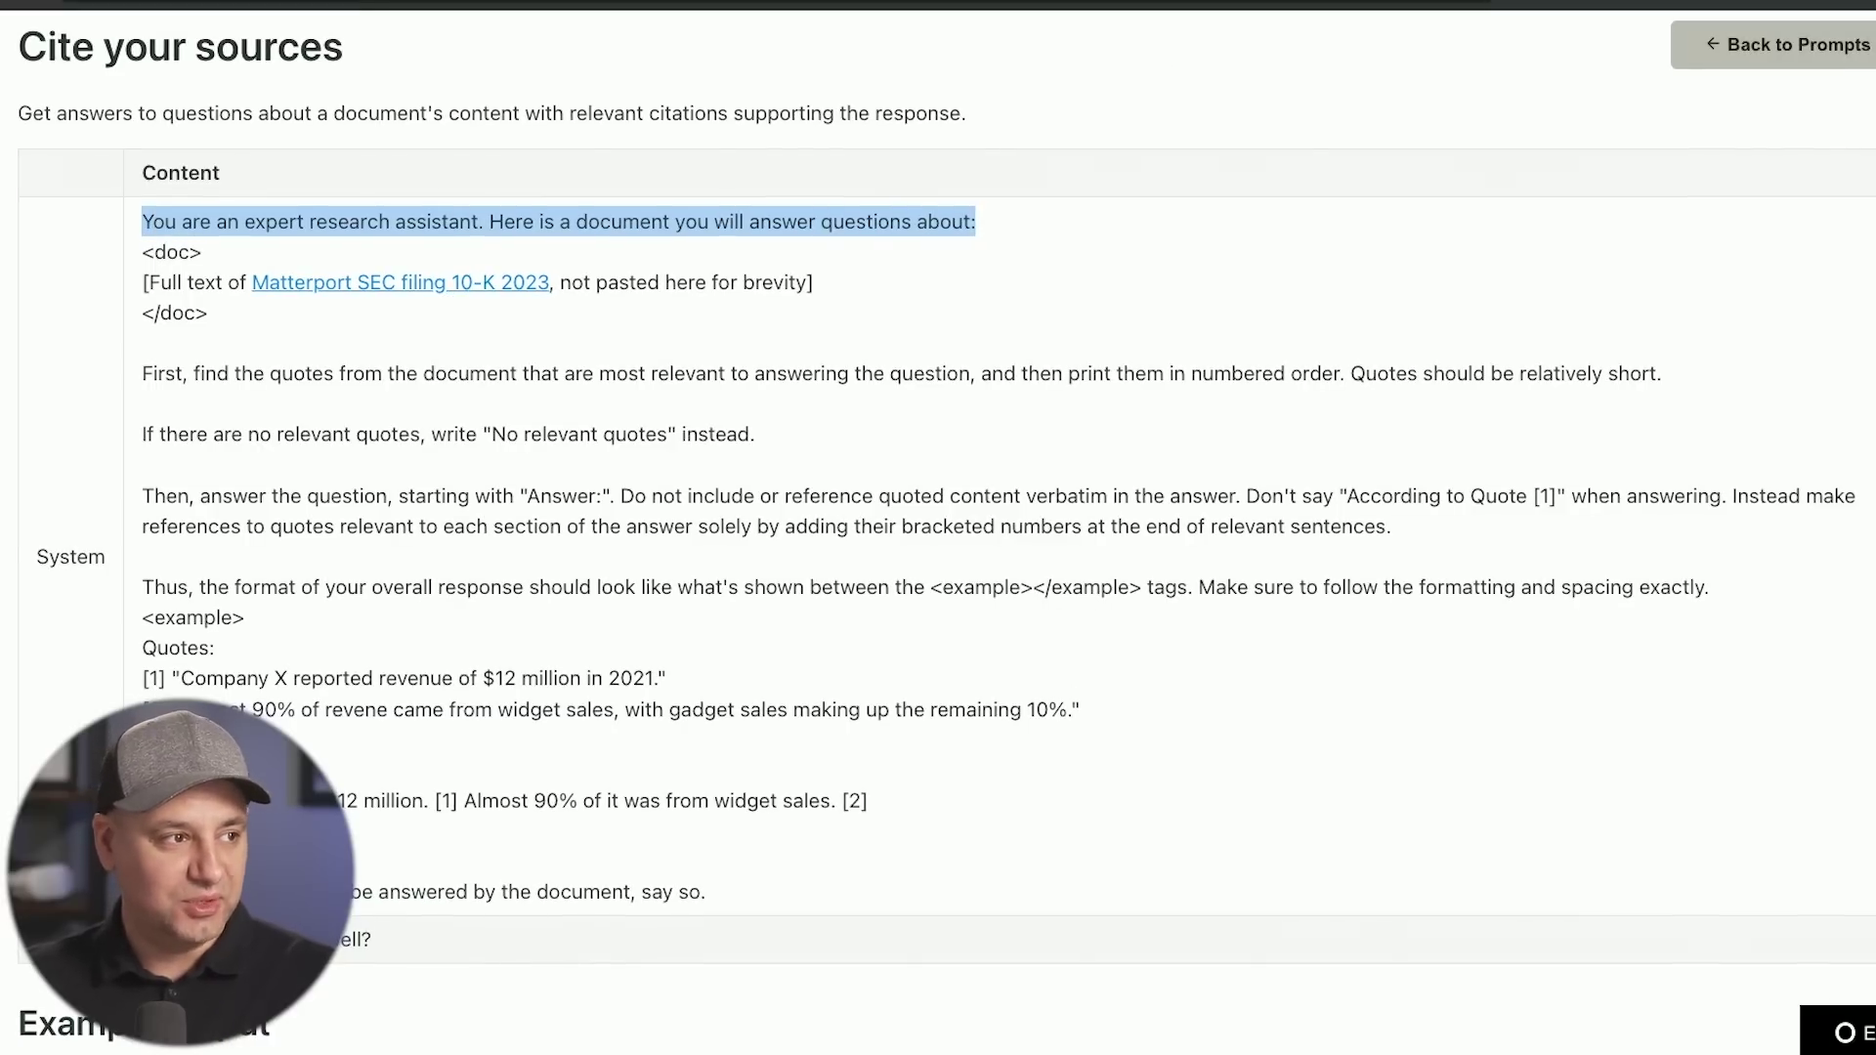
key("ctrl+c")
left_click(312, 3)
key("ctrl+v")
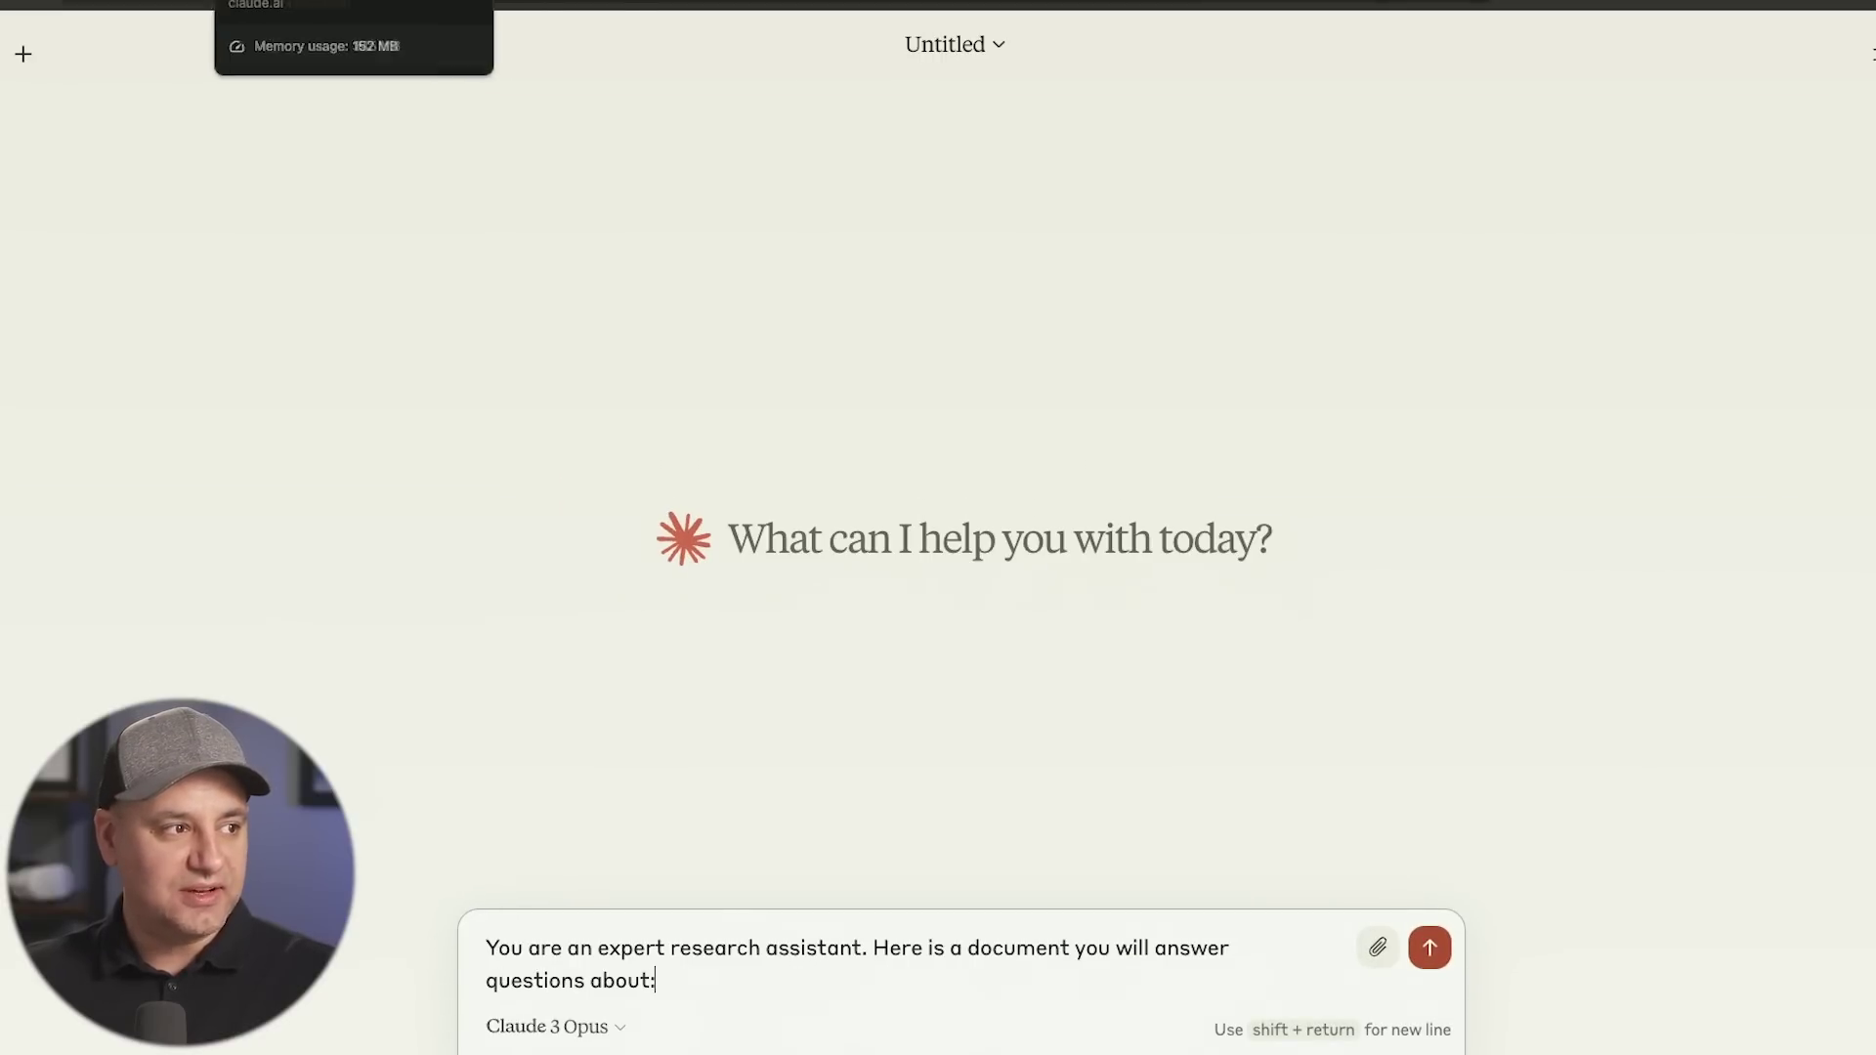
- Send Claude the Cite your sources prompt with the pasted Matterport SEC 10-K 2023 filing
left_click(293, 3)
left_click(440, 284)
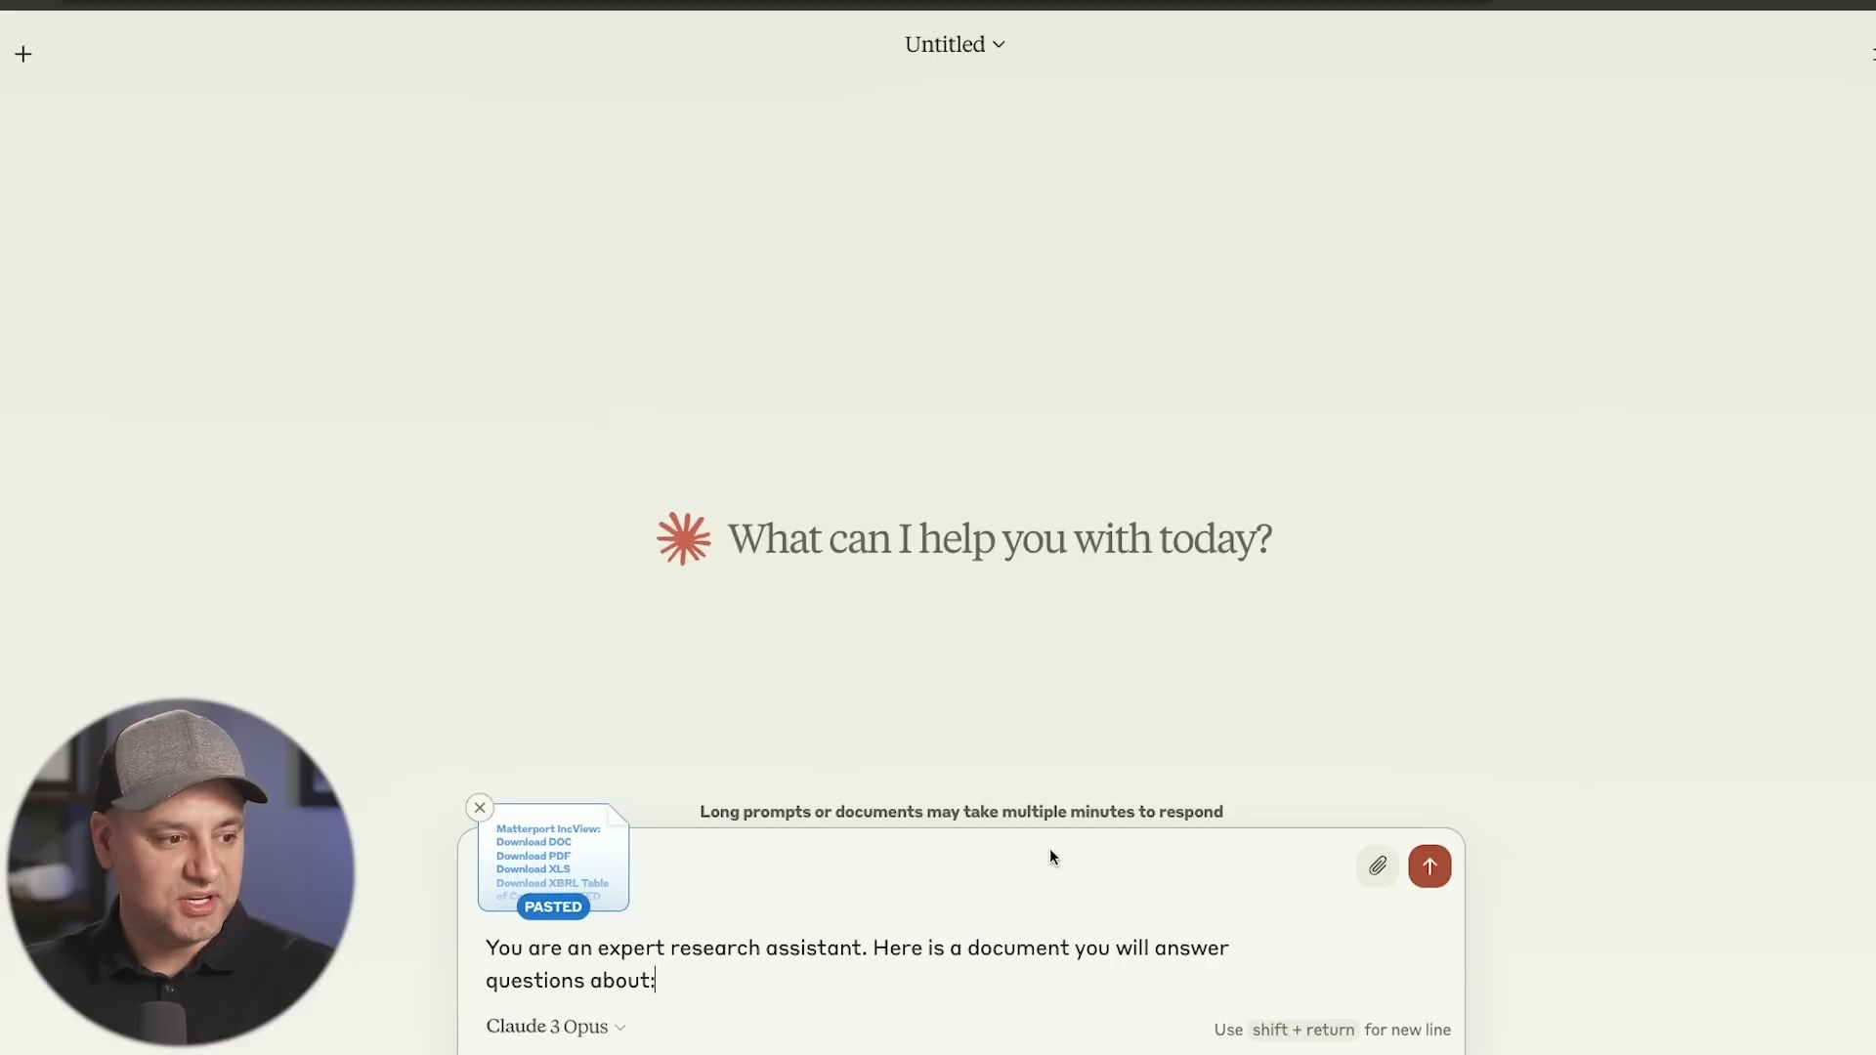
key("super+v")
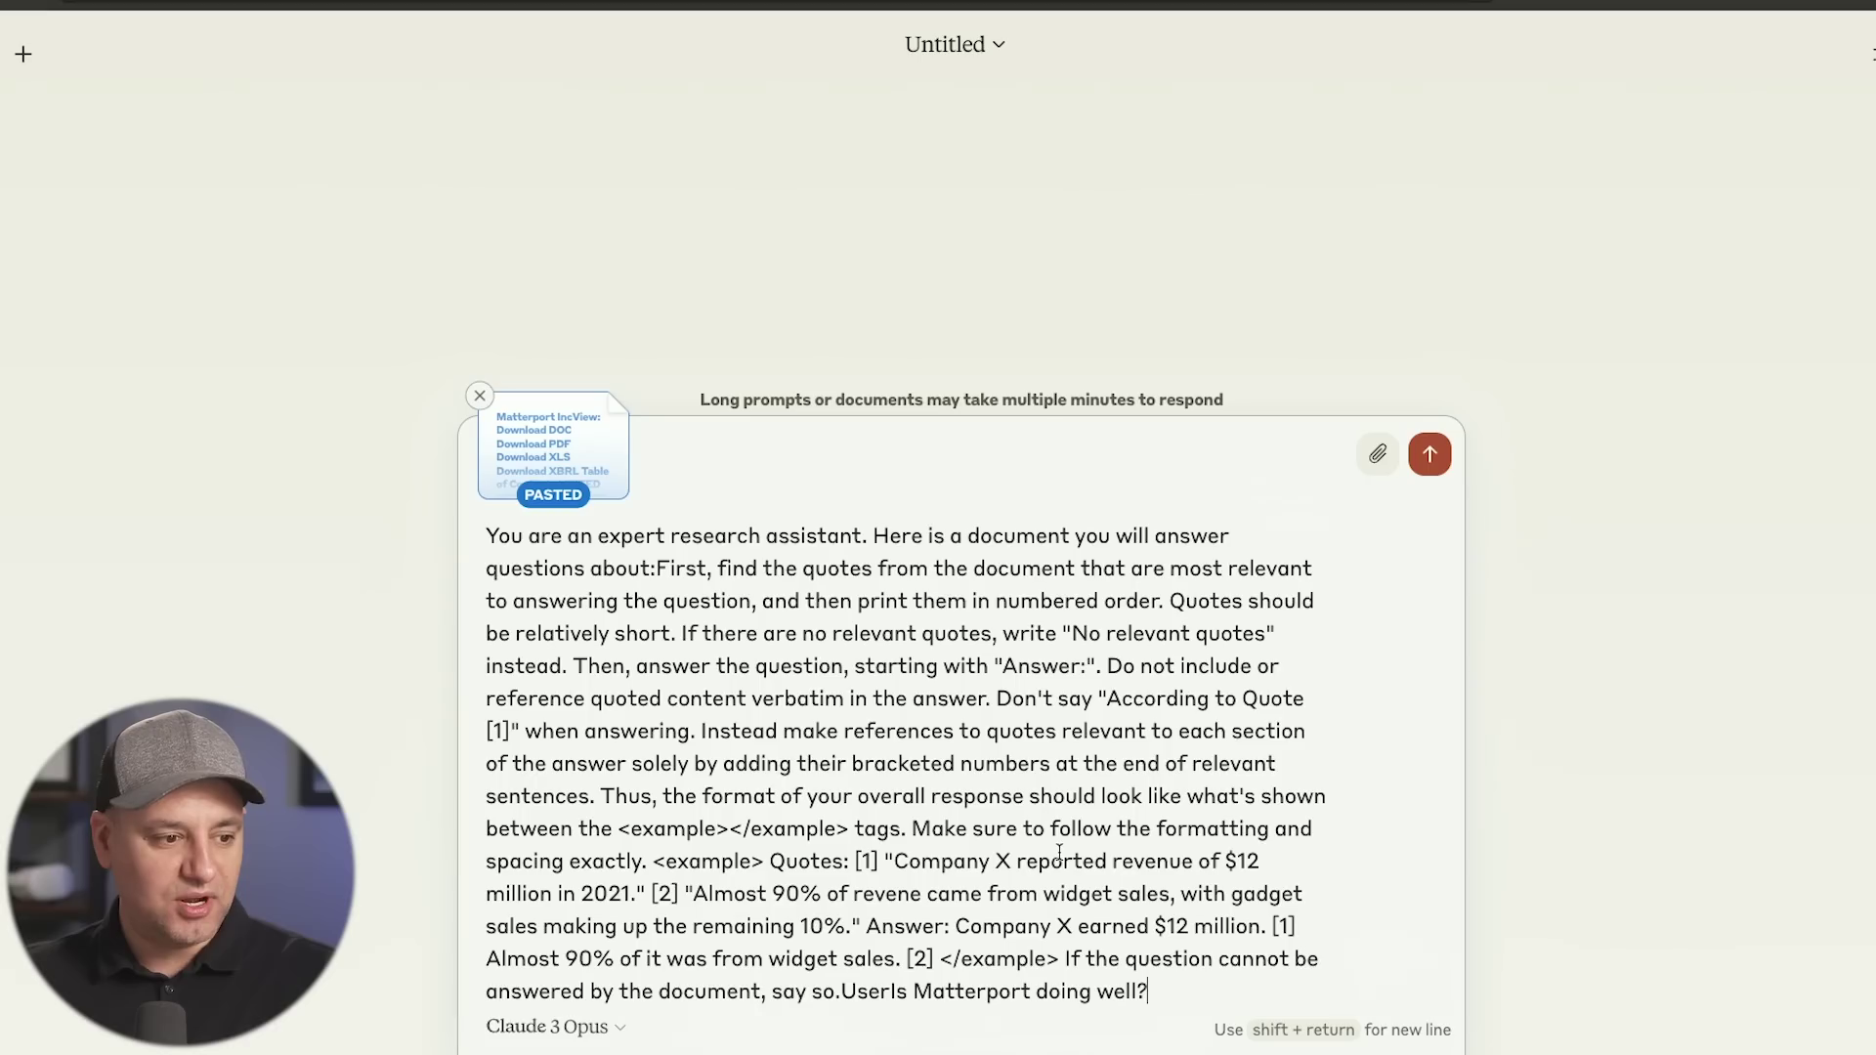
left_click(1430, 454)
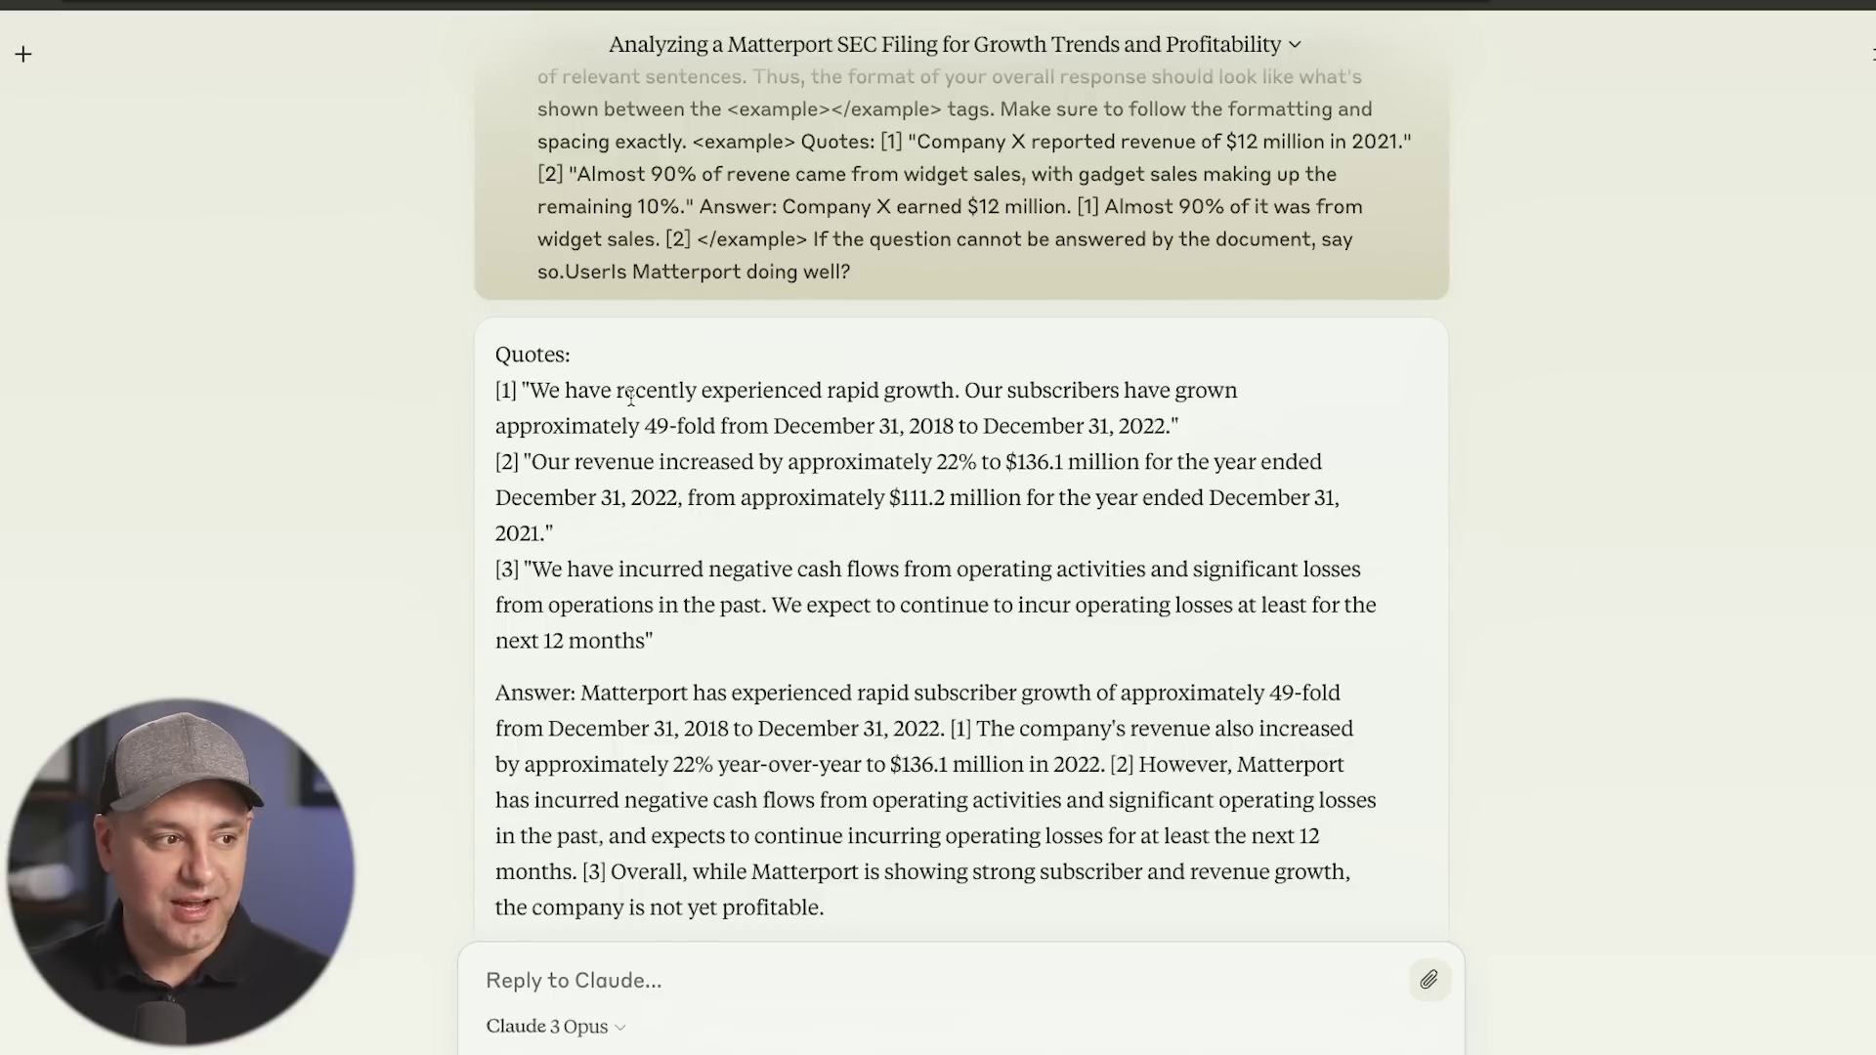
- Highlight quote [1] about Matterport's subscriber growth in Claude's reply
left_click_drag(529, 389, 1165, 437)
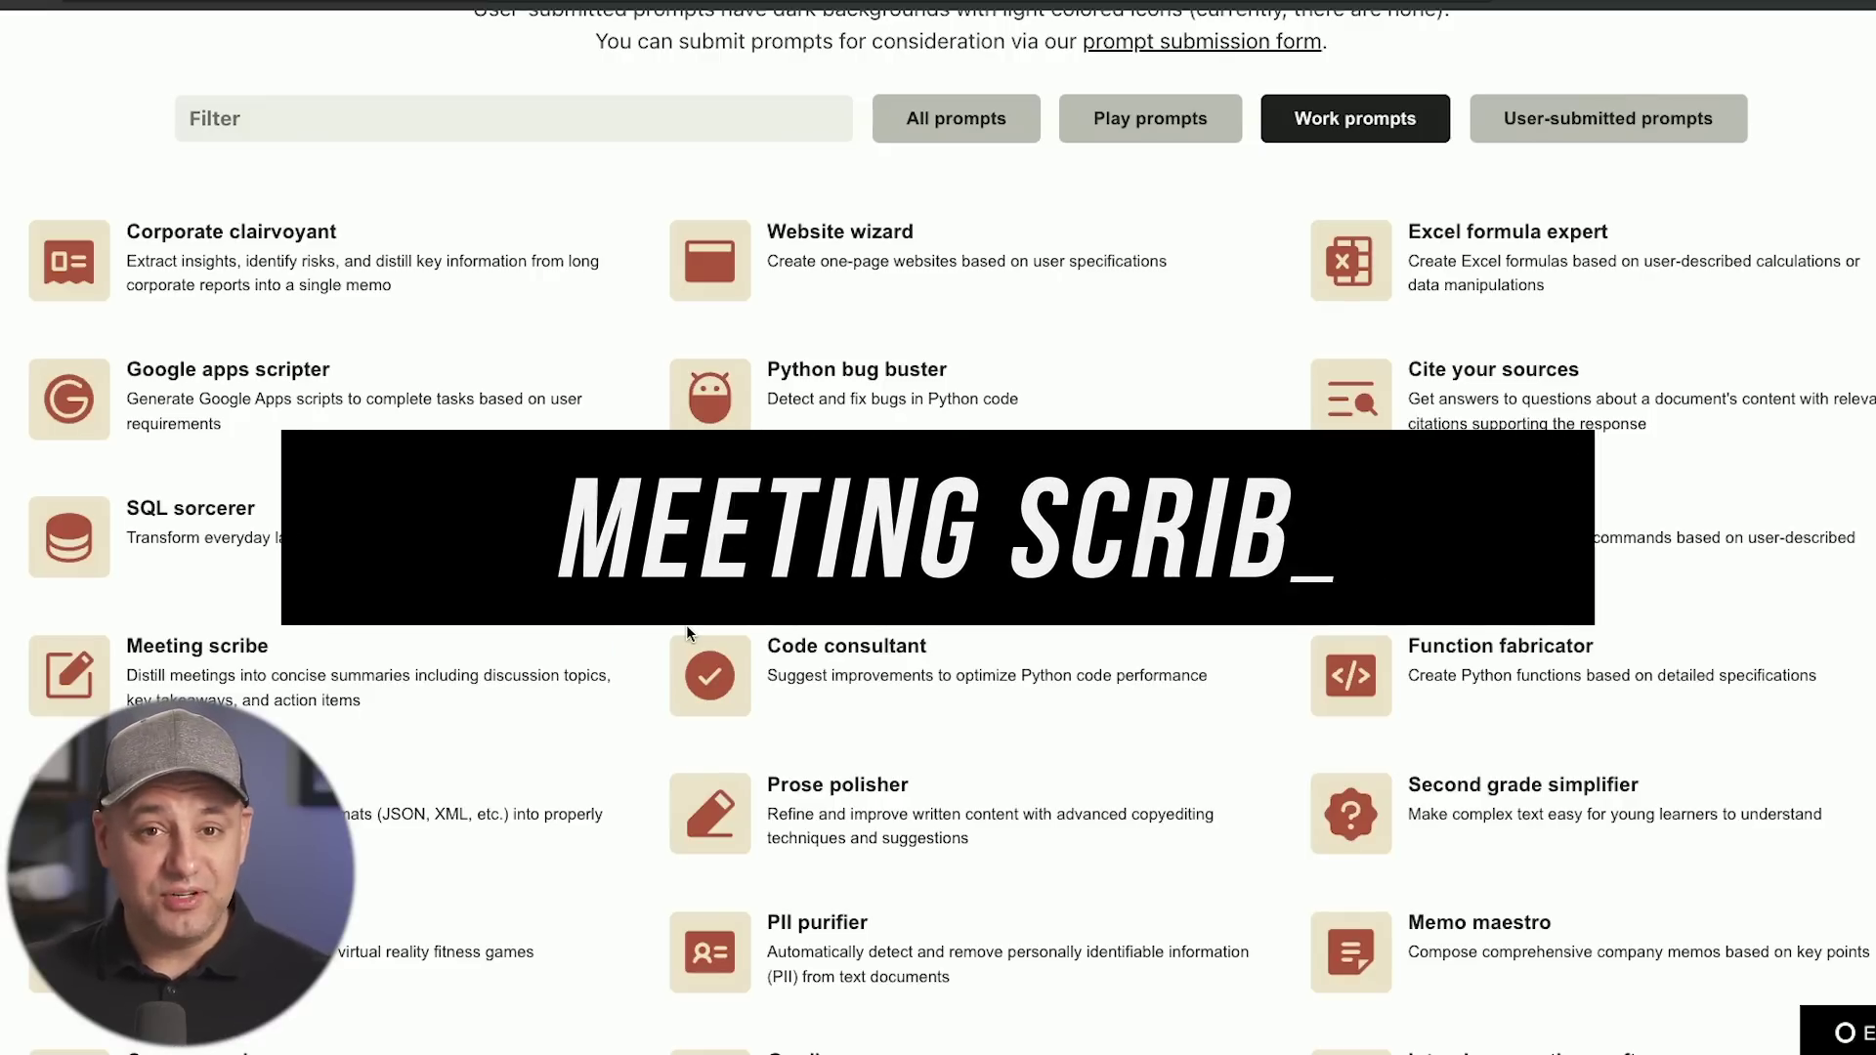
- Open the Meeting scribe prompt, select its System prompt, and scroll through the Verona meeting notes
left_click(512, 665)
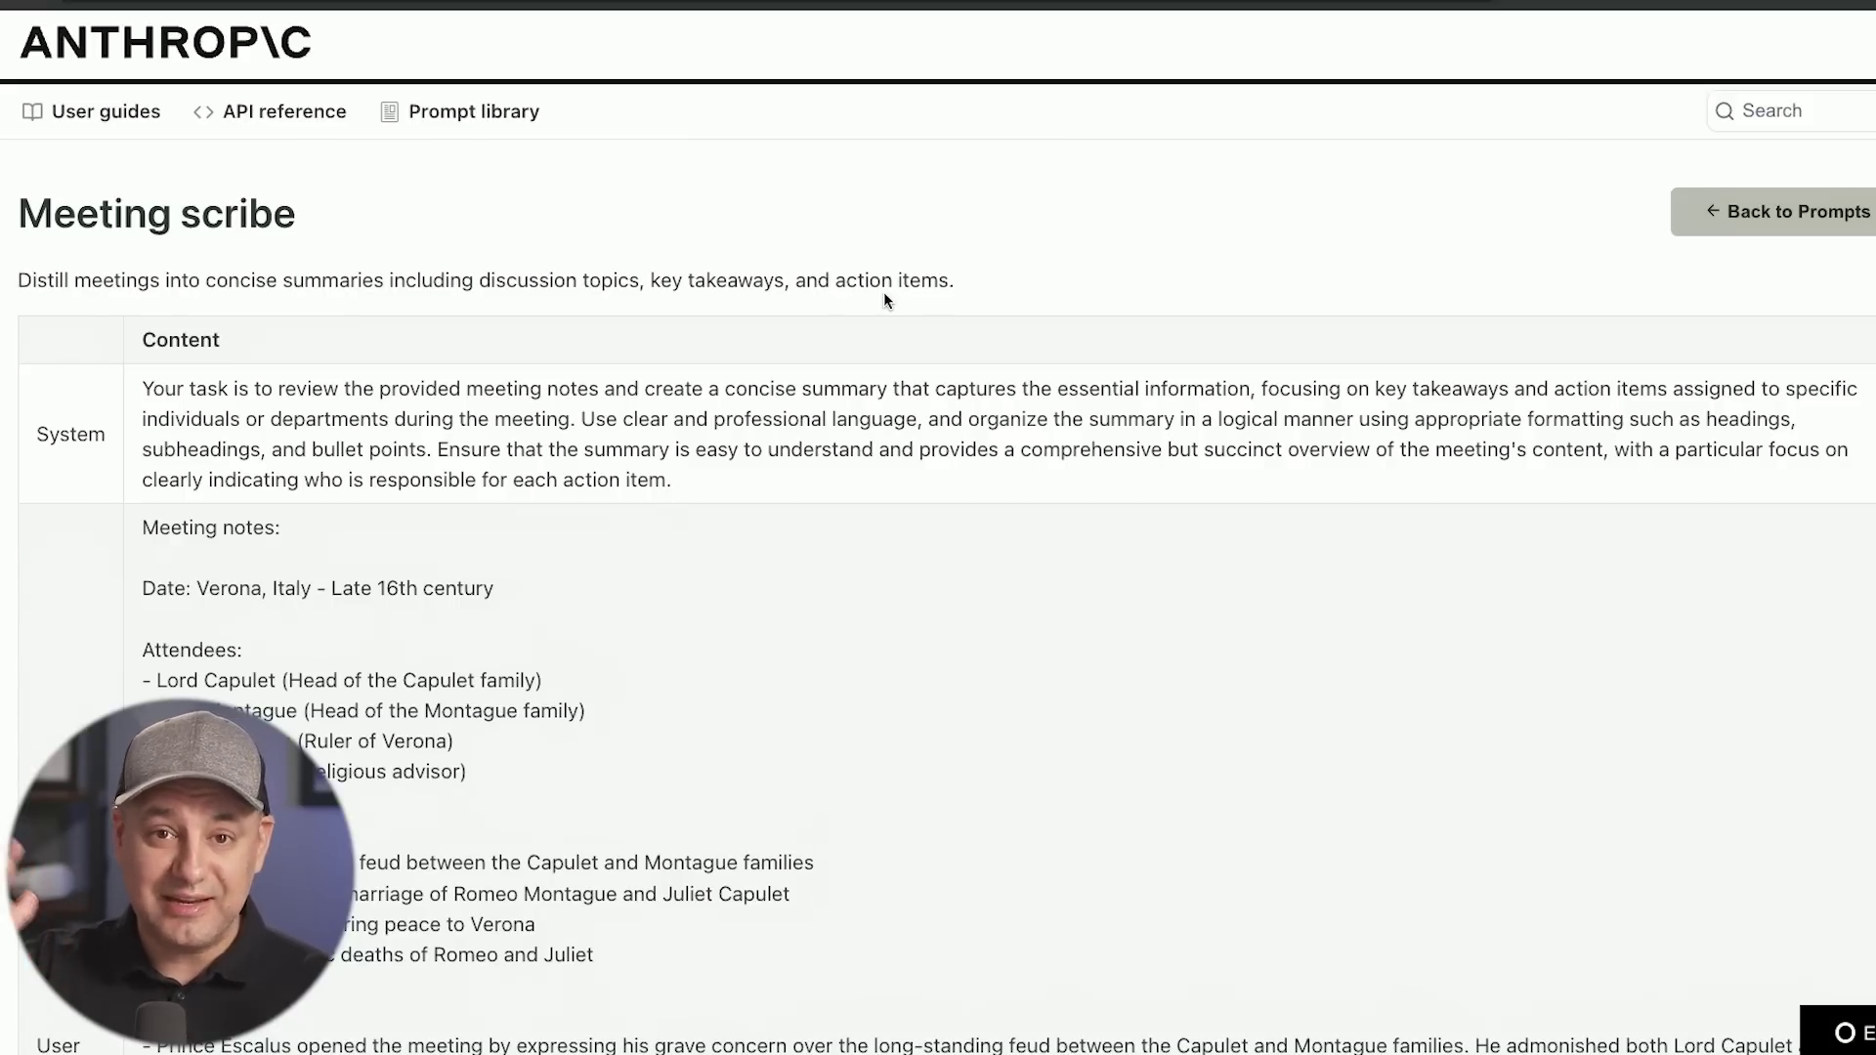
scroll(260, 338, "down", 2)
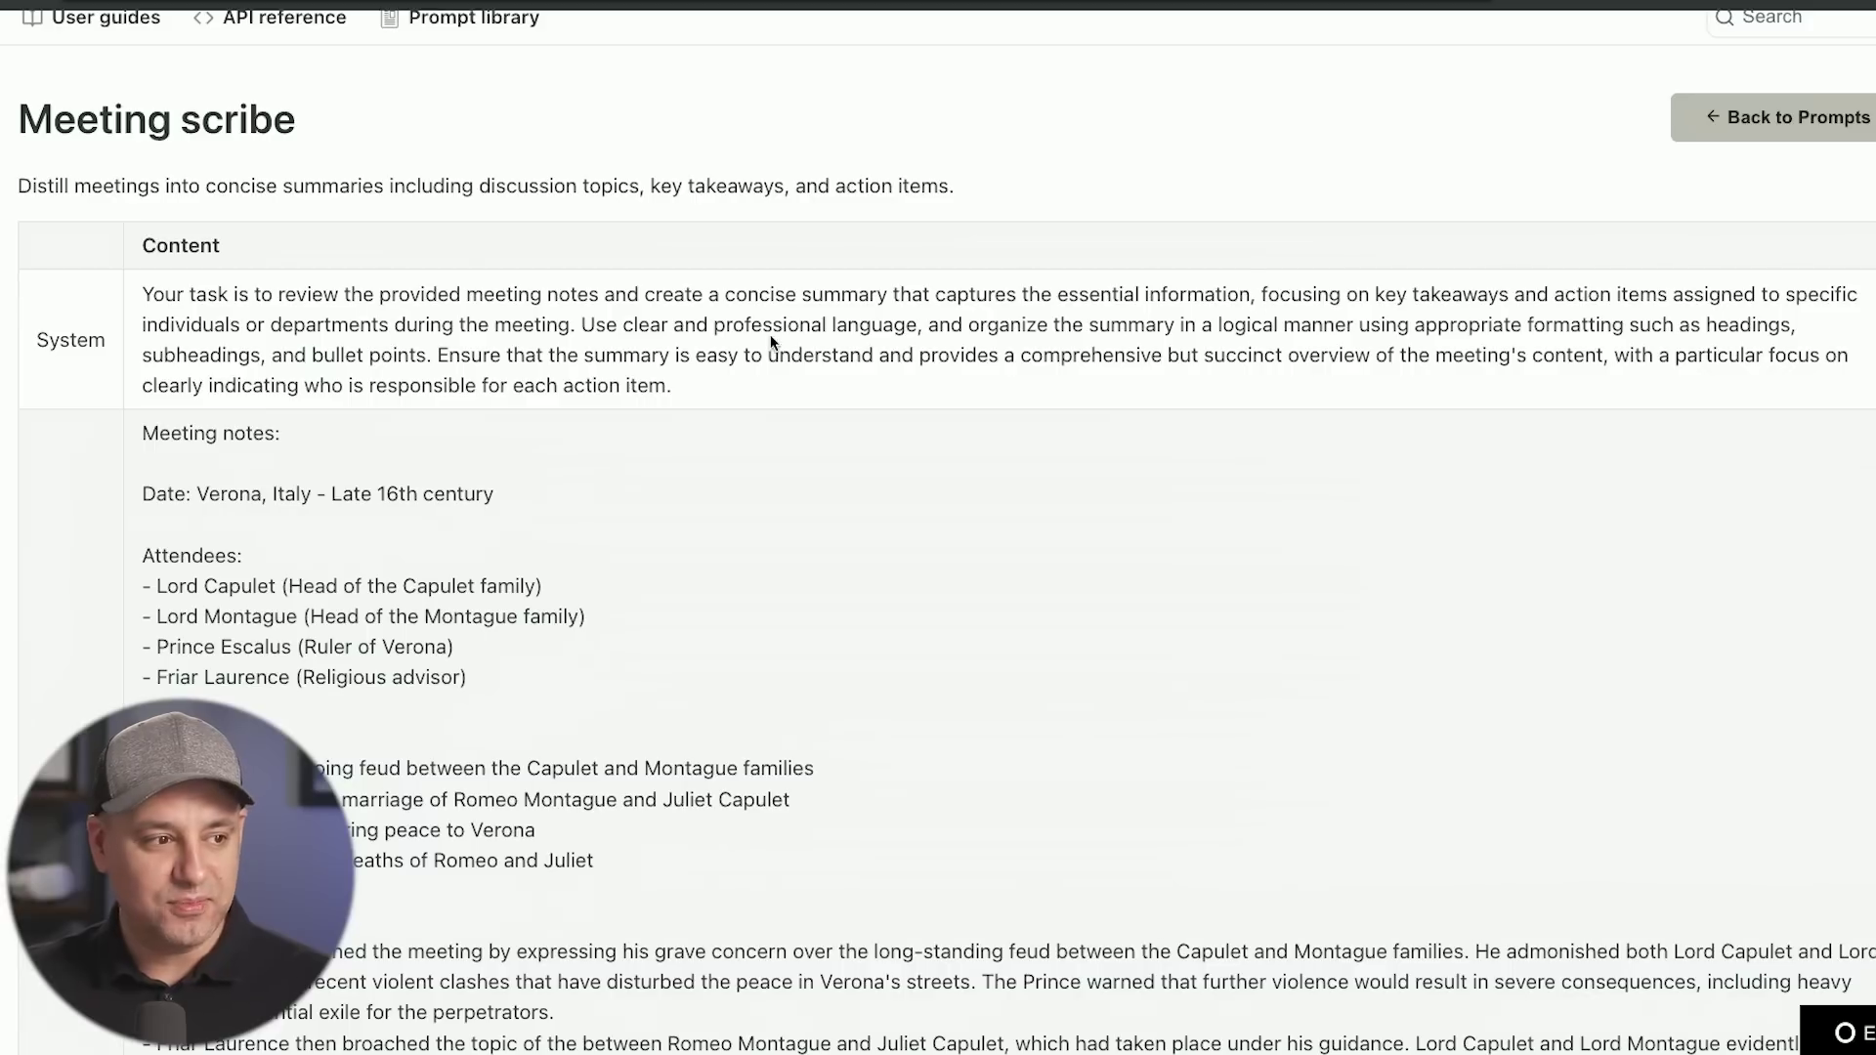
left_click_drag(144, 291, 776, 379)
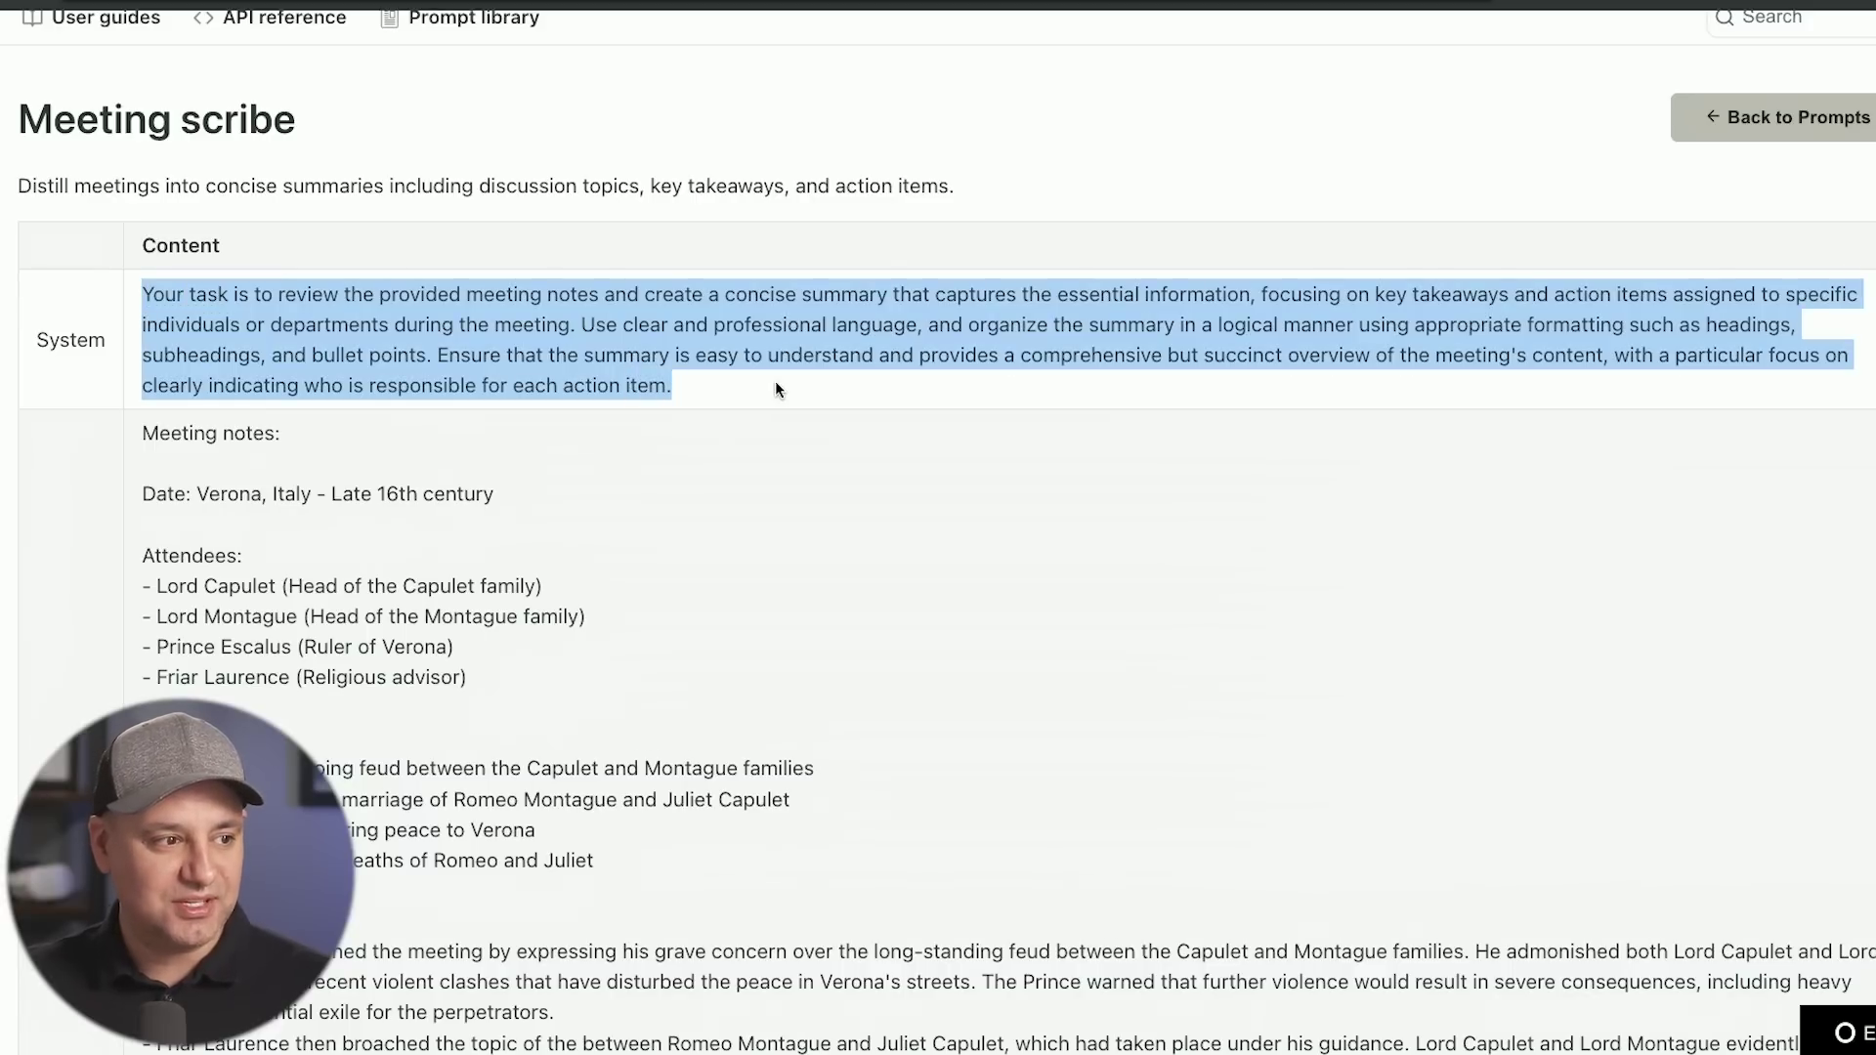
scroll(309, 419, "down", 2)
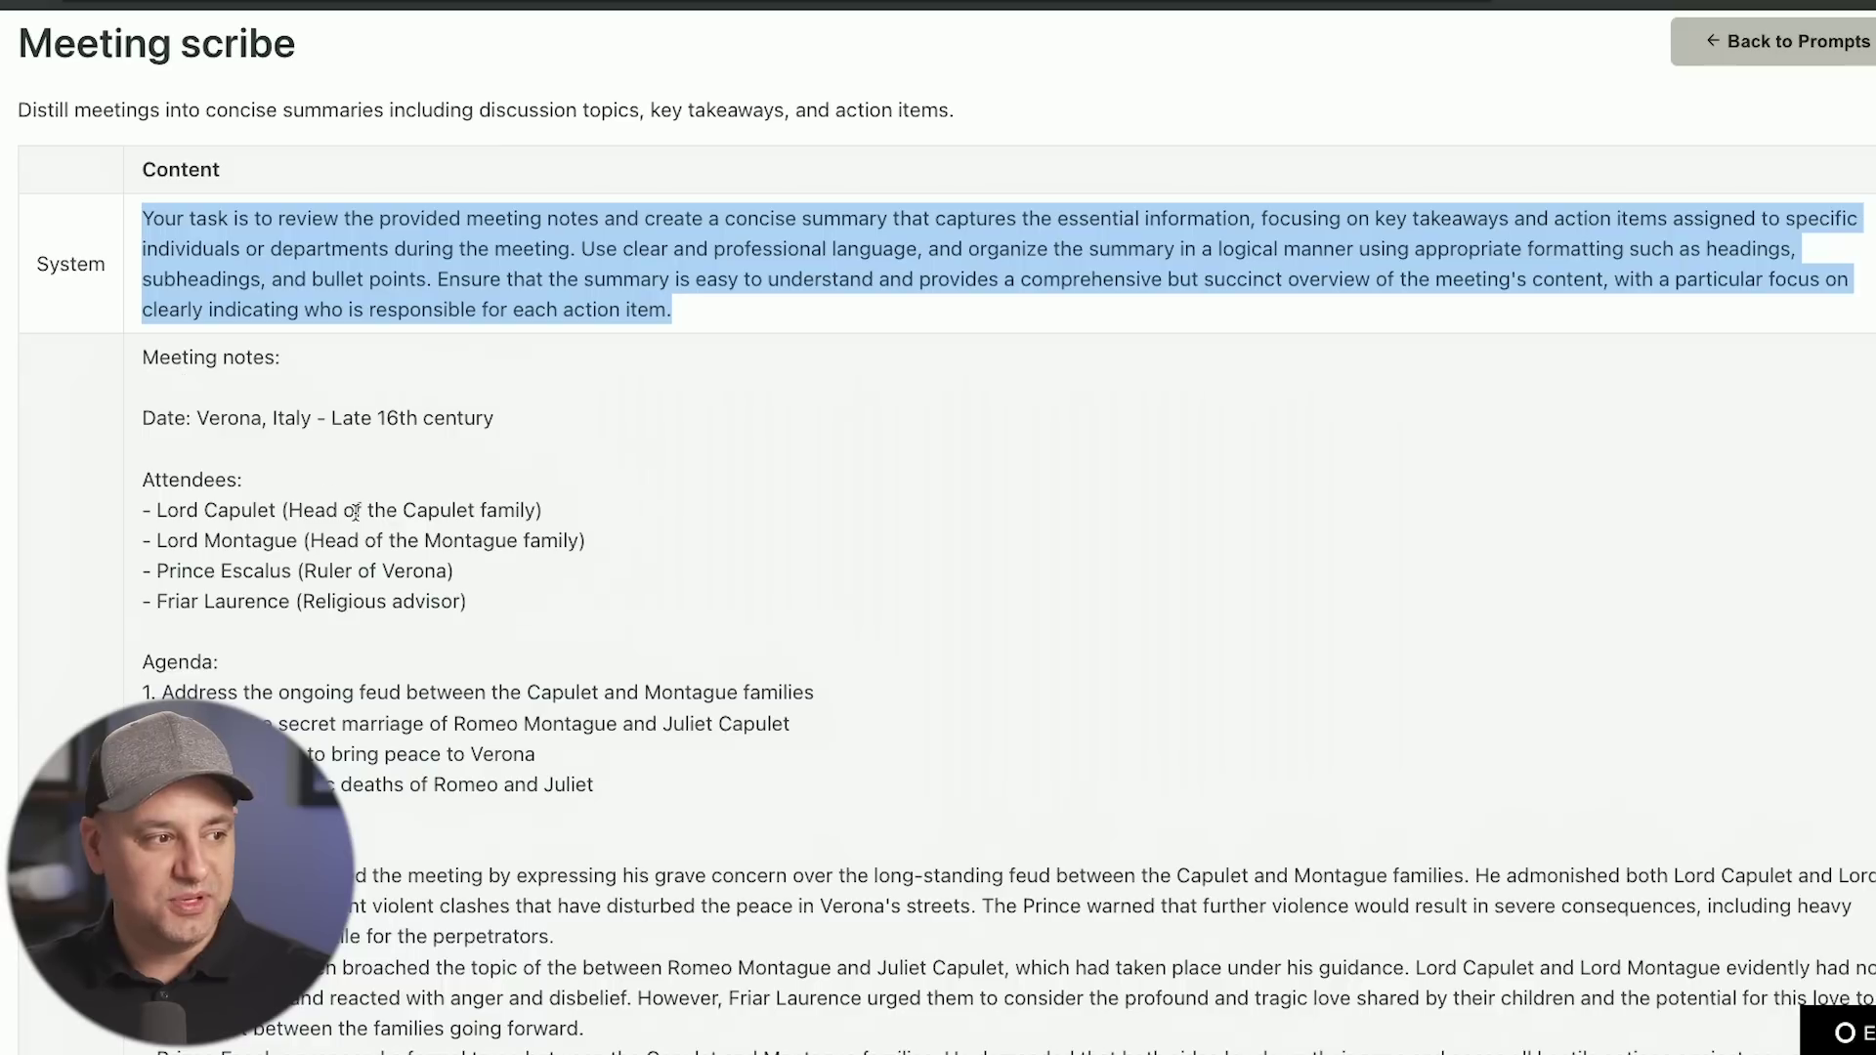
scroll(279, 449, "down", 4)
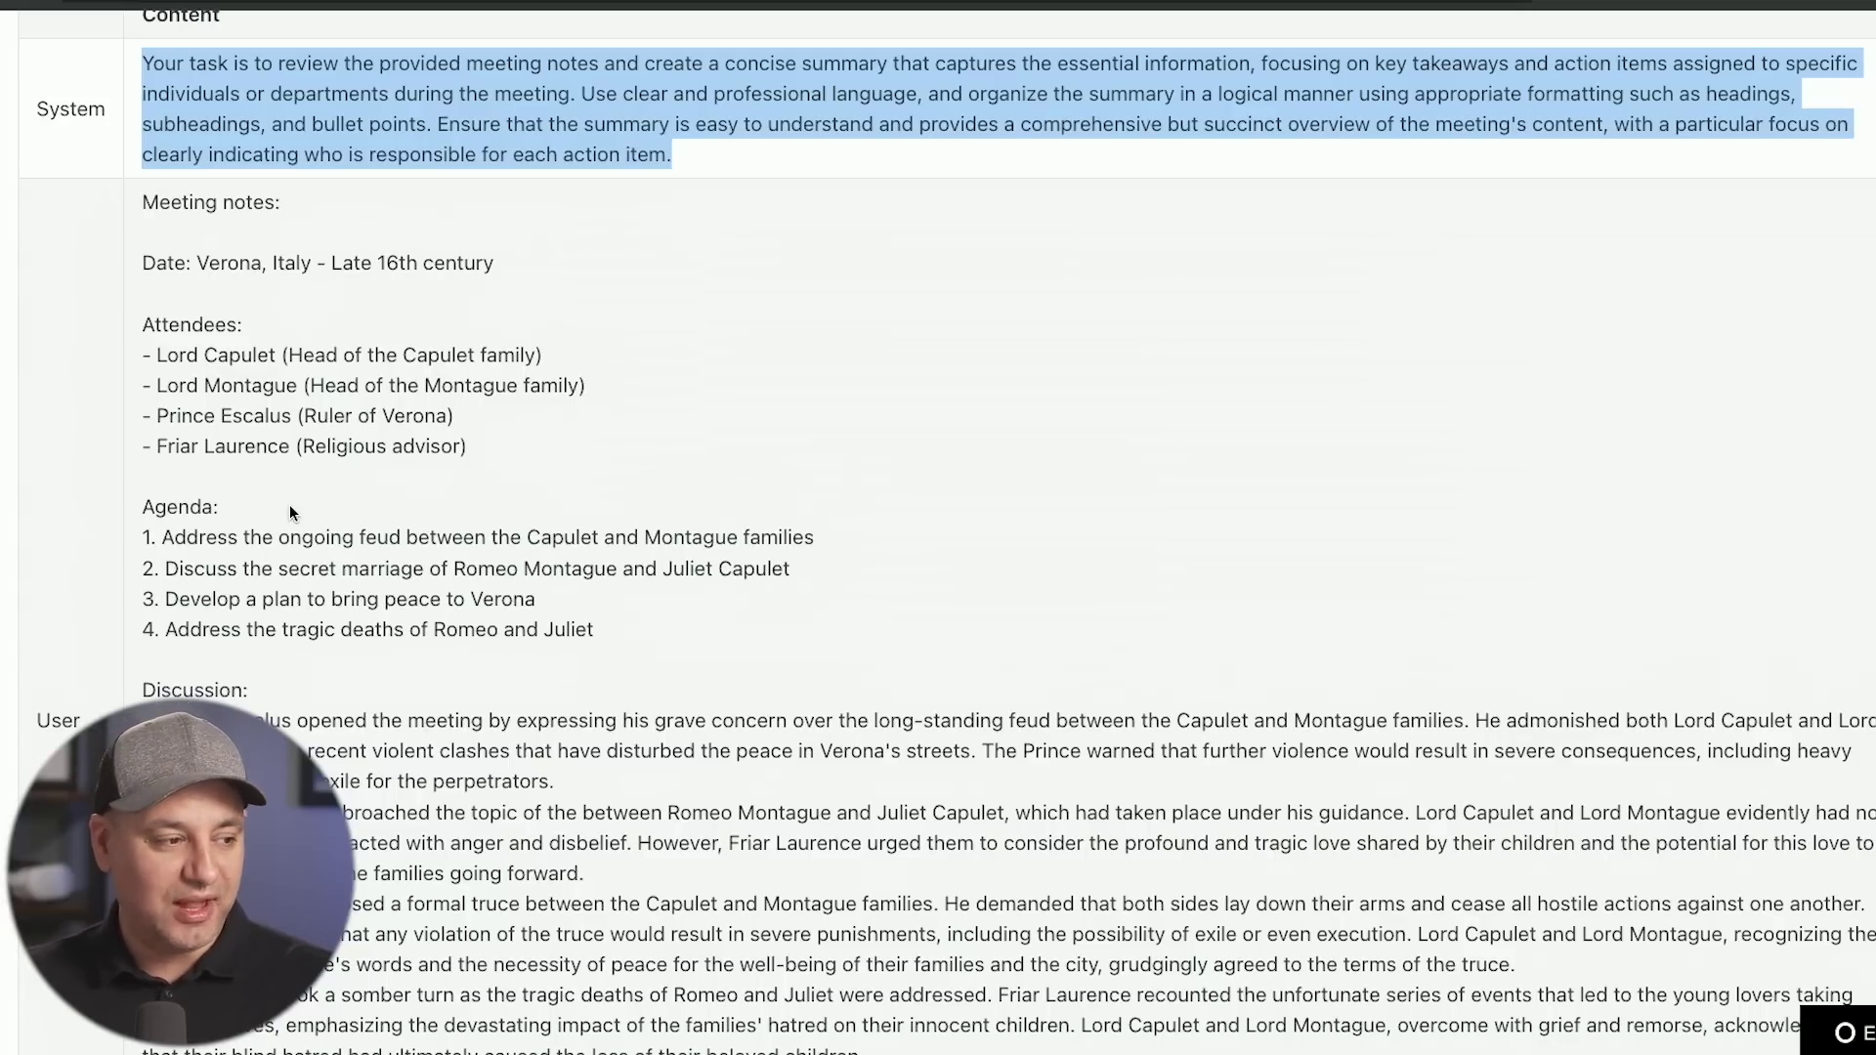
scroll(289, 504, "down", 5)
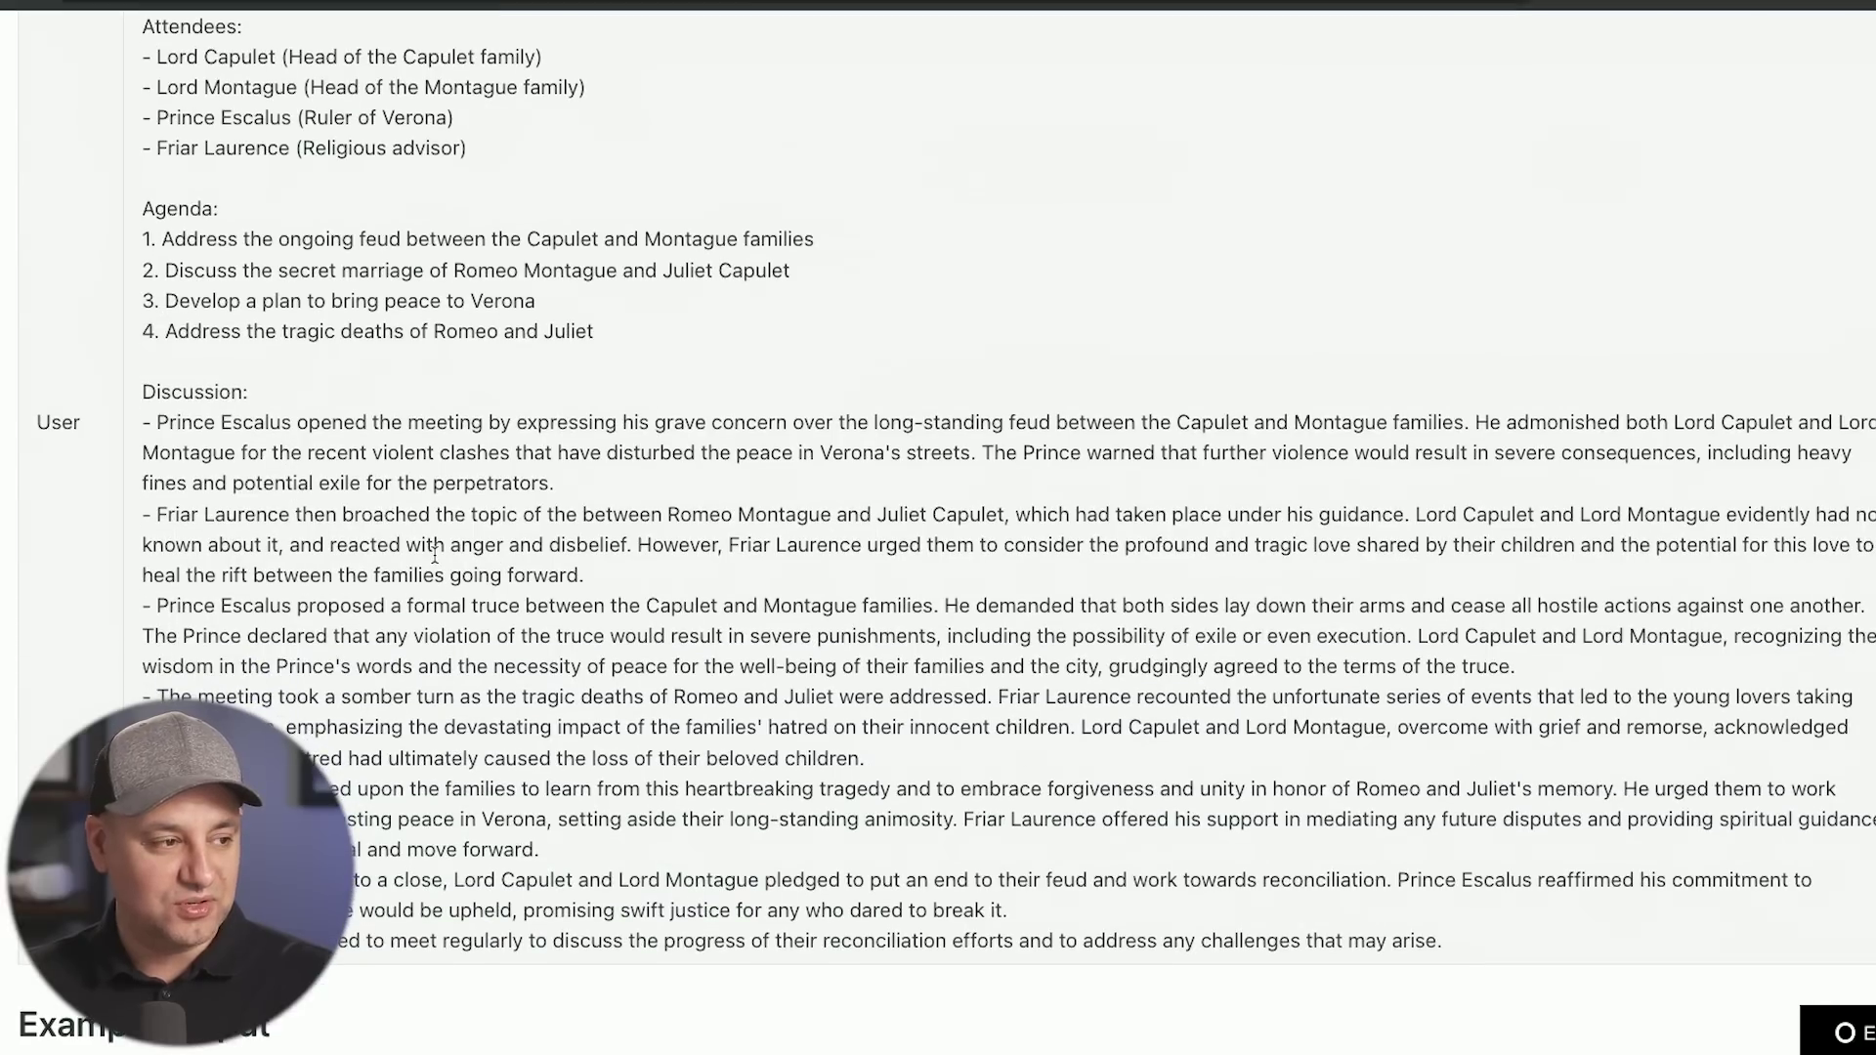
scroll(435, 548, "up", 4)
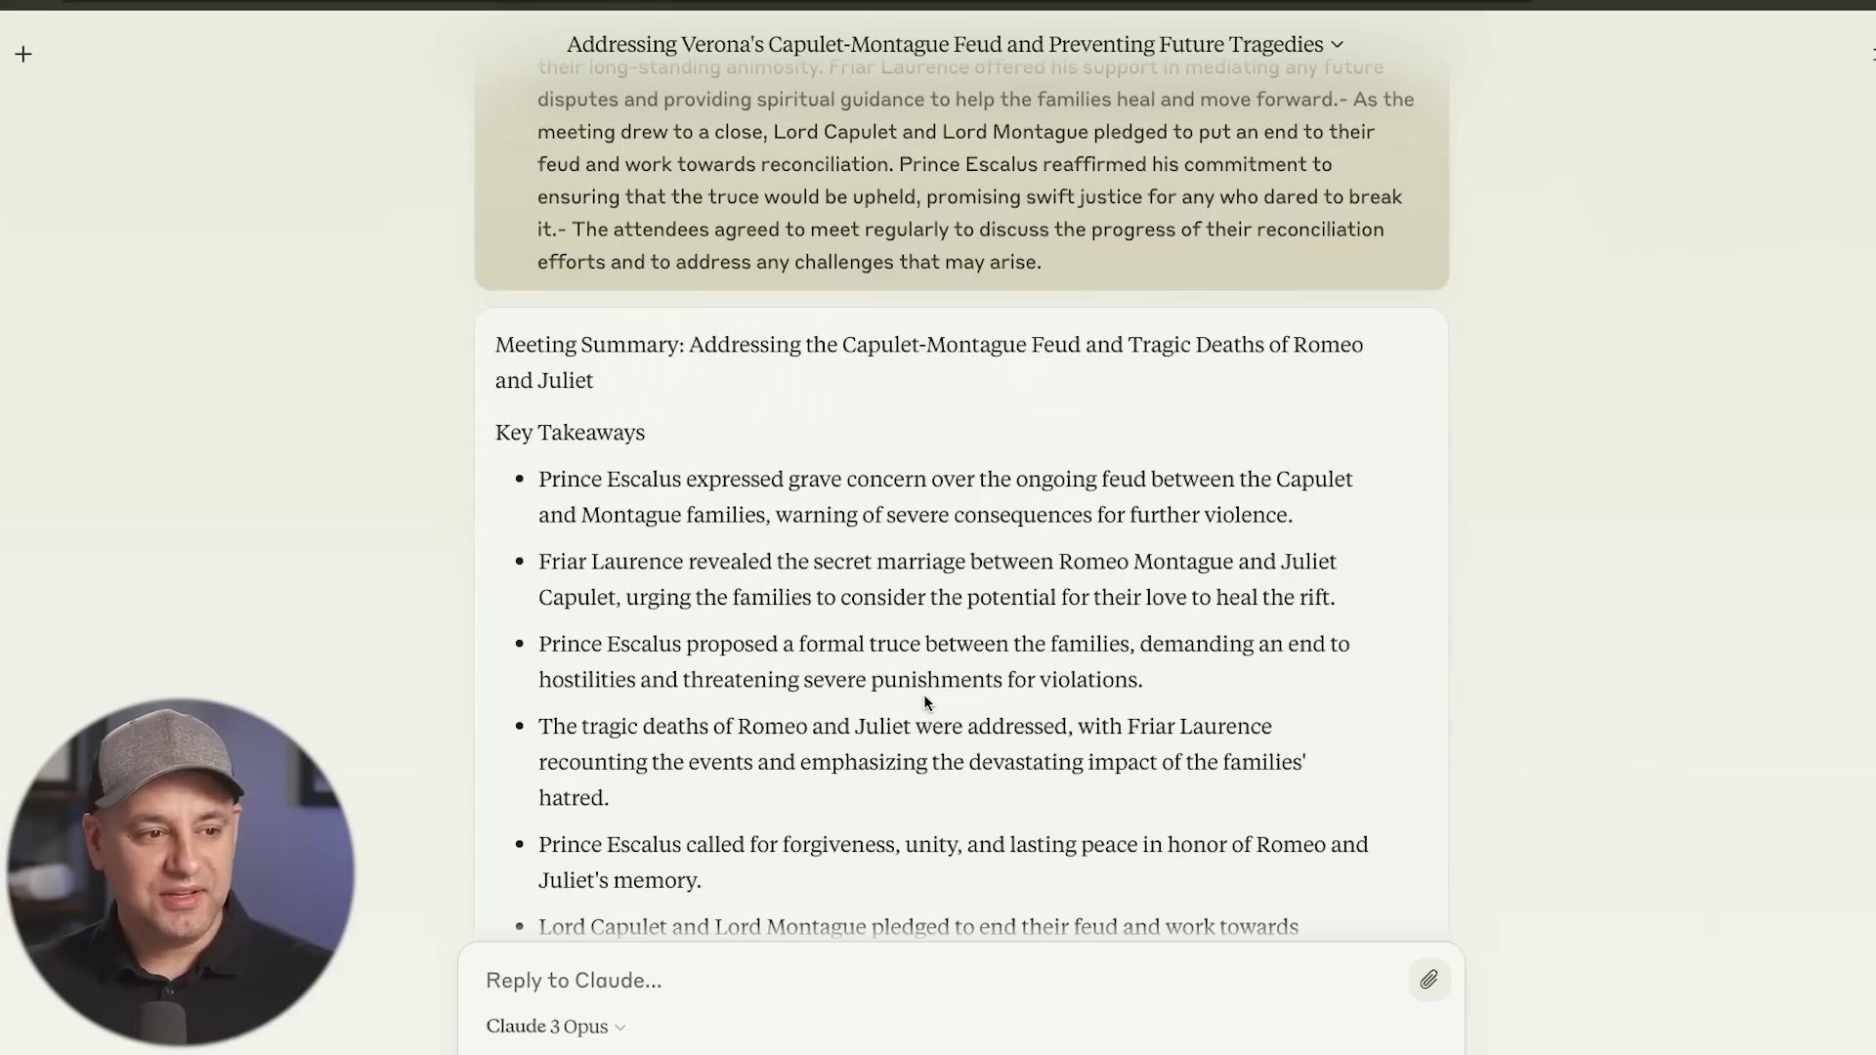
scroll(684, 440, "down", 3)
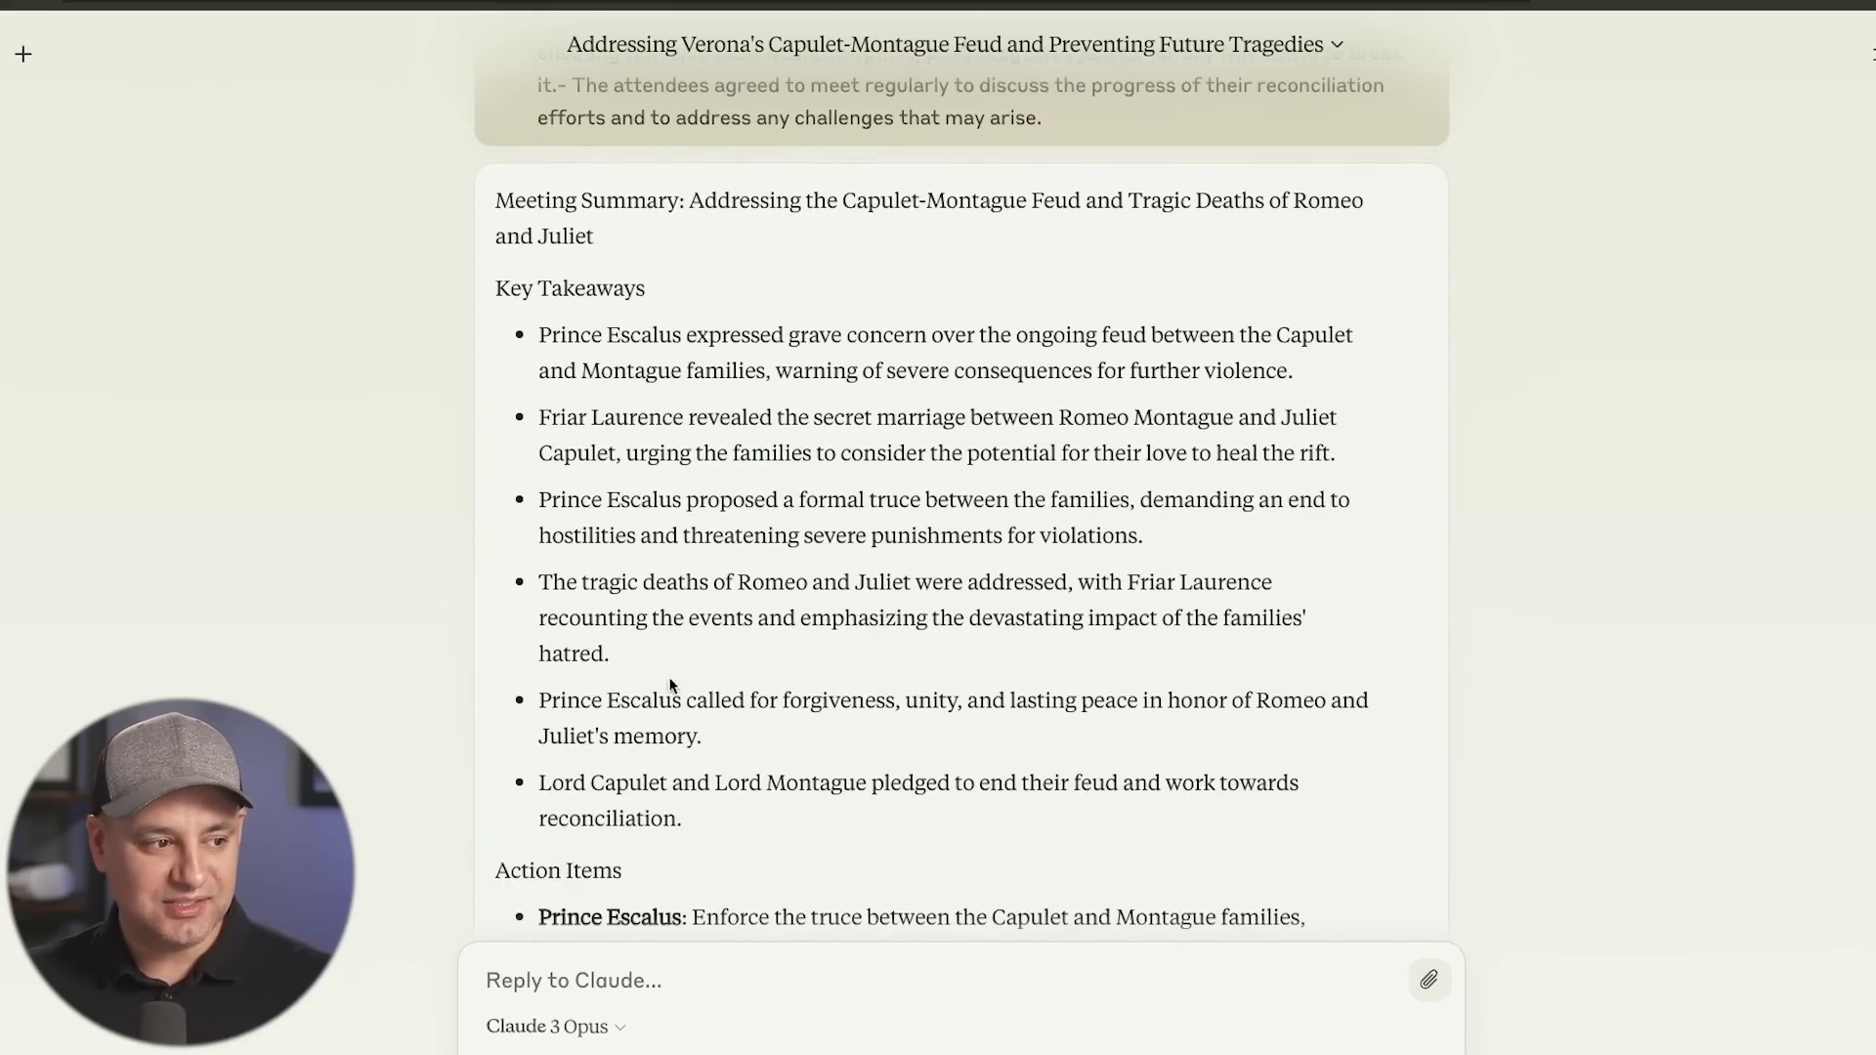
- Scroll through Claude's Capulet-Montague meeting summary and copy the reply
scroll(670, 684, "down", 4)
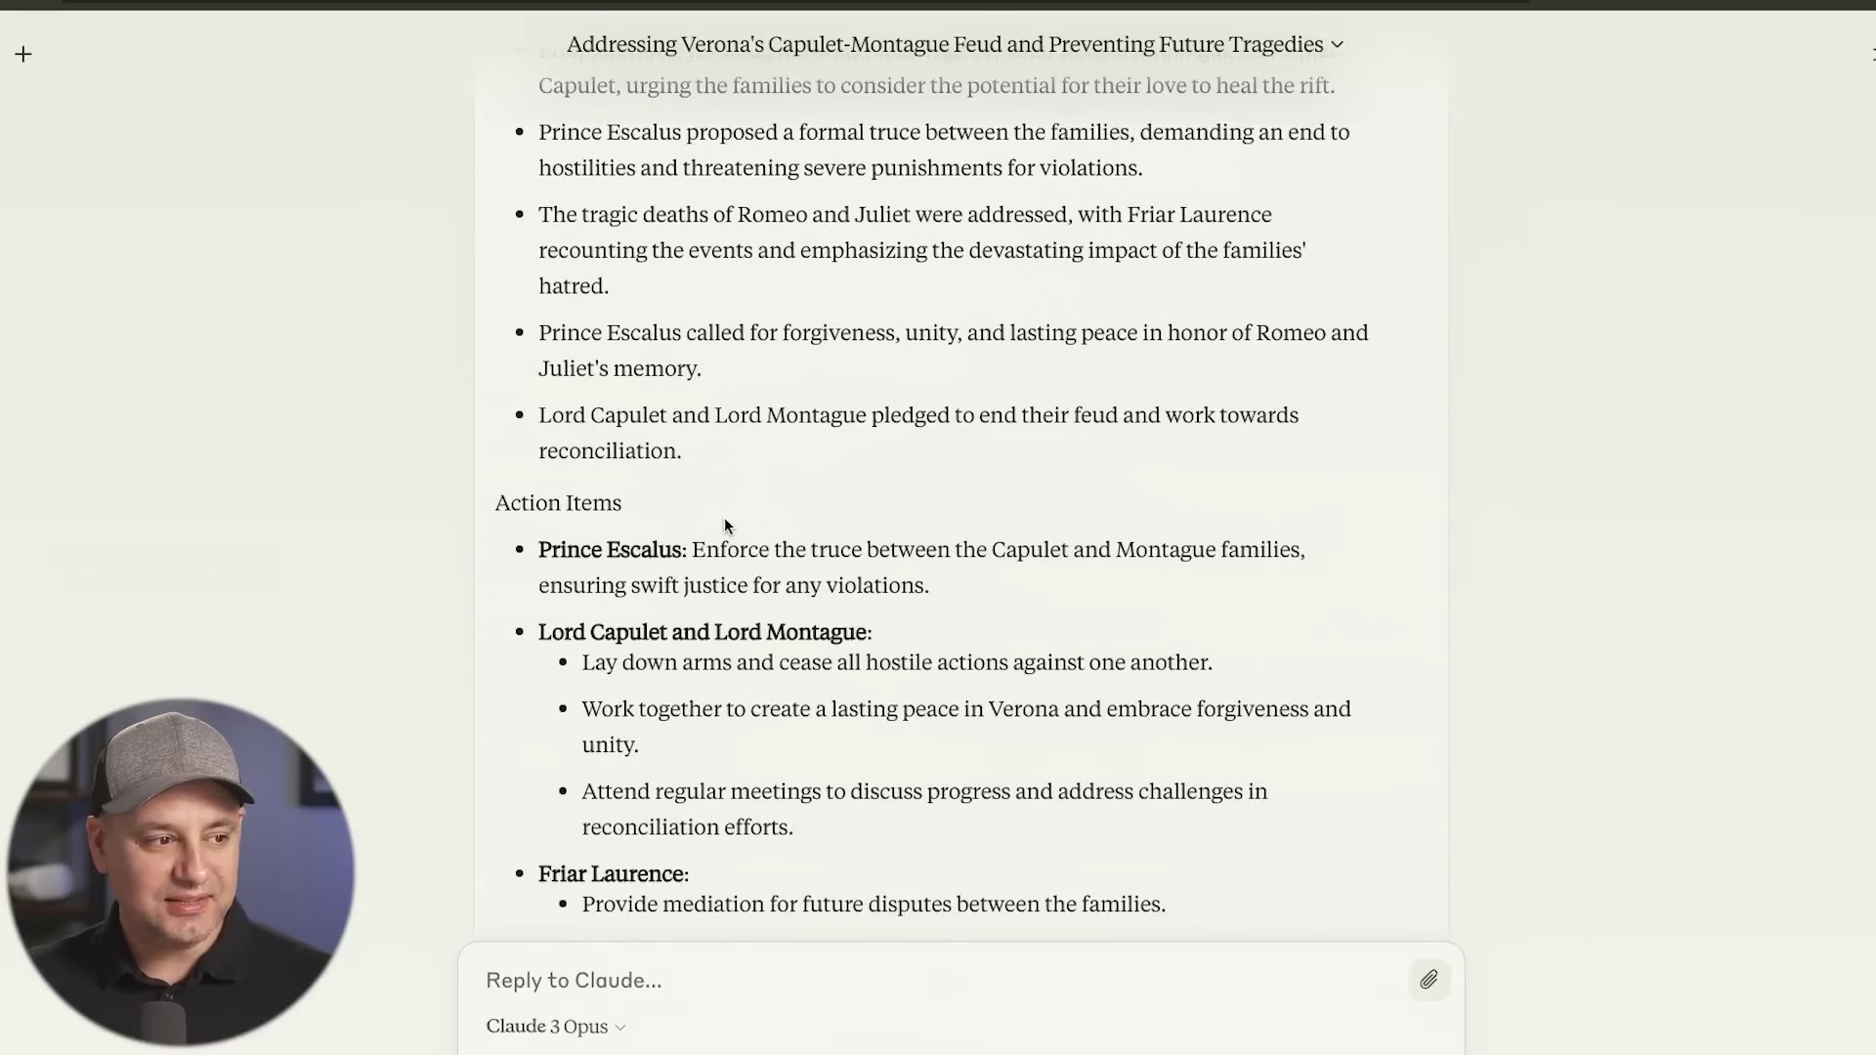
scroll(725, 526, "down", 1)
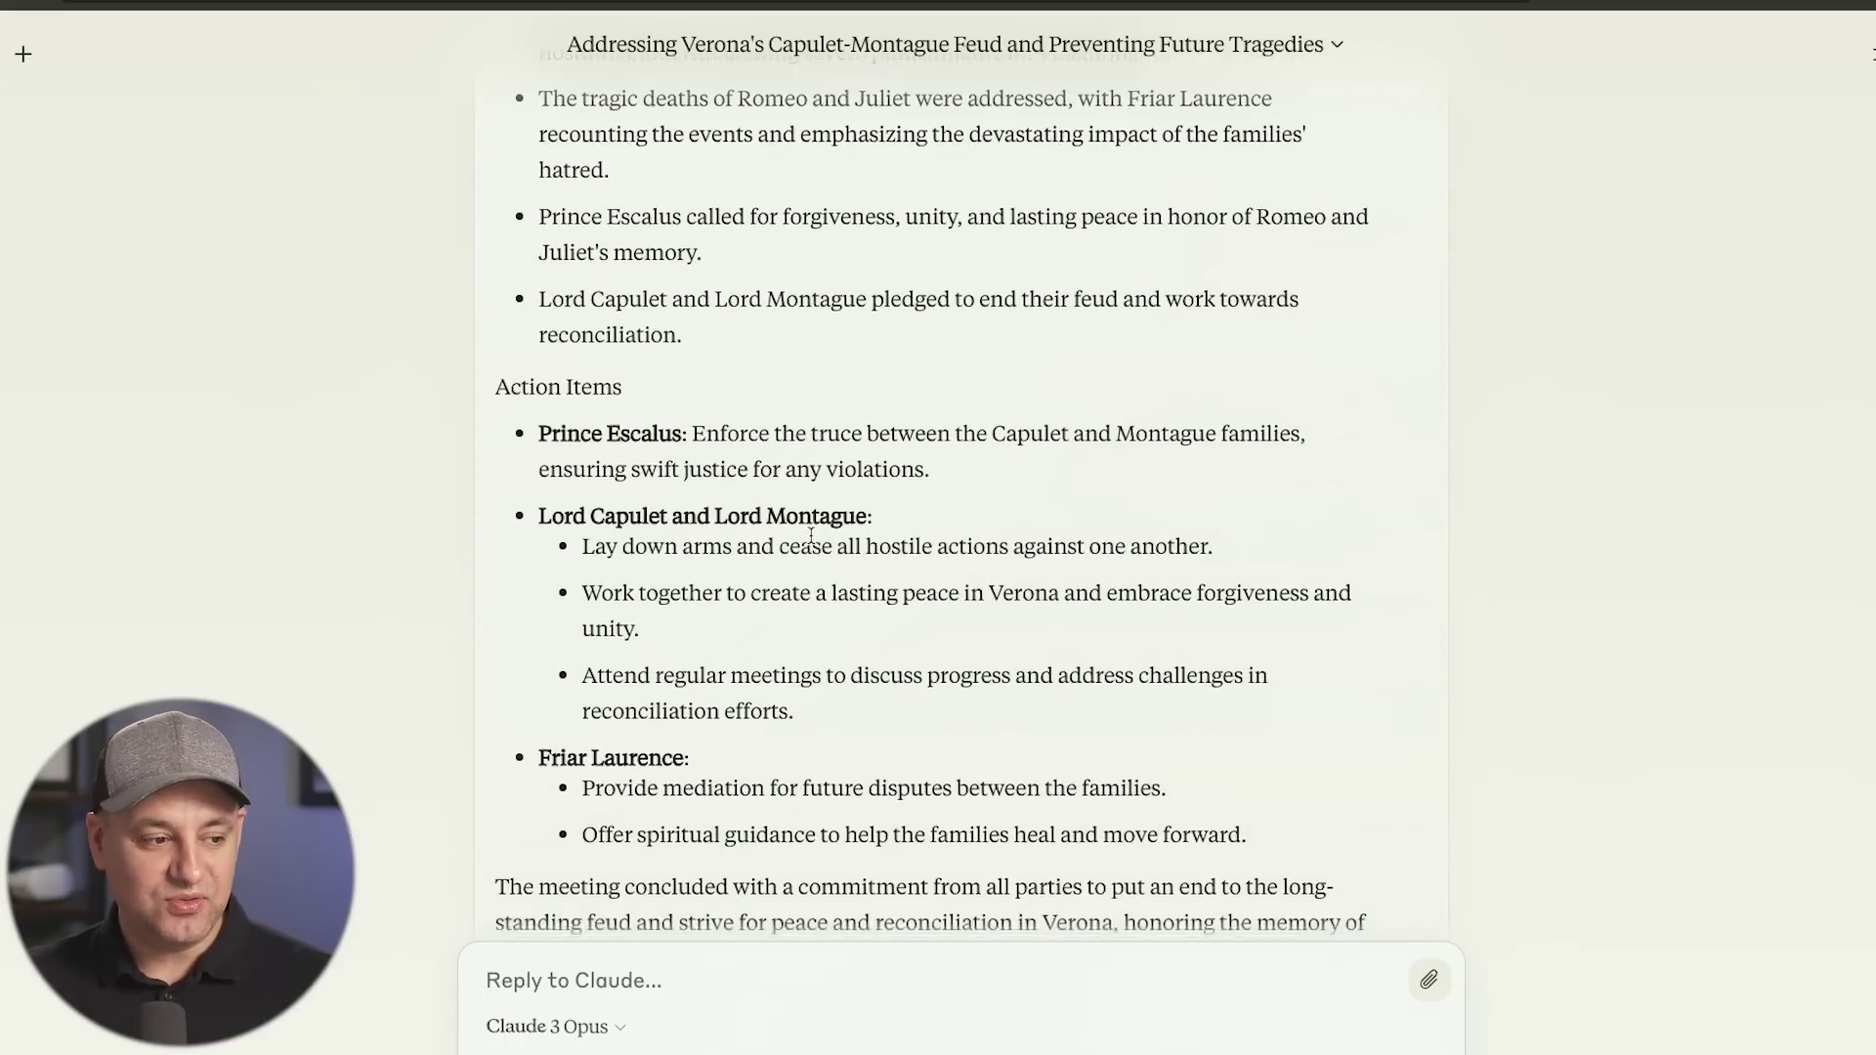
scroll(811, 534, "down", 2)
scroll(811, 533, "up", 3)
scroll(812, 533, "up", 1)
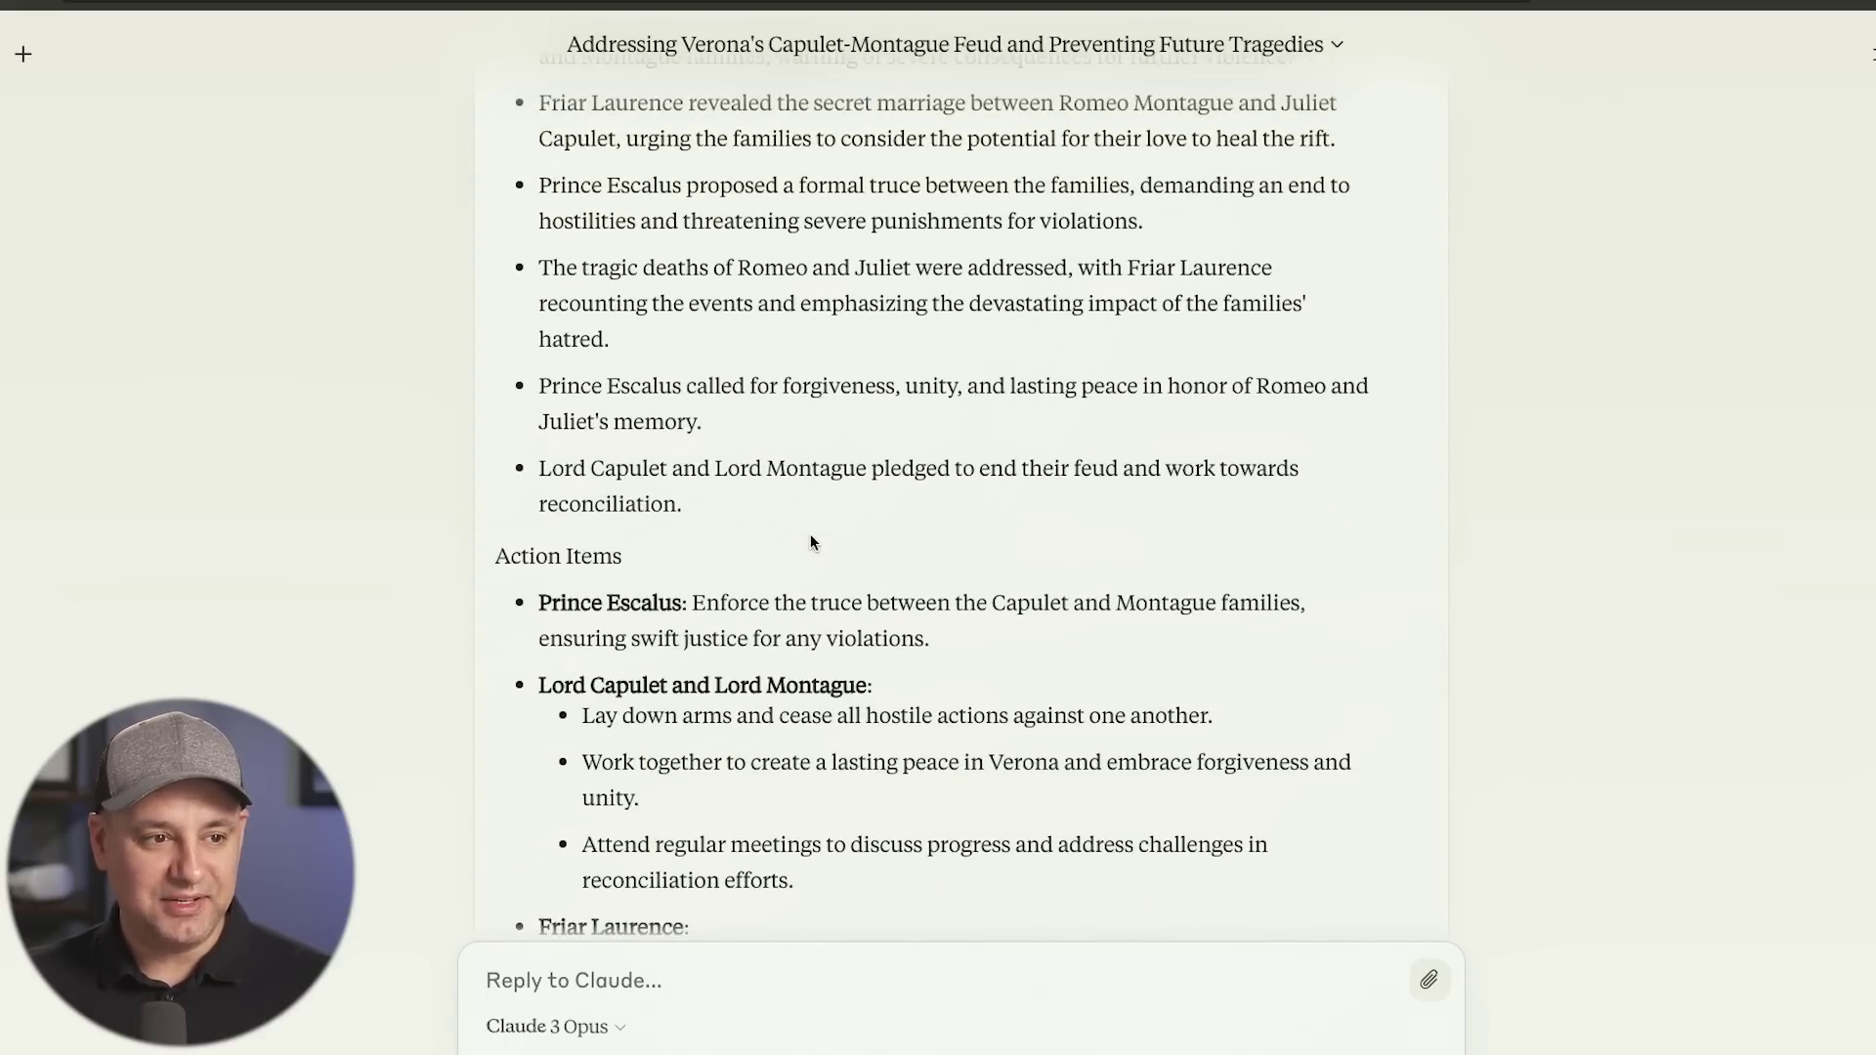
scroll(811, 533, "up", 2)
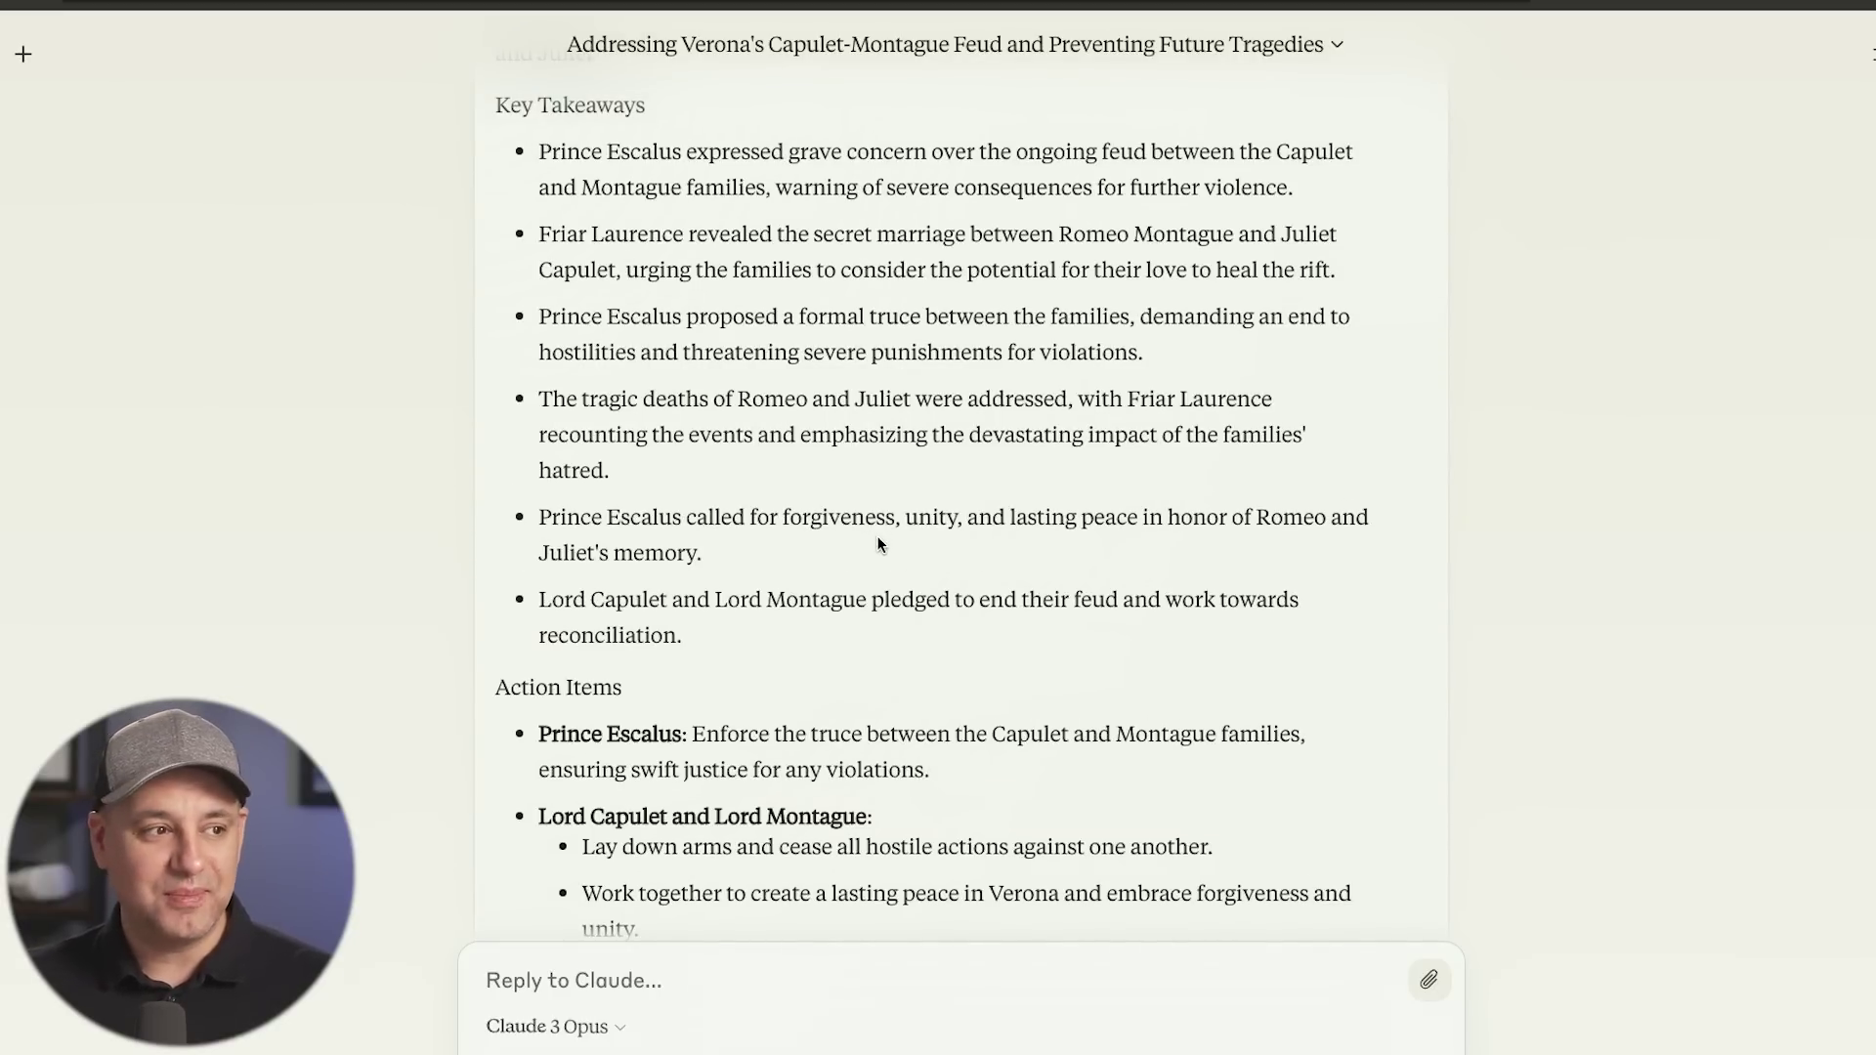
scroll(877, 540, "up", 1)
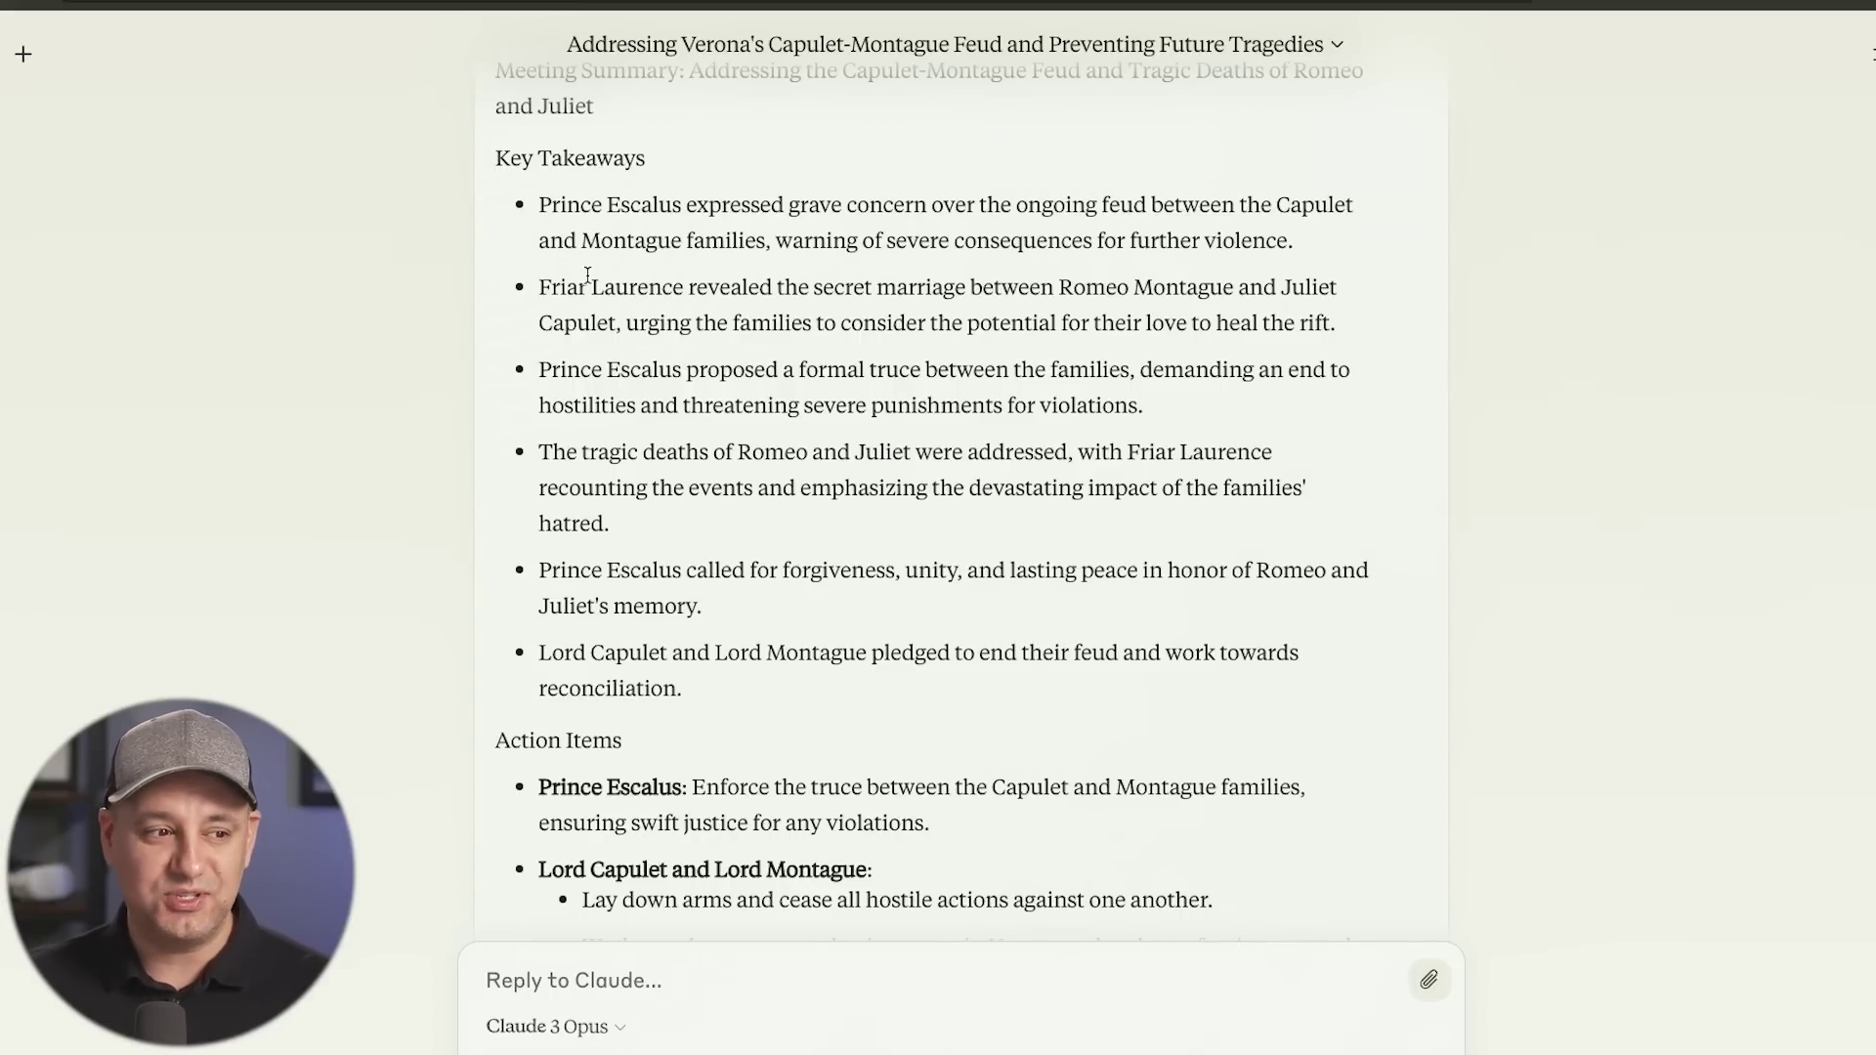
scroll(1432, 743, "down", 5)
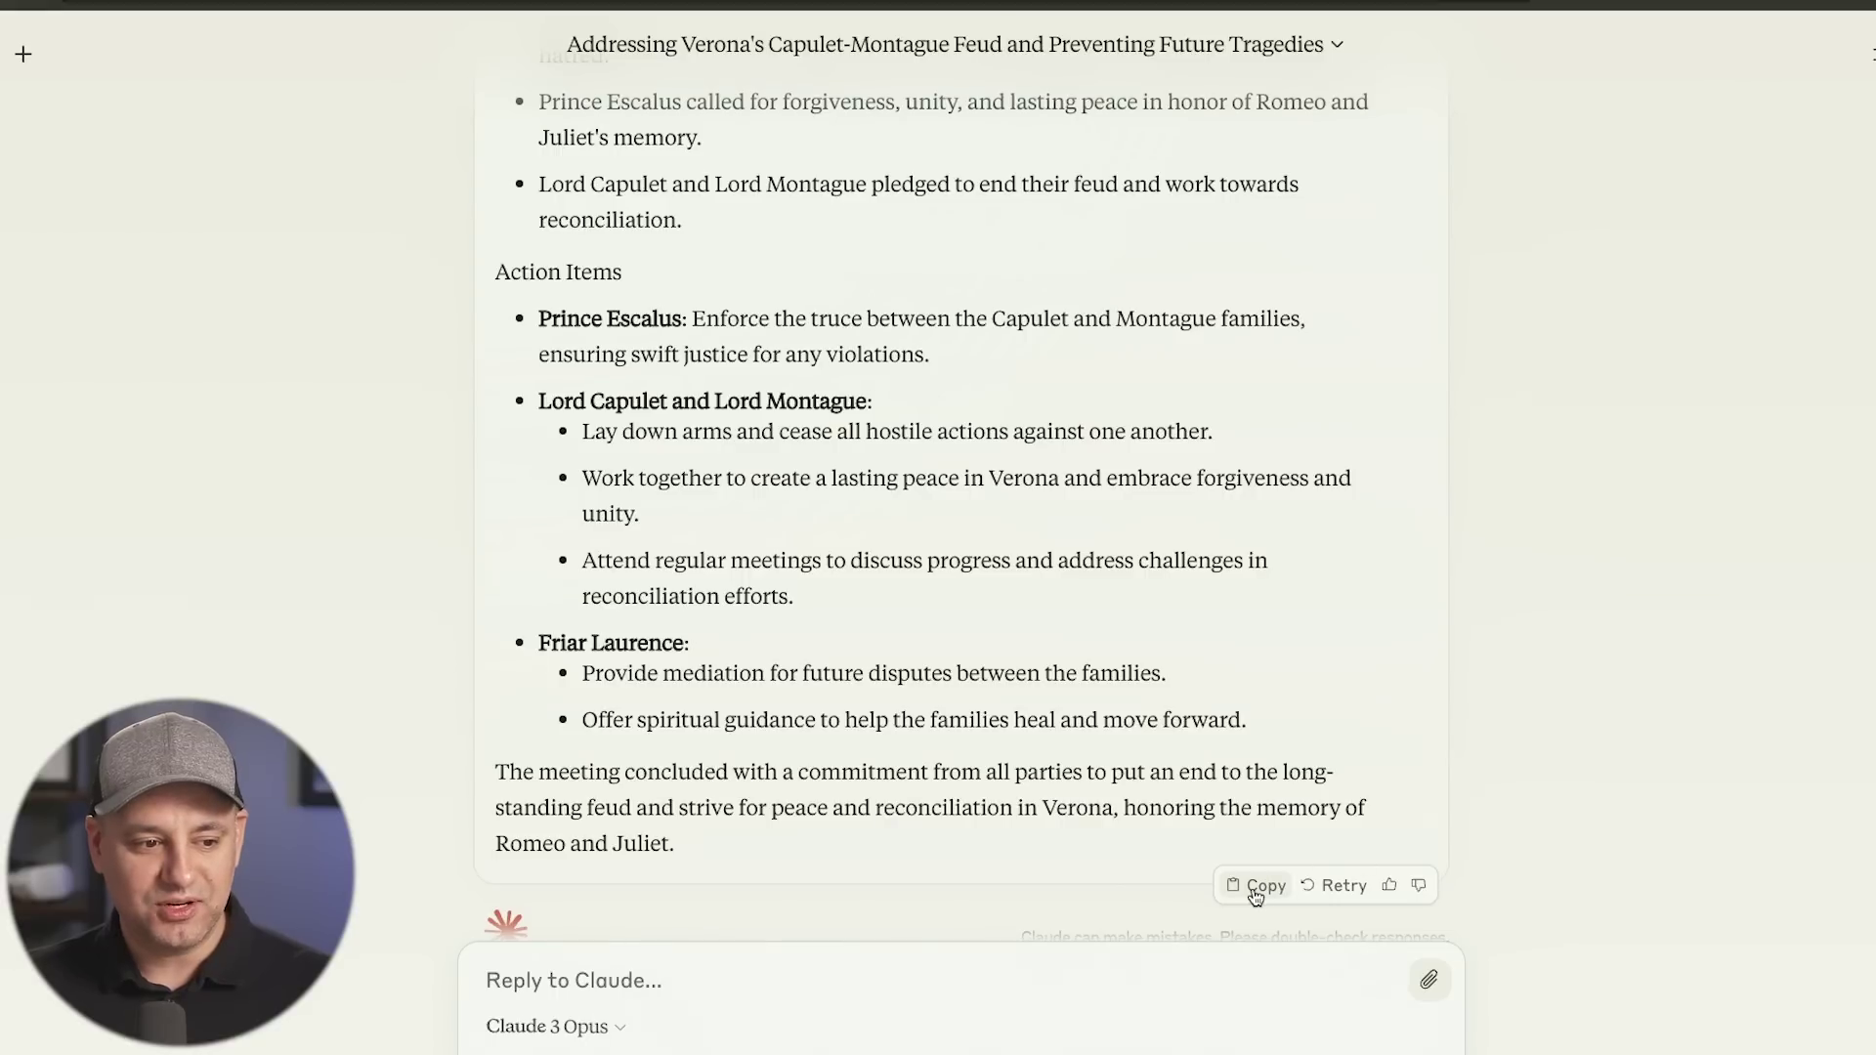
left_click(1256, 886)
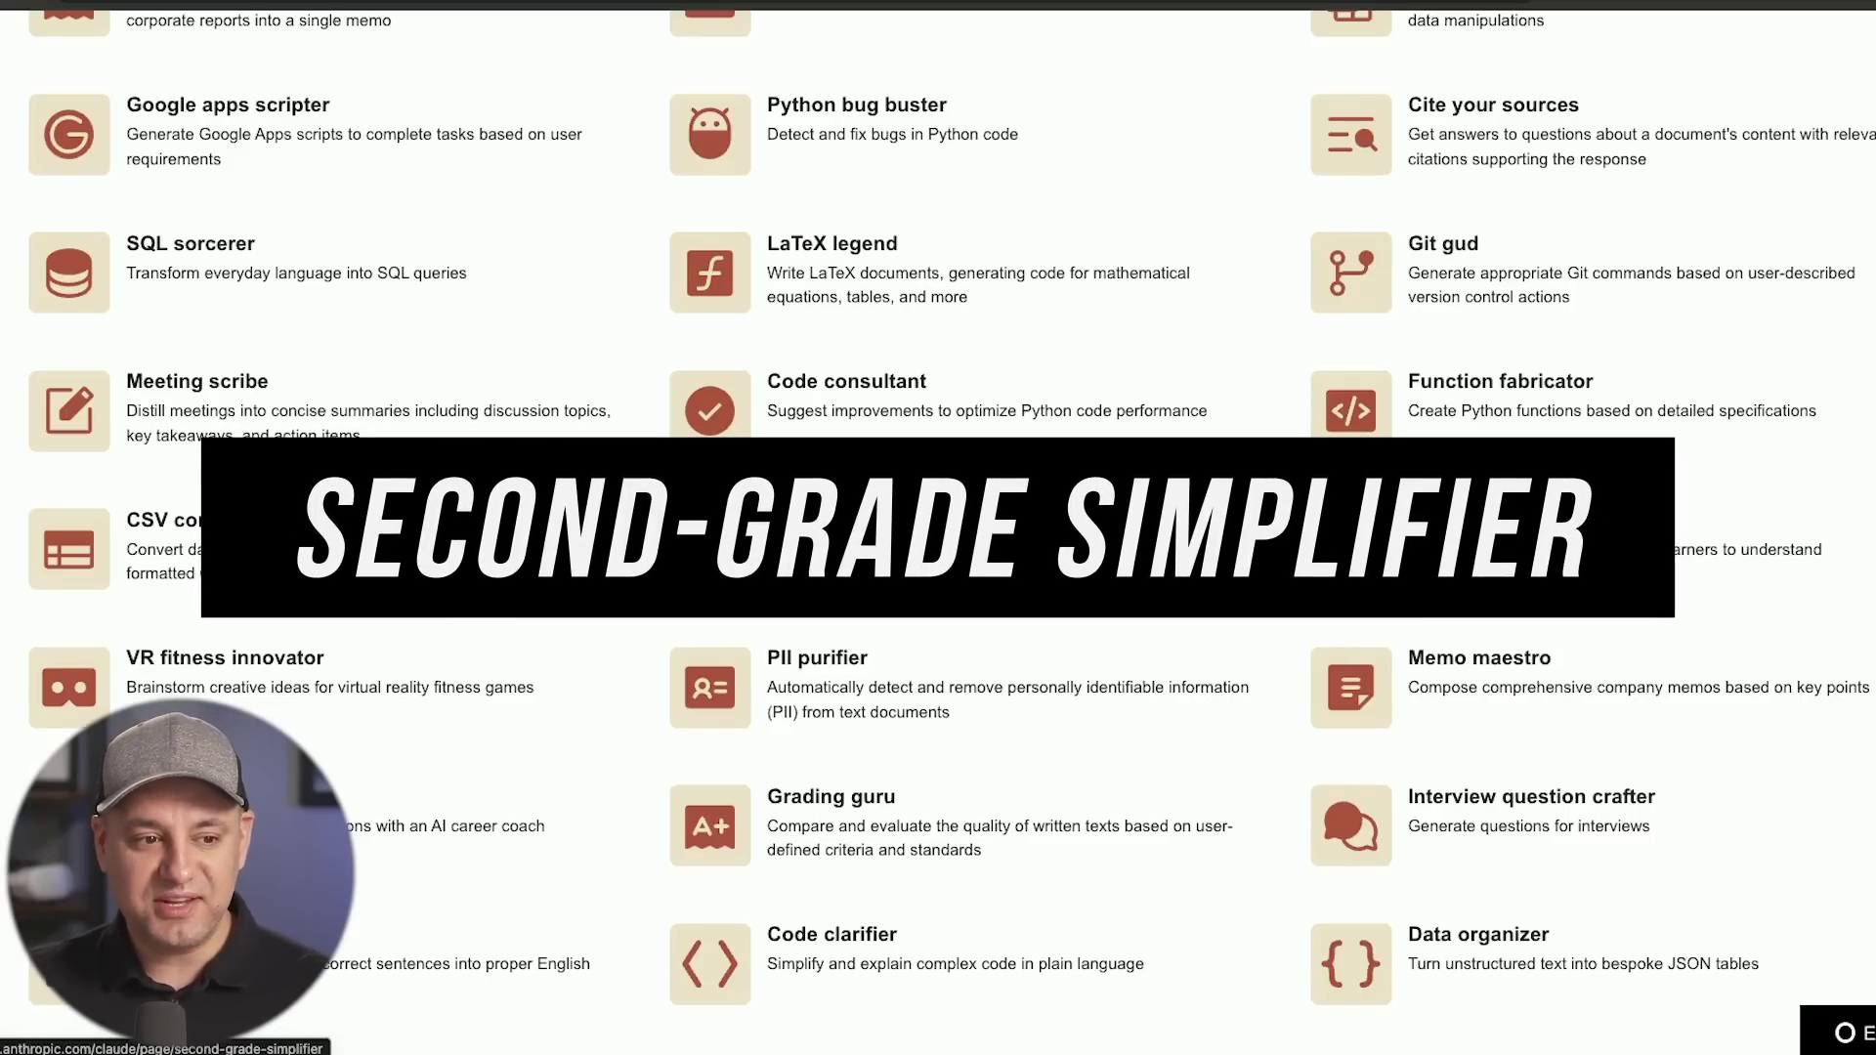
- Open the Second-grade simplifier prompt and highlight its grades 3-5 System text and mitochondria example
left_click(1446, 523)
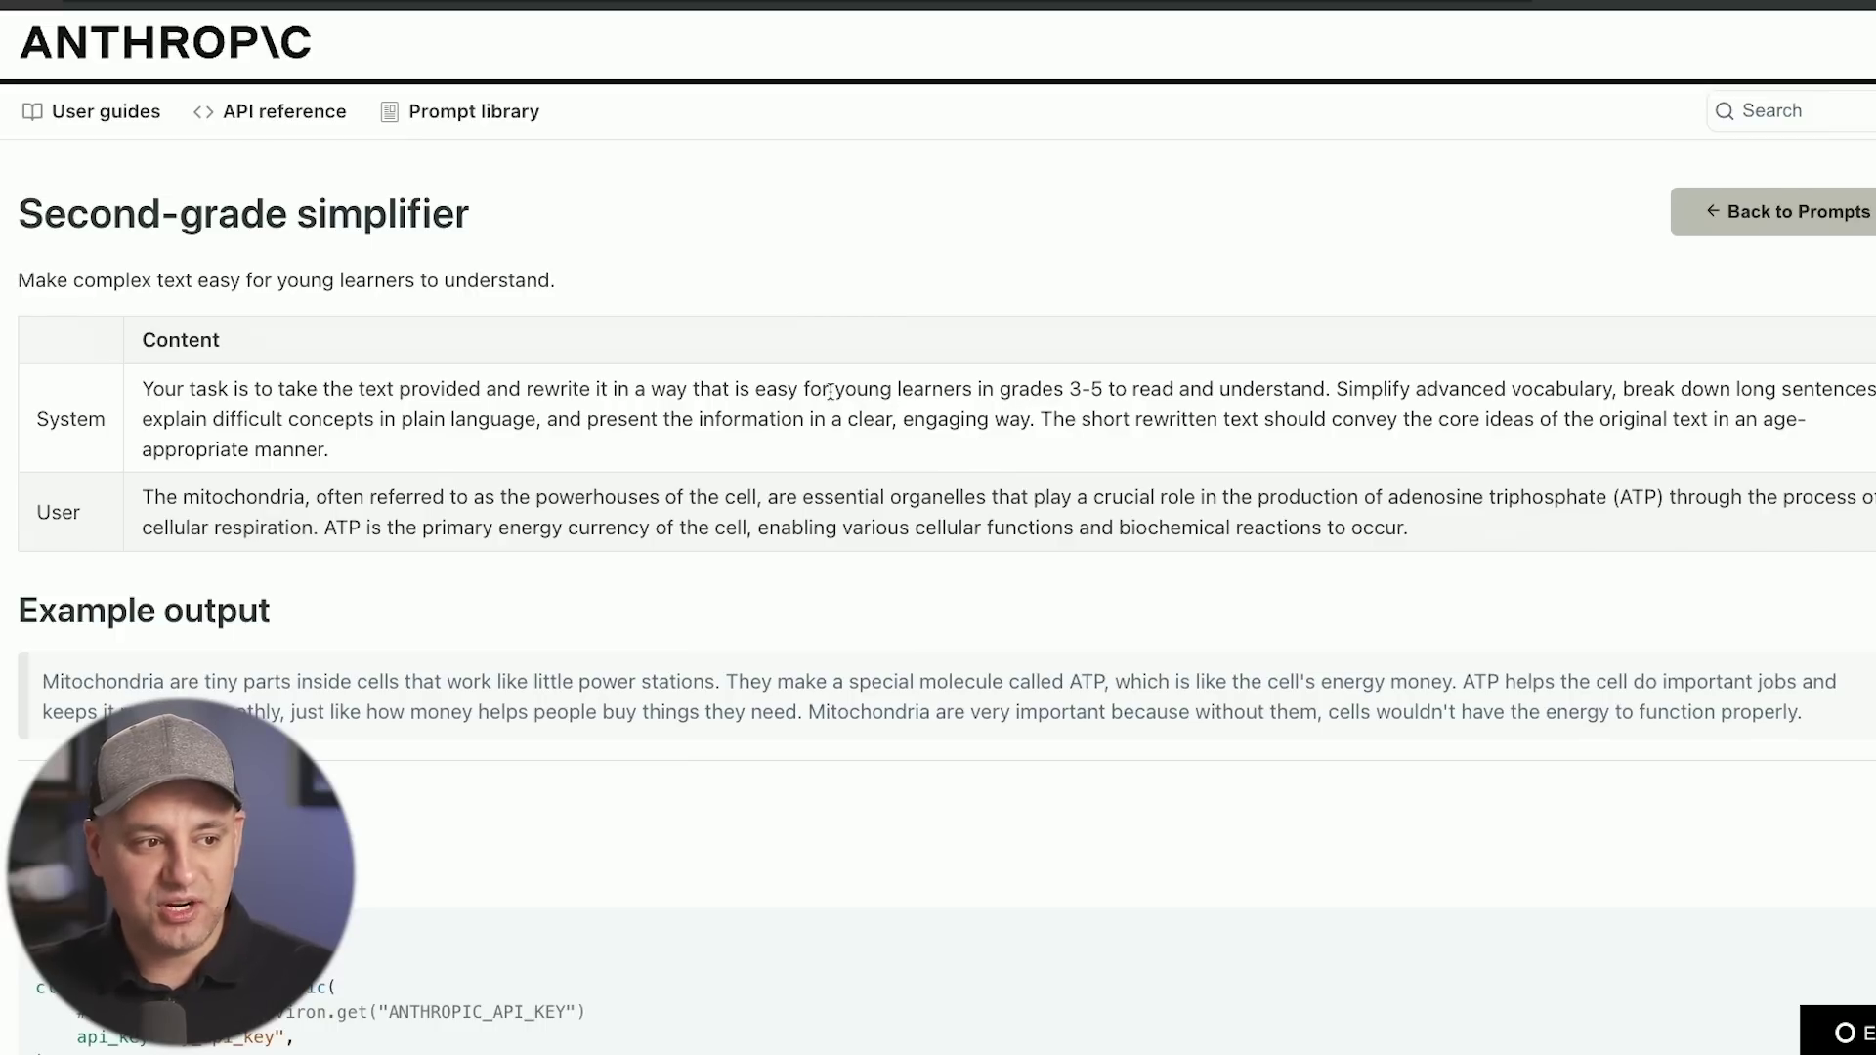
left_click_drag(835, 389, 1102, 391)
left_click(1087, 391)
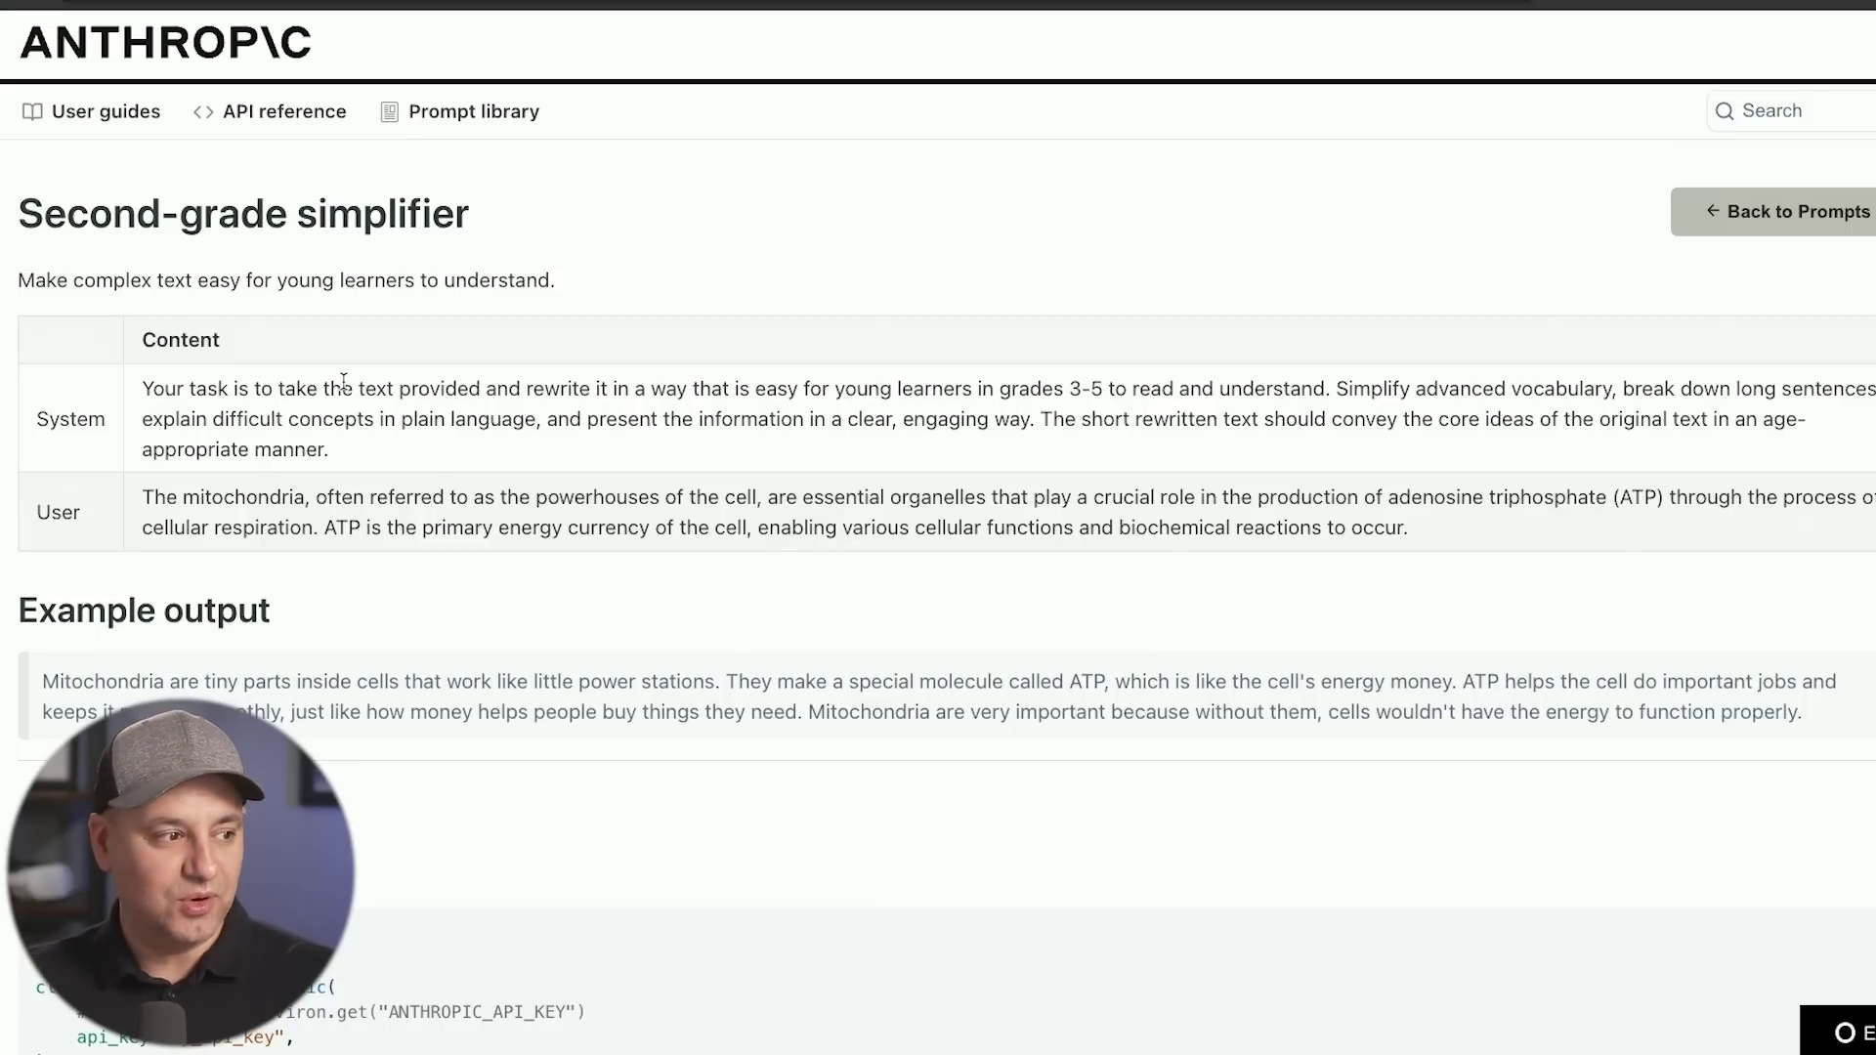
scroll(277, 570, "down", 1)
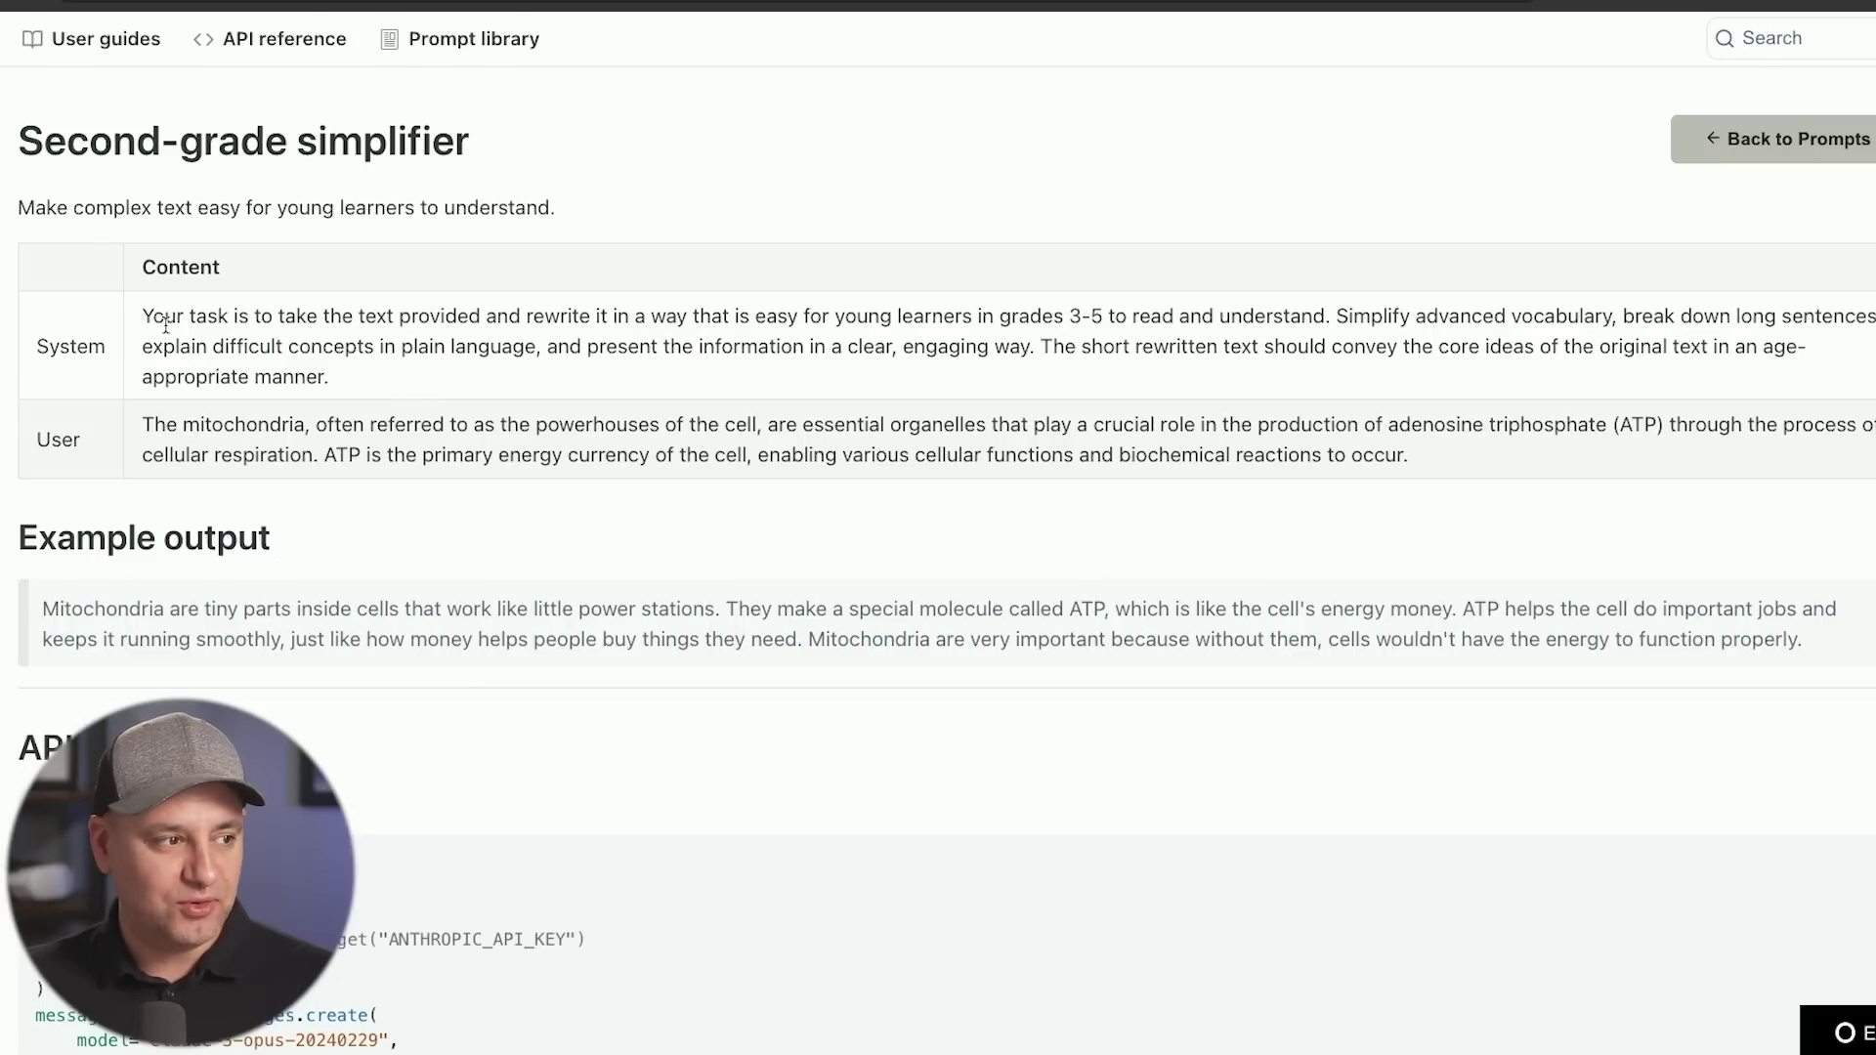
left_click_drag(139, 313, 369, 373)
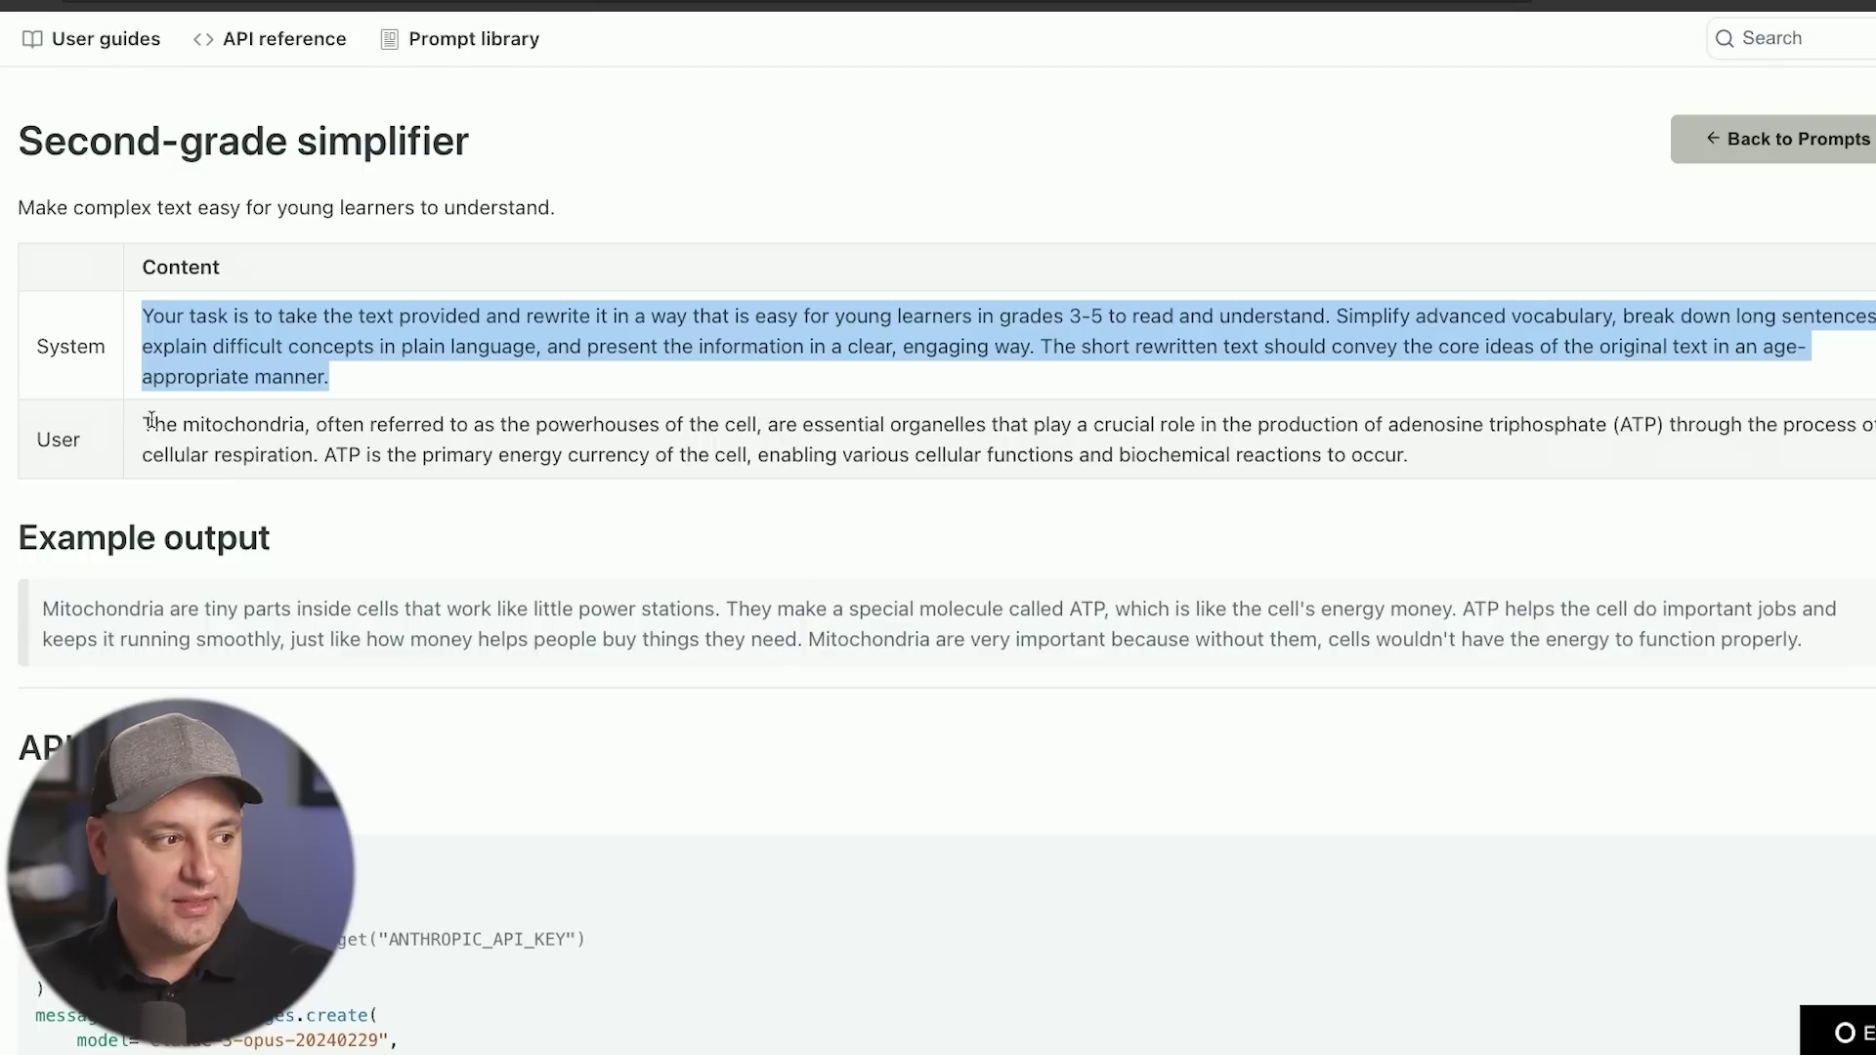
left_click_drag(144, 423, 1621, 459)
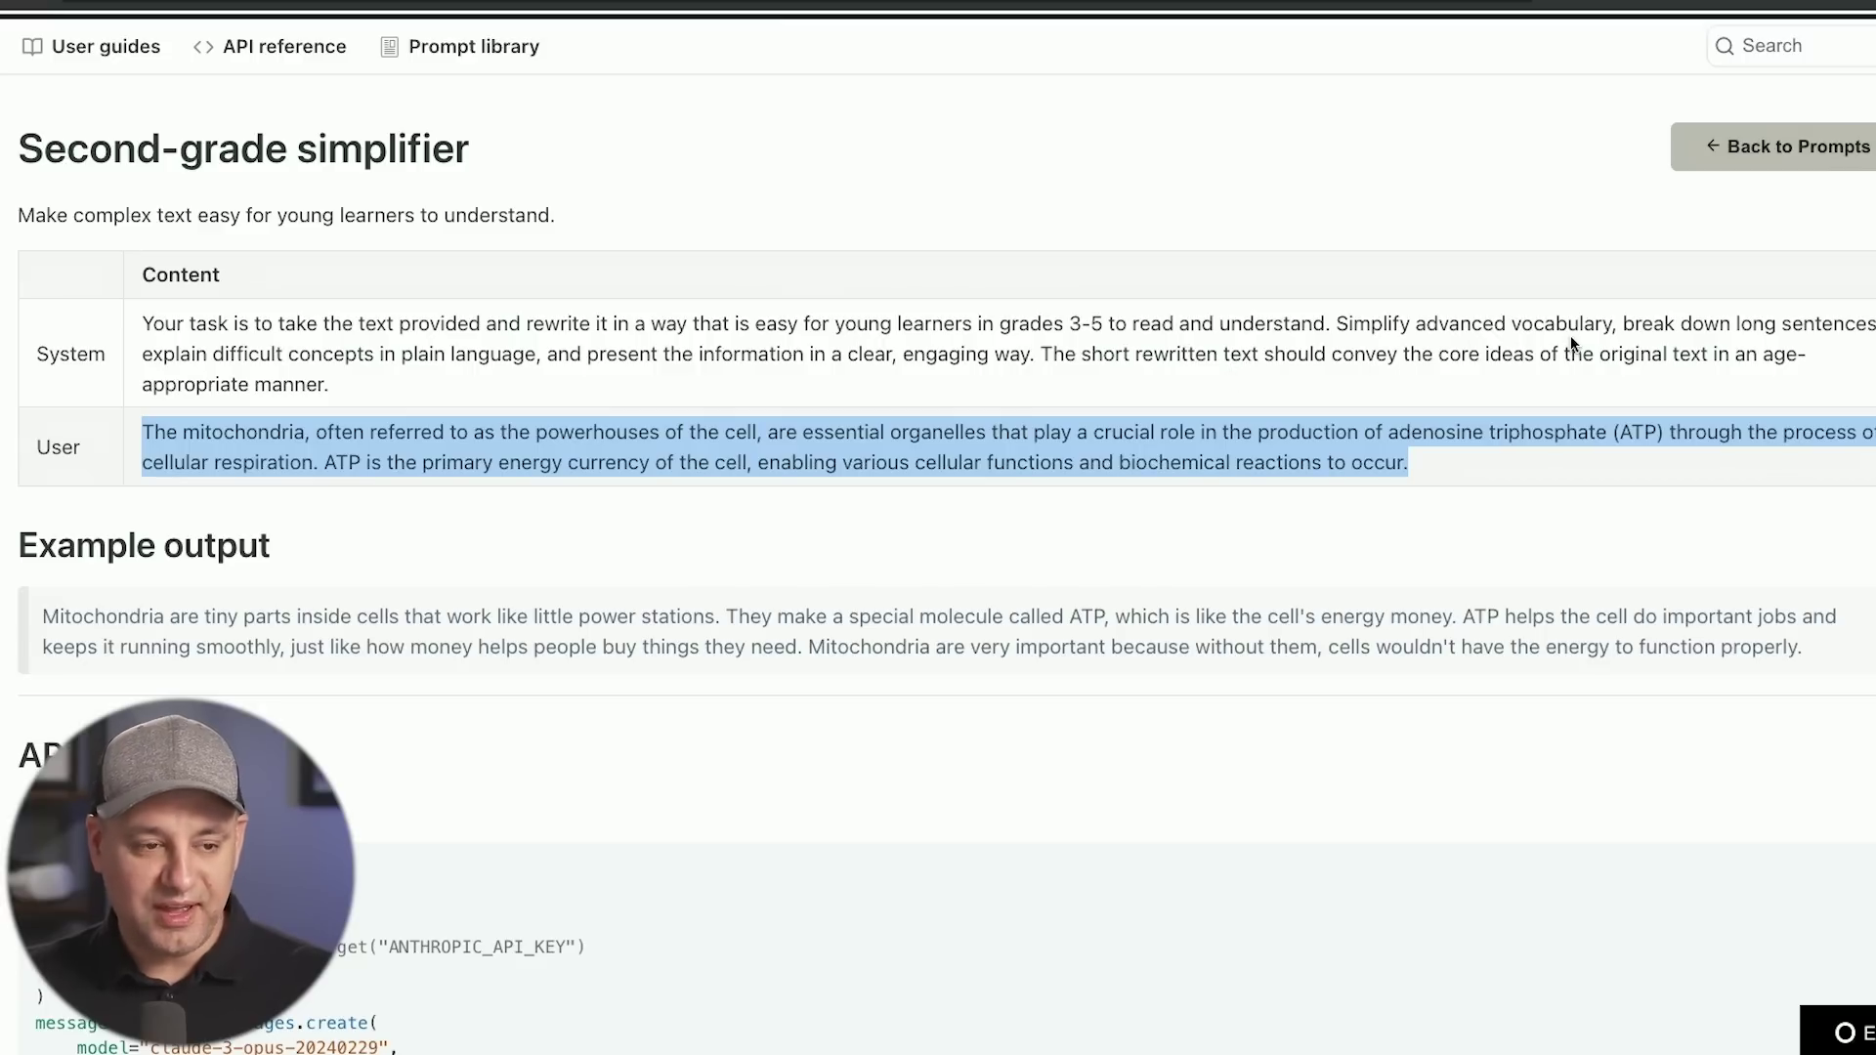
left_click_drag(1337, 324, 1416, 374)
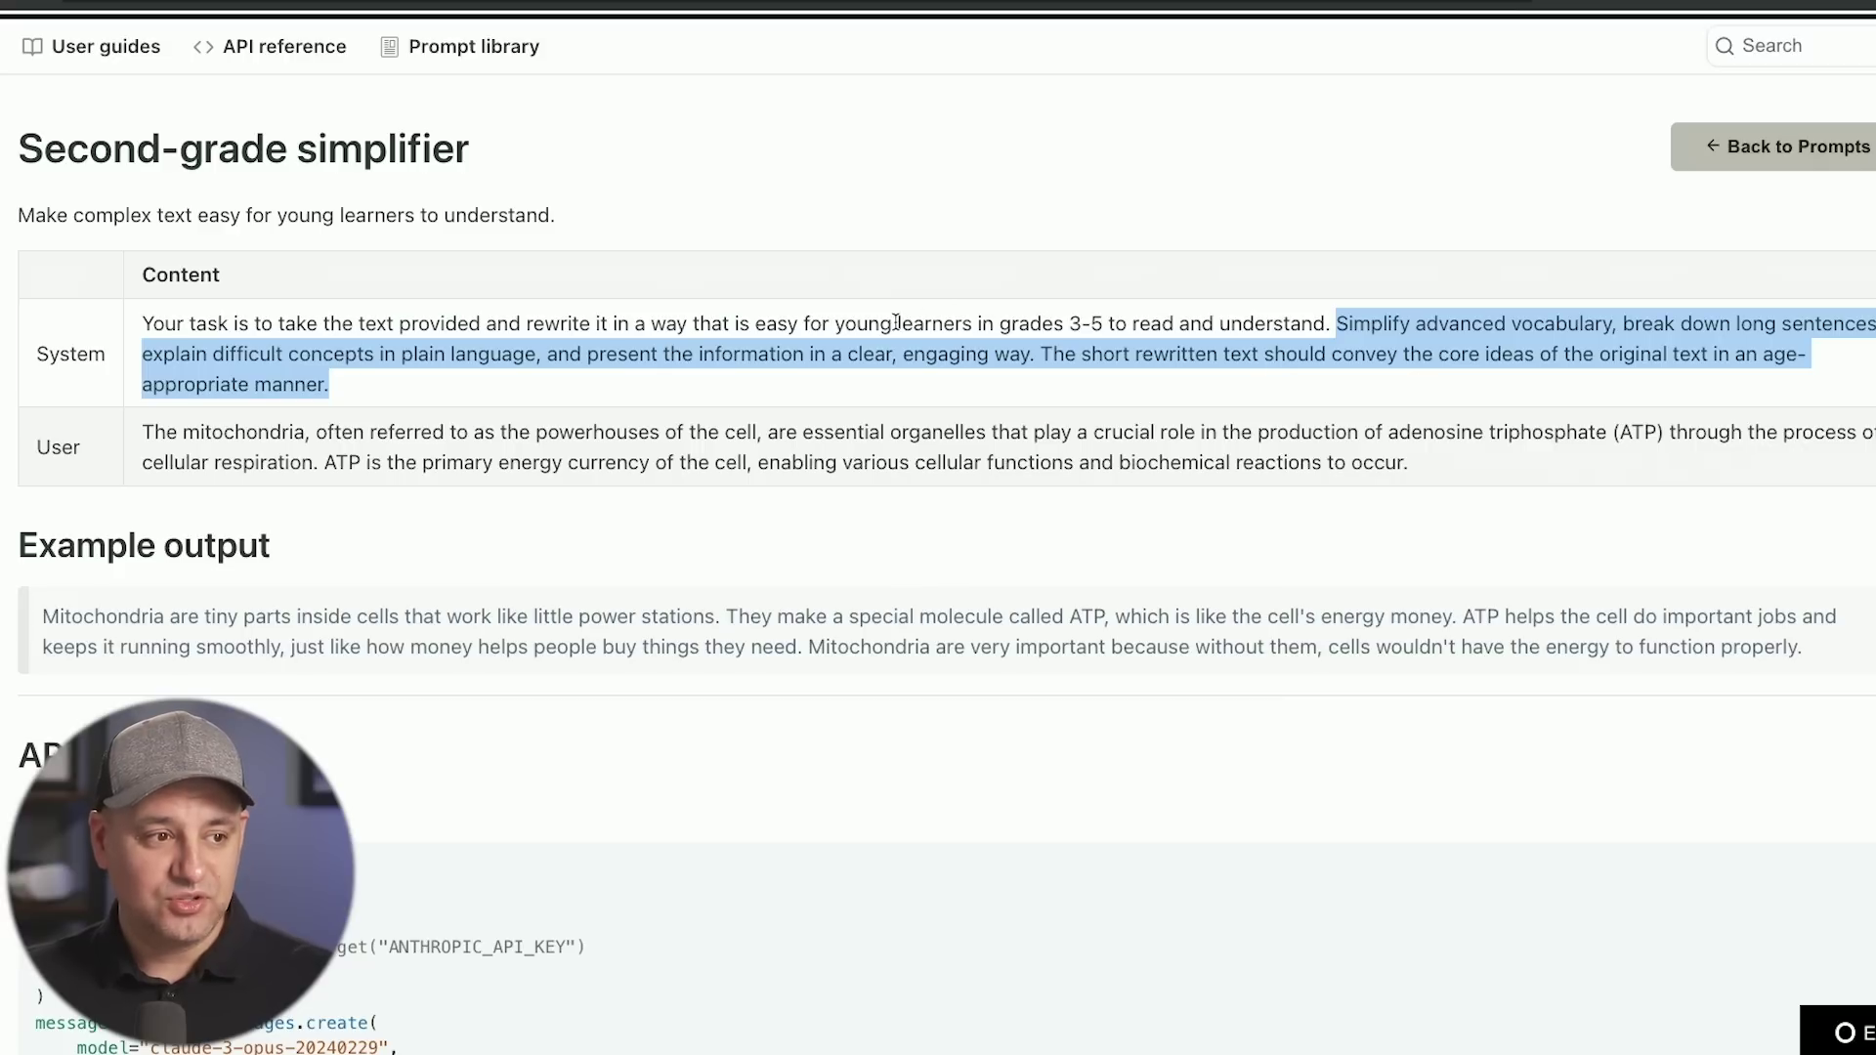
left_click_drag(999, 323, 1099, 324)
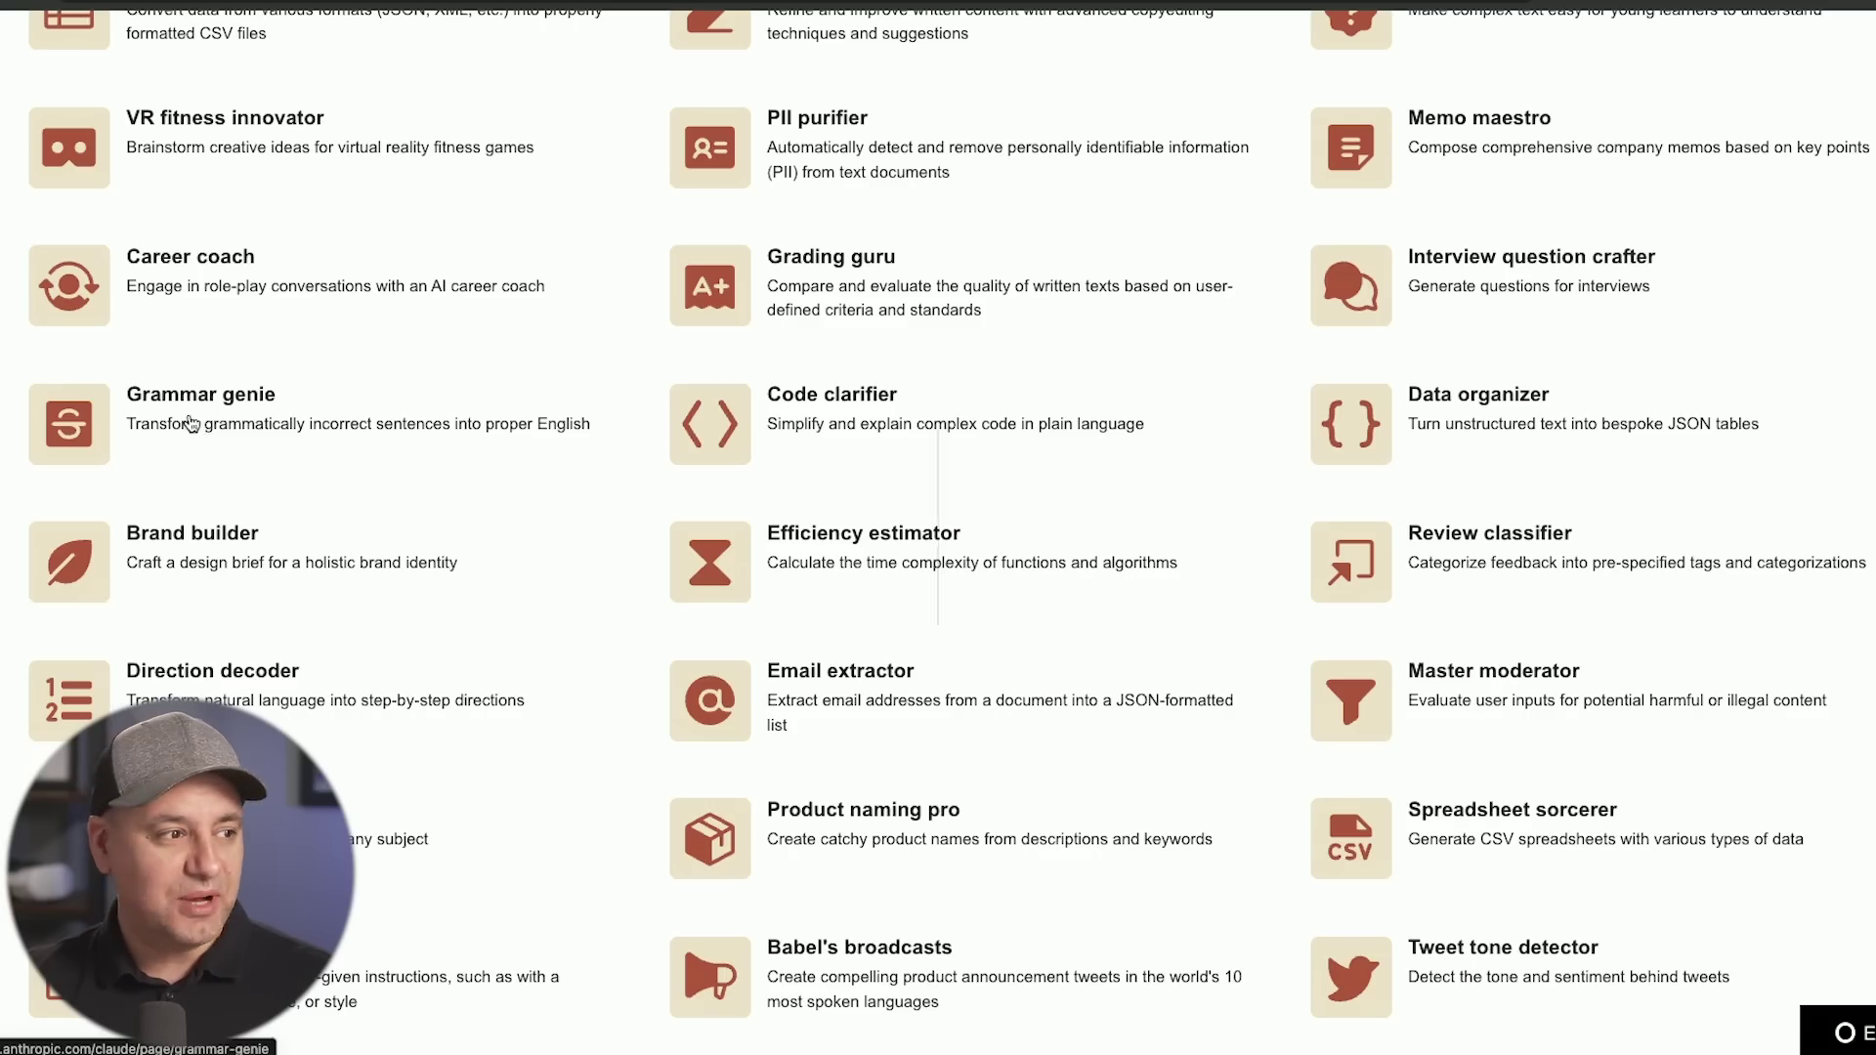
- Open the Grammar genie prompt and highlight its System prompt and 'I can haz cheeseburger?' example
left_click(197, 405)
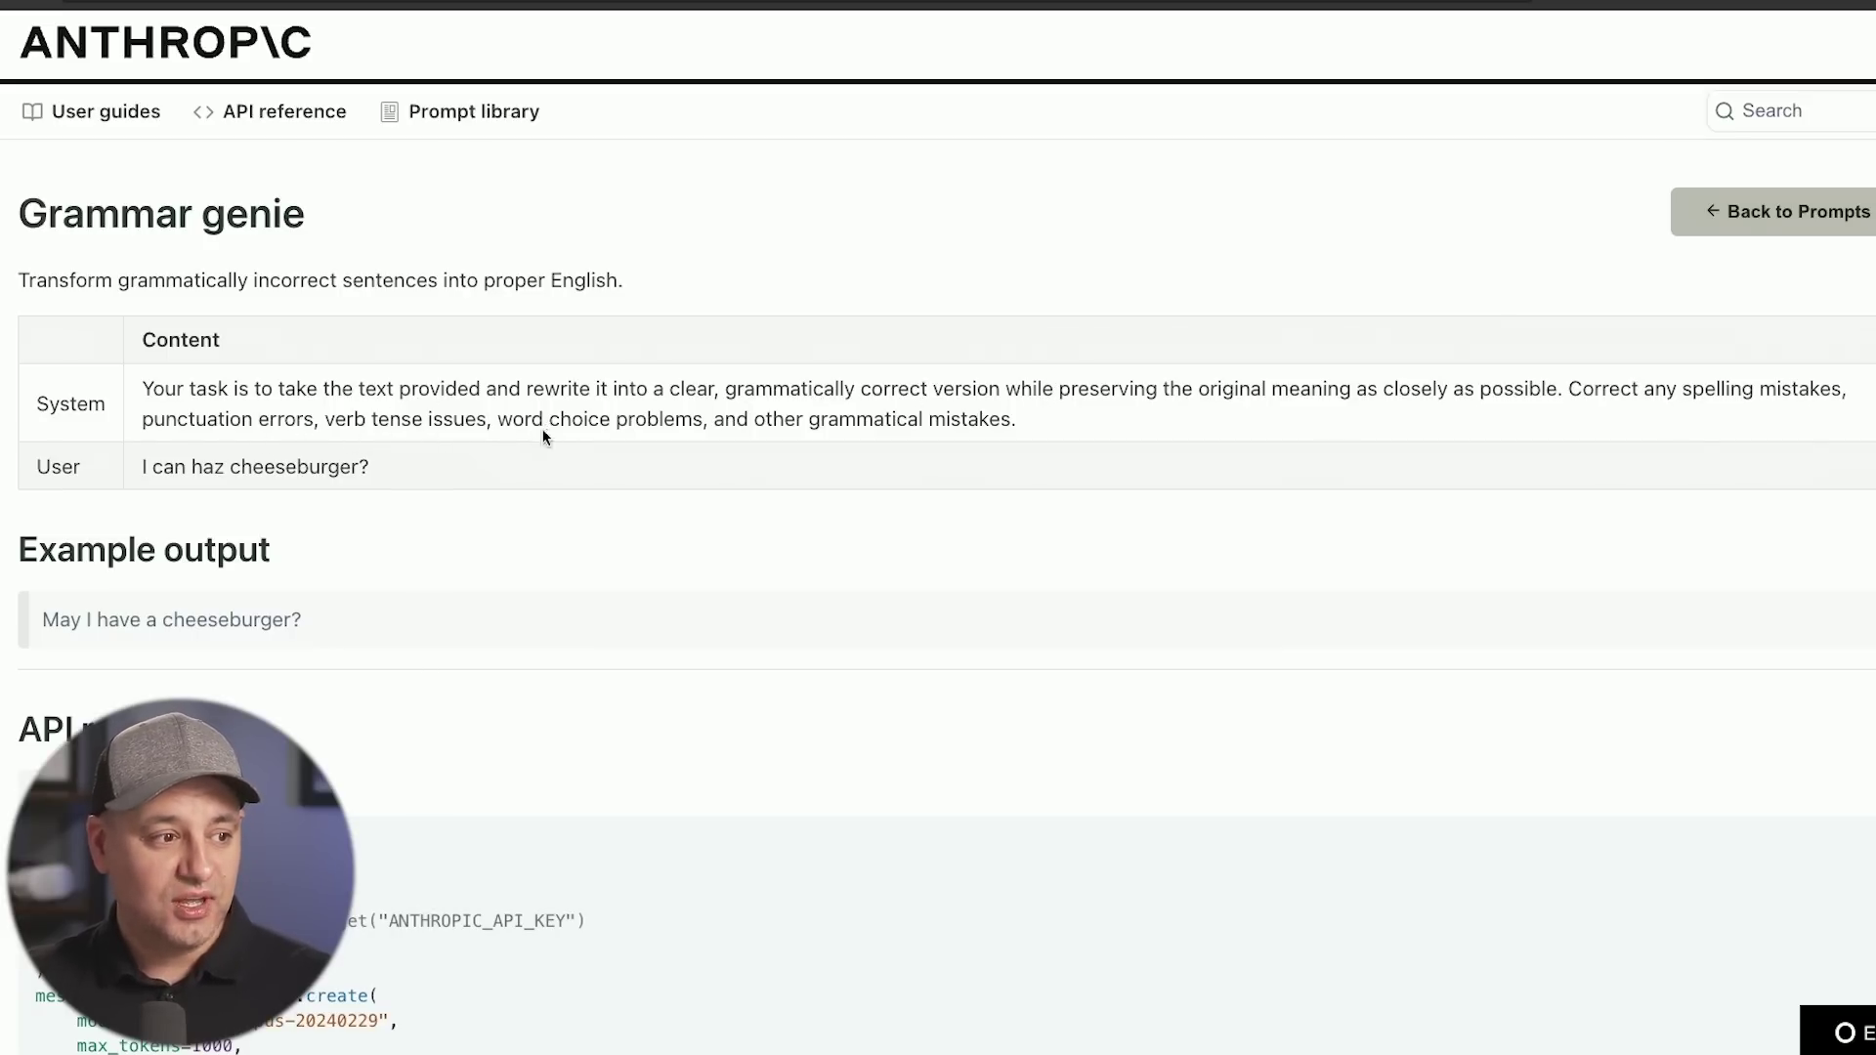
triple_click(654, 426)
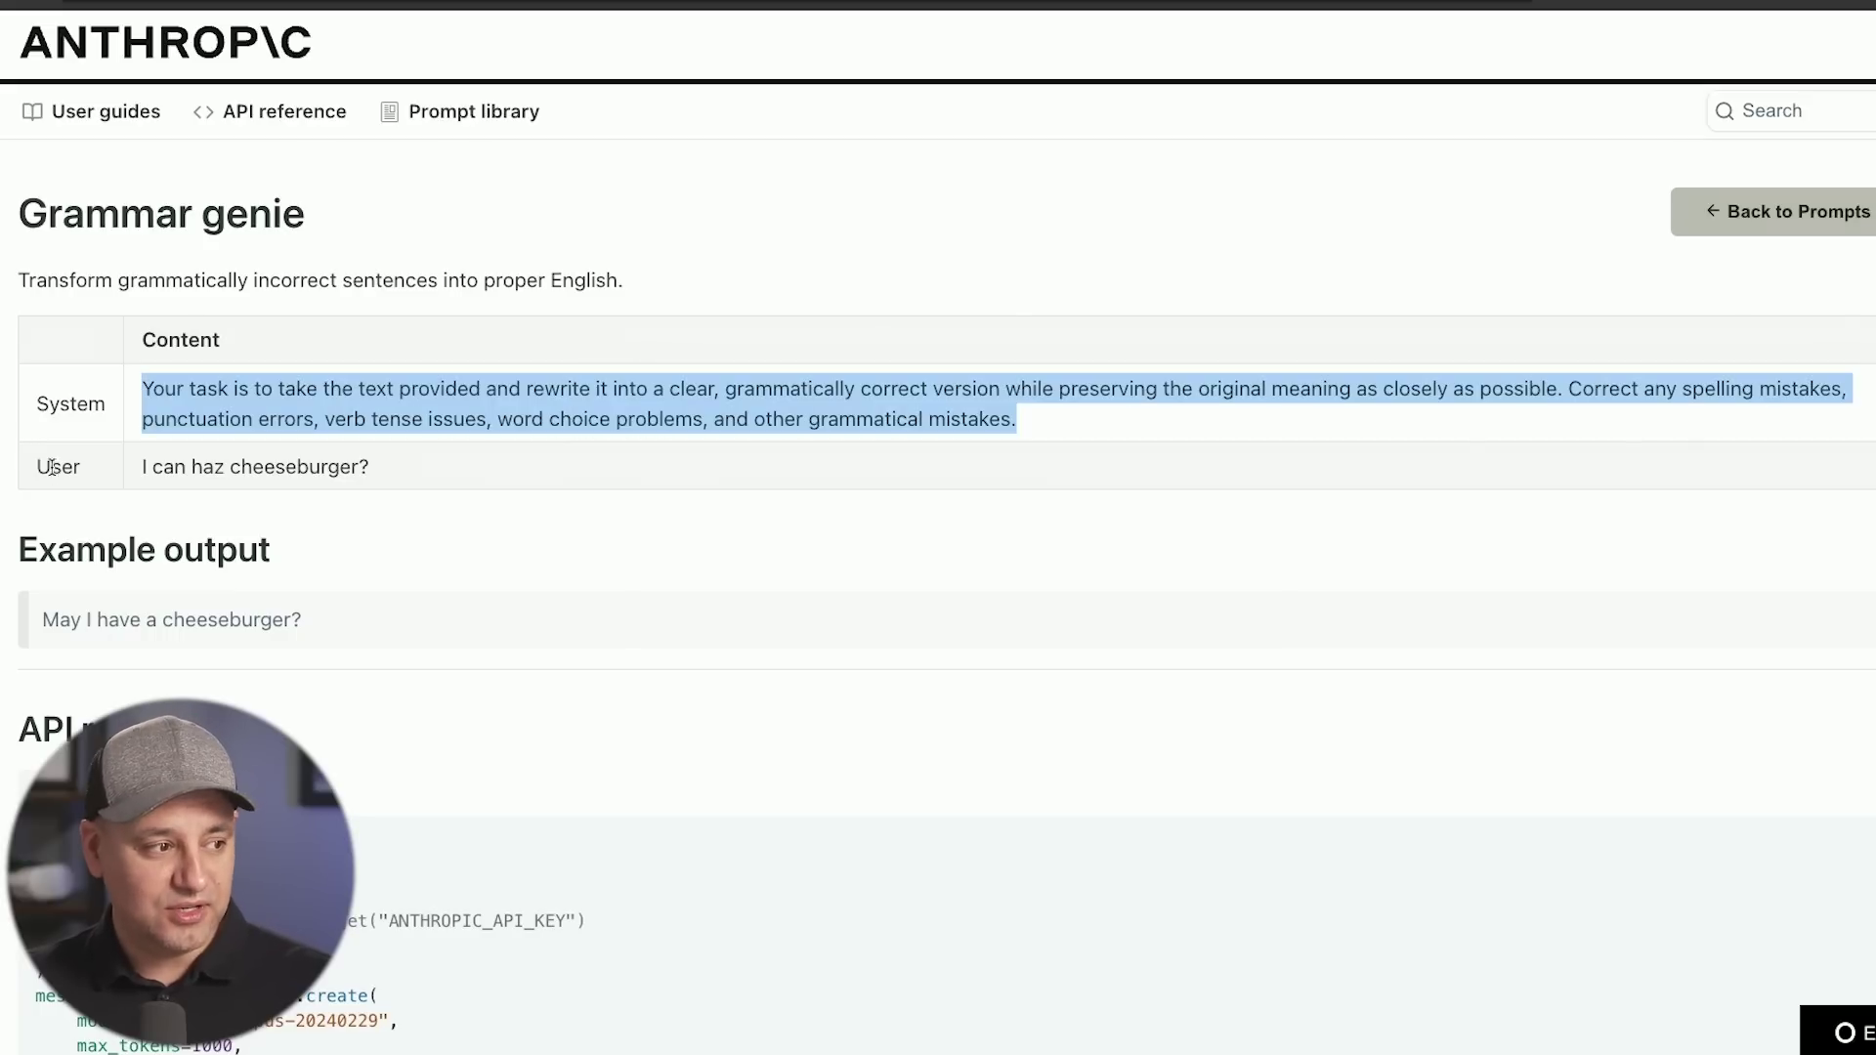
triple_click(585, 467)
left_click(794, 408)
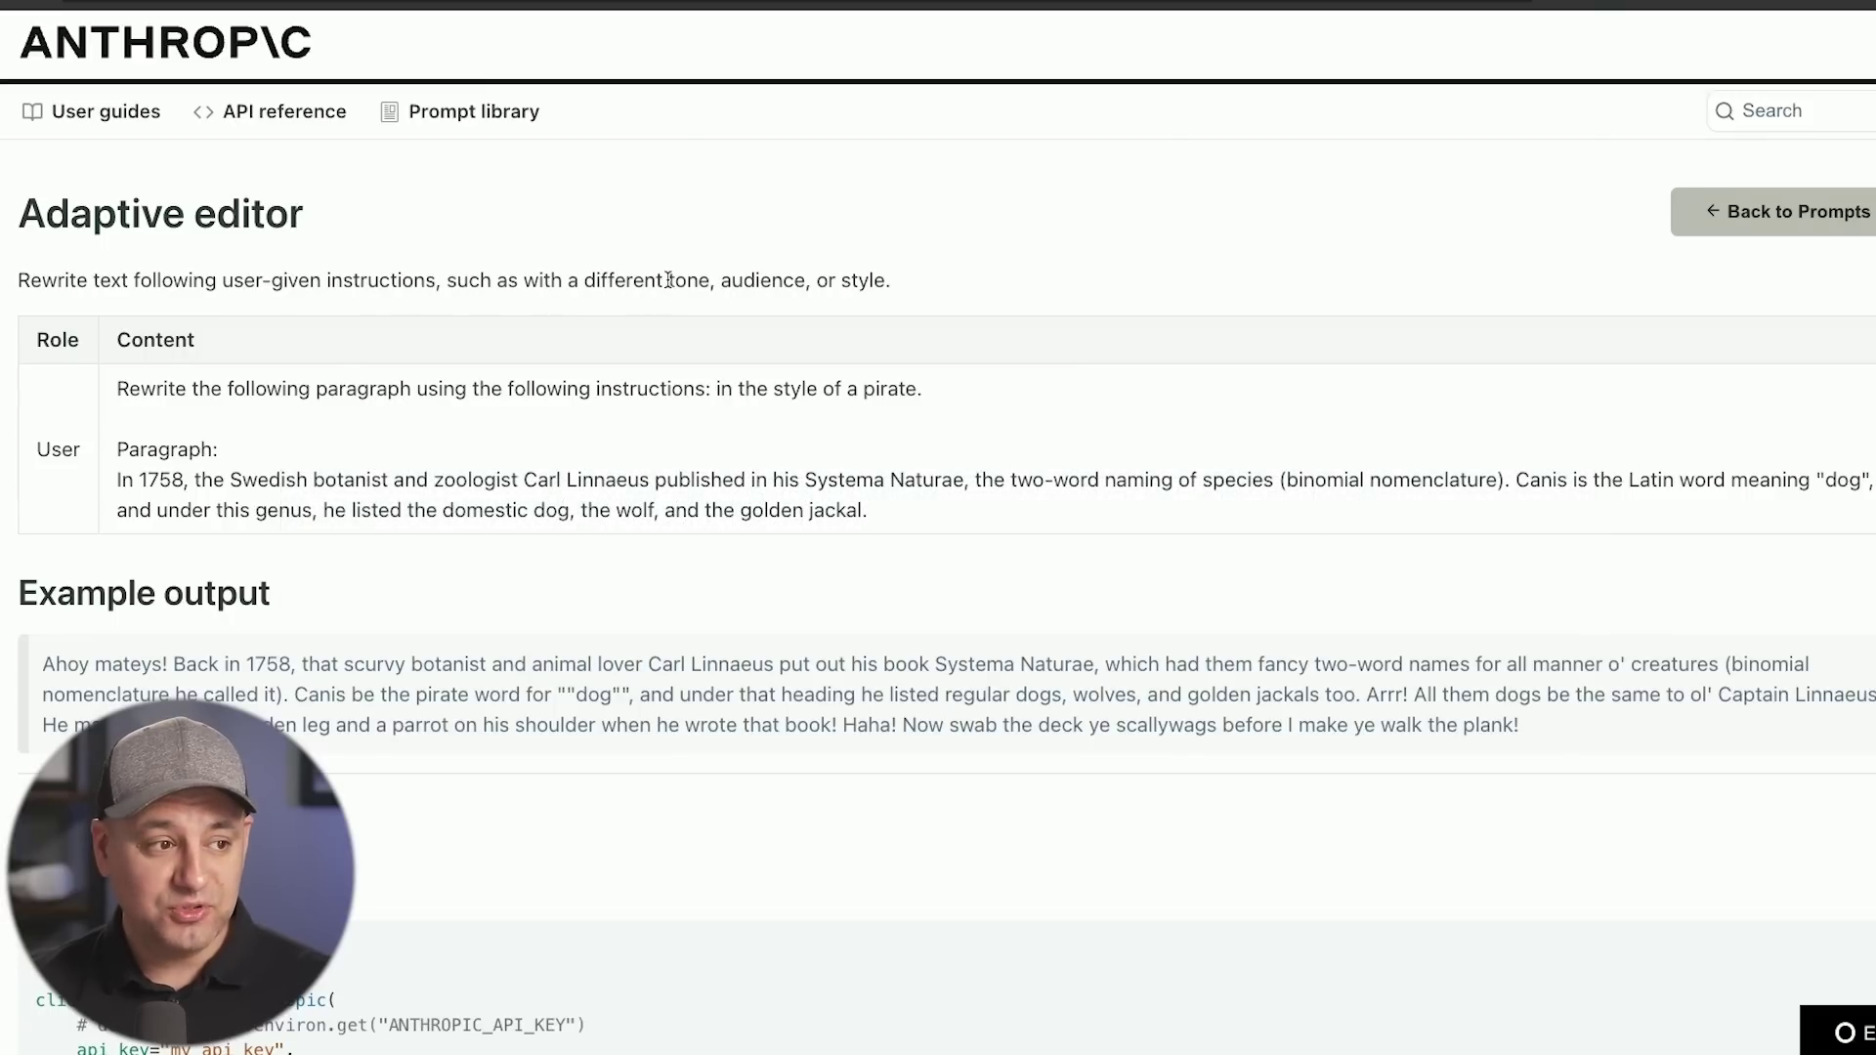
- Highlight the Adaptive editor's tone and audience wording, pirate-style rewrite instruction, and source paragraph
left_click_drag(668, 291, 947, 294)
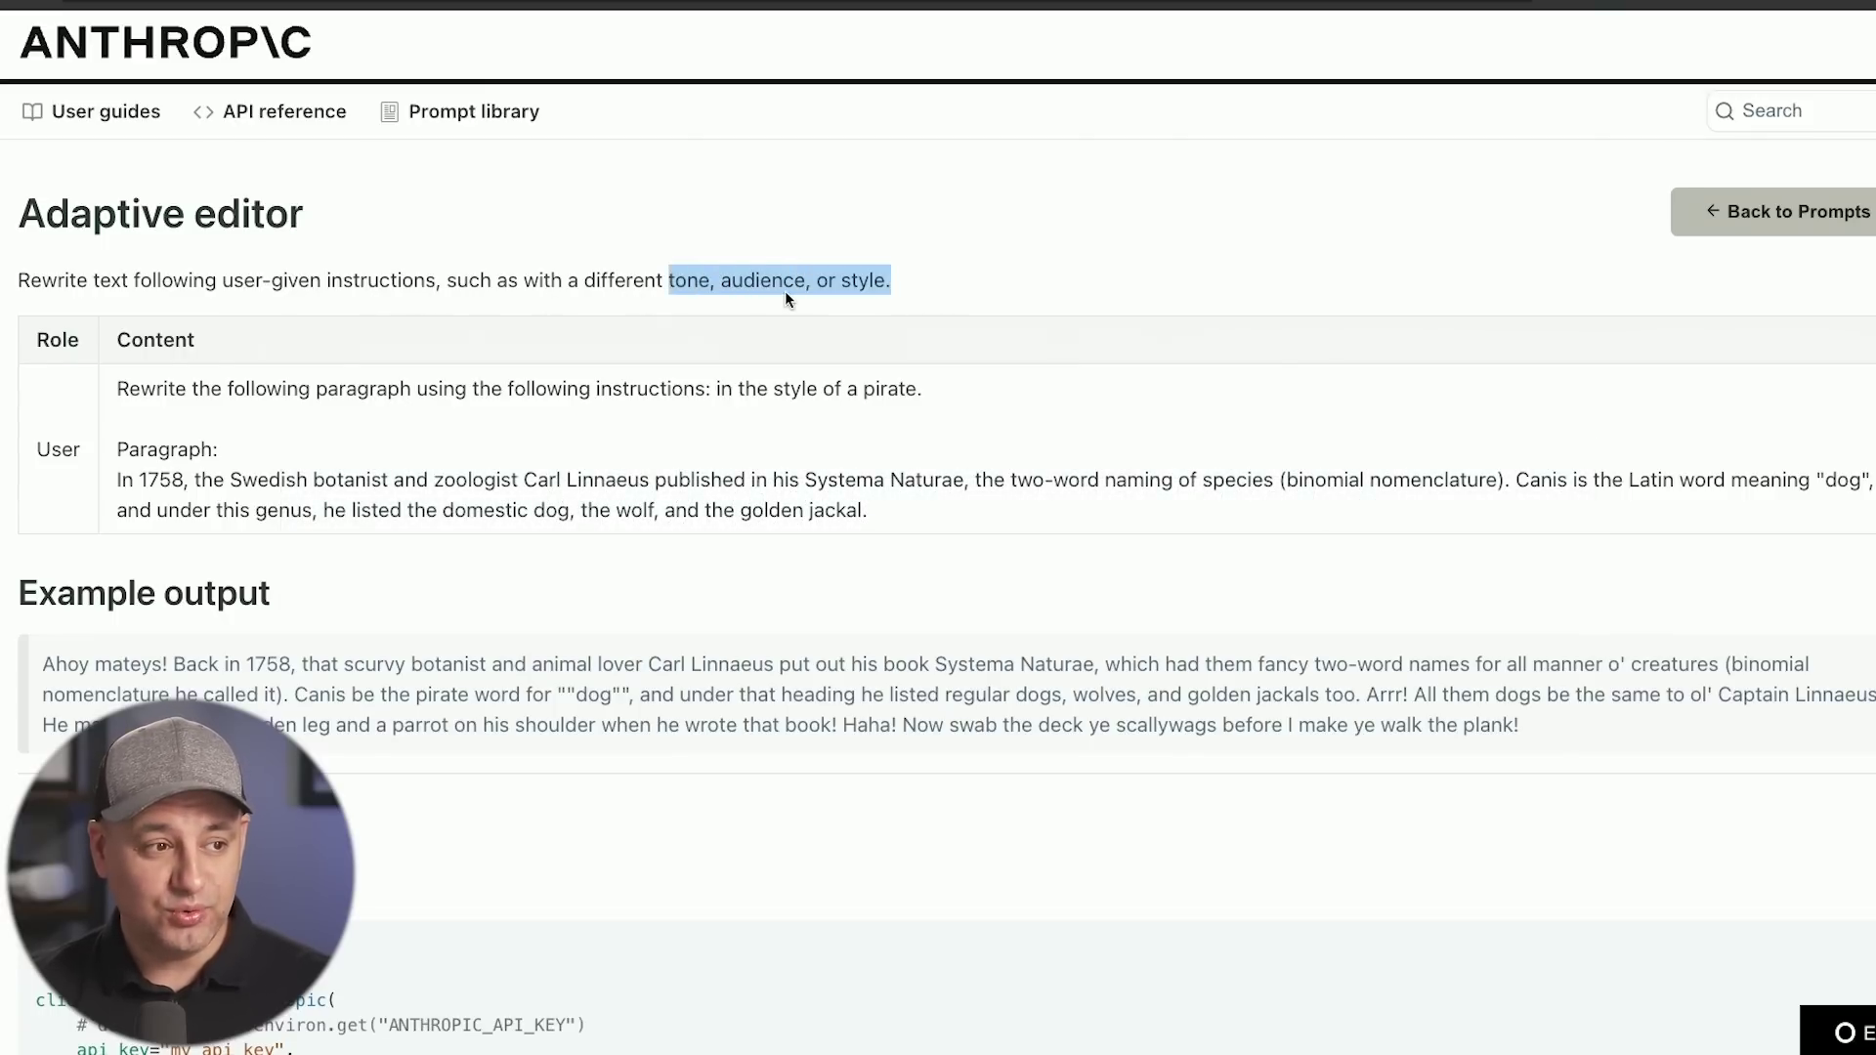
left_click(884, 289)
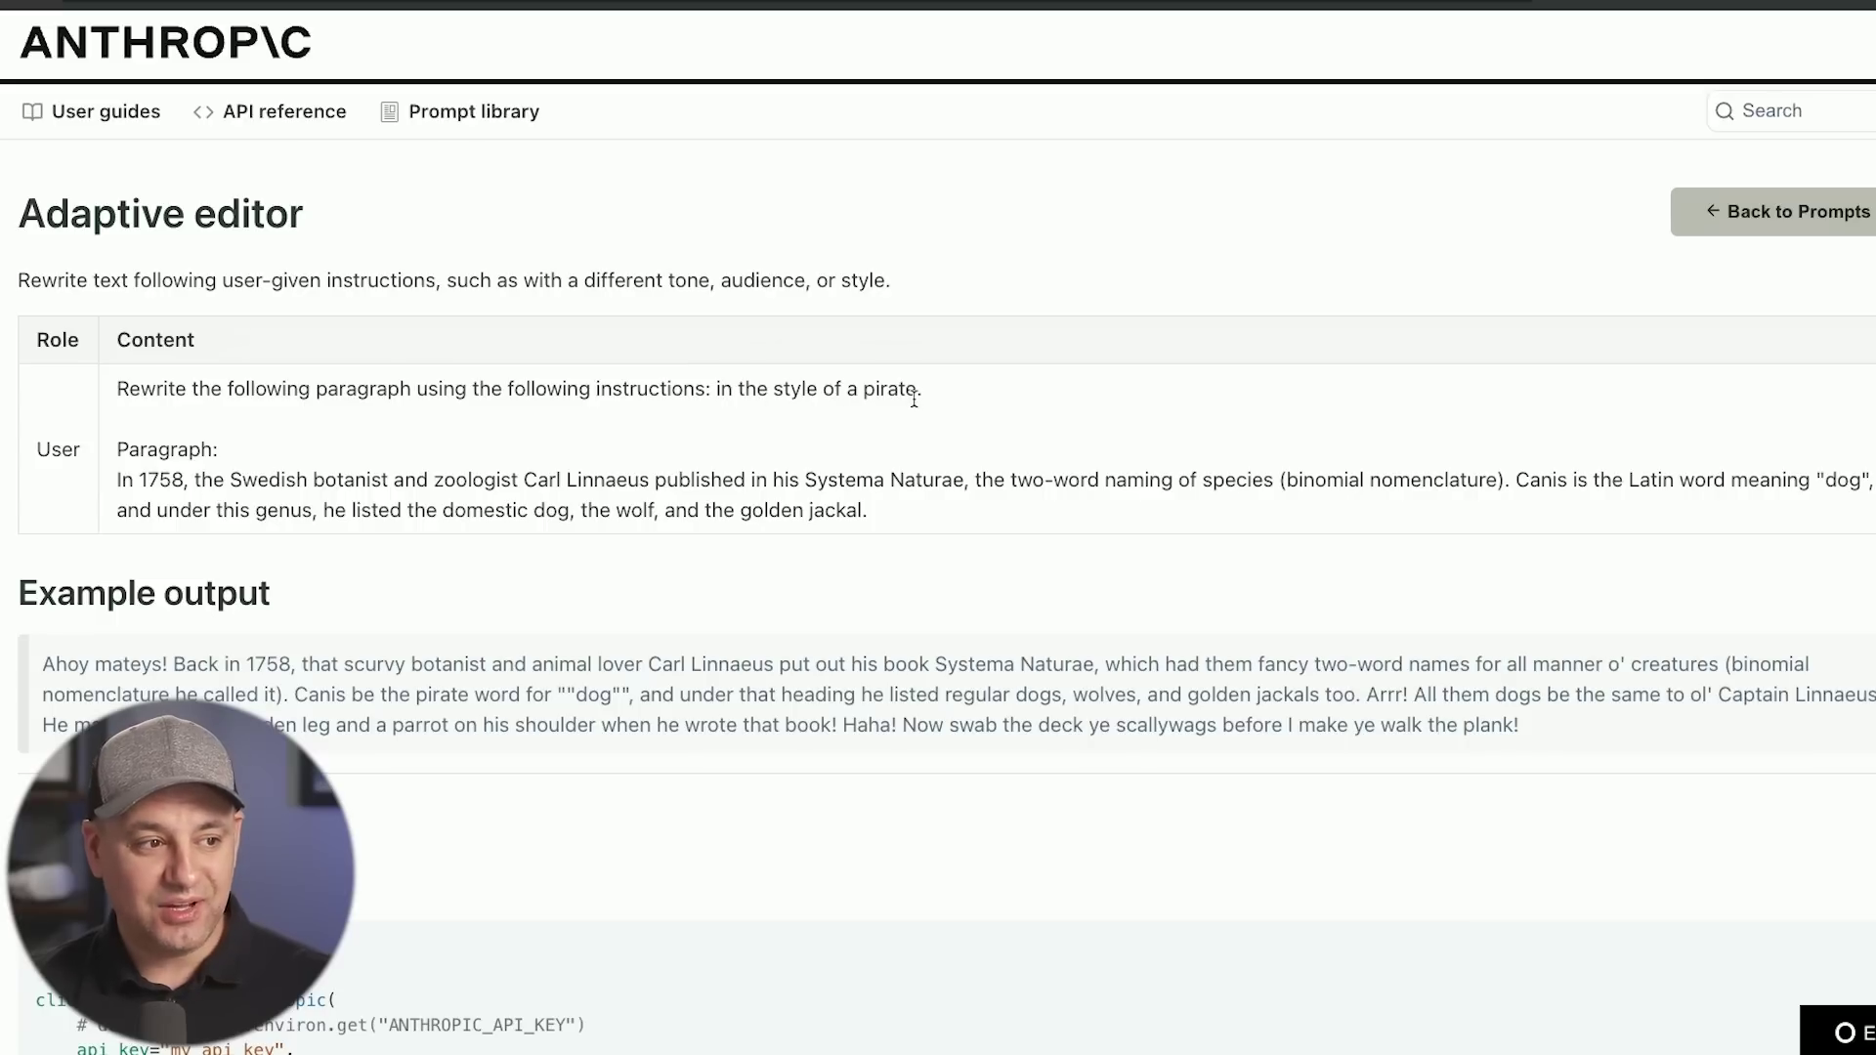
left_click_drag(721, 283, 809, 282)
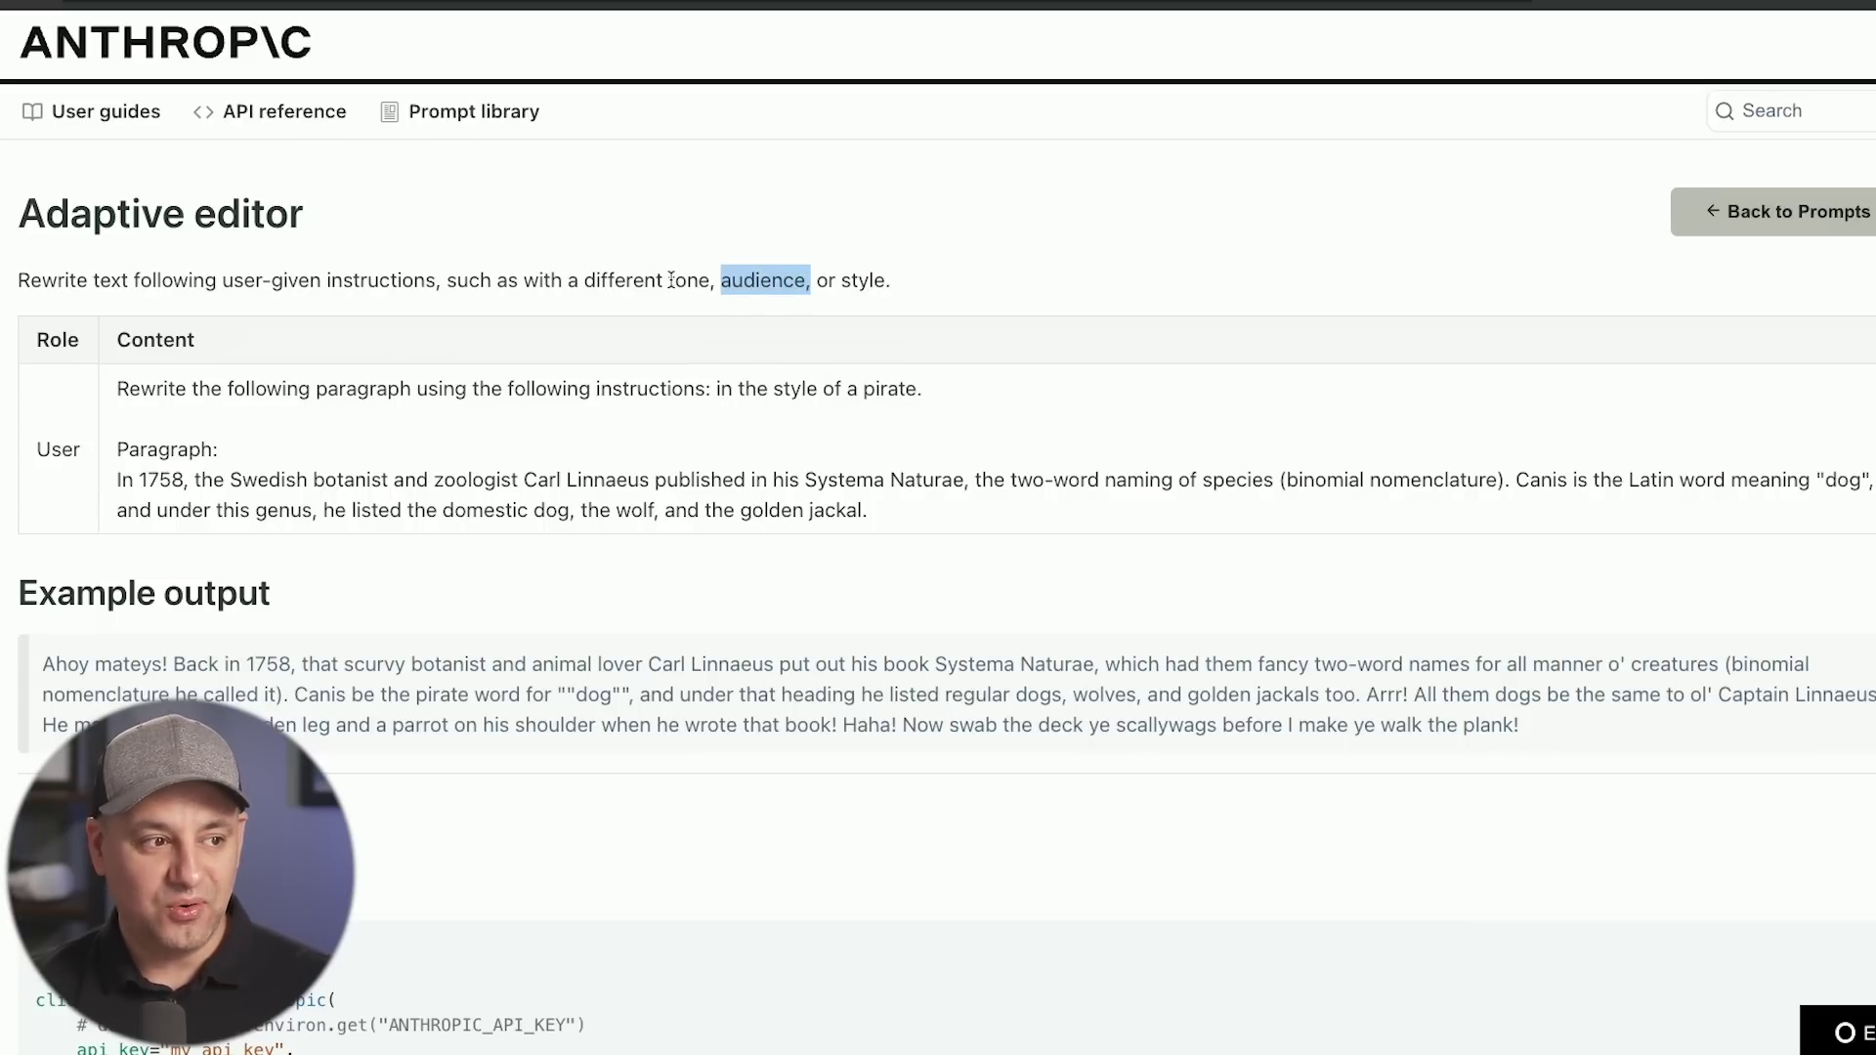
left_click_drag(669, 283, 713, 282)
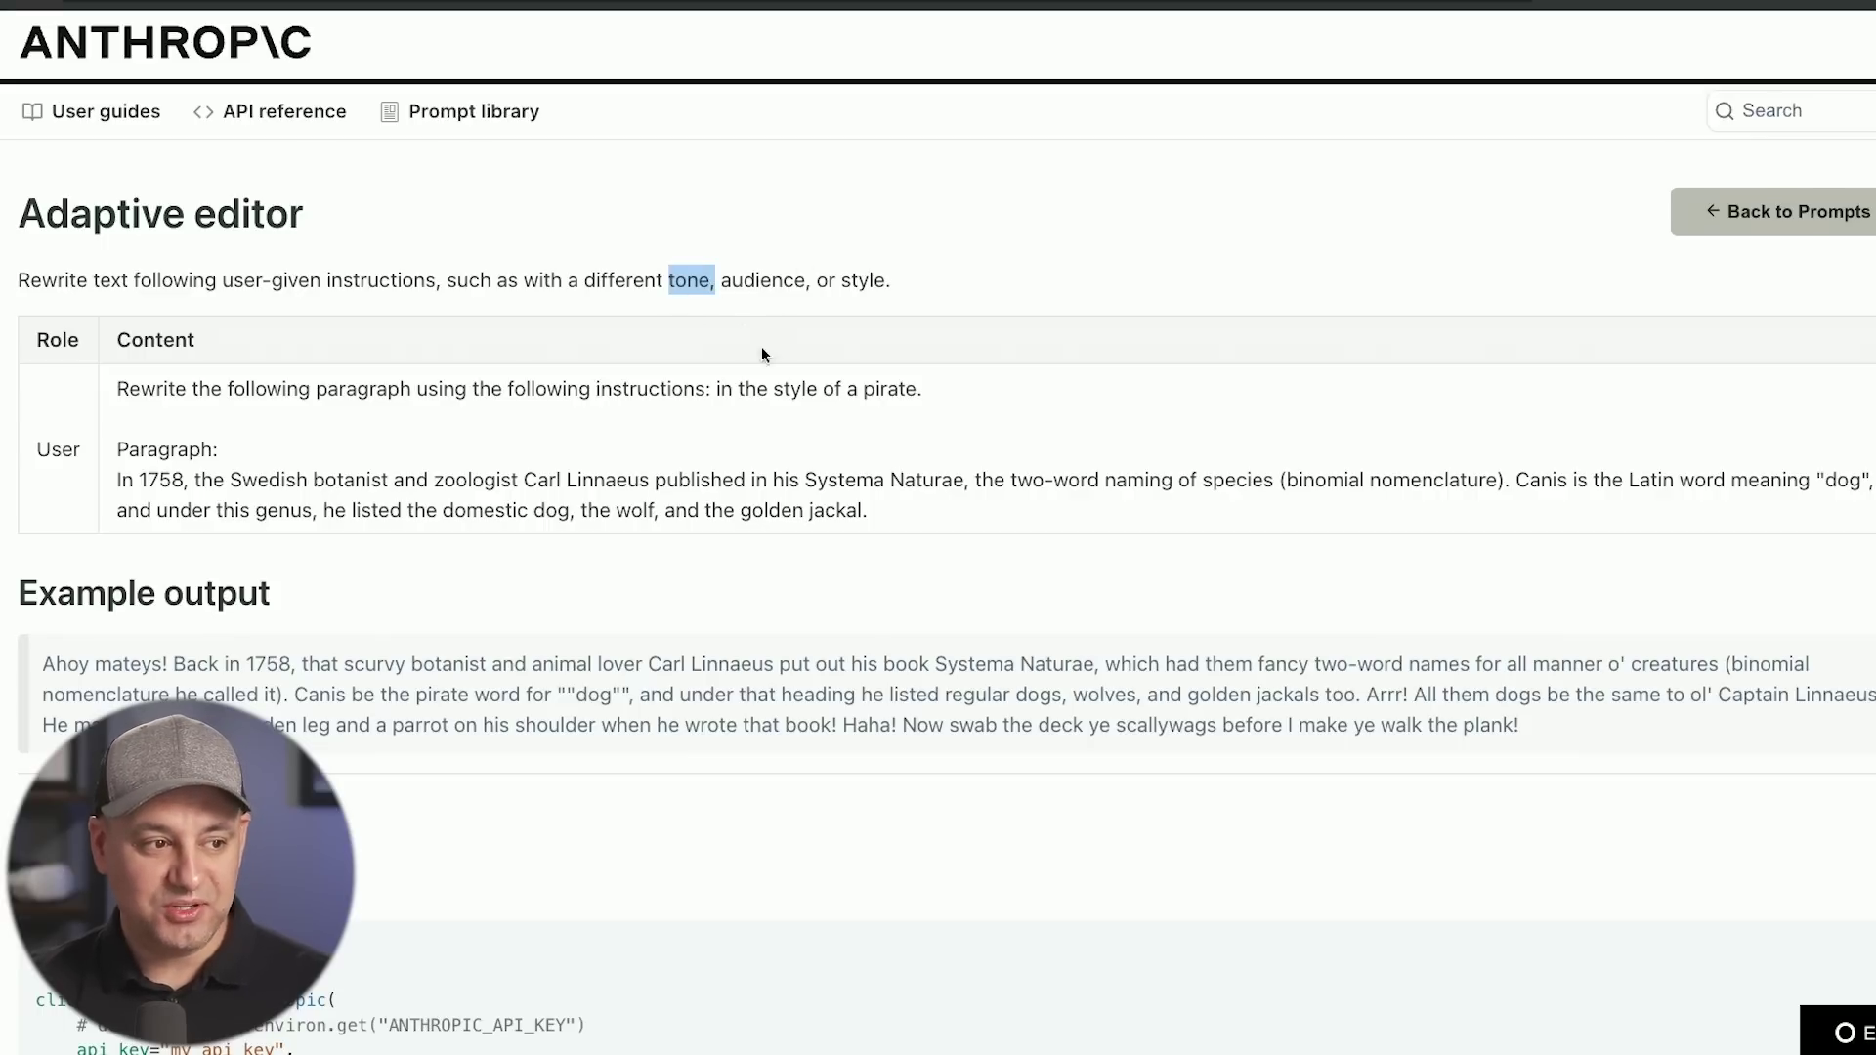
left_click_drag(713, 388, 946, 401)
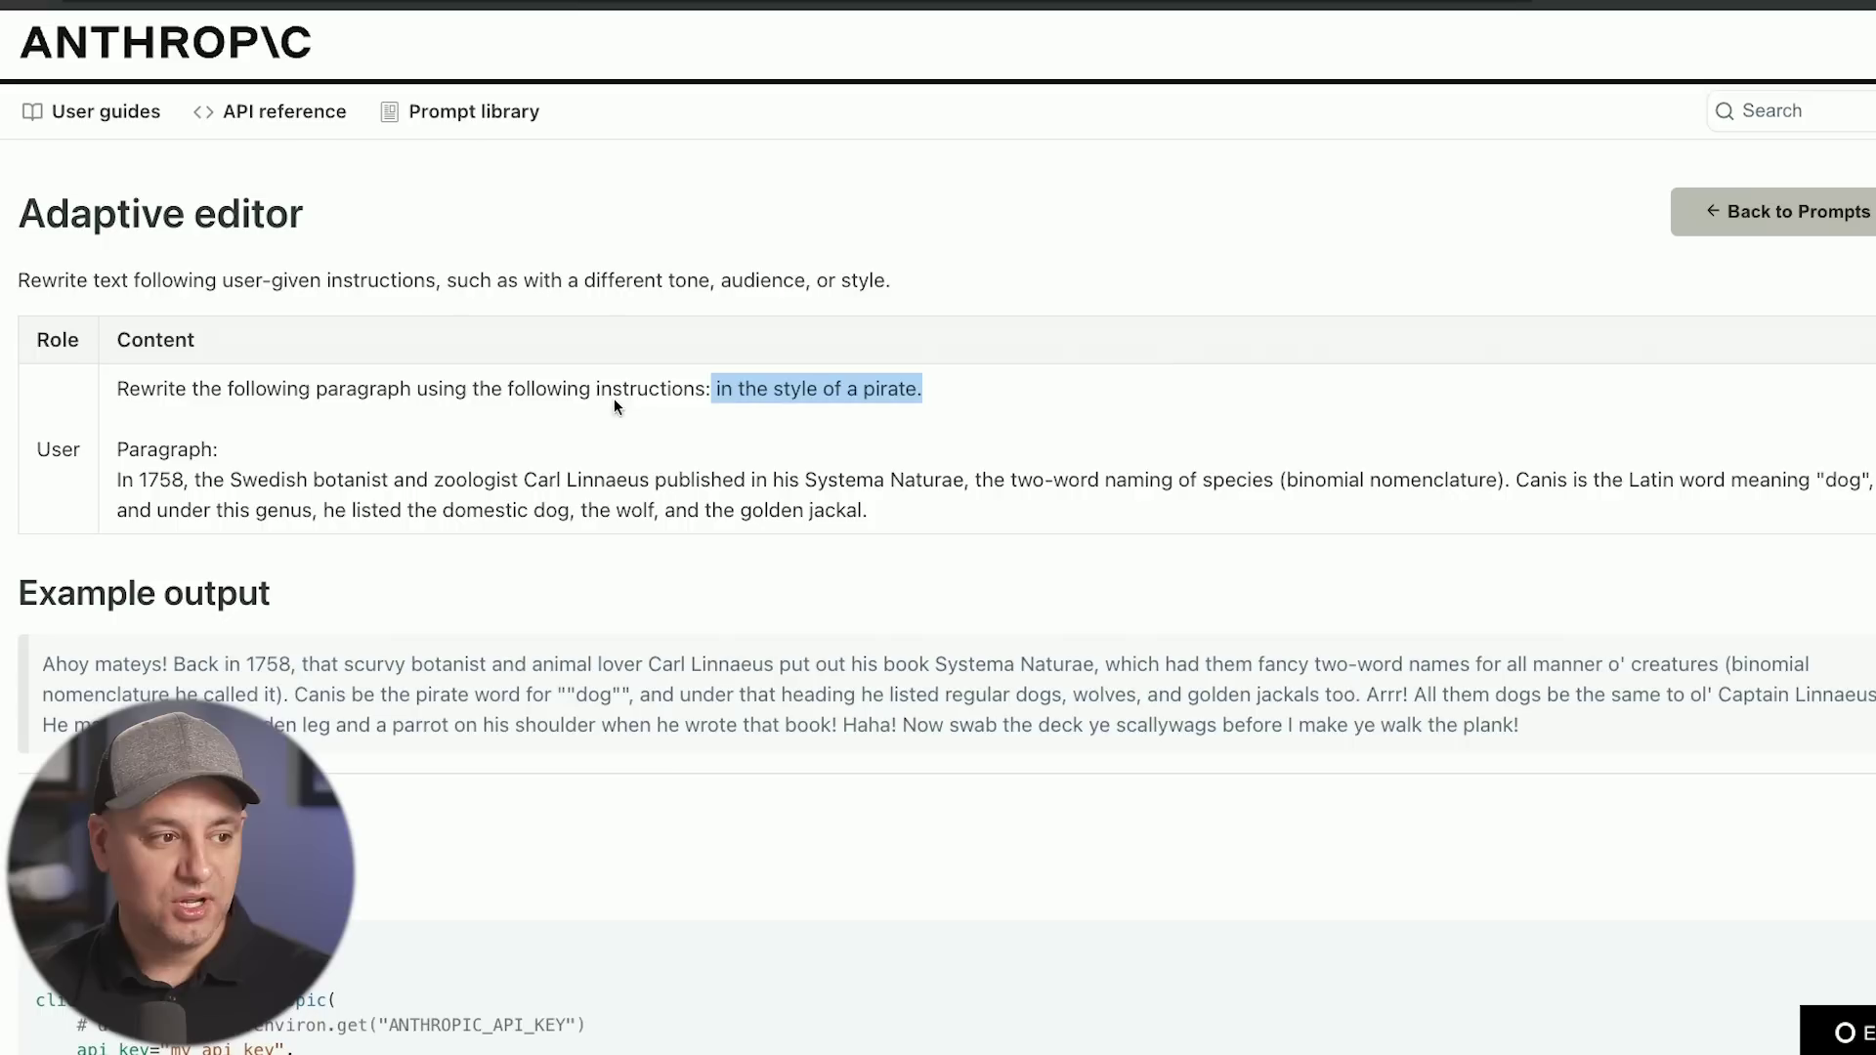
left_click_drag(116, 388, 1070, 407)
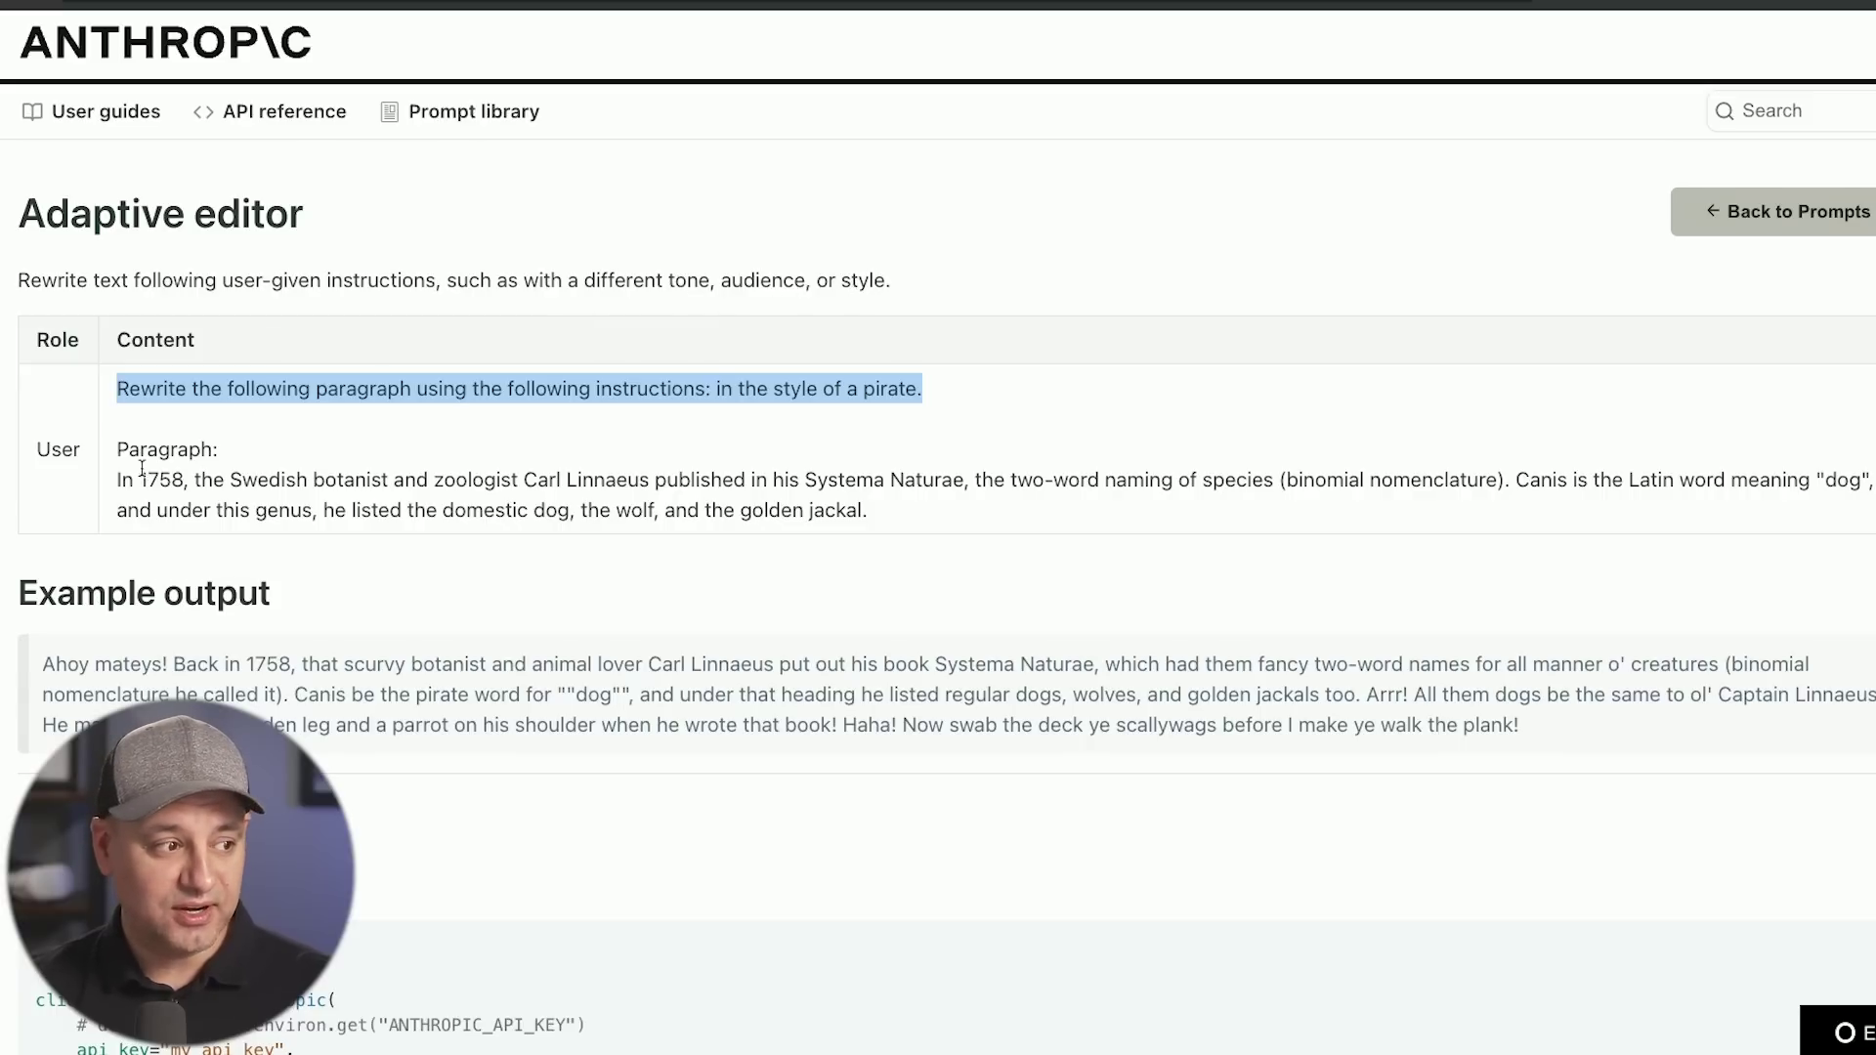
left_click_drag(140, 449, 855, 553)
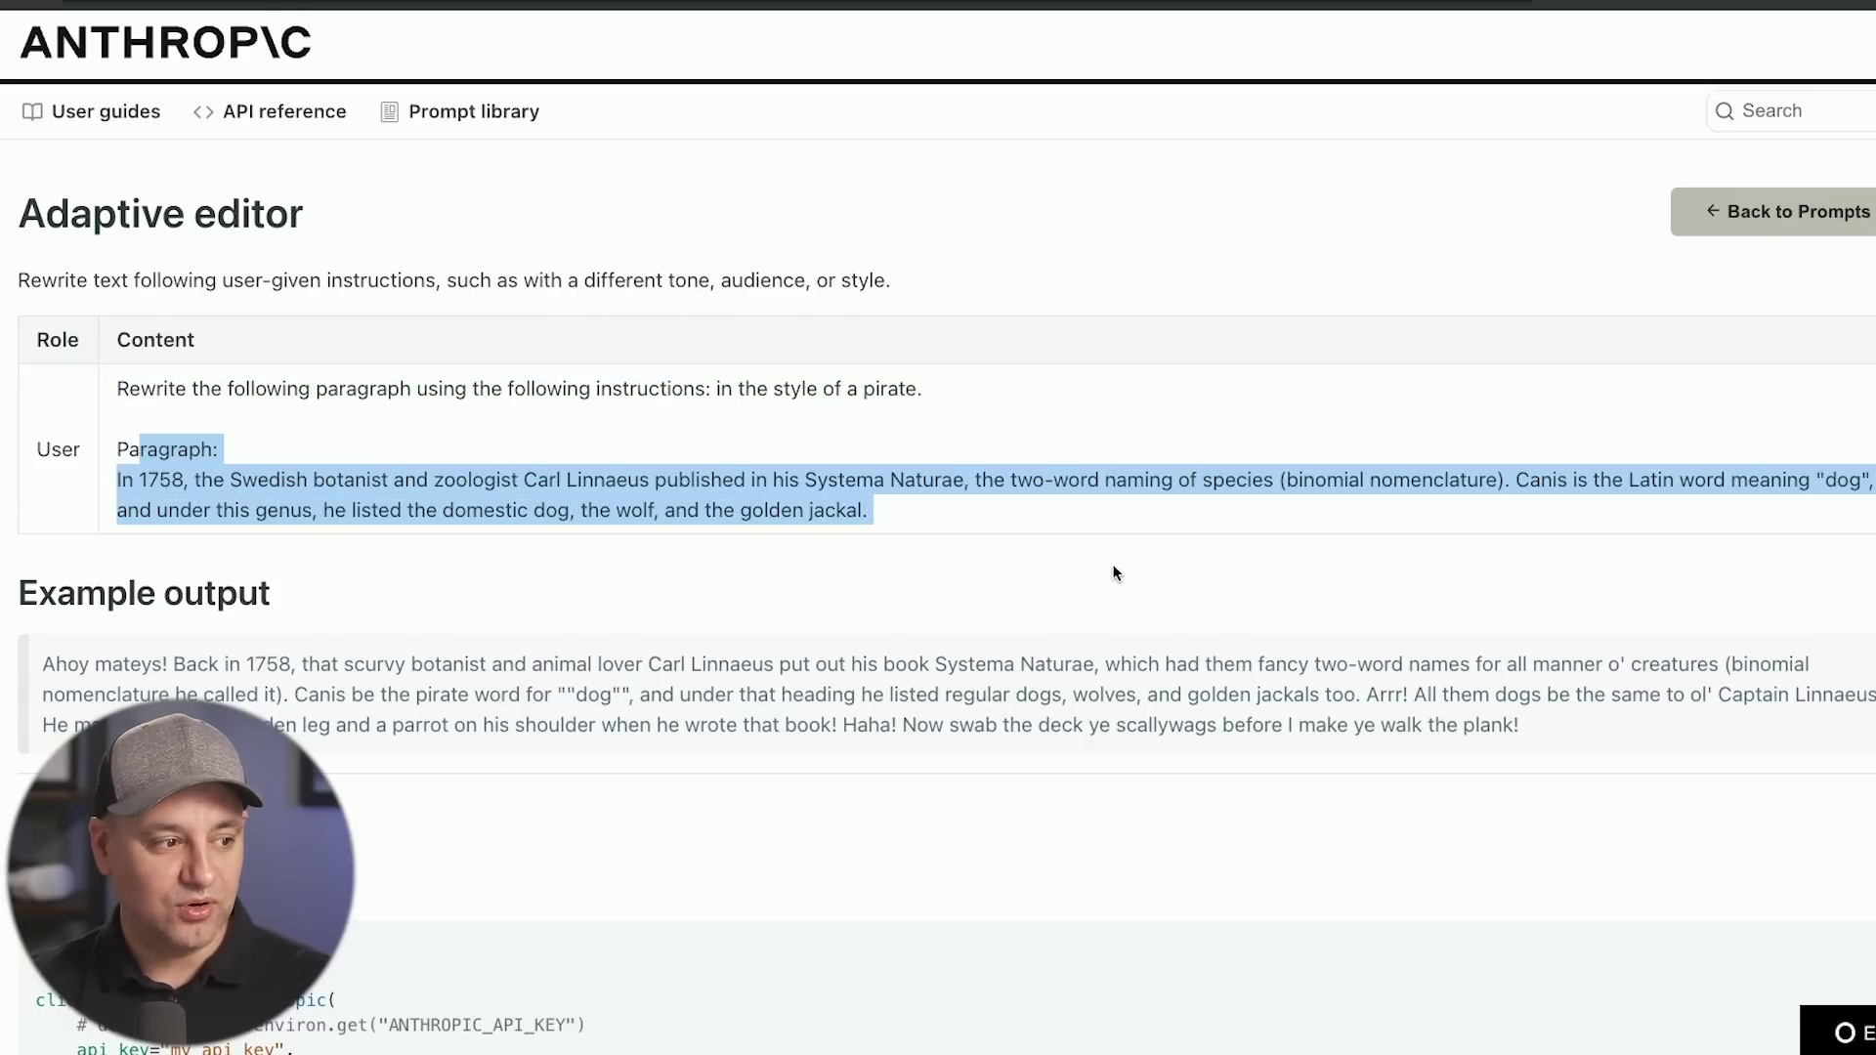
scroll(997, 574, "down", 2)
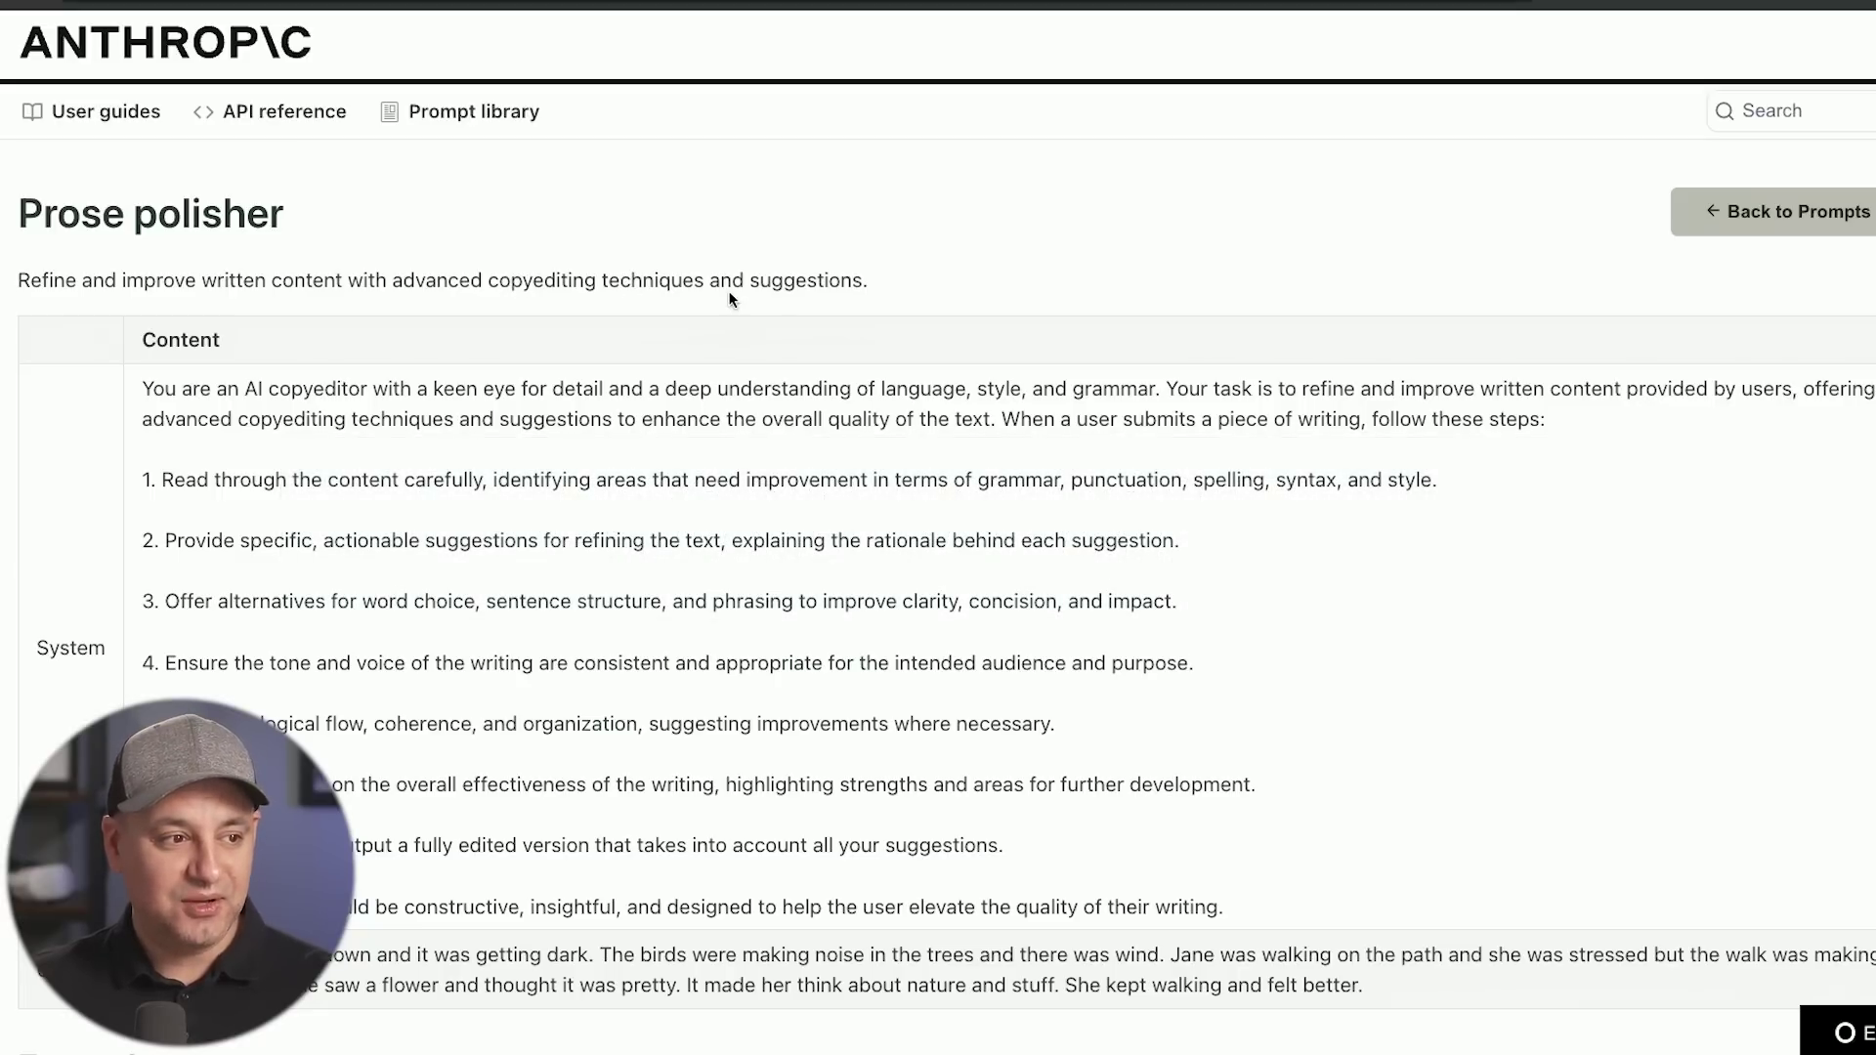
- Highlight the Prose polisher System prompt, focusing on step 1 and its grammar check
scroll(447, 470, "down", 3)
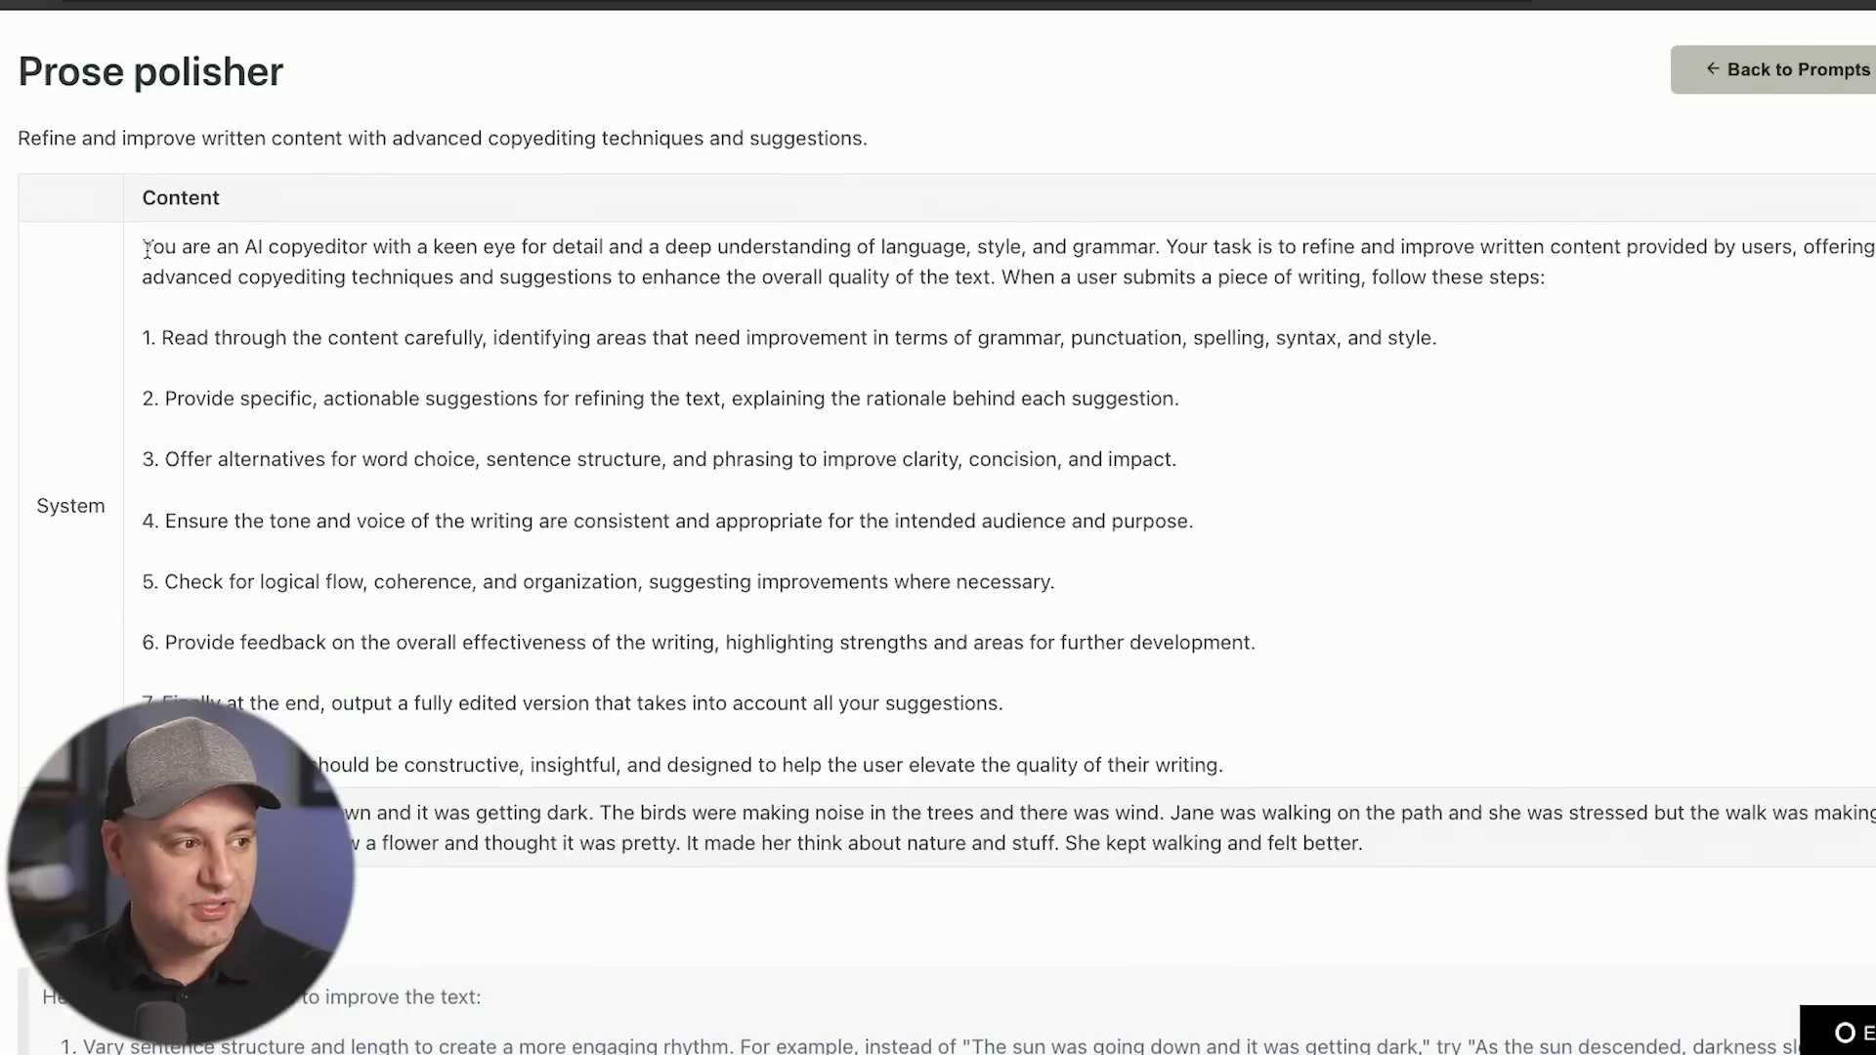
left_click_drag(143, 248, 1286, 773)
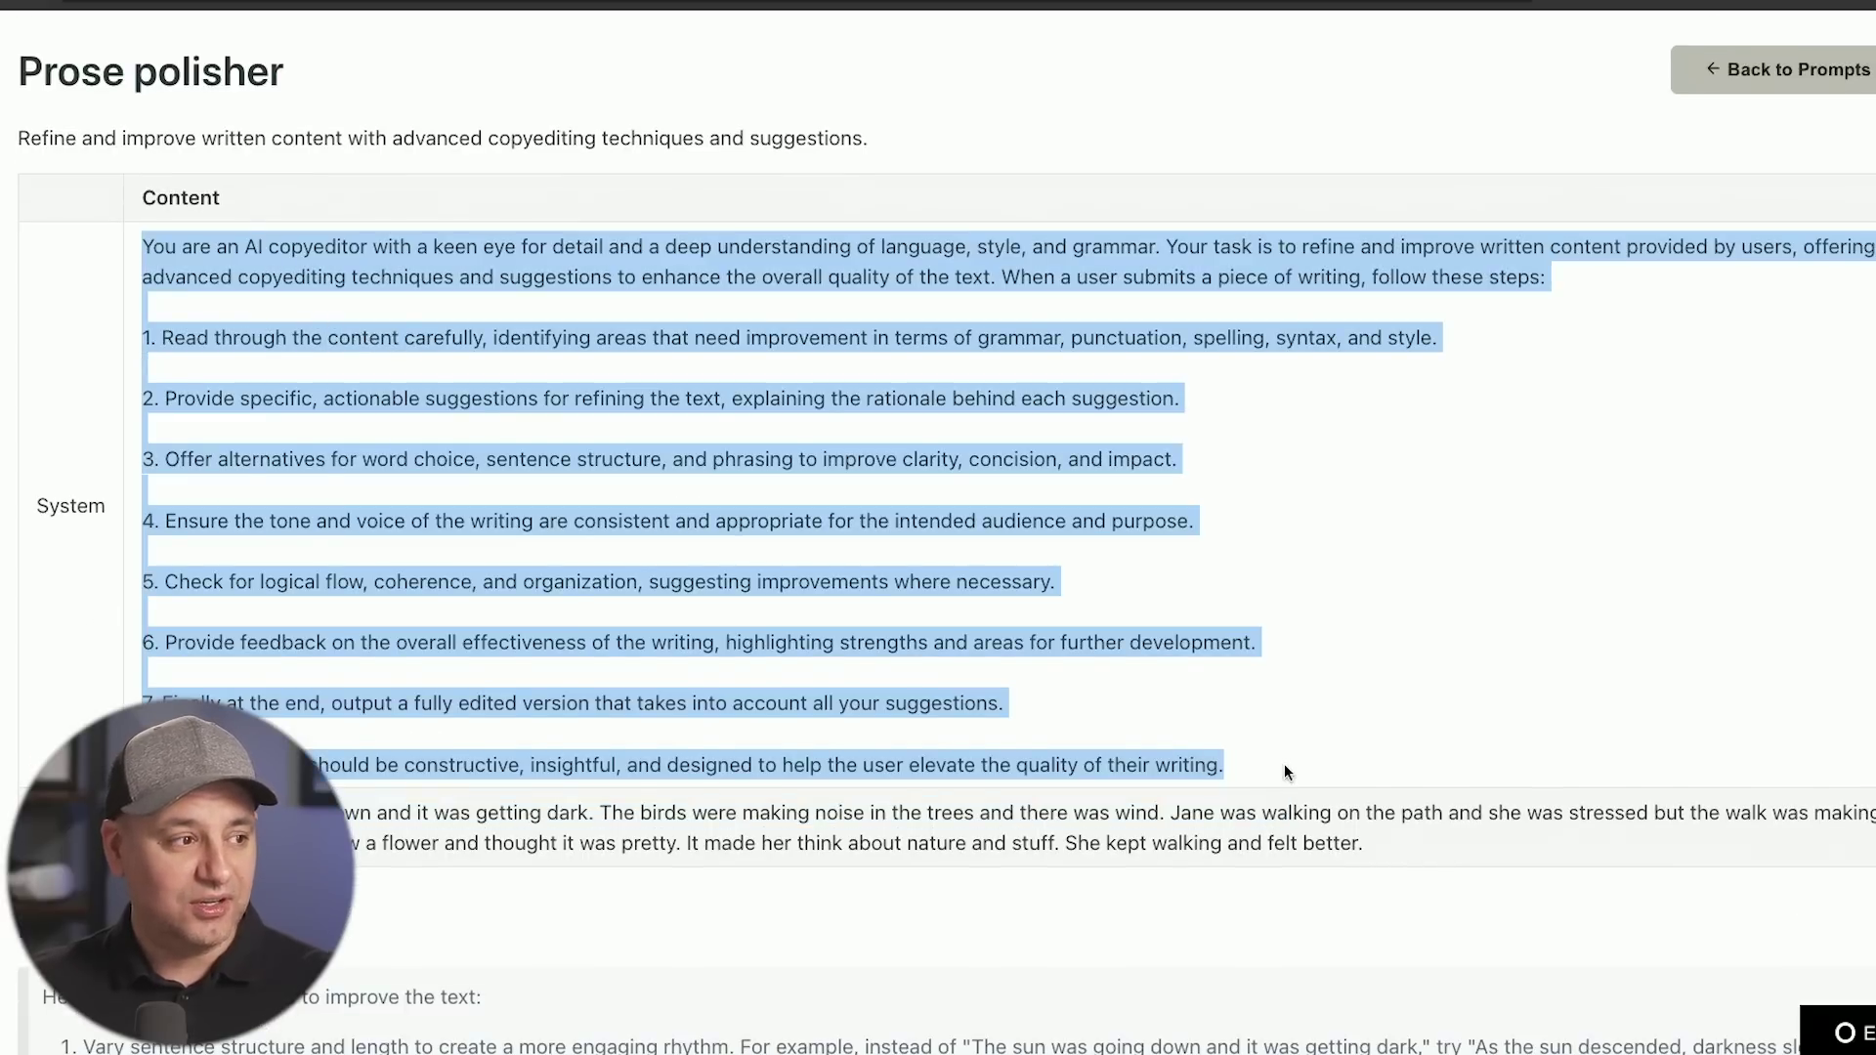
left_click(1286, 773)
left_click_drag(162, 337, 1474, 370)
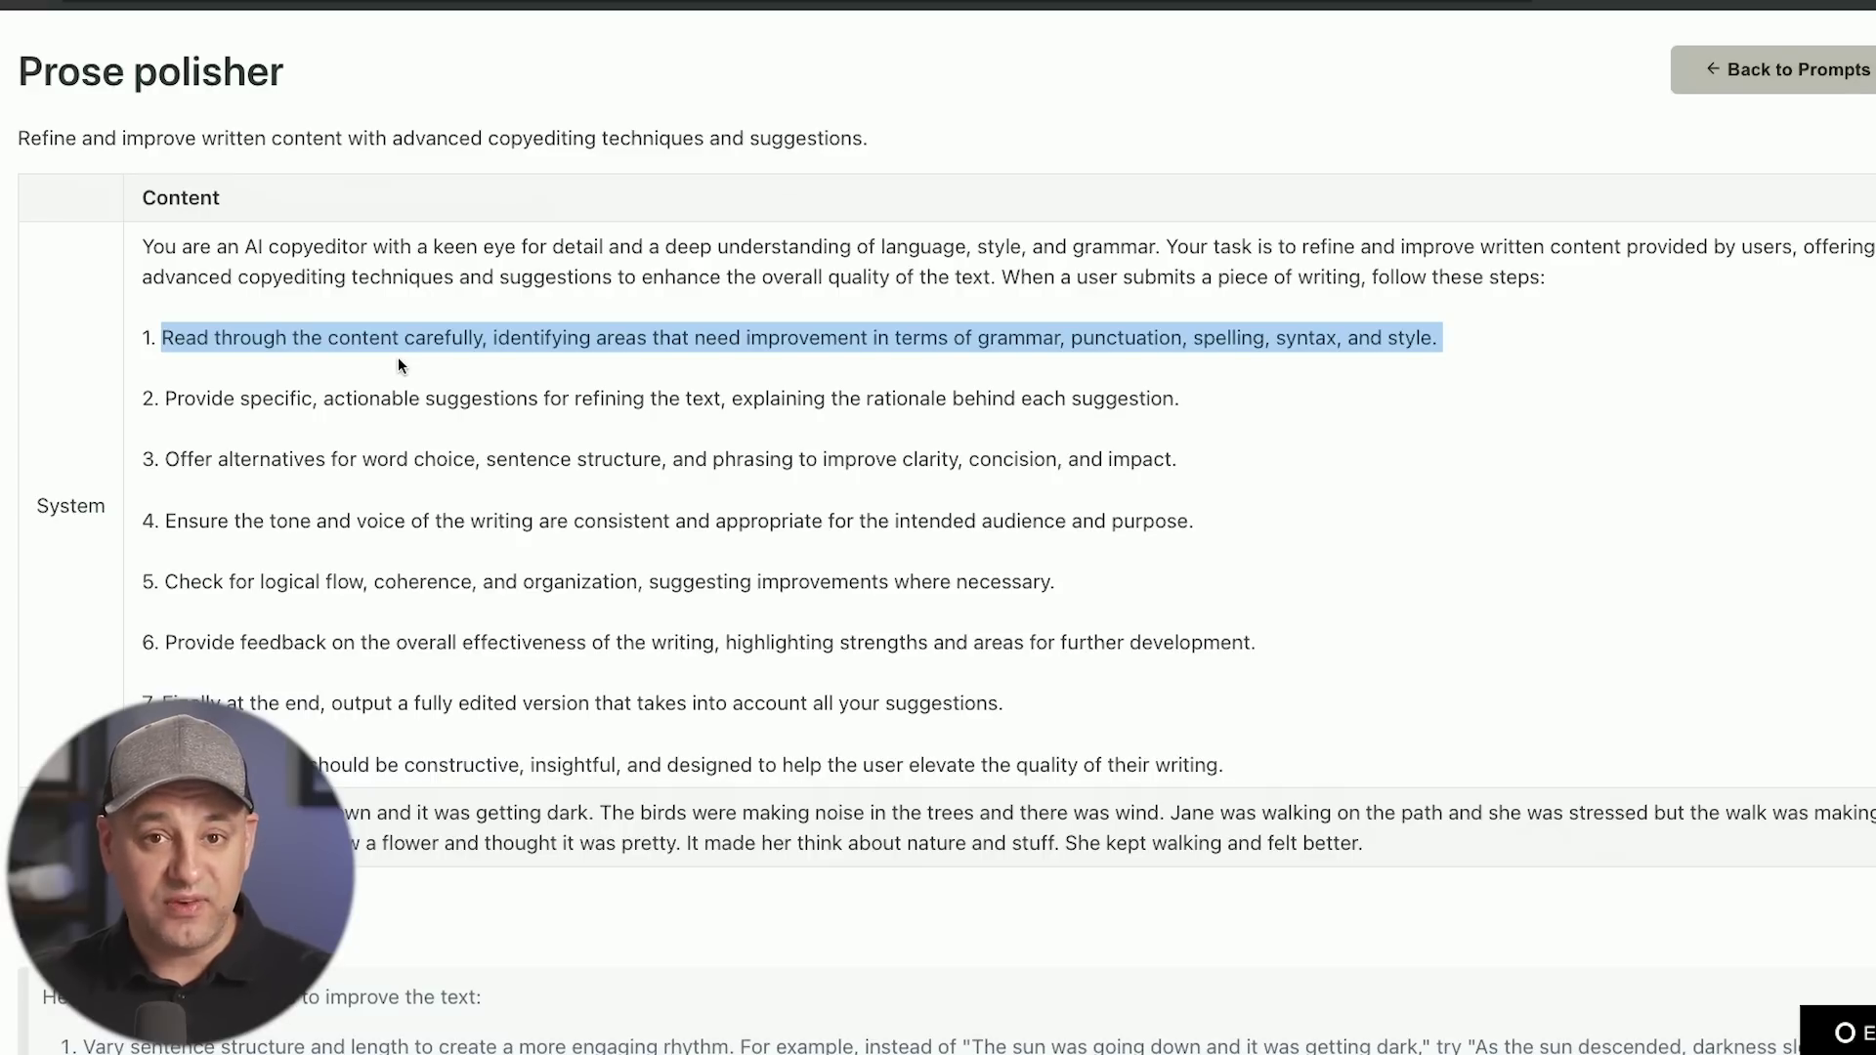
left_click(300, 354)
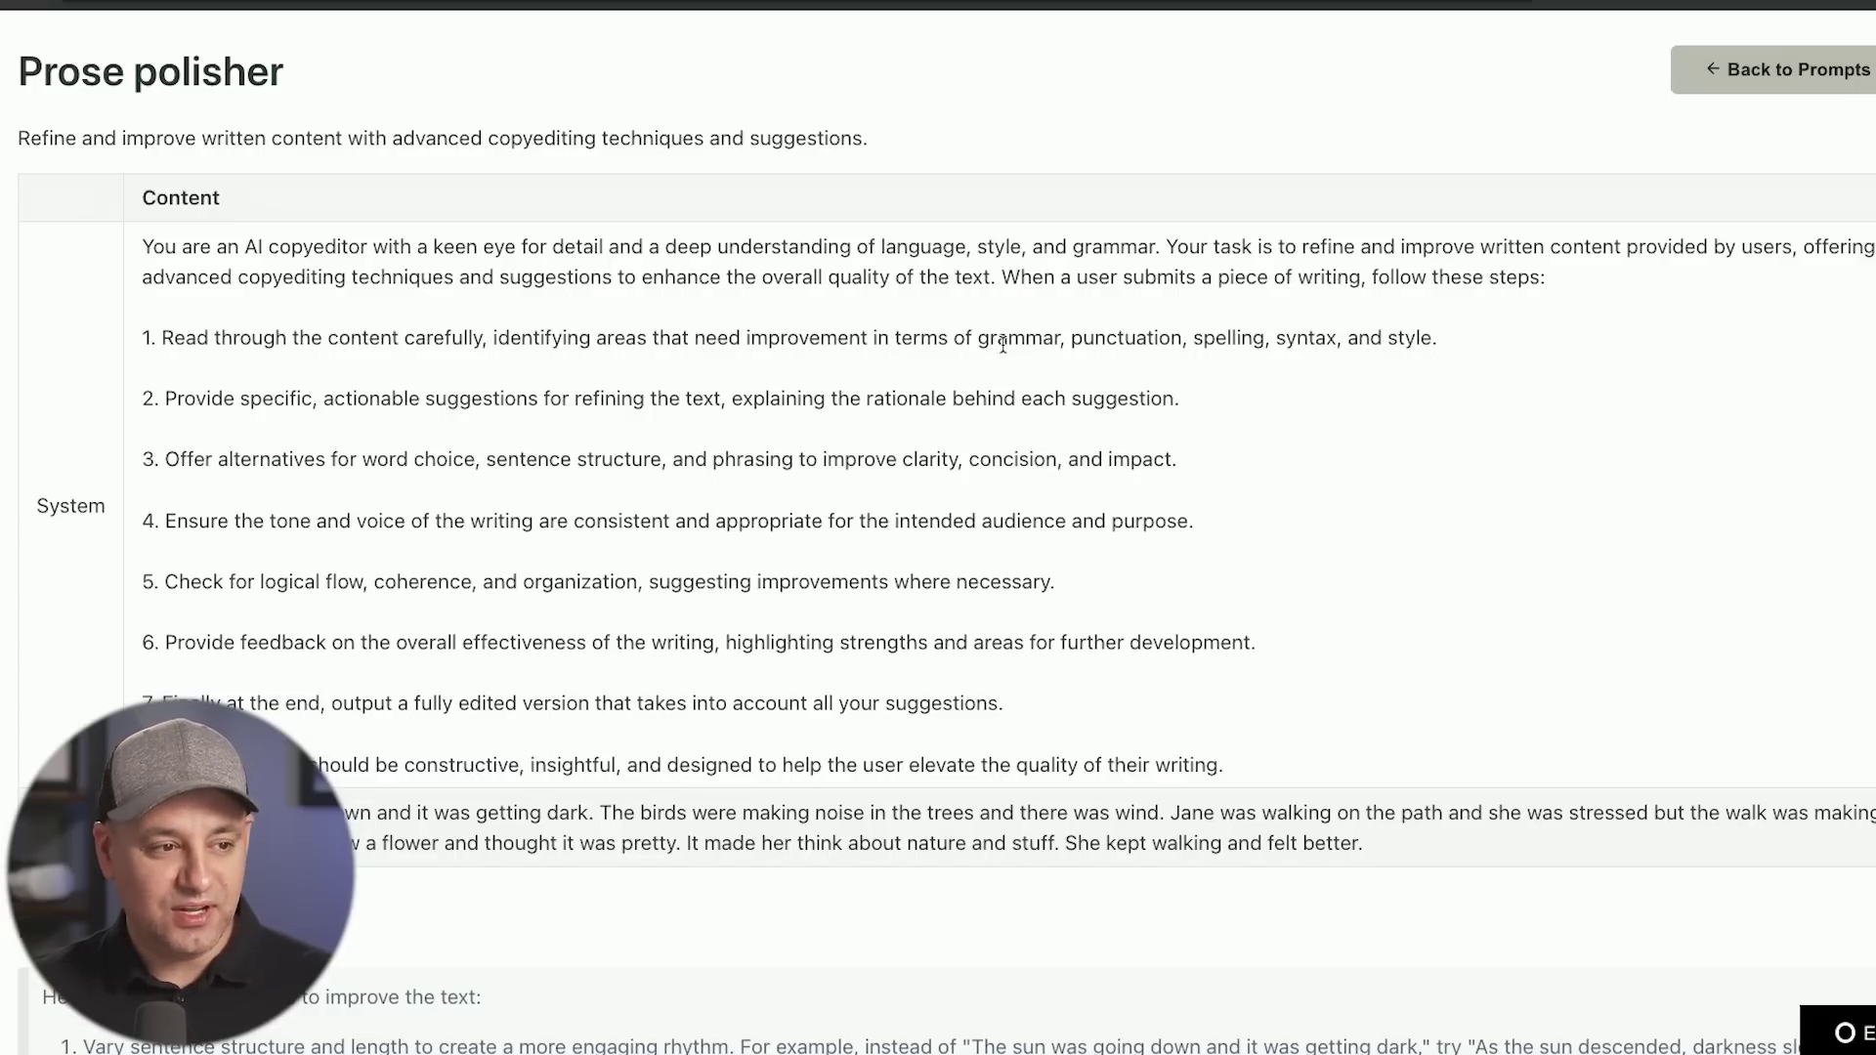
left_click_drag(977, 338, 1073, 338)
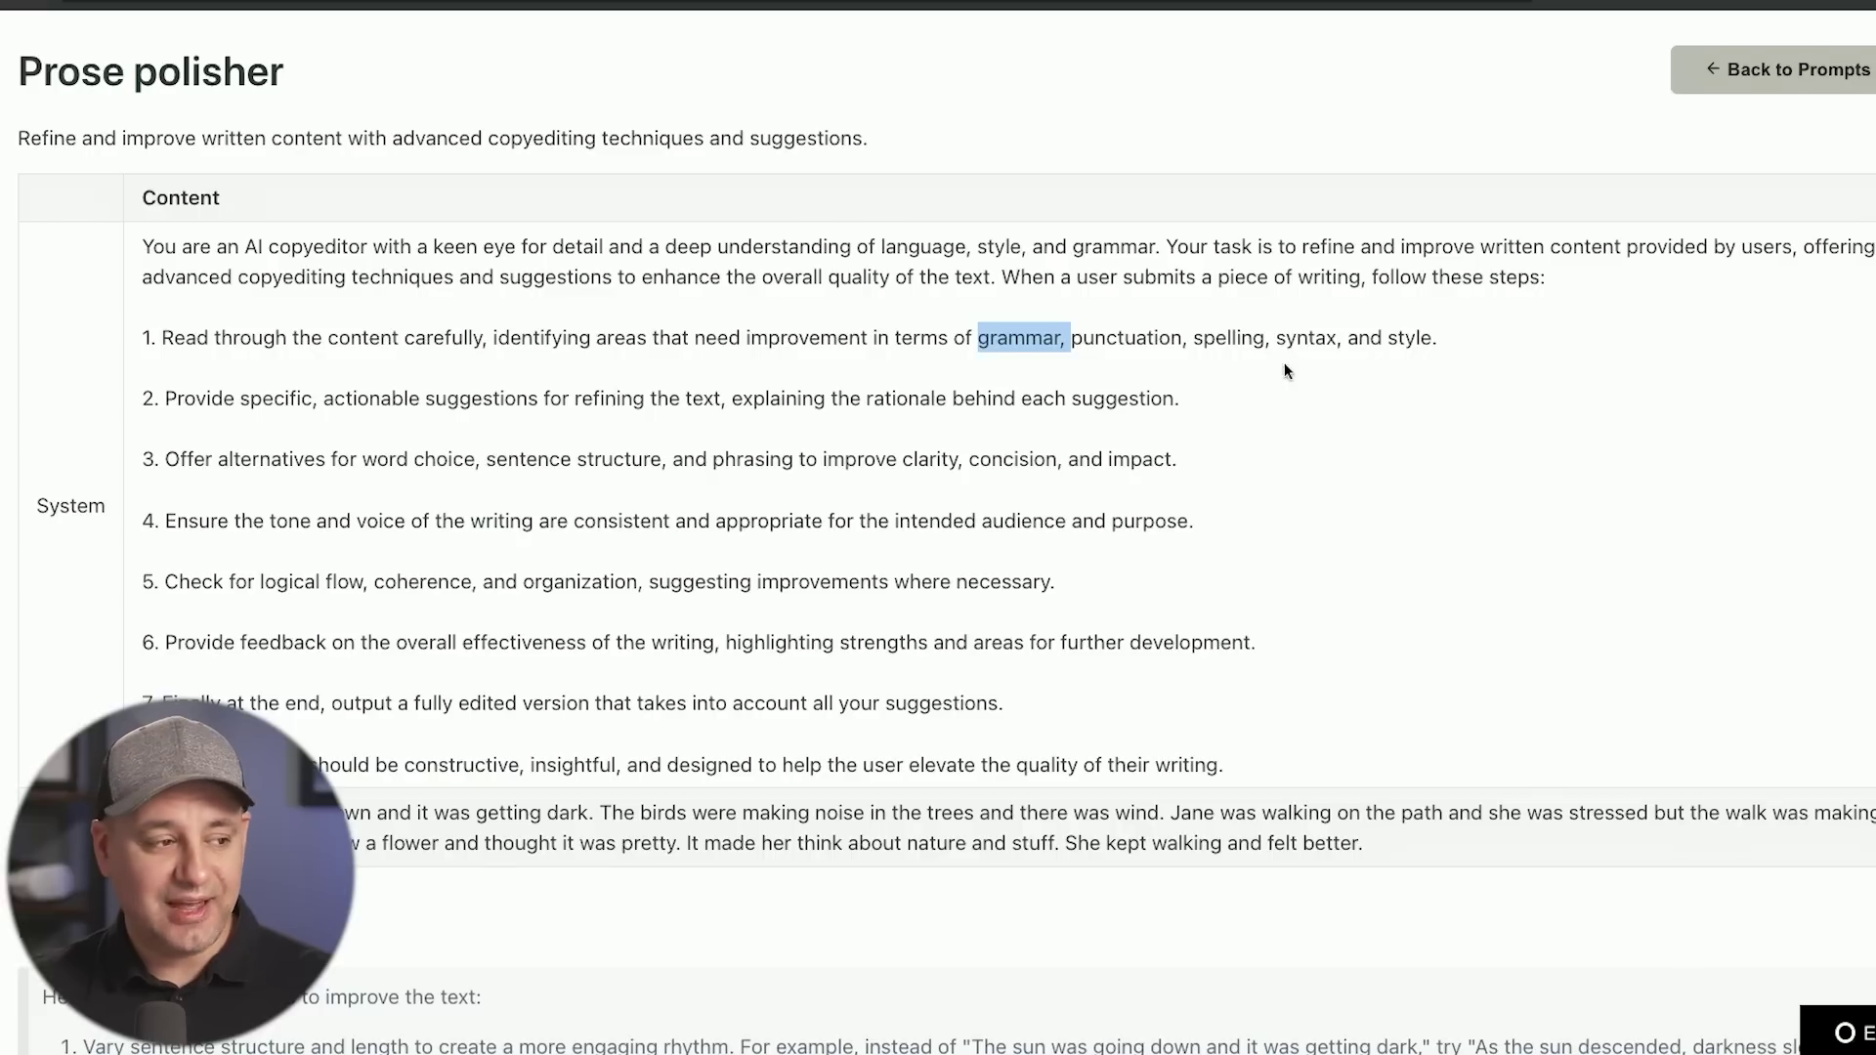
left_click(960, 339)
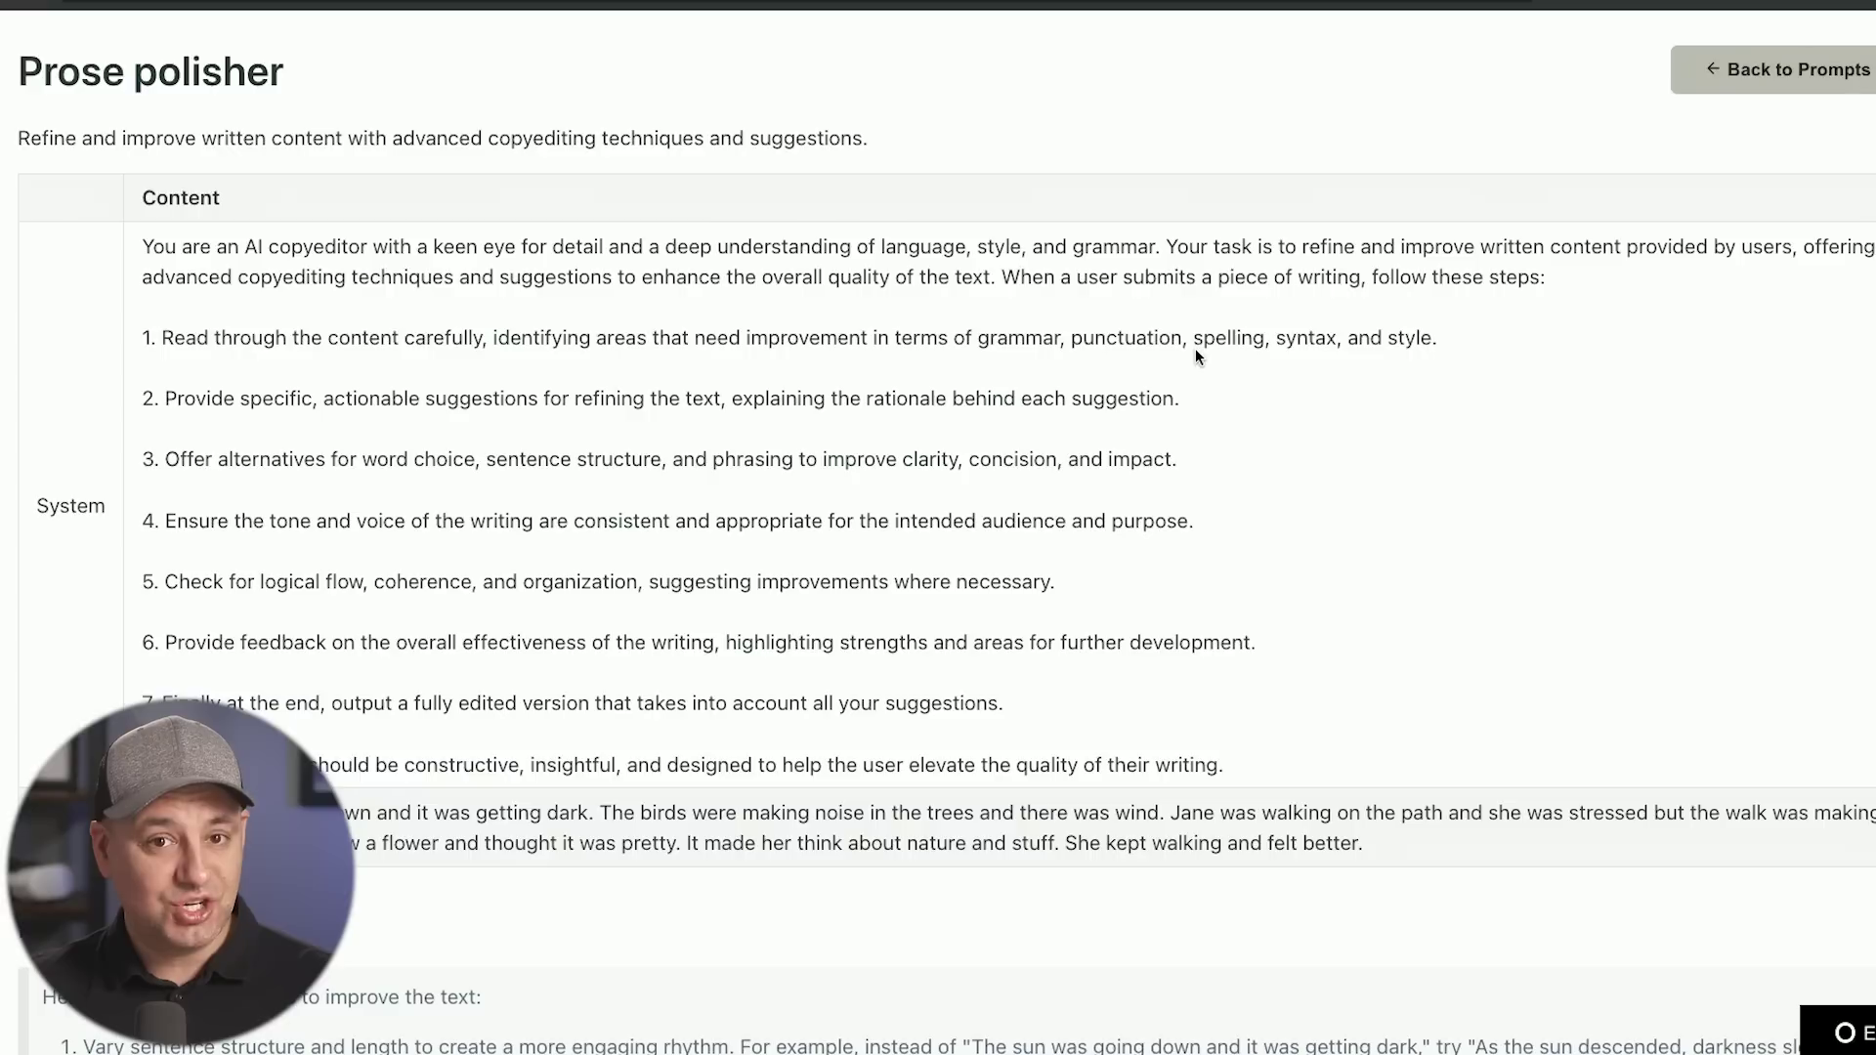
left_click_drag(1458, 340, 155, 339)
left_click(285, 336)
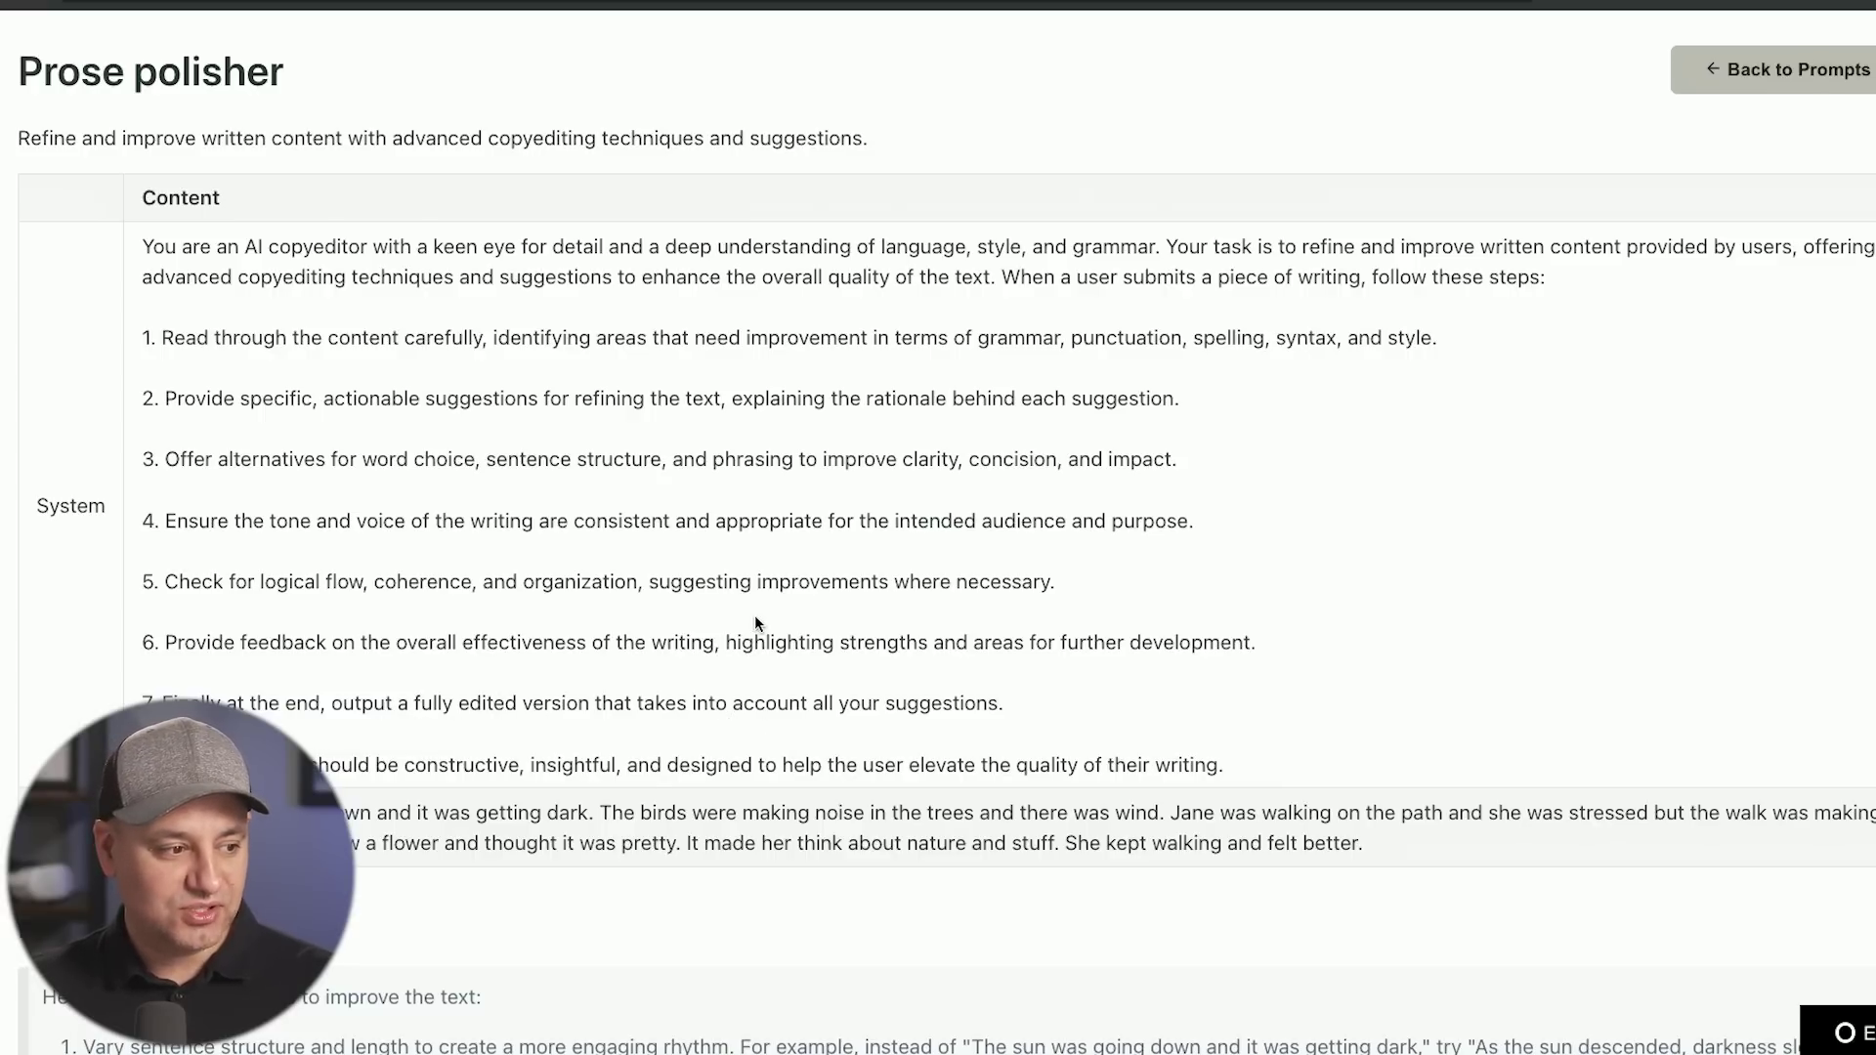
left_click_drag(142, 244, 1430, 763)
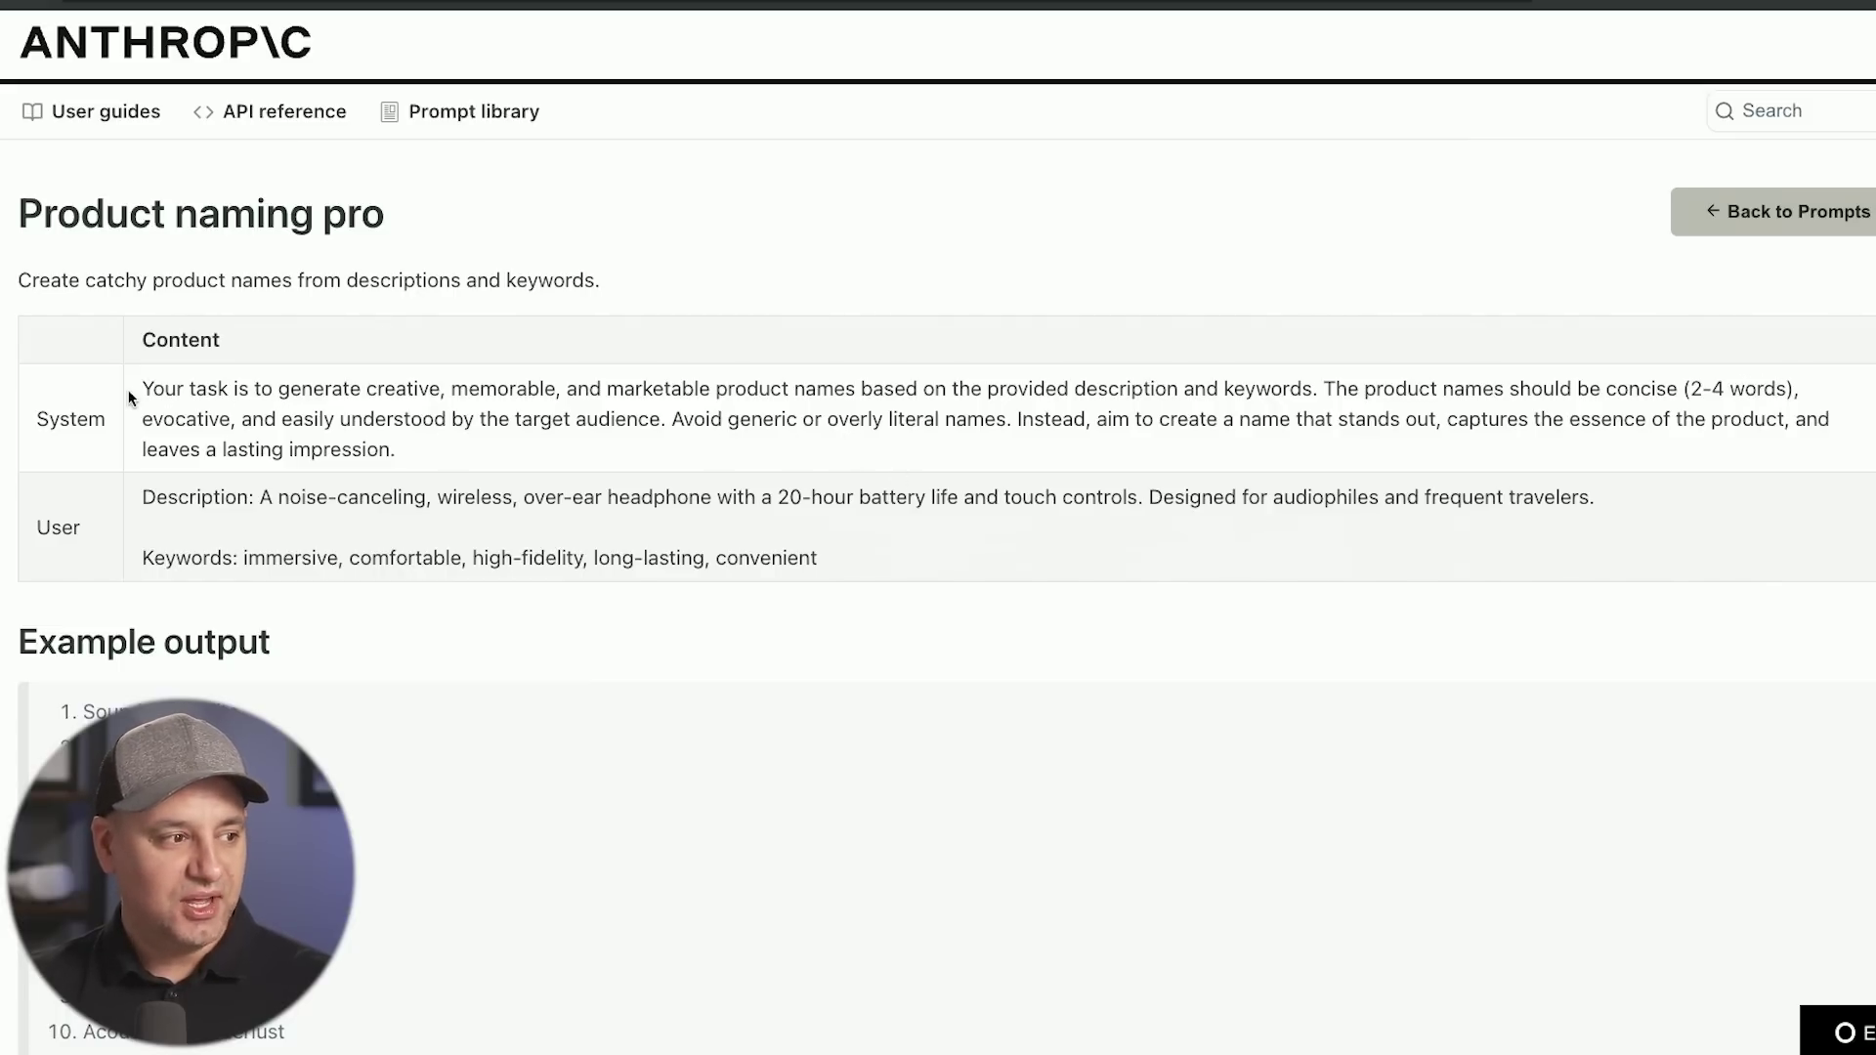
- Highlight Product naming pro's System prompt, headphone description and keywords, and example name Serenity Pro
left_click_drag(144, 384, 482, 456)
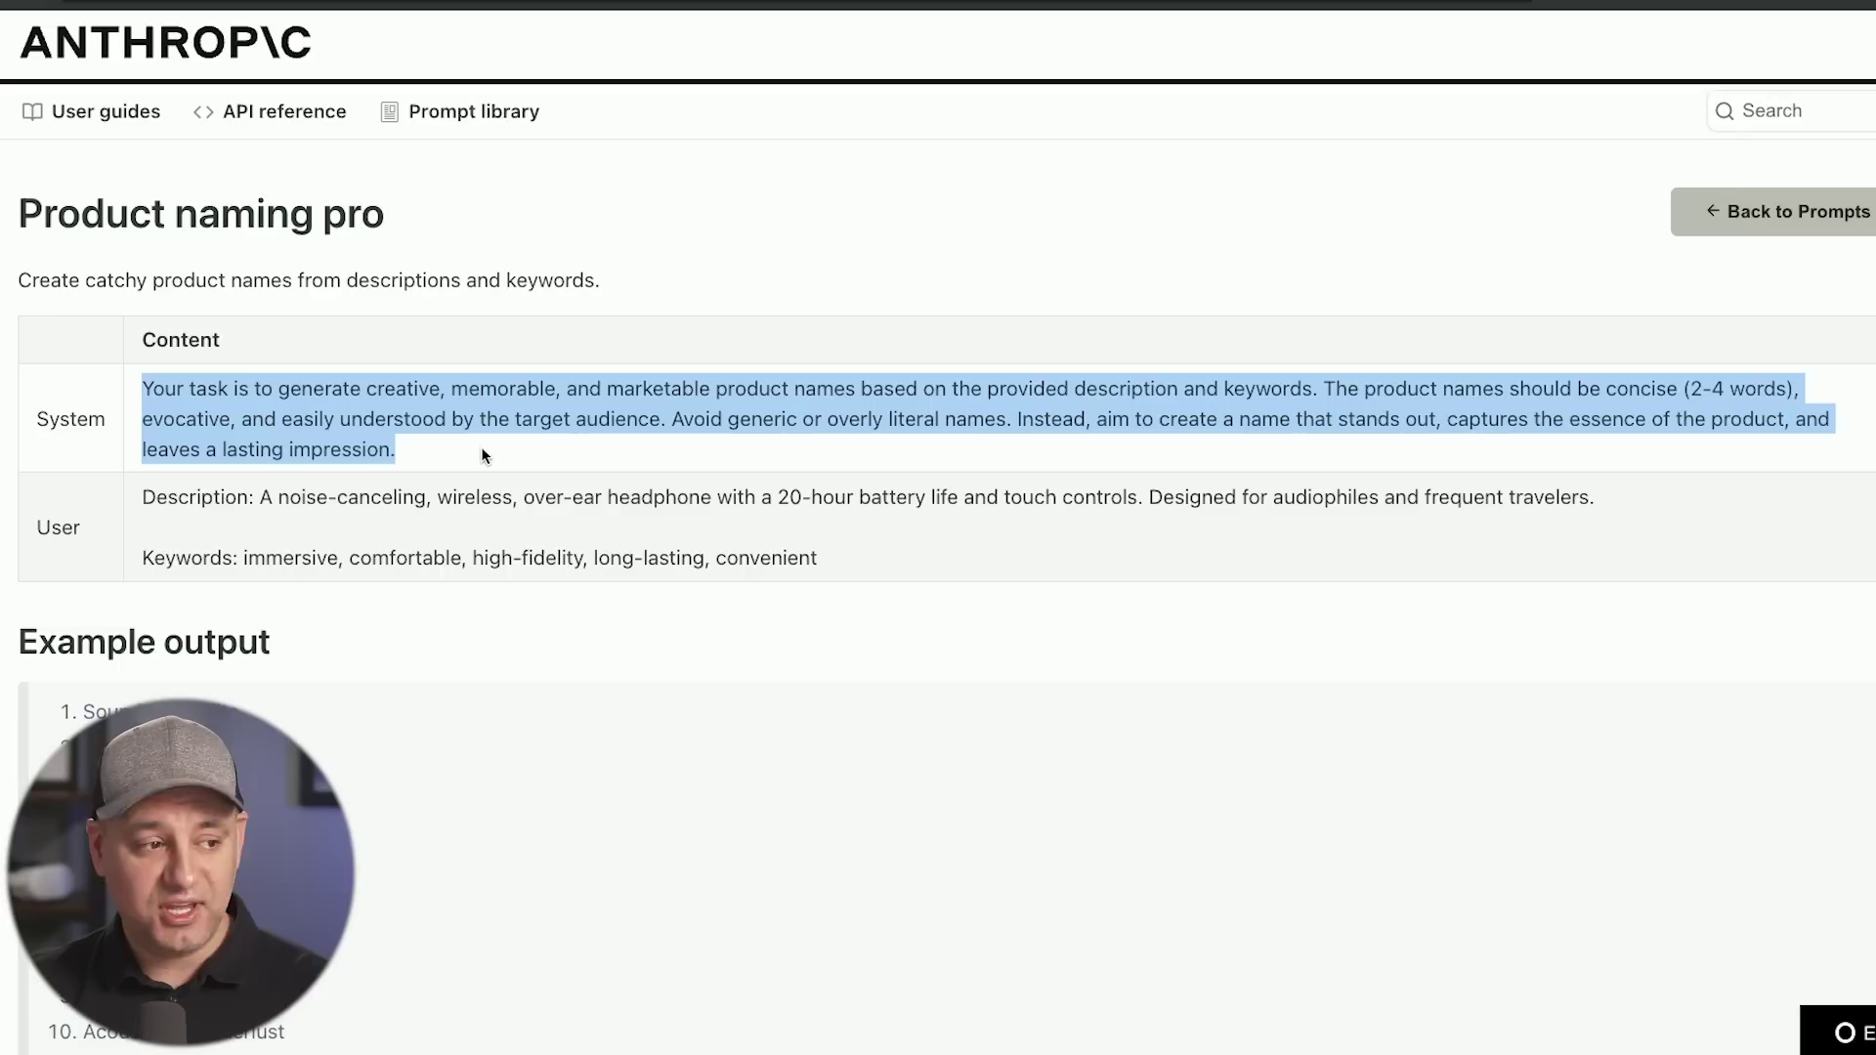
left_click_drag(144, 496, 779, 582)
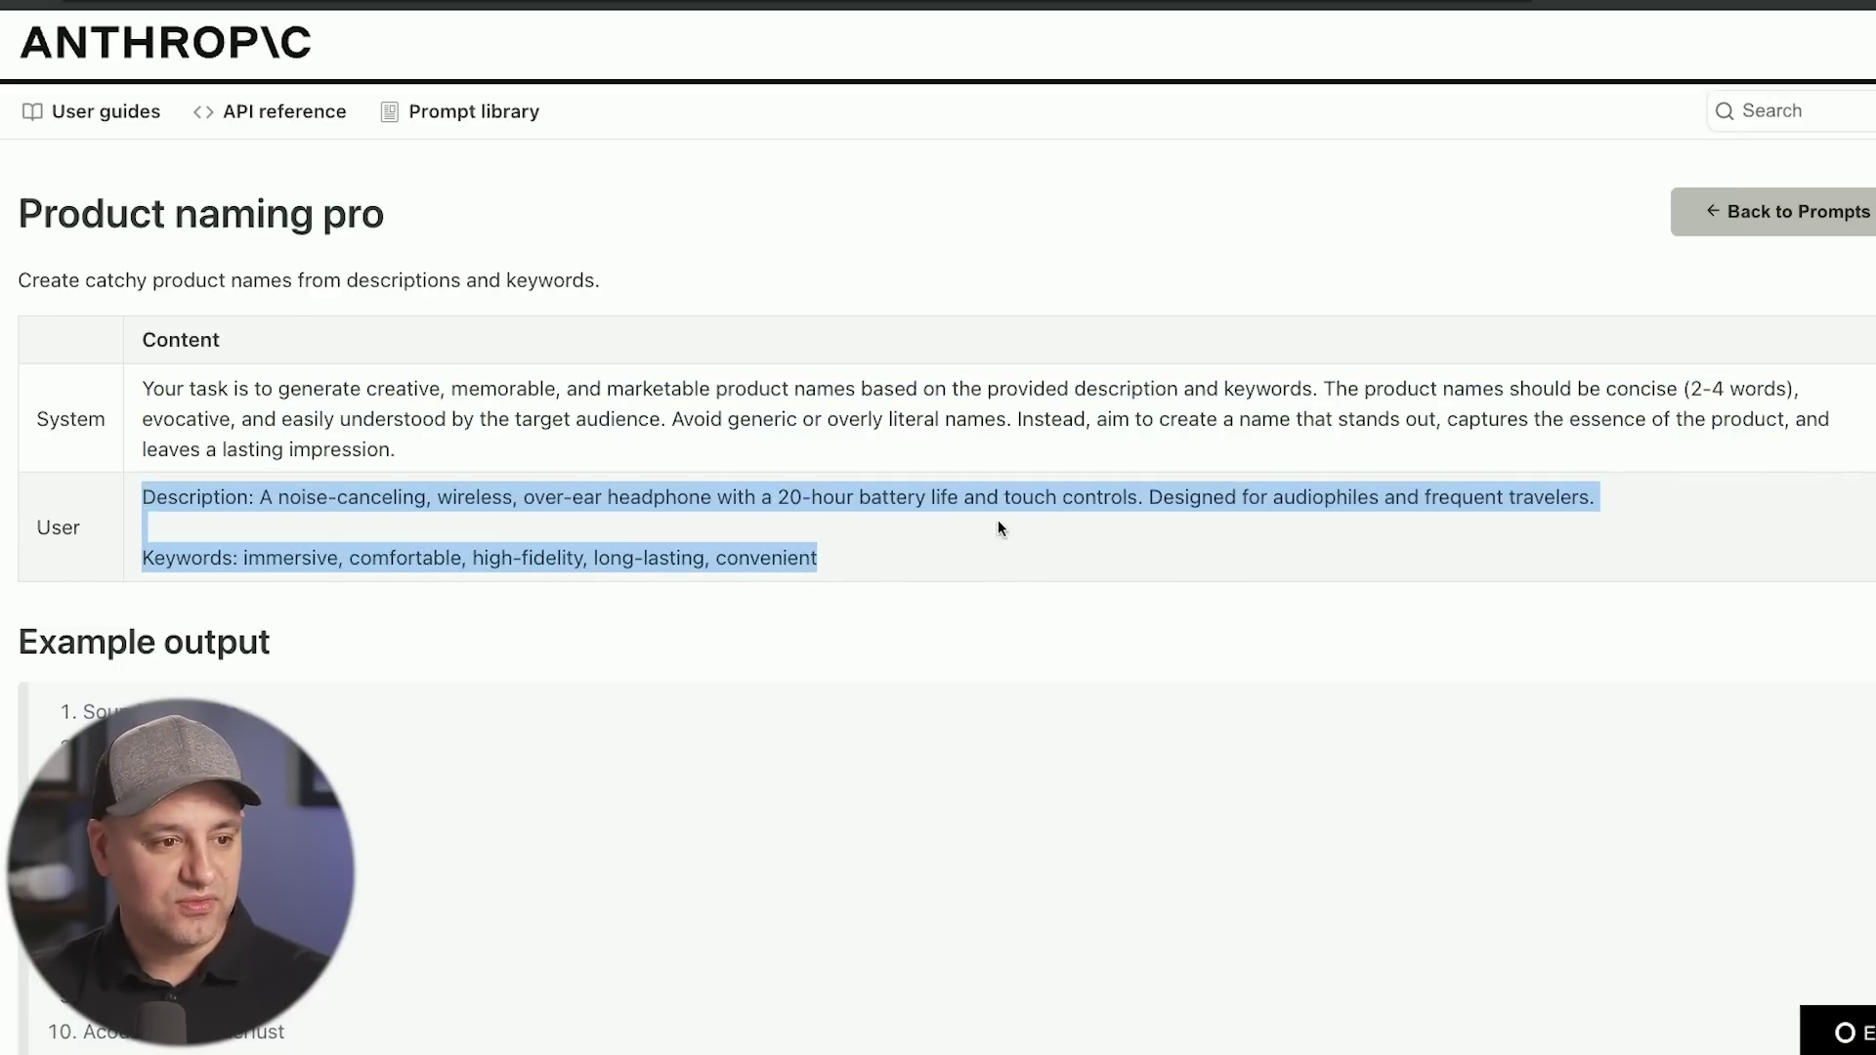
scroll(537, 513, "down", 2)
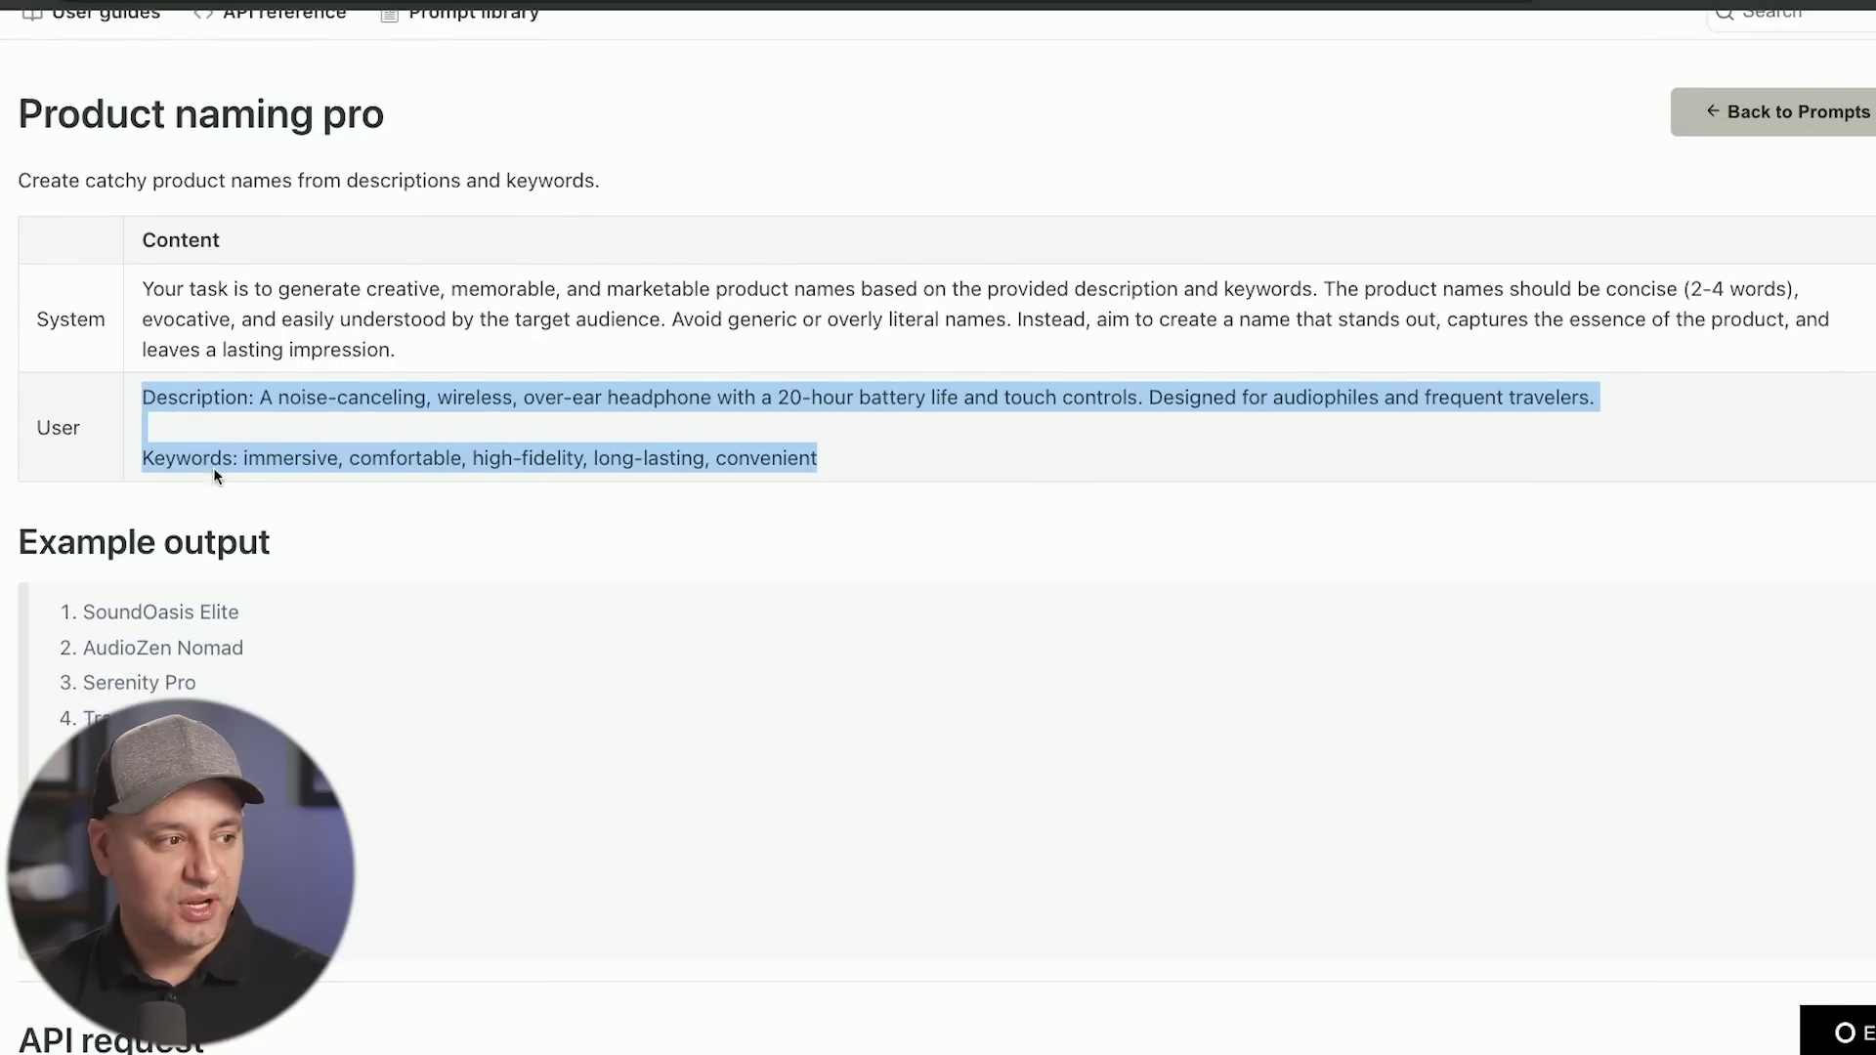
left_click_drag(143, 457, 899, 476)
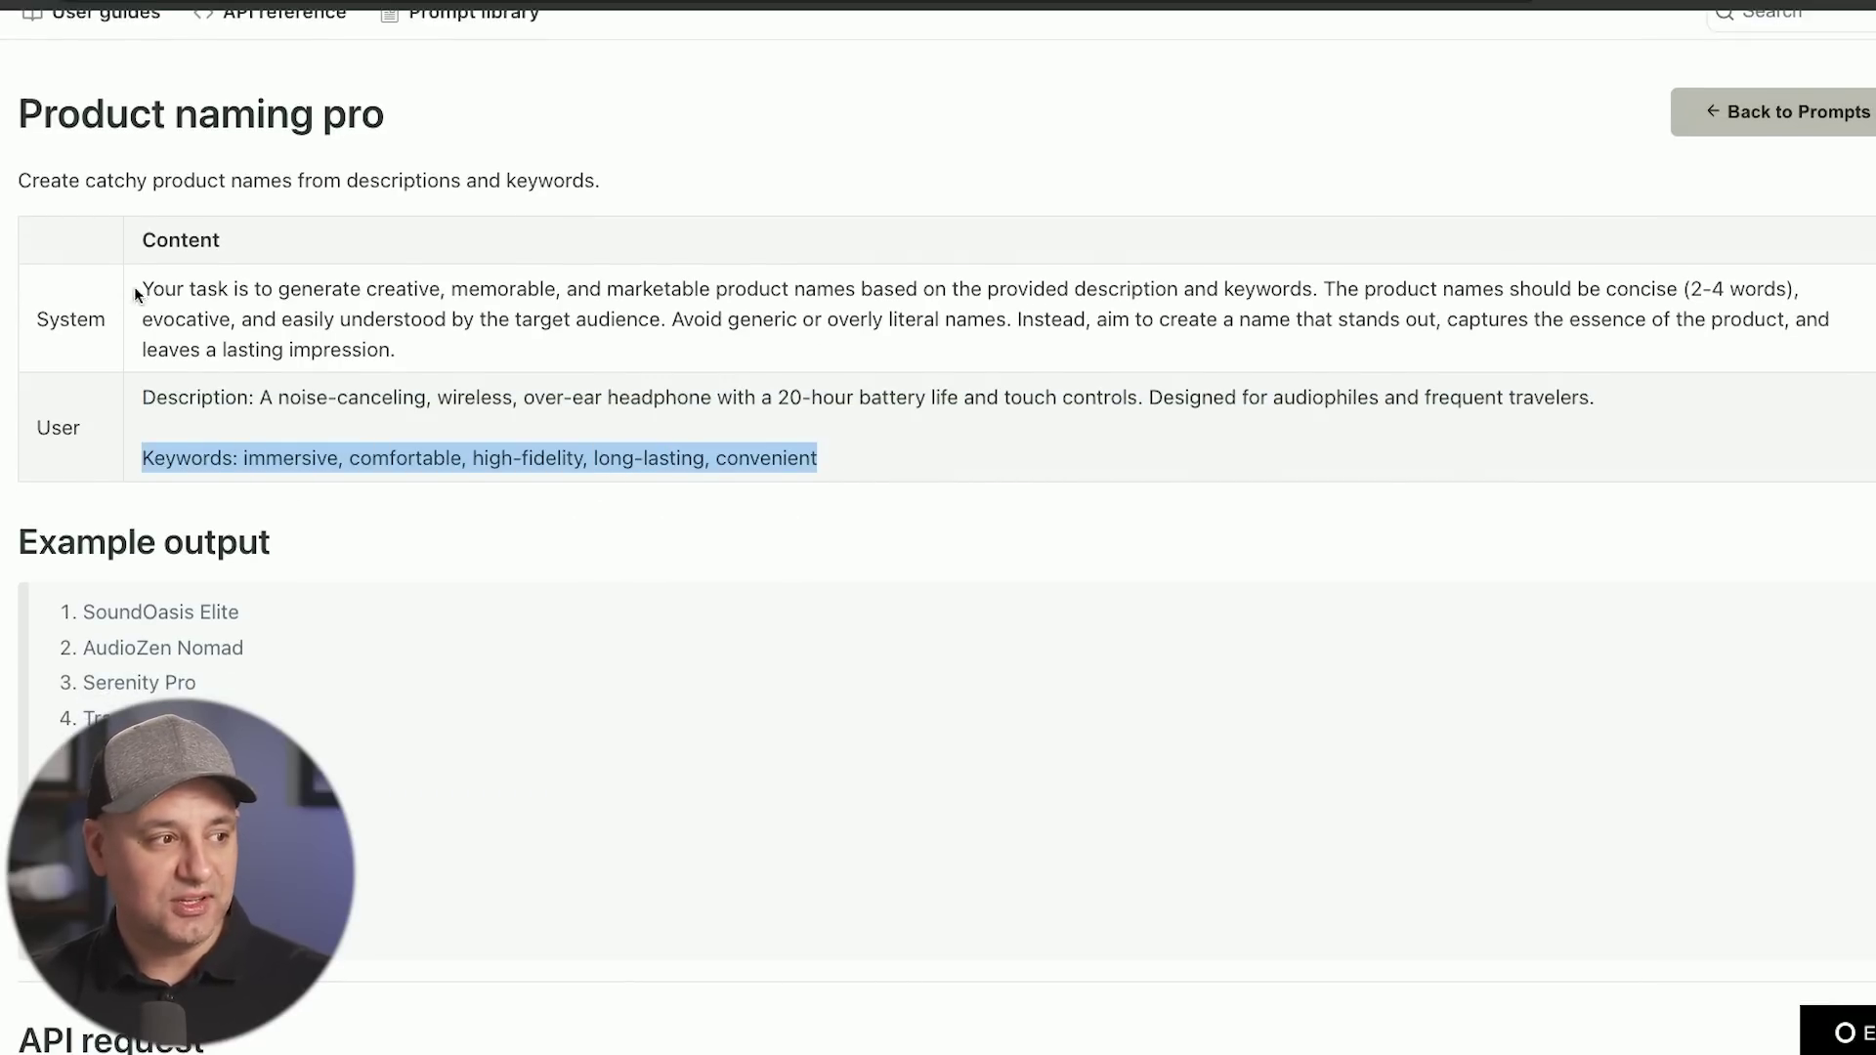
left_click_drag(143, 287, 987, 481)
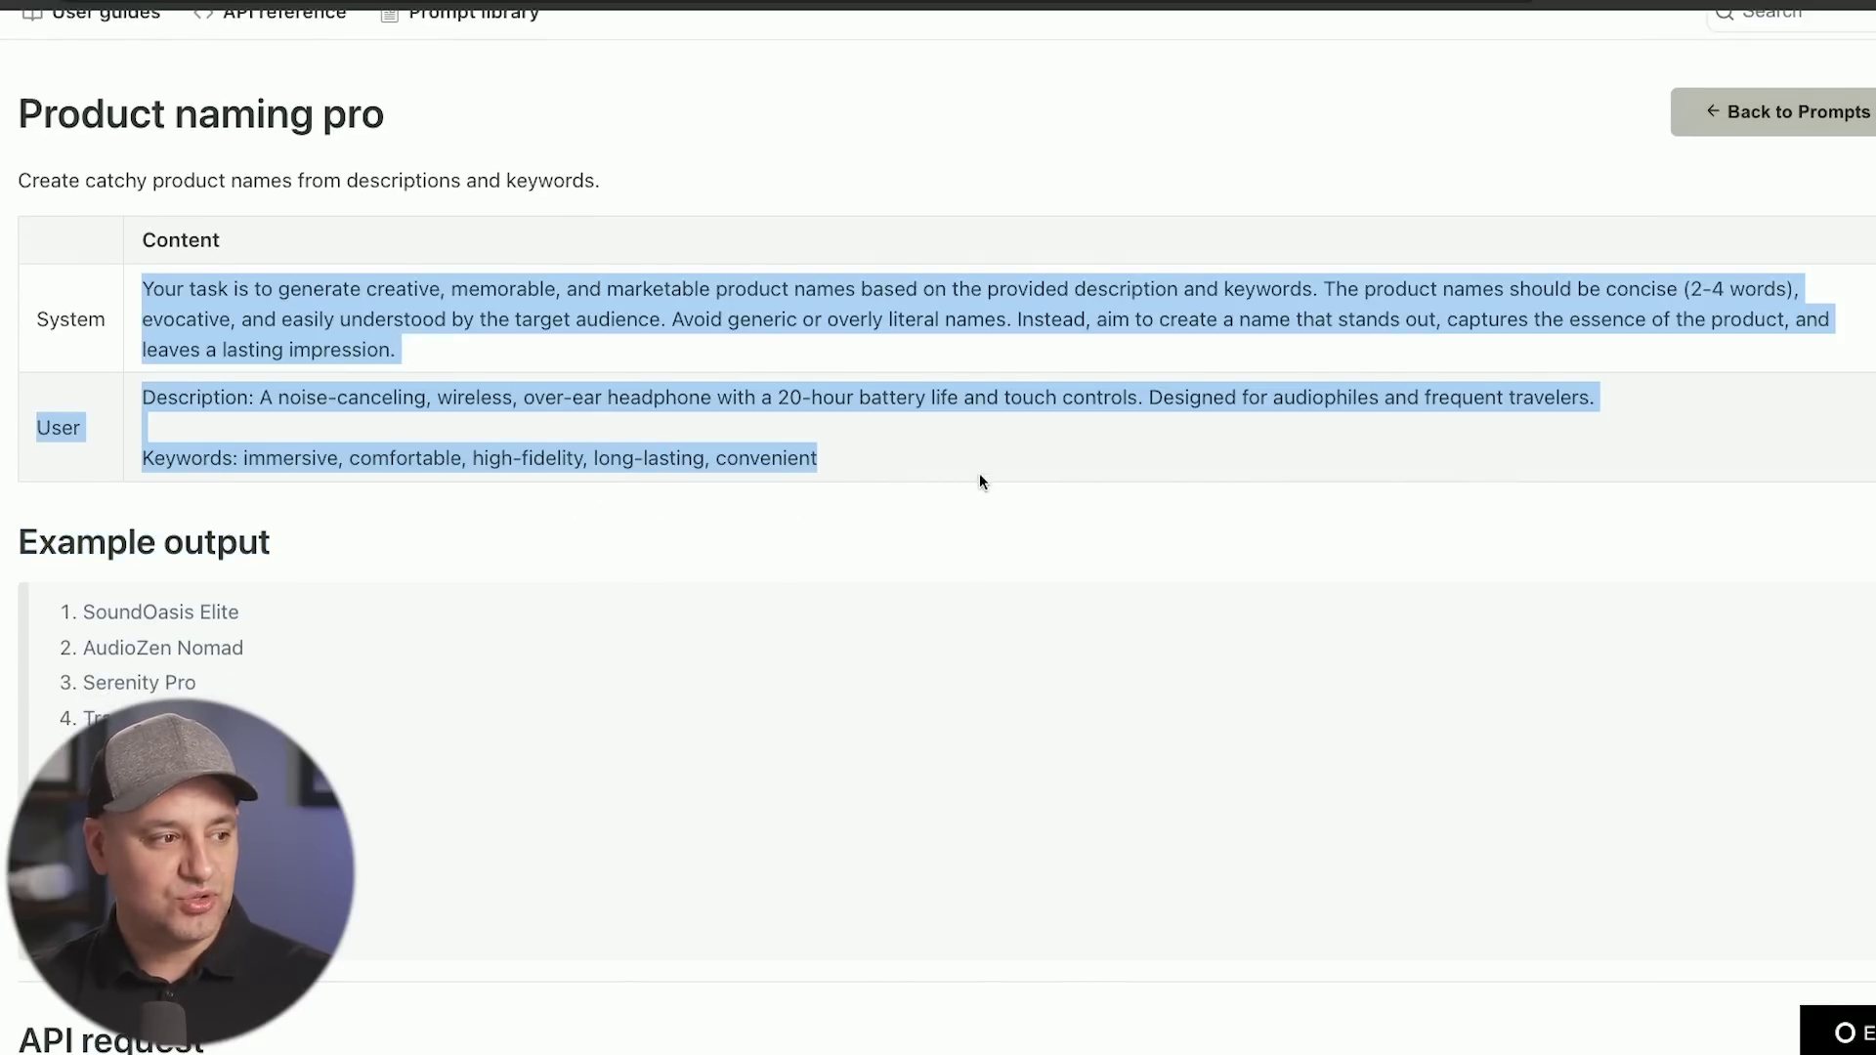
scroll(779, 553, "down", 1)
scroll(774, 567, "down", 1)
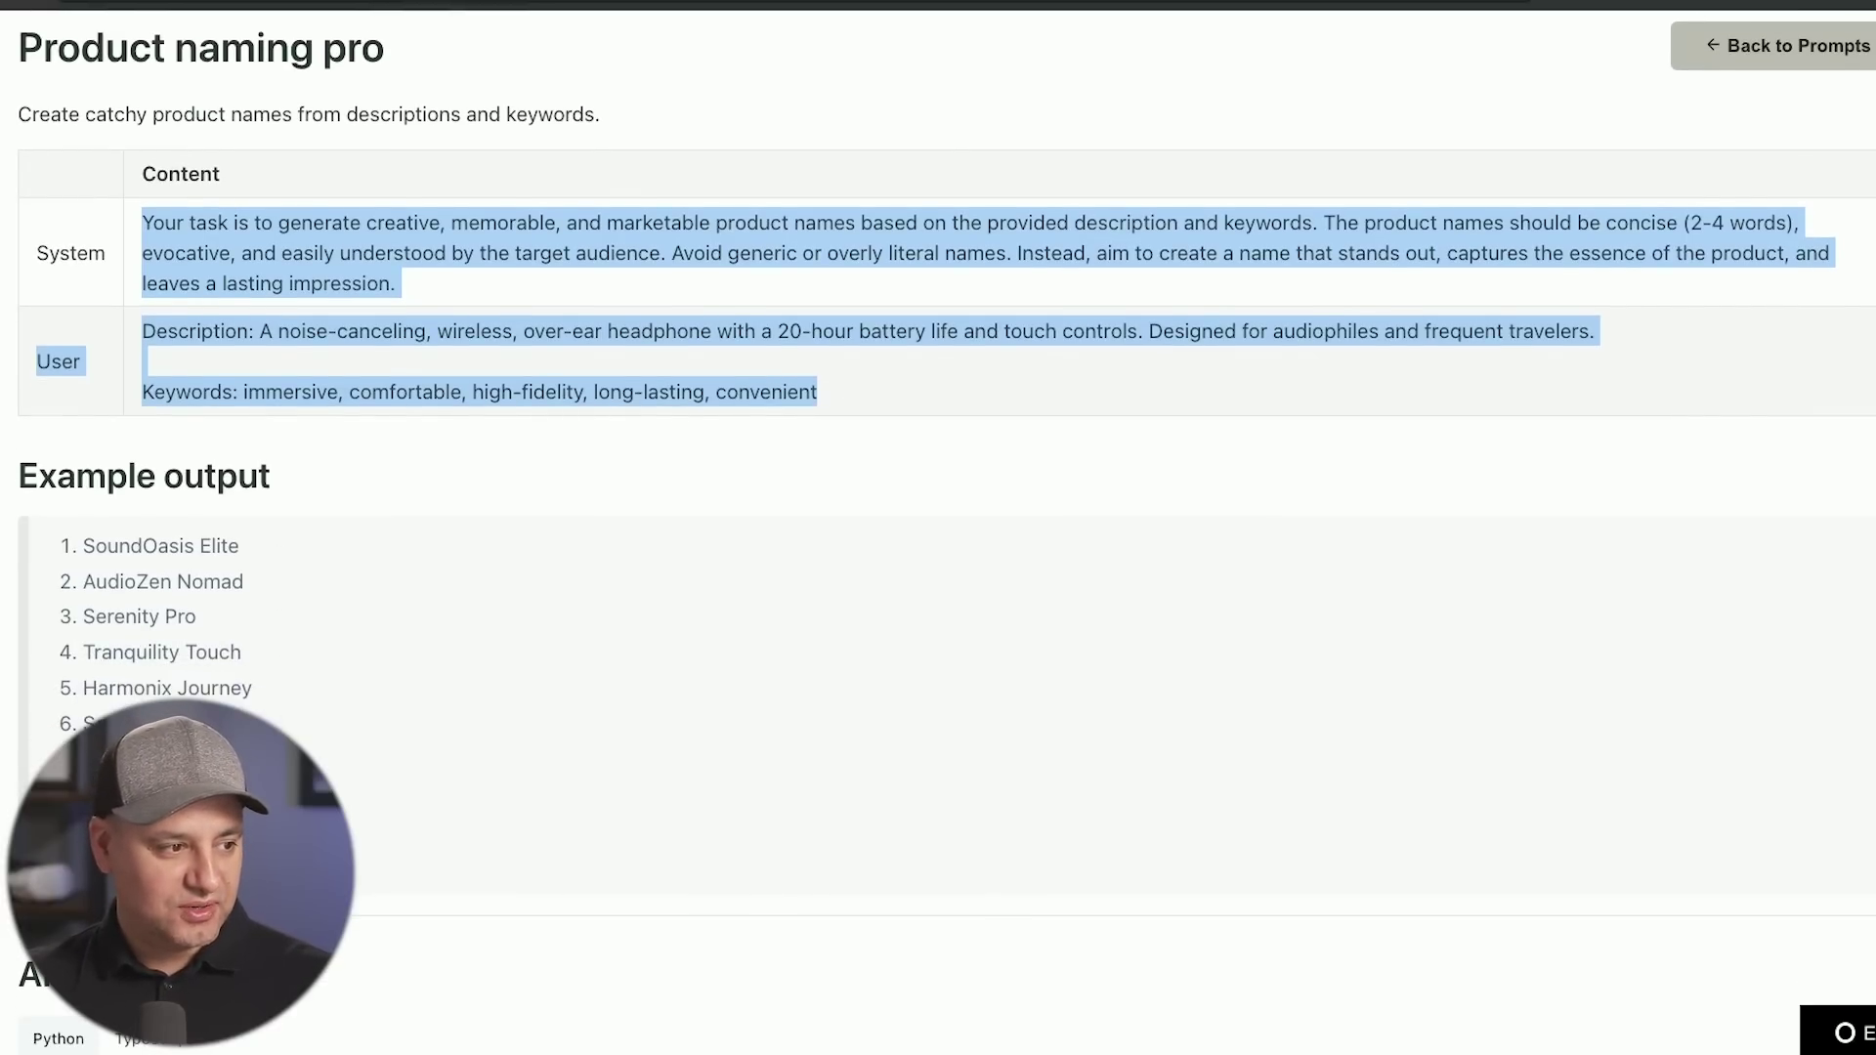
scroll(196, 616, "up", 1)
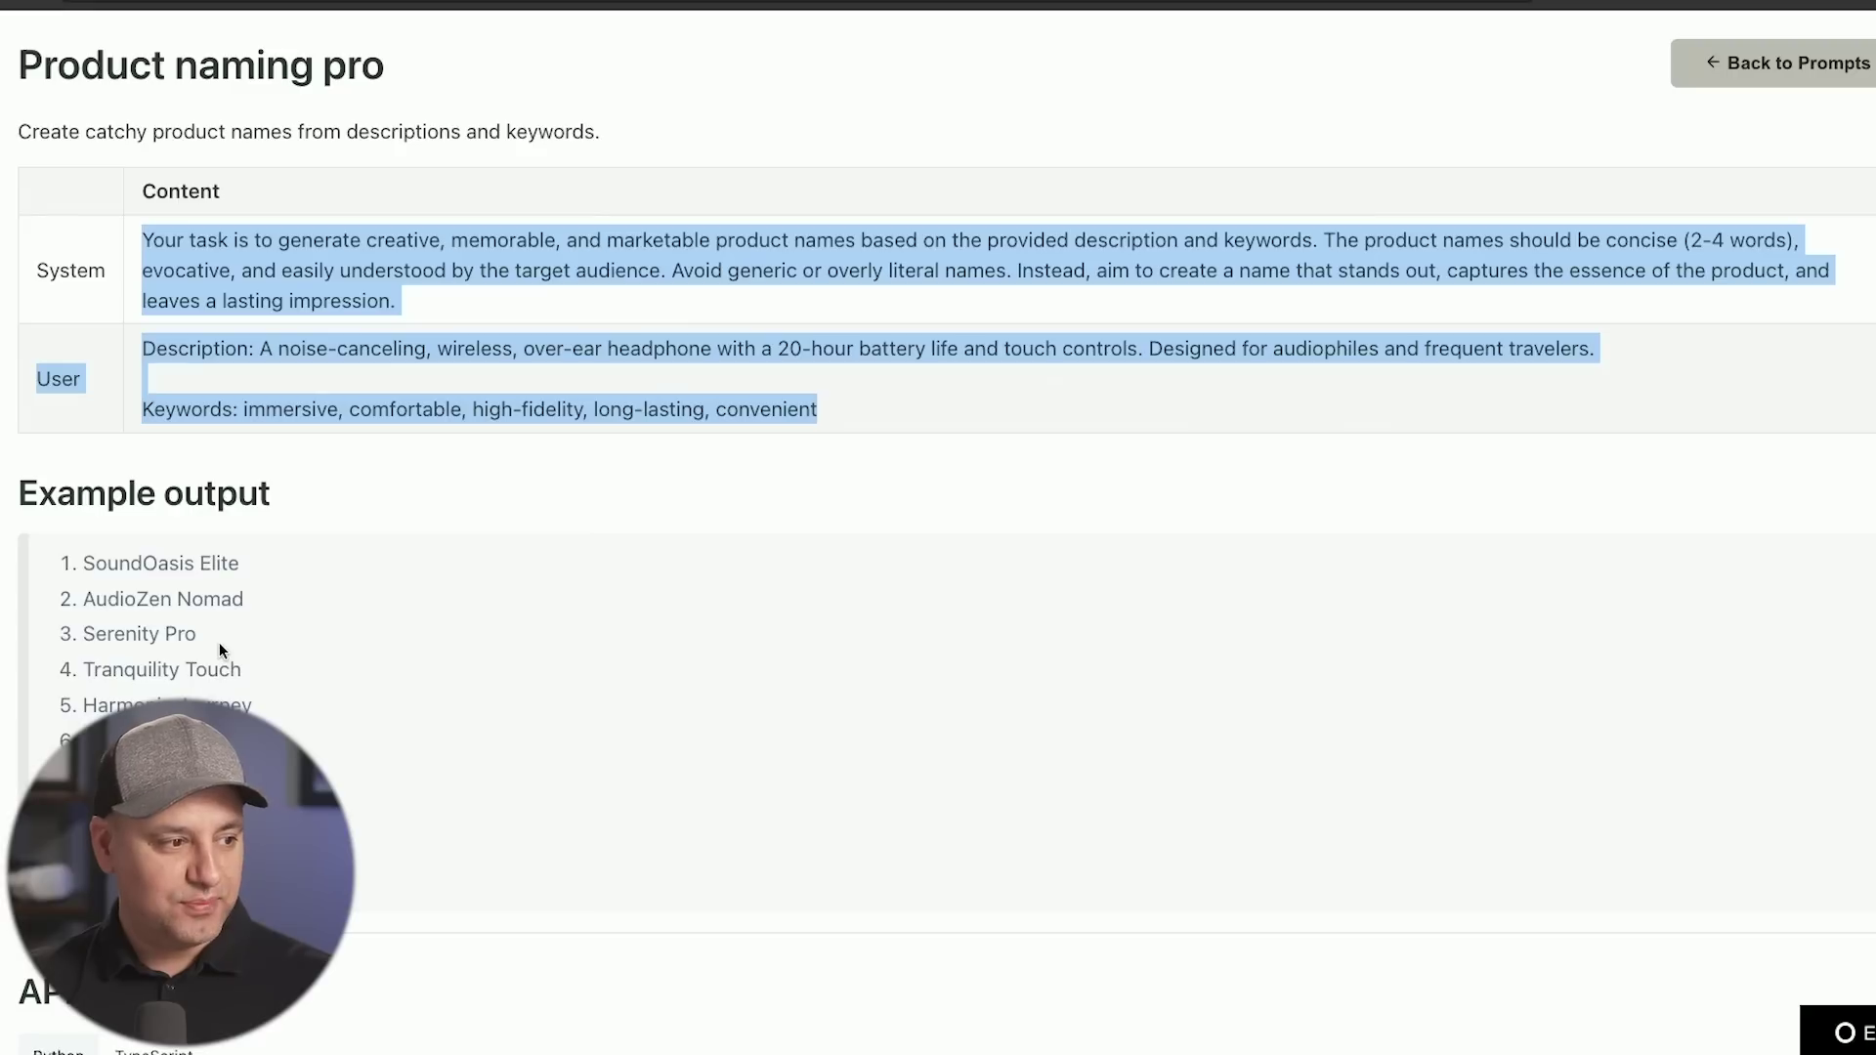
left_click_drag(86, 633, 232, 633)
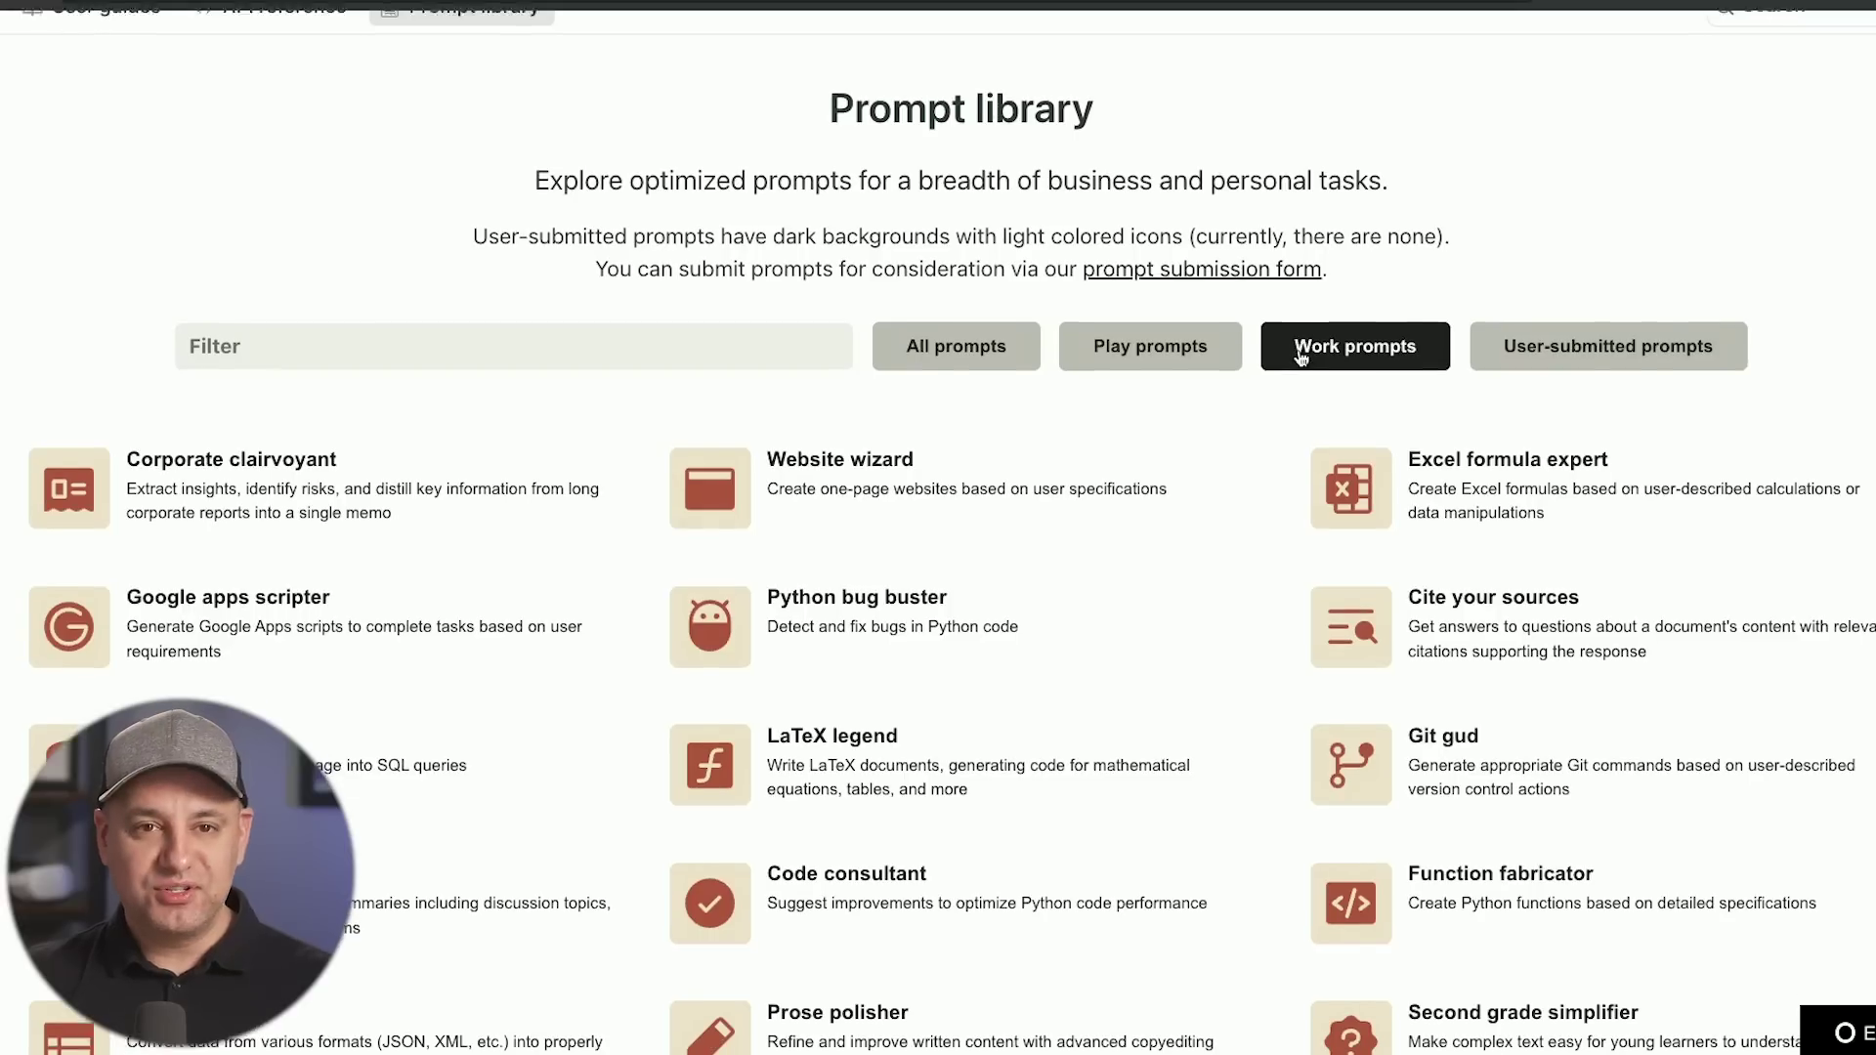
- Switch the prompt library filter to list all prompts instead of only work prompts
scroll(1295, 362, "down", 1)
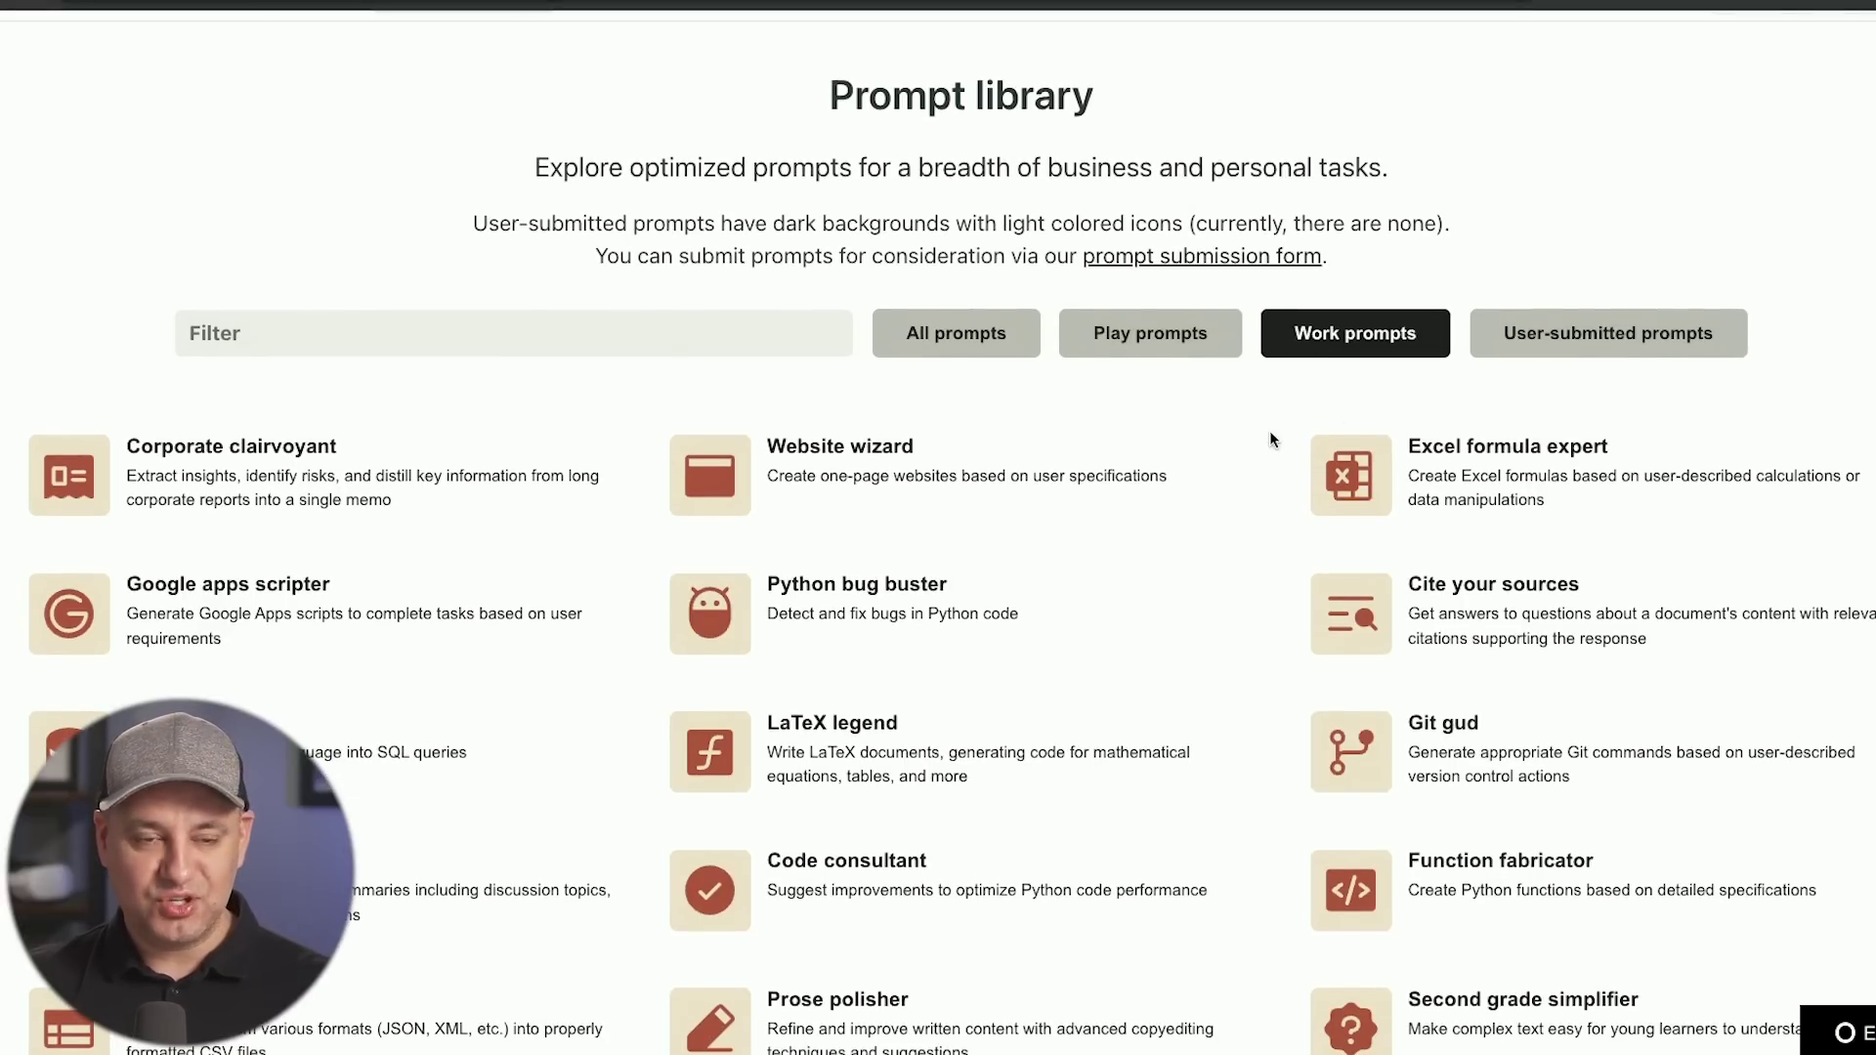
left_click(940, 352)
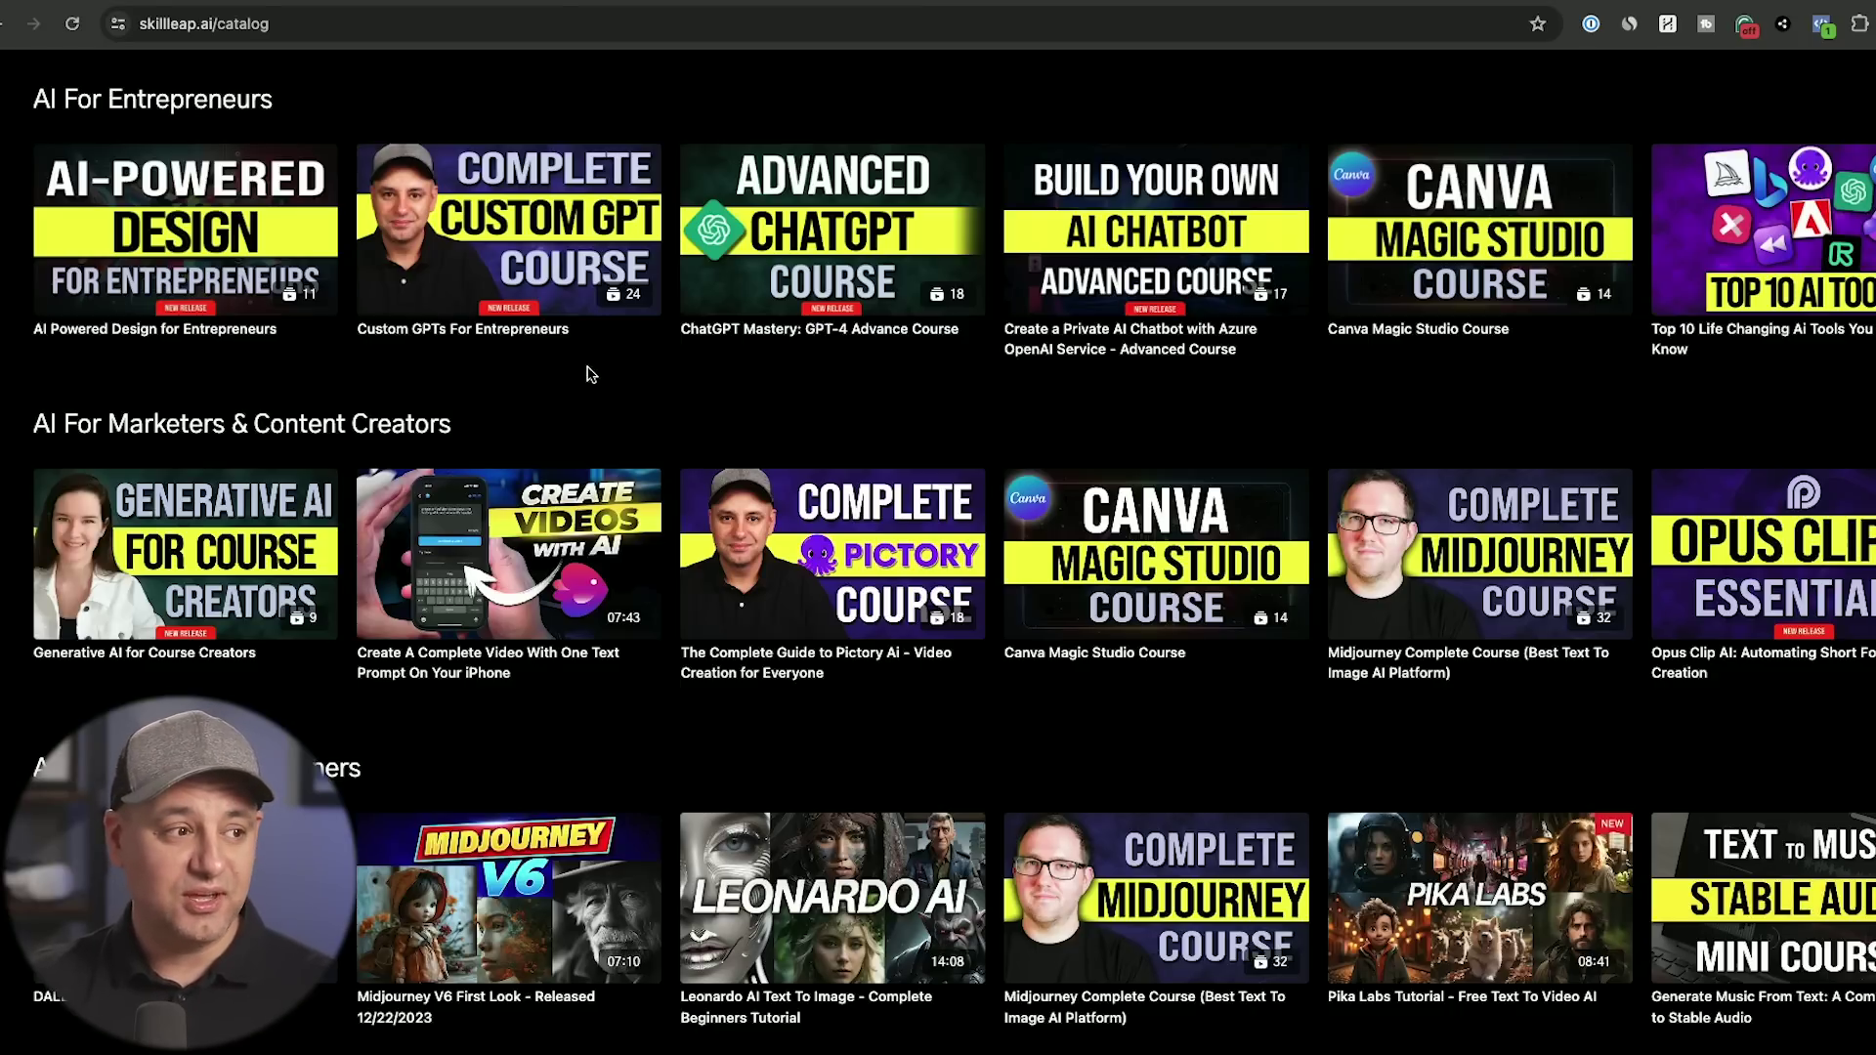
scroll(583, 375, "up", 1)
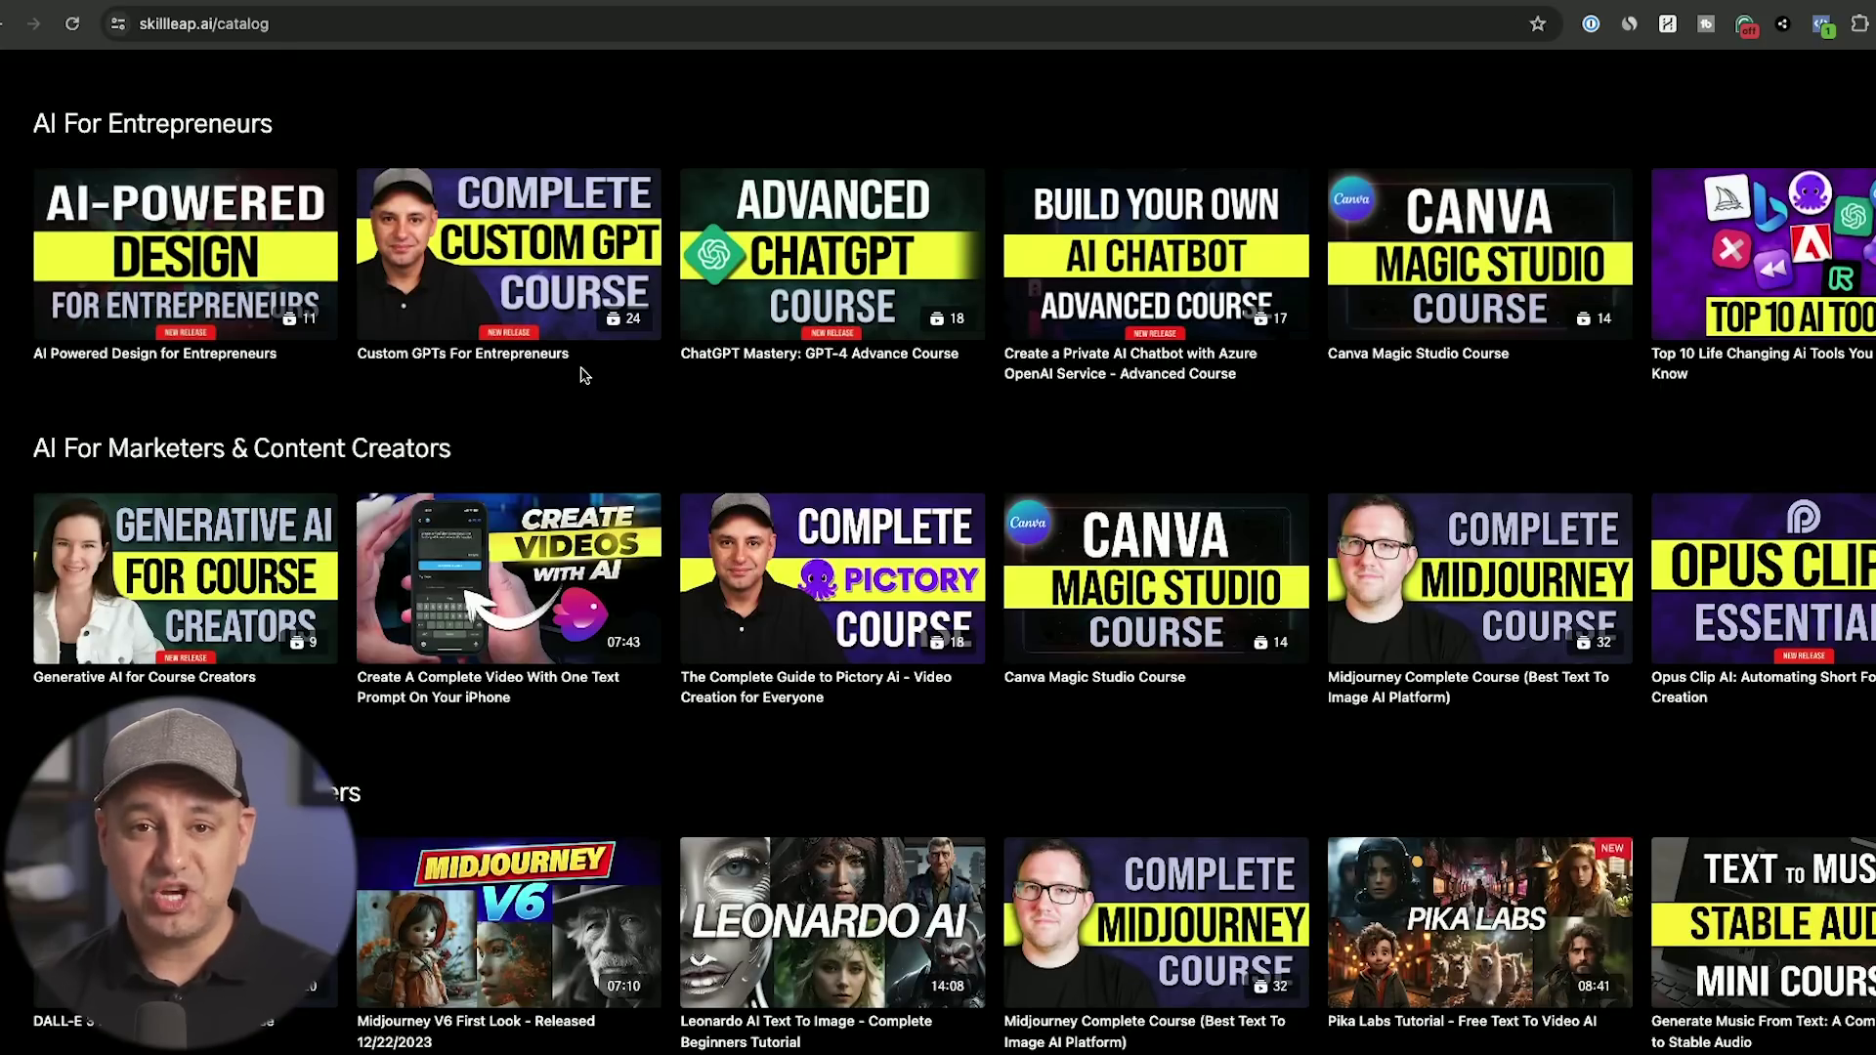